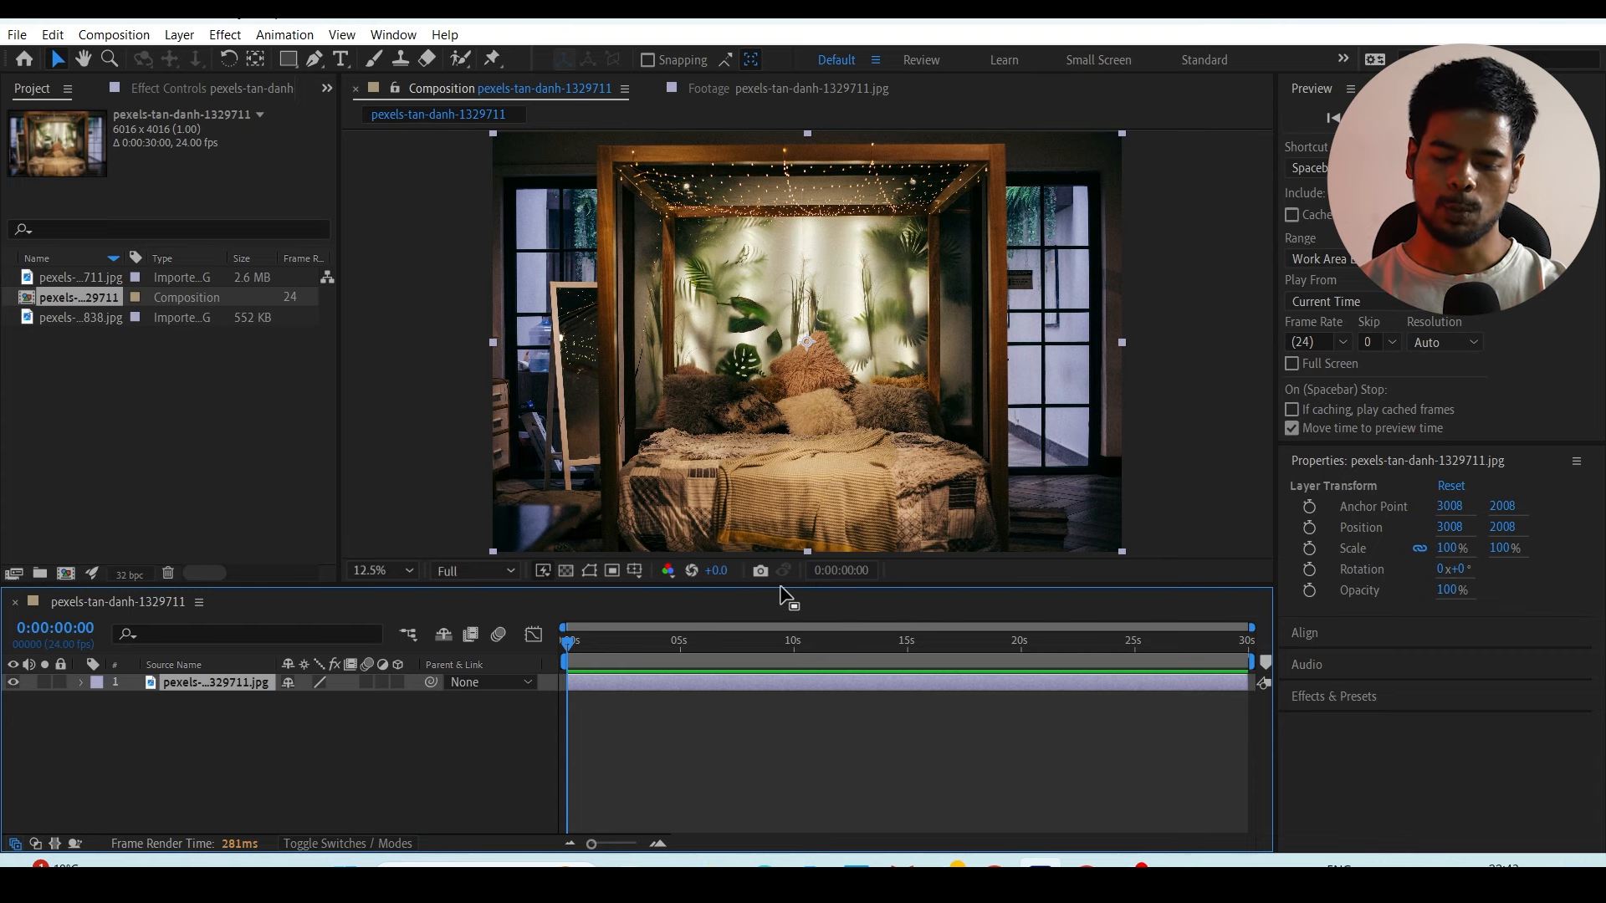
Step: Reveal the bedroom image layer's Transform properties in the timeline
left_click_drag(784, 589, 794, 559)
left_click_drag(1022, 557, 1022, 542)
left_click(81, 639)
left_click(101, 657)
left_click(264, 784)
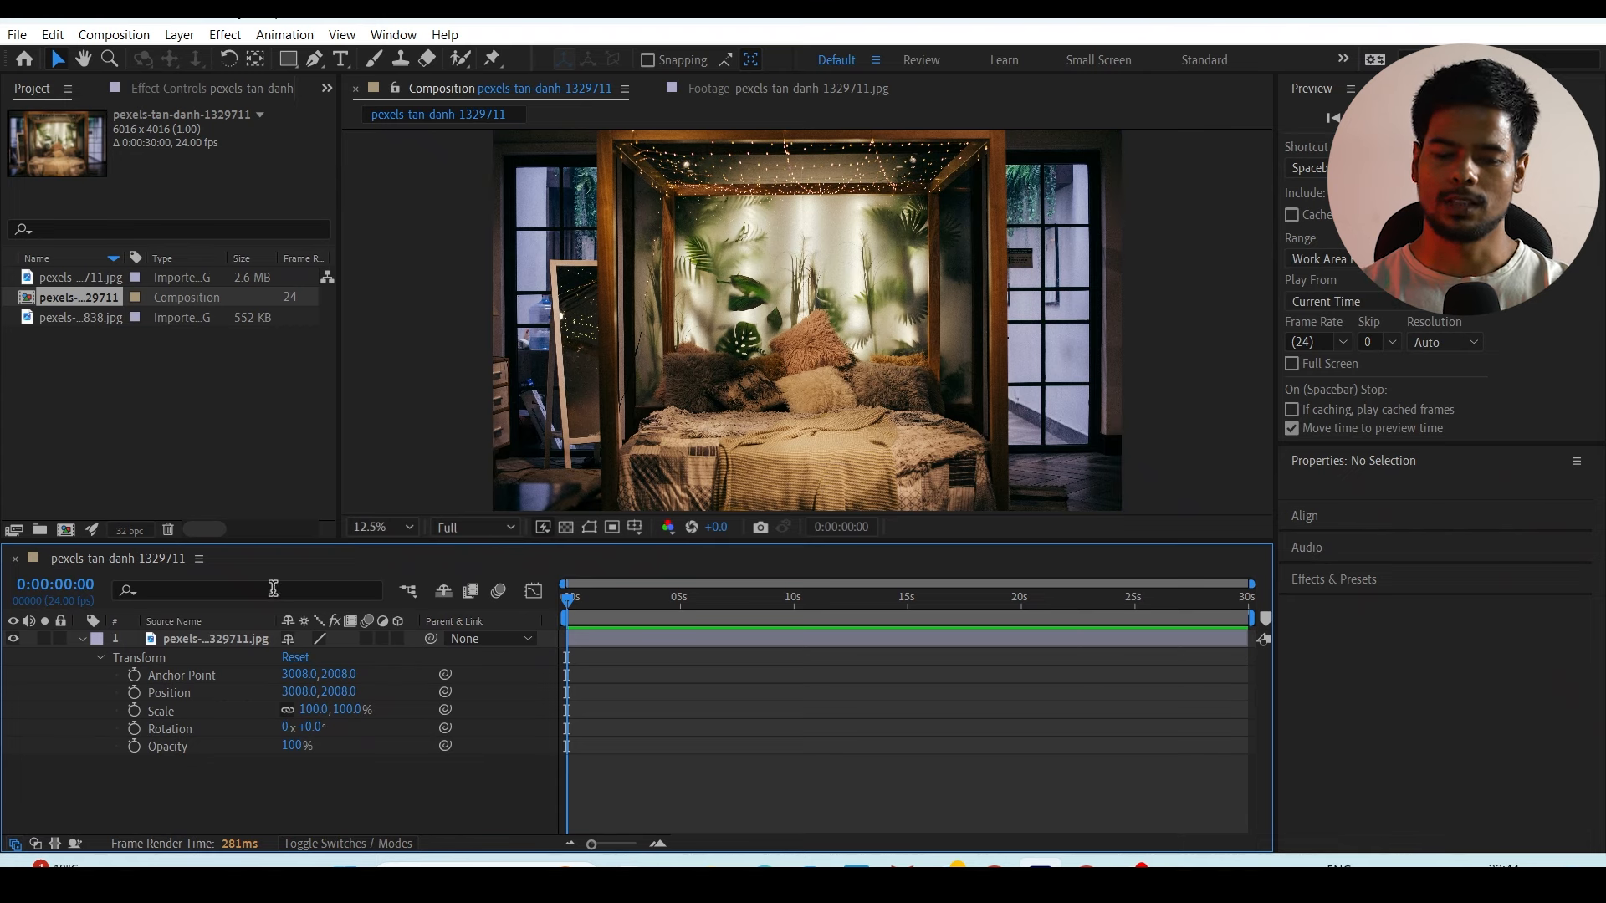
left_click_drag(645, 545, 644, 633)
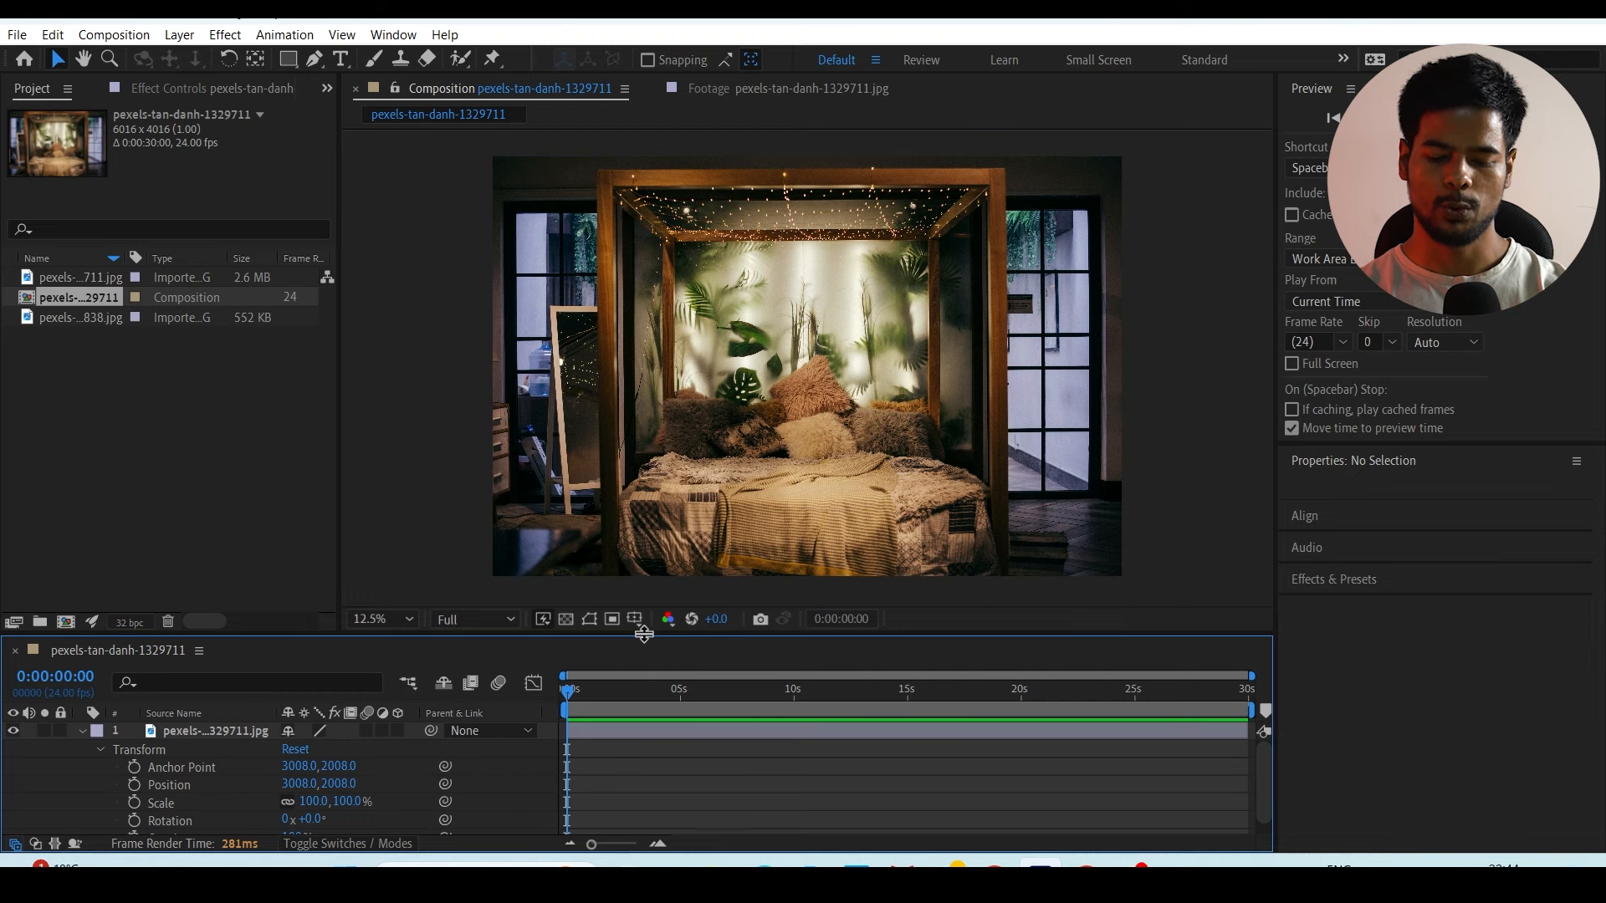
Step: Create a 1920x1080, 24 fps, 30-second composition and draw a white circle about 316 px wide in its left part
key("ctrl+n")
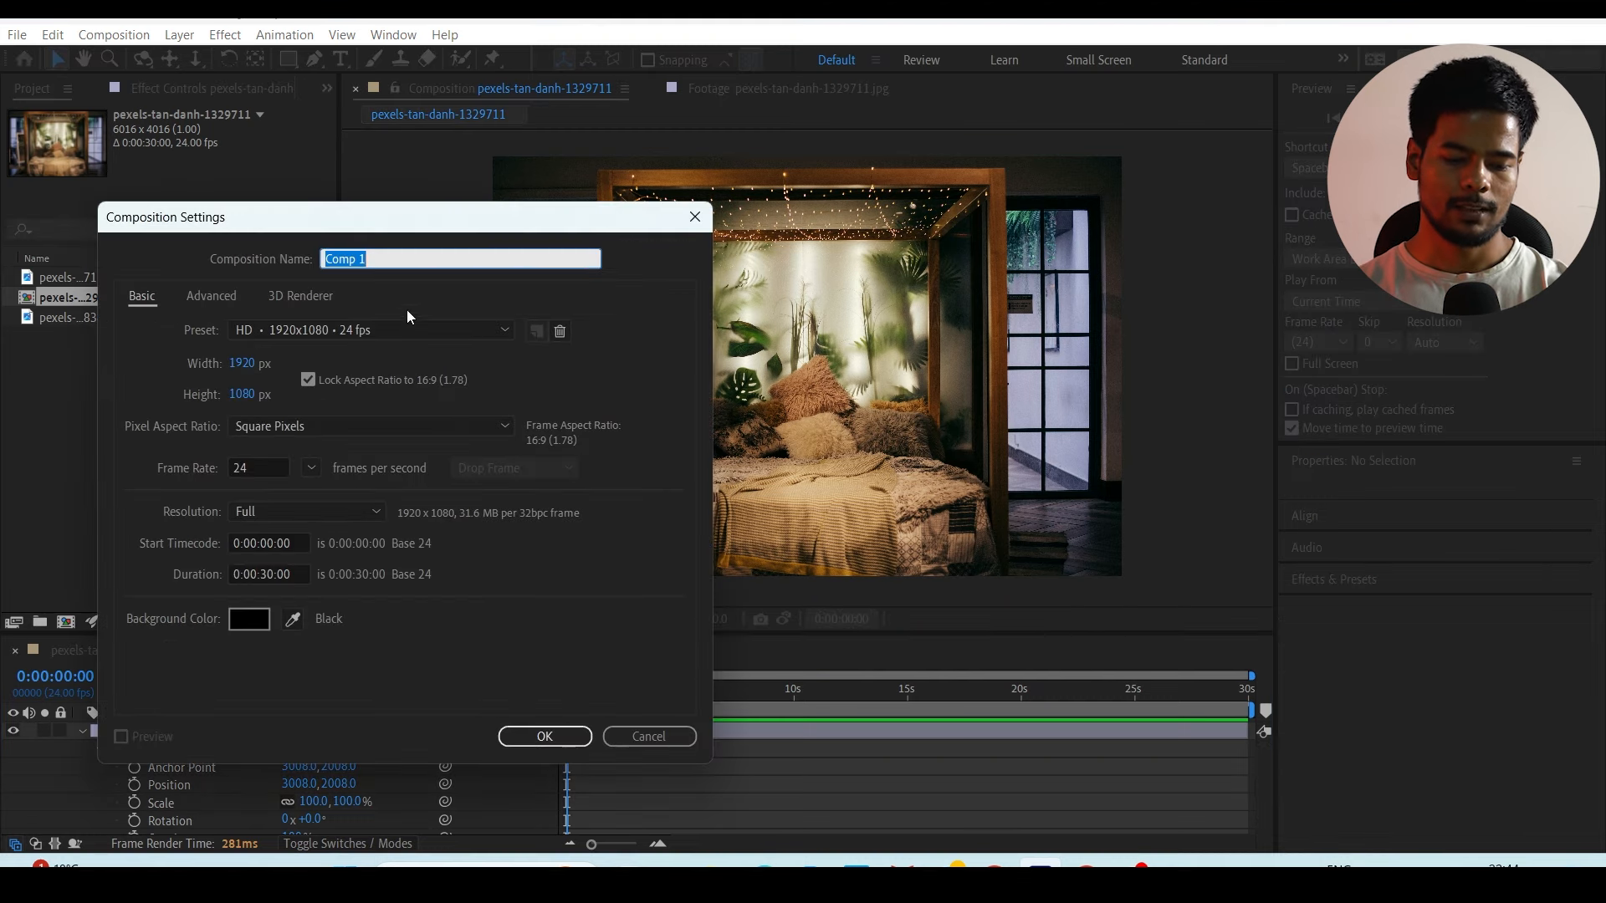
left_click(551, 738)
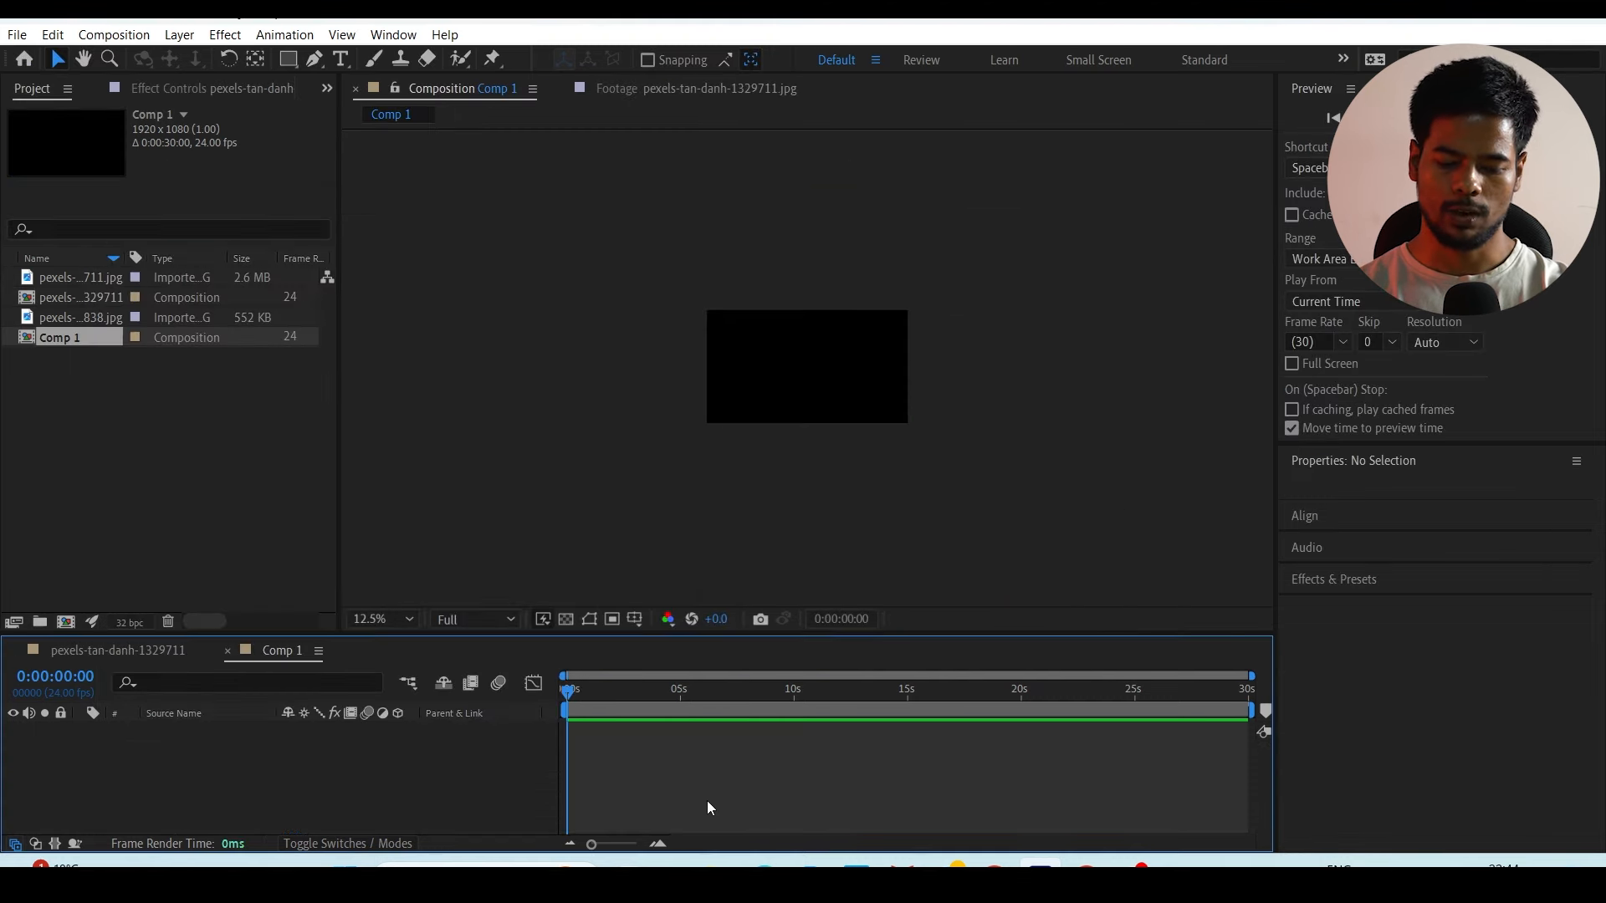
left_click(288, 60)
left_click(289, 60)
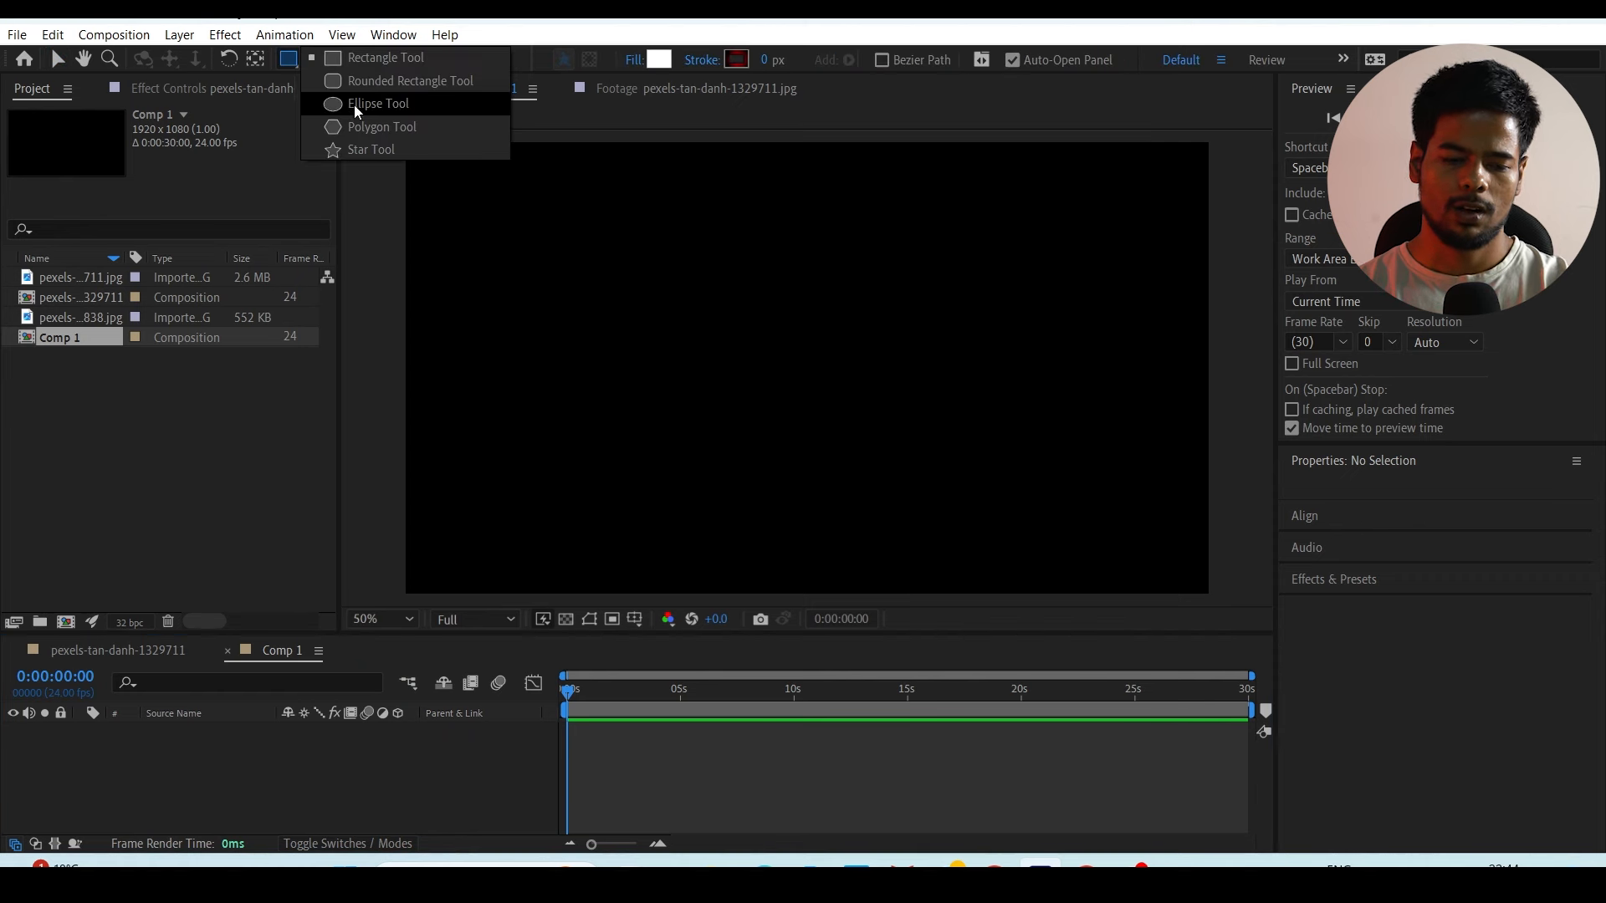
left_click(350, 104)
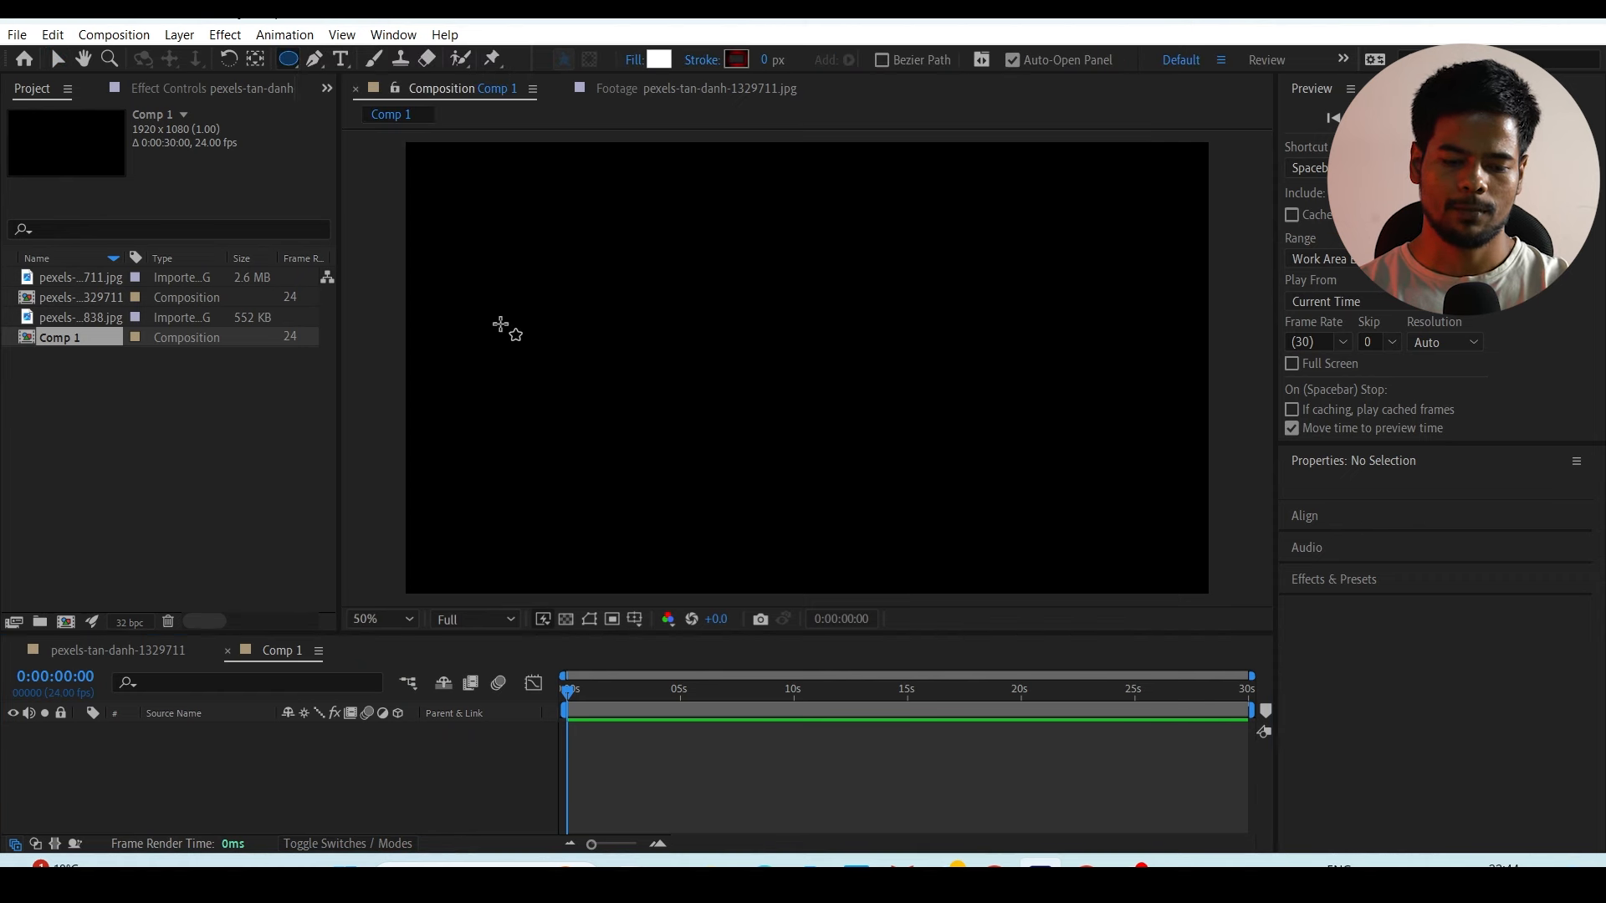
mouse_move(460, 310)
left_mouse_down()
mouse_move(668, 473)
mouse_move(582, 421)
left_mouse_up()
key("v")
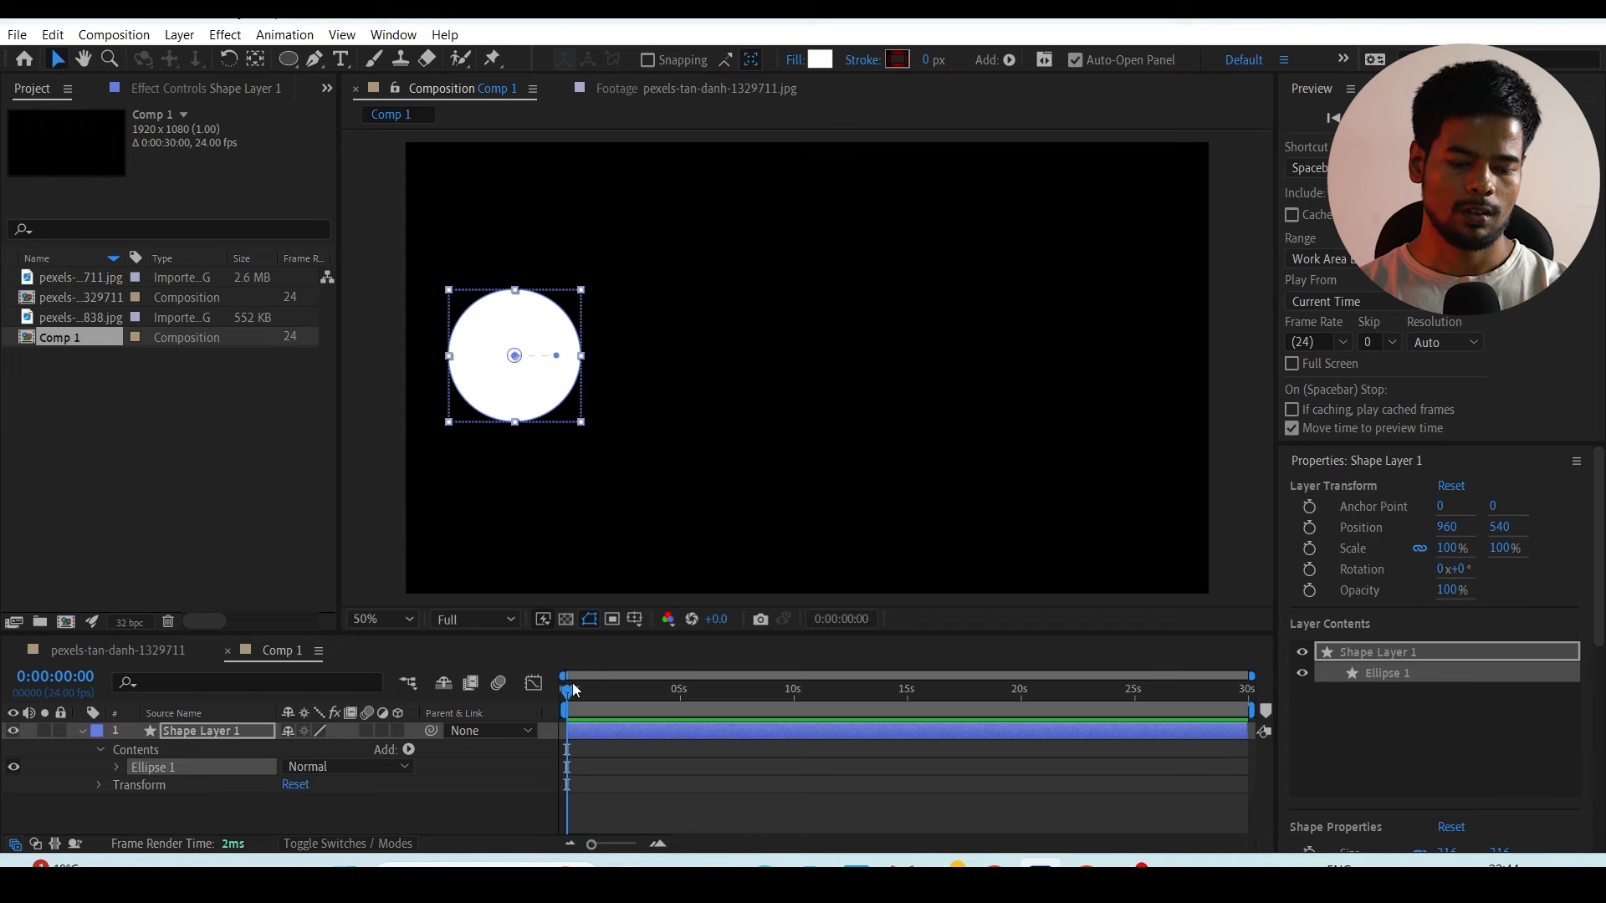
Step: Show the circle layer's Transform properties and snap its anchor point to the circle's center at -700, -30
left_click_drag(610, 636, 610, 534)
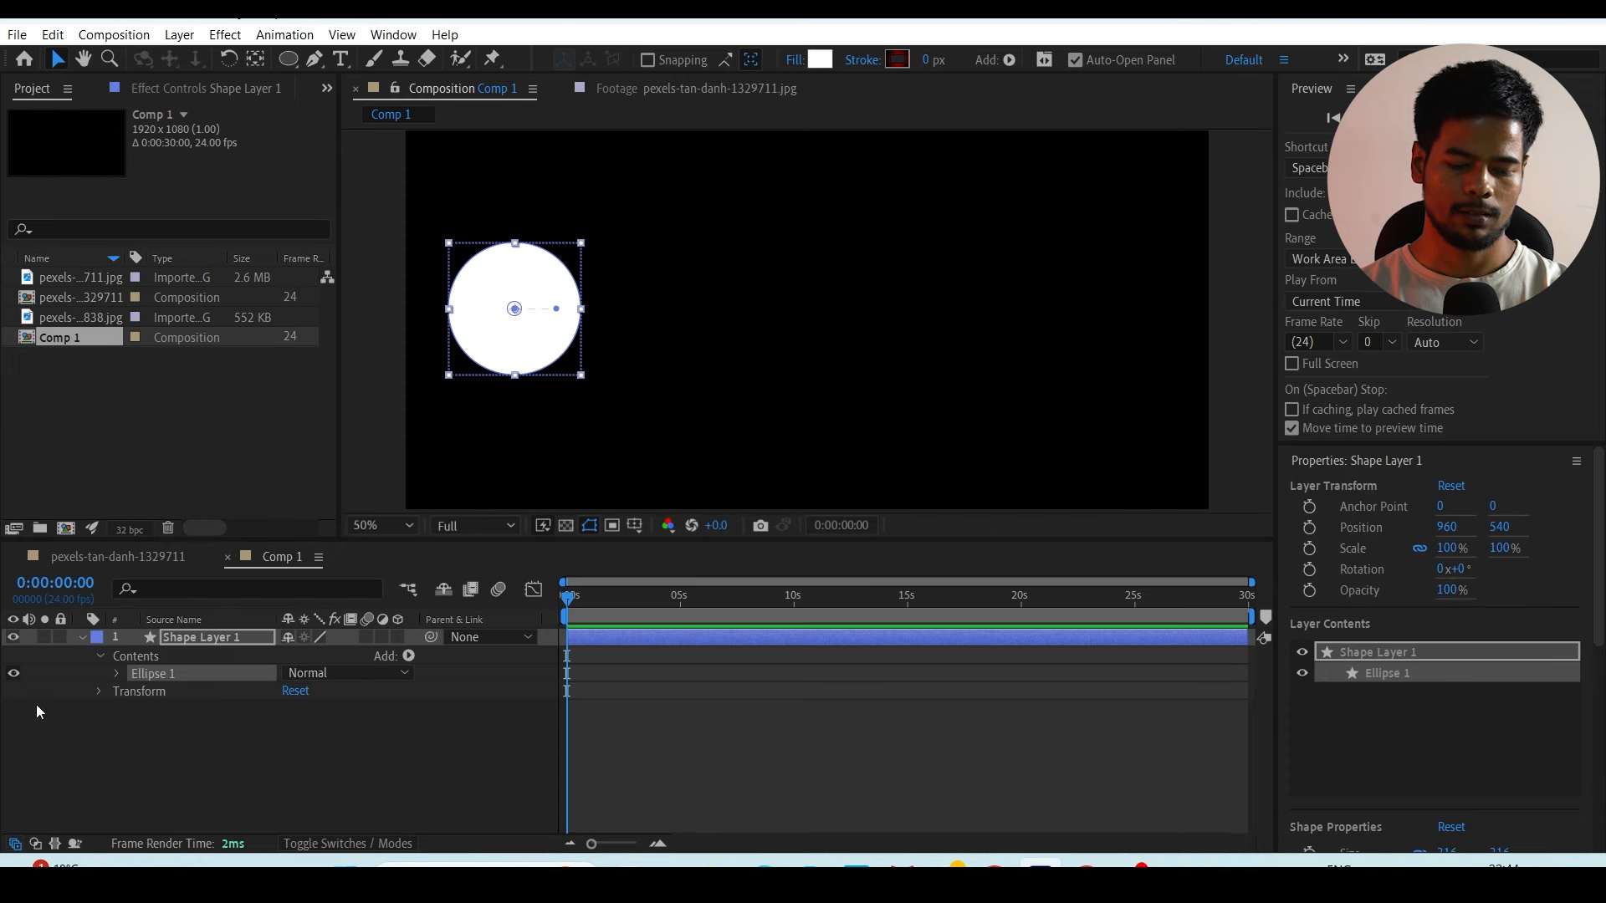
left_click(98, 691)
left_click(190, 728)
left_click(255, 58)
left_click(585, 59)
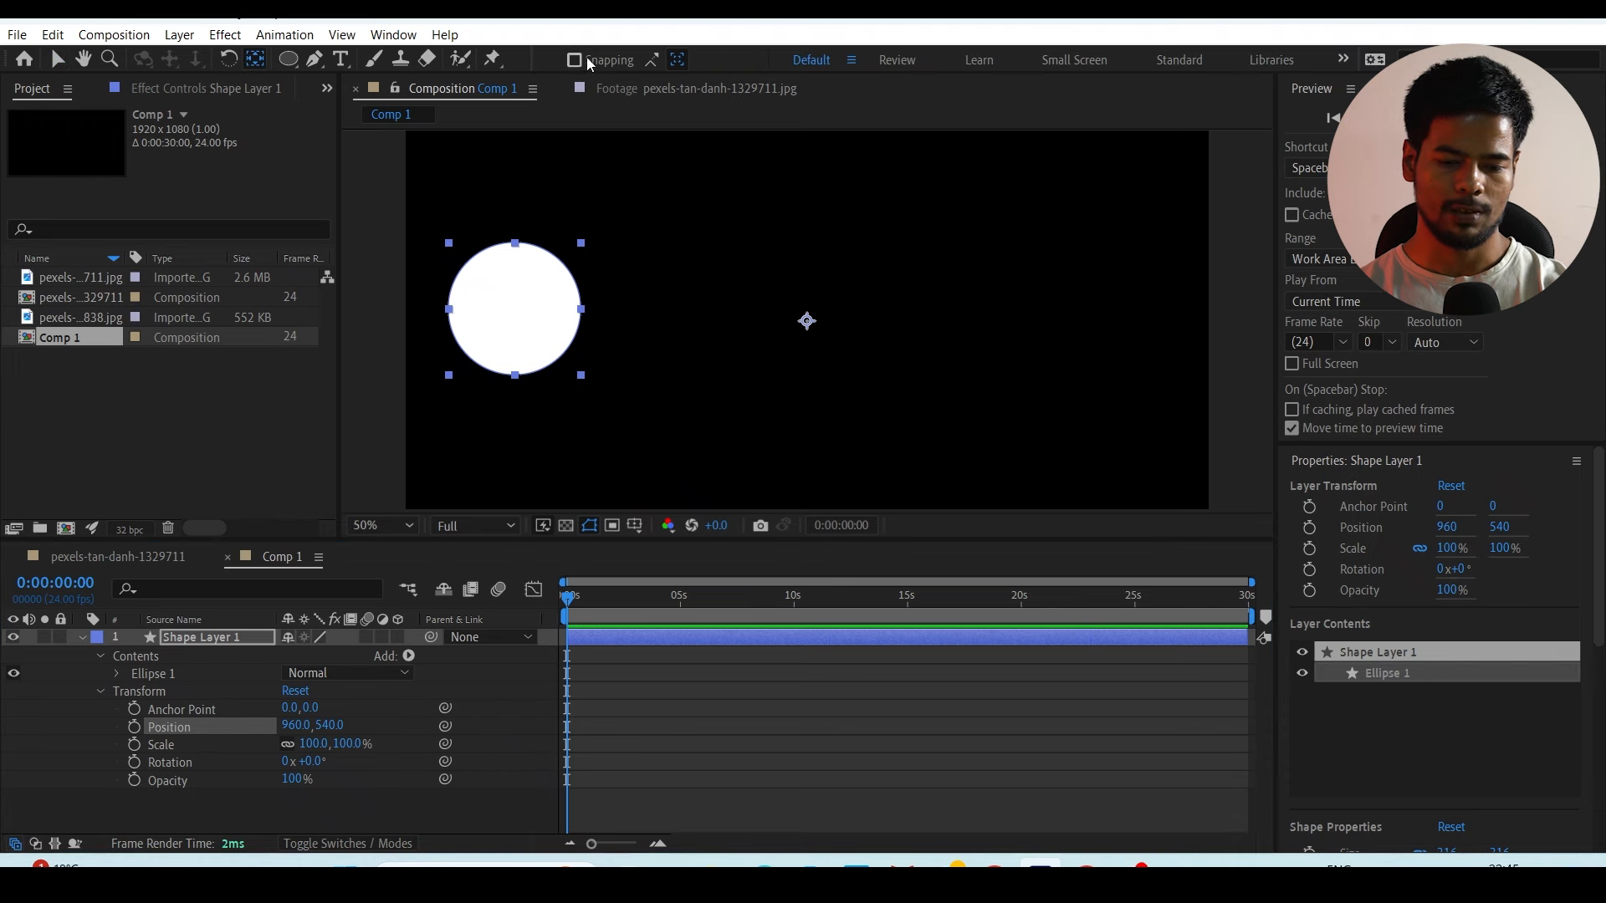
left_click_drag(807, 321, 527, 321)
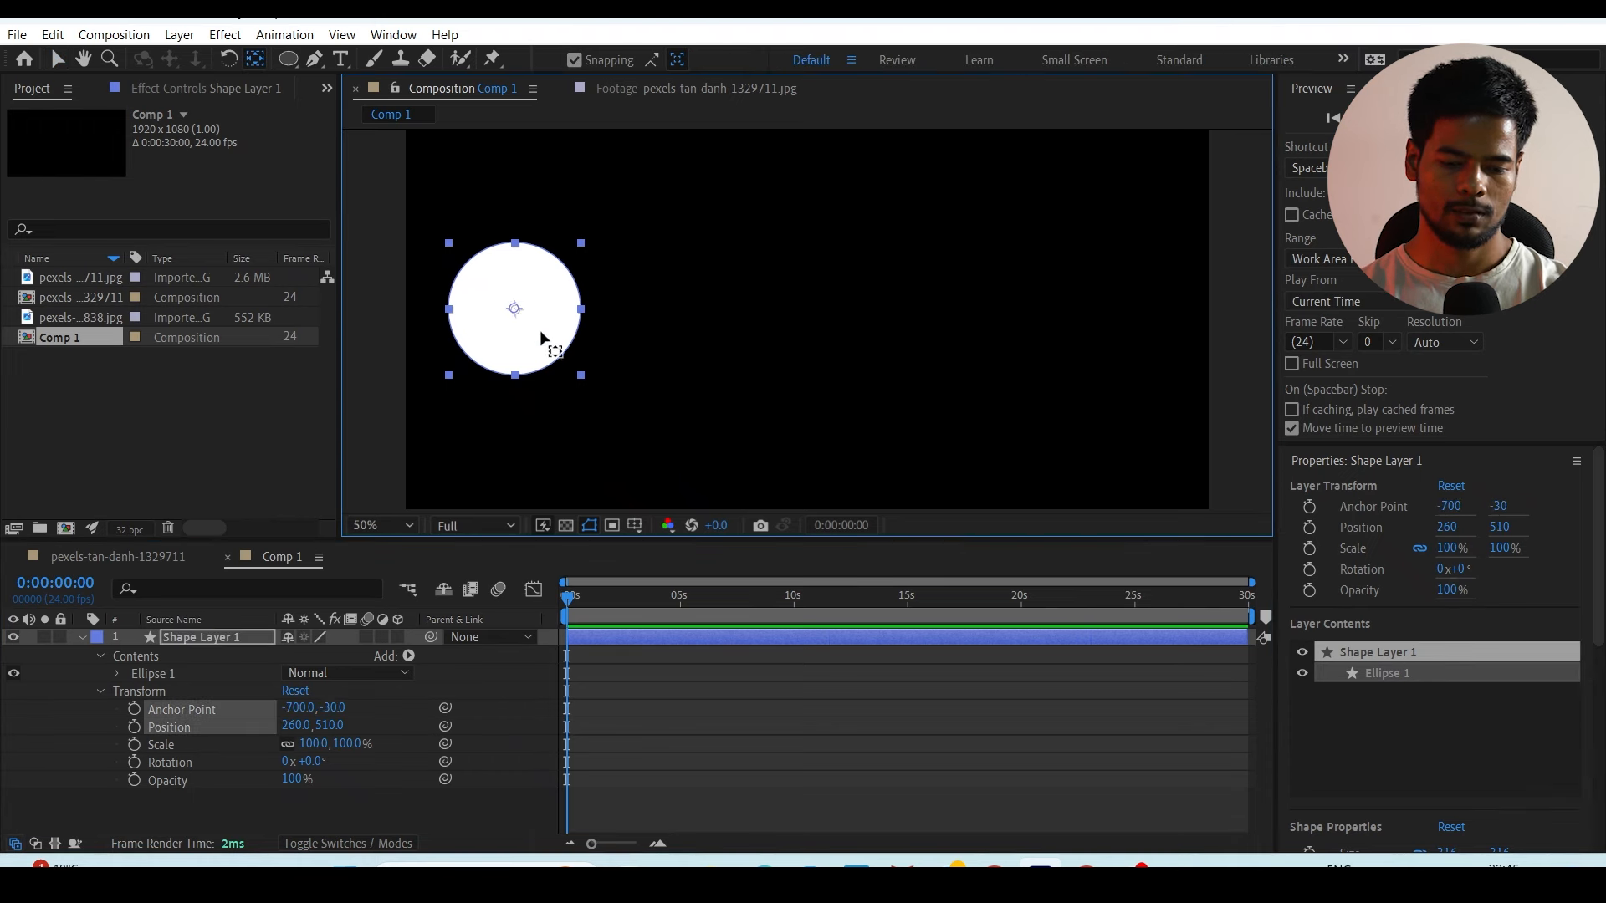
left_click(64, 59)
Step: Try shifting the circle's X position and scaling it proportionally, undoing each change
left_click(276, 739)
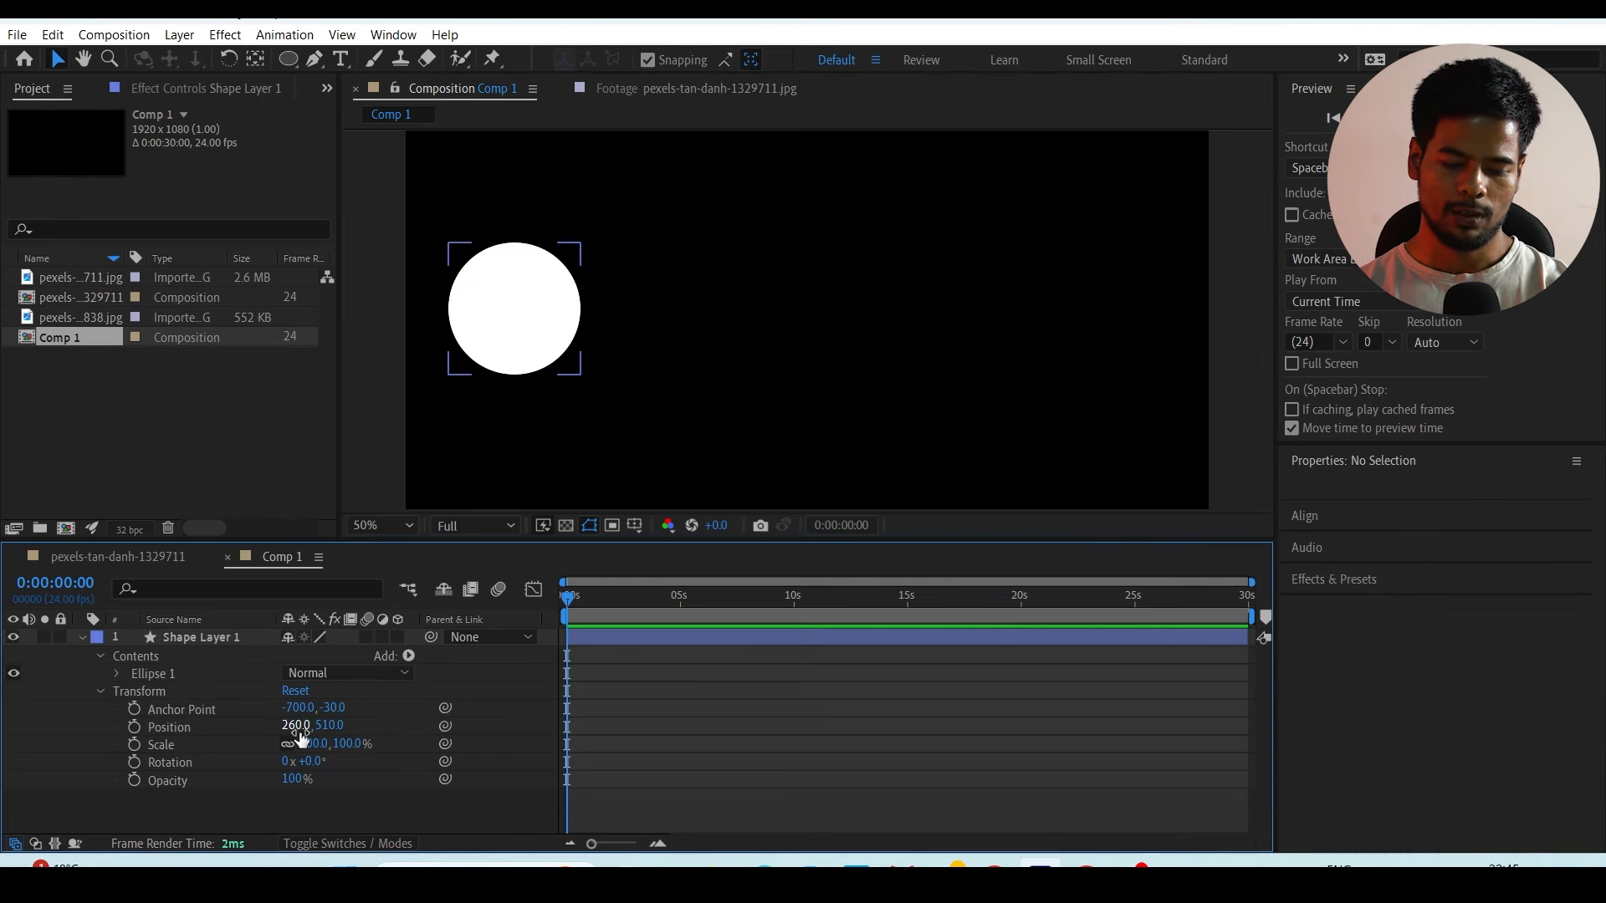
left_click_drag(295, 727, 253, 751)
key("ctrl+z")
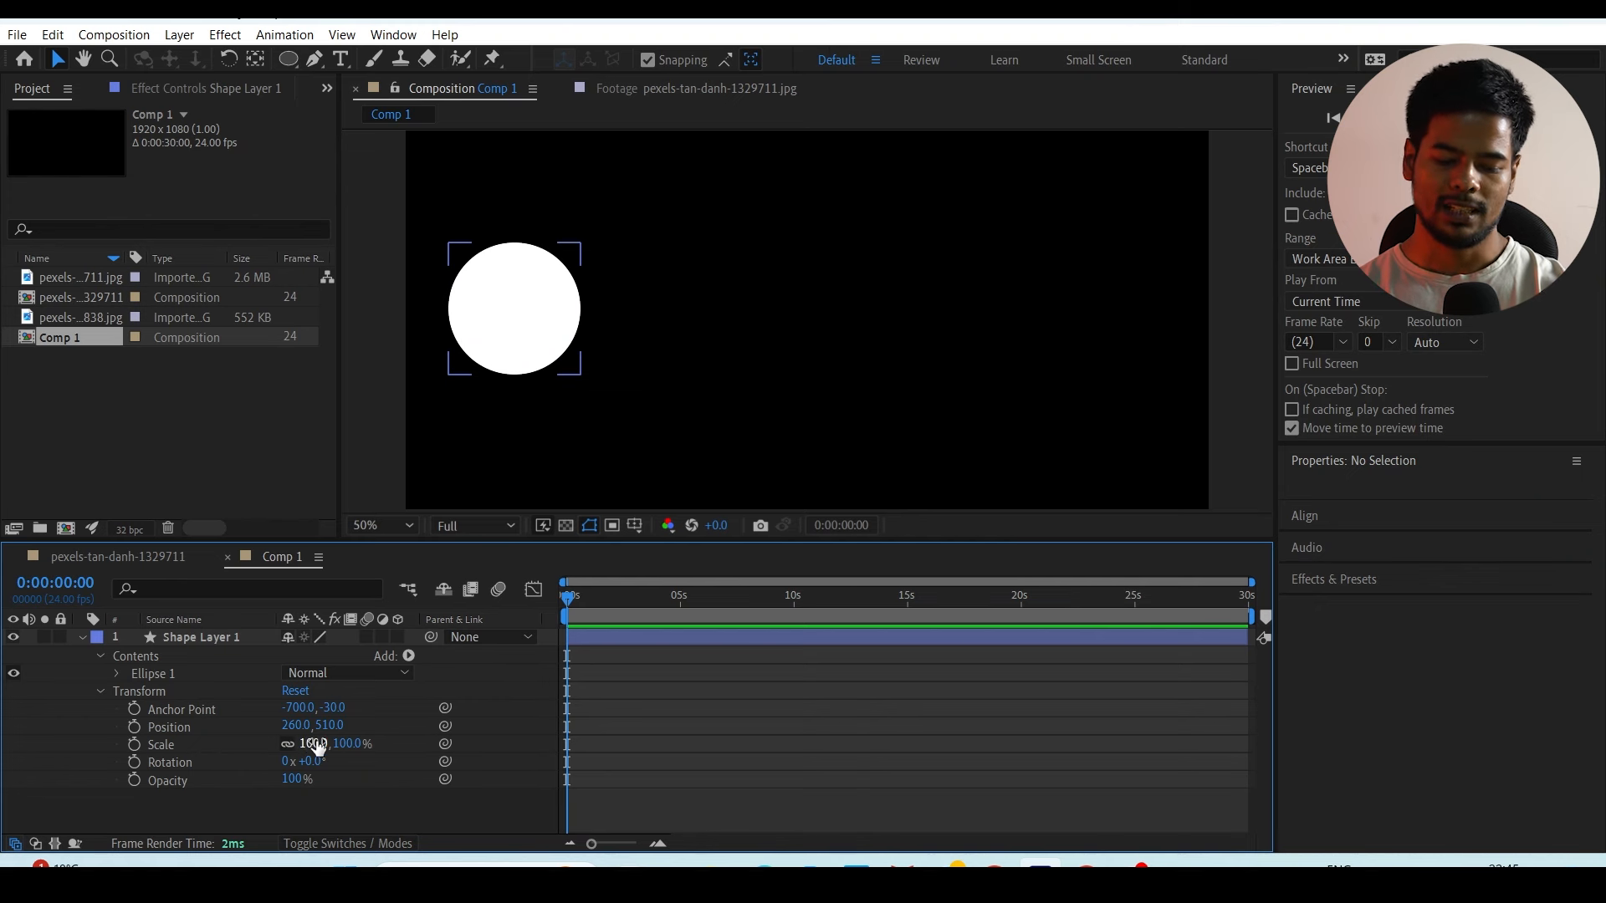
mouse_move(317, 747)
left_mouse_down()
mouse_move(276, 747)
mouse_move(343, 746)
mouse_move(325, 749)
left_mouse_up()
key("ctrl+z")
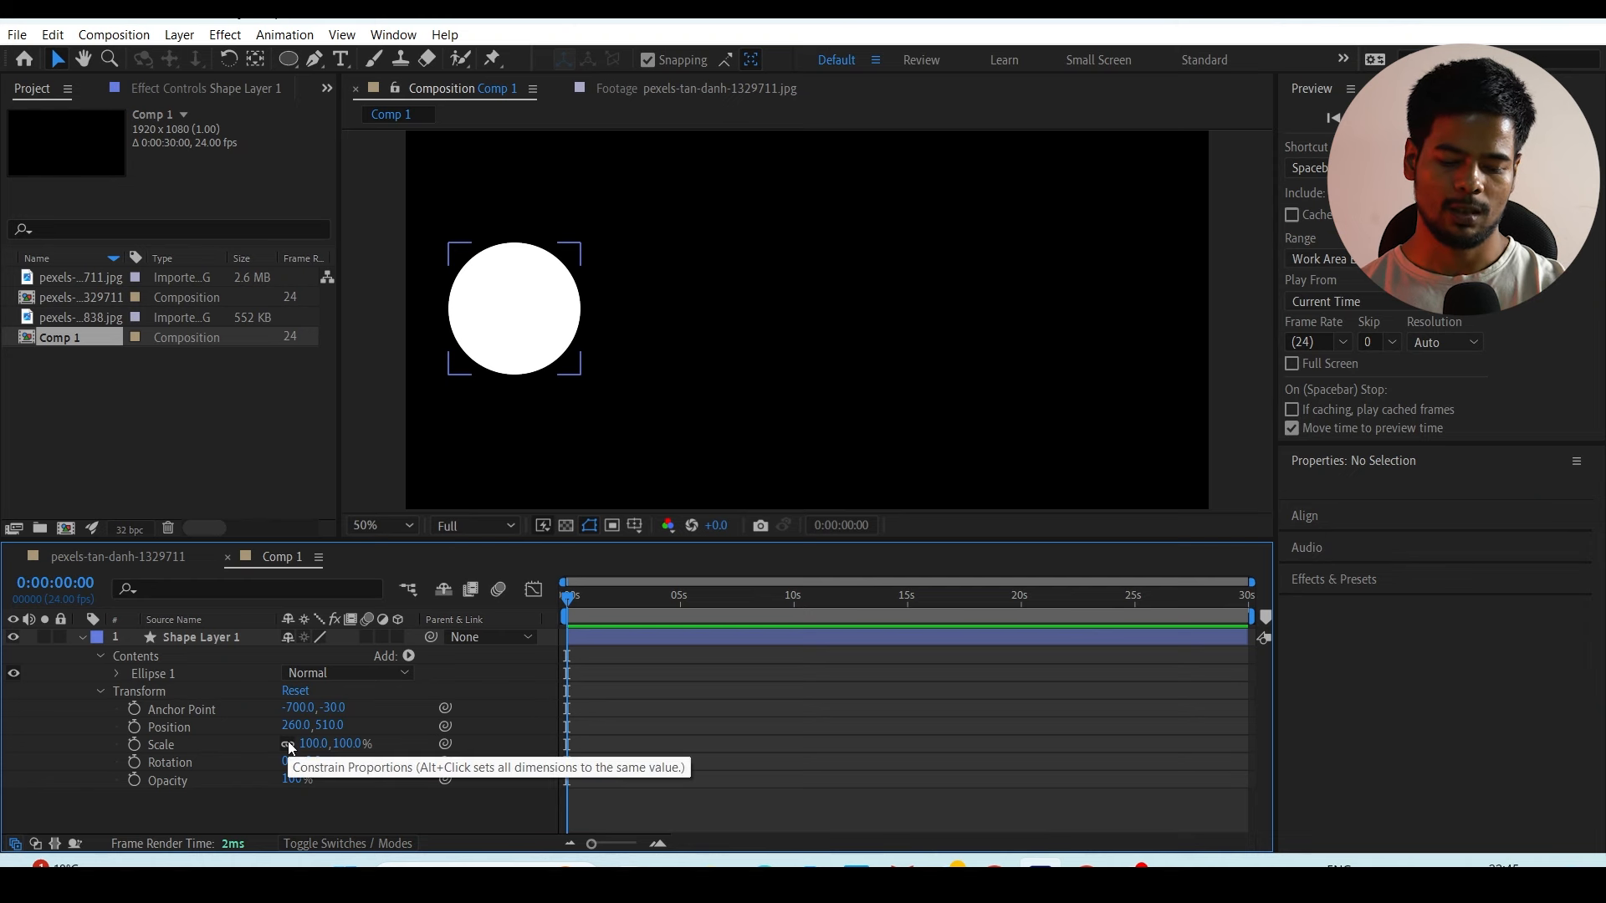
Step: Unlink the circle's scale proportions to stretch it to 154% by 172%, and set its rotation to 360°
left_click(290, 745)
left_click_drag(314, 744, 409, 743)
mouse_move(310, 761)
left_mouse_down()
mouse_move(338, 670)
mouse_move(319, 746)
left_mouse_up()
key("ctrl+z")
left_click(314, 761)
type("360")
key("Return")
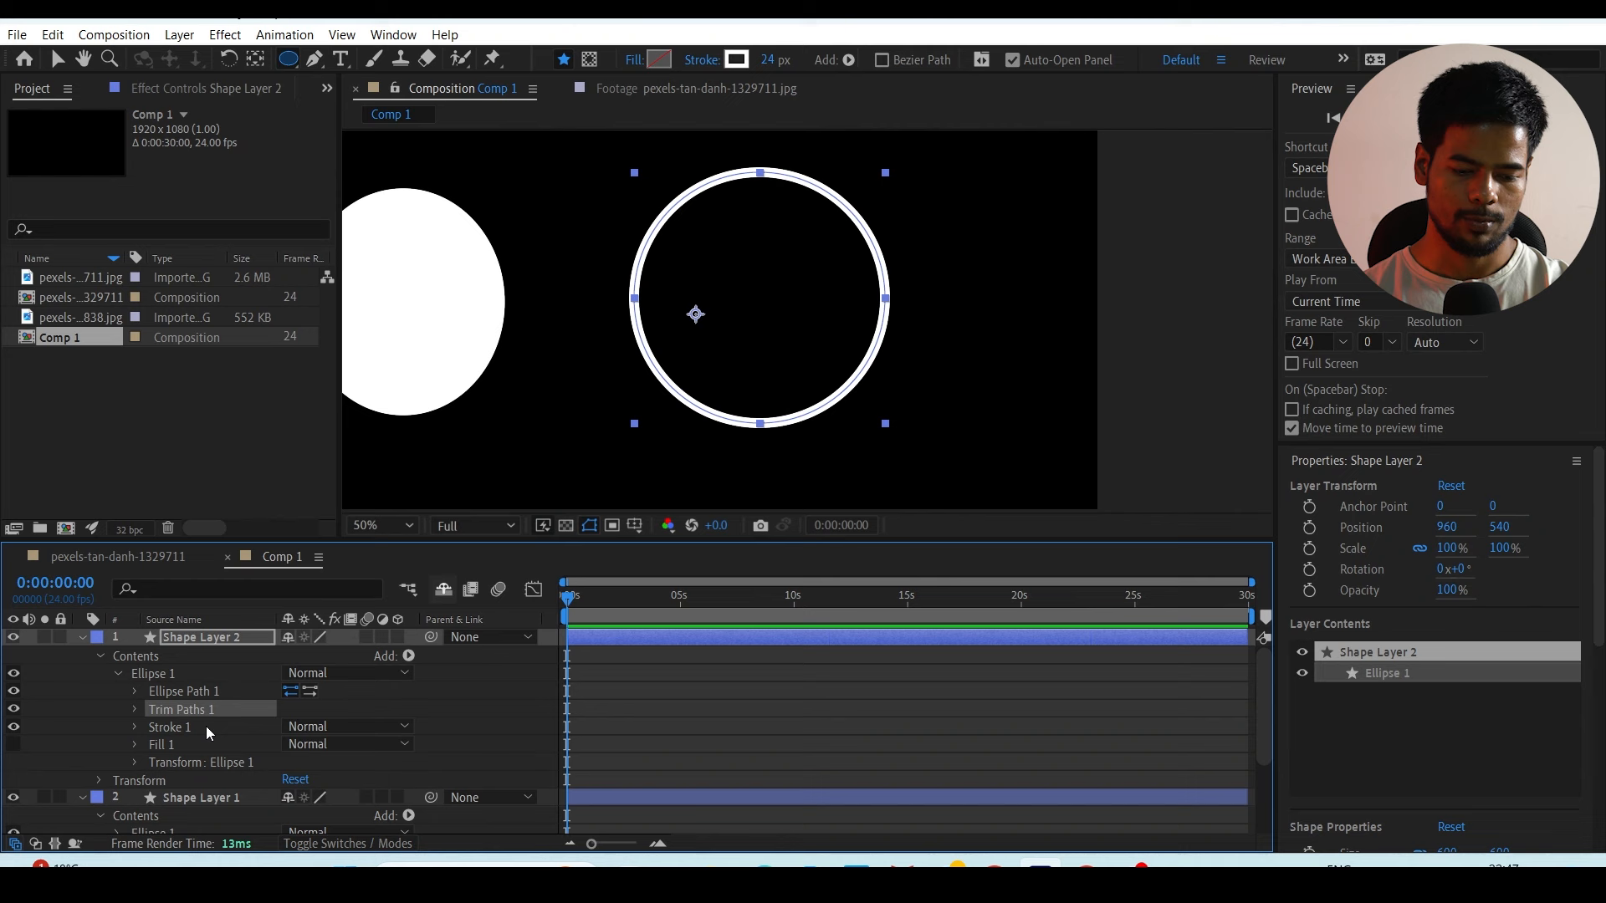
Step: Try Trim Paths on the ring's stroke by reducing the End value to 0% and raising it again
left_click(137, 710)
left_click_drag(297, 744, 202, 780)
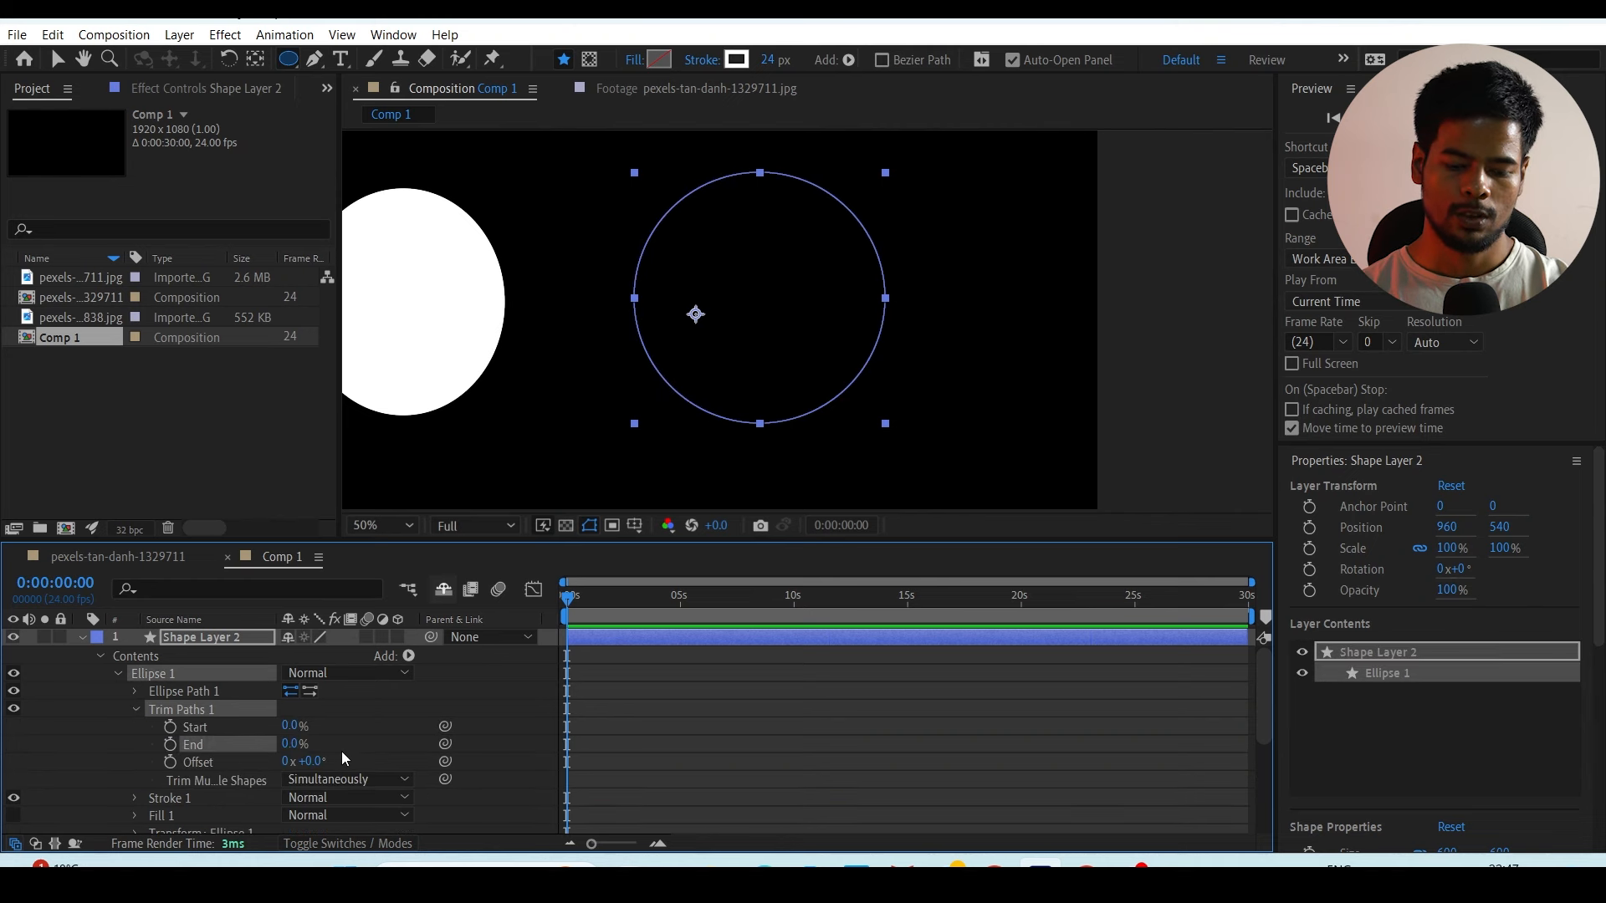
mouse_move(295, 746)
left_mouse_down()
mouse_move(393, 700)
mouse_move(373, 709)
mouse_move(452, 696)
left_mouse_up()
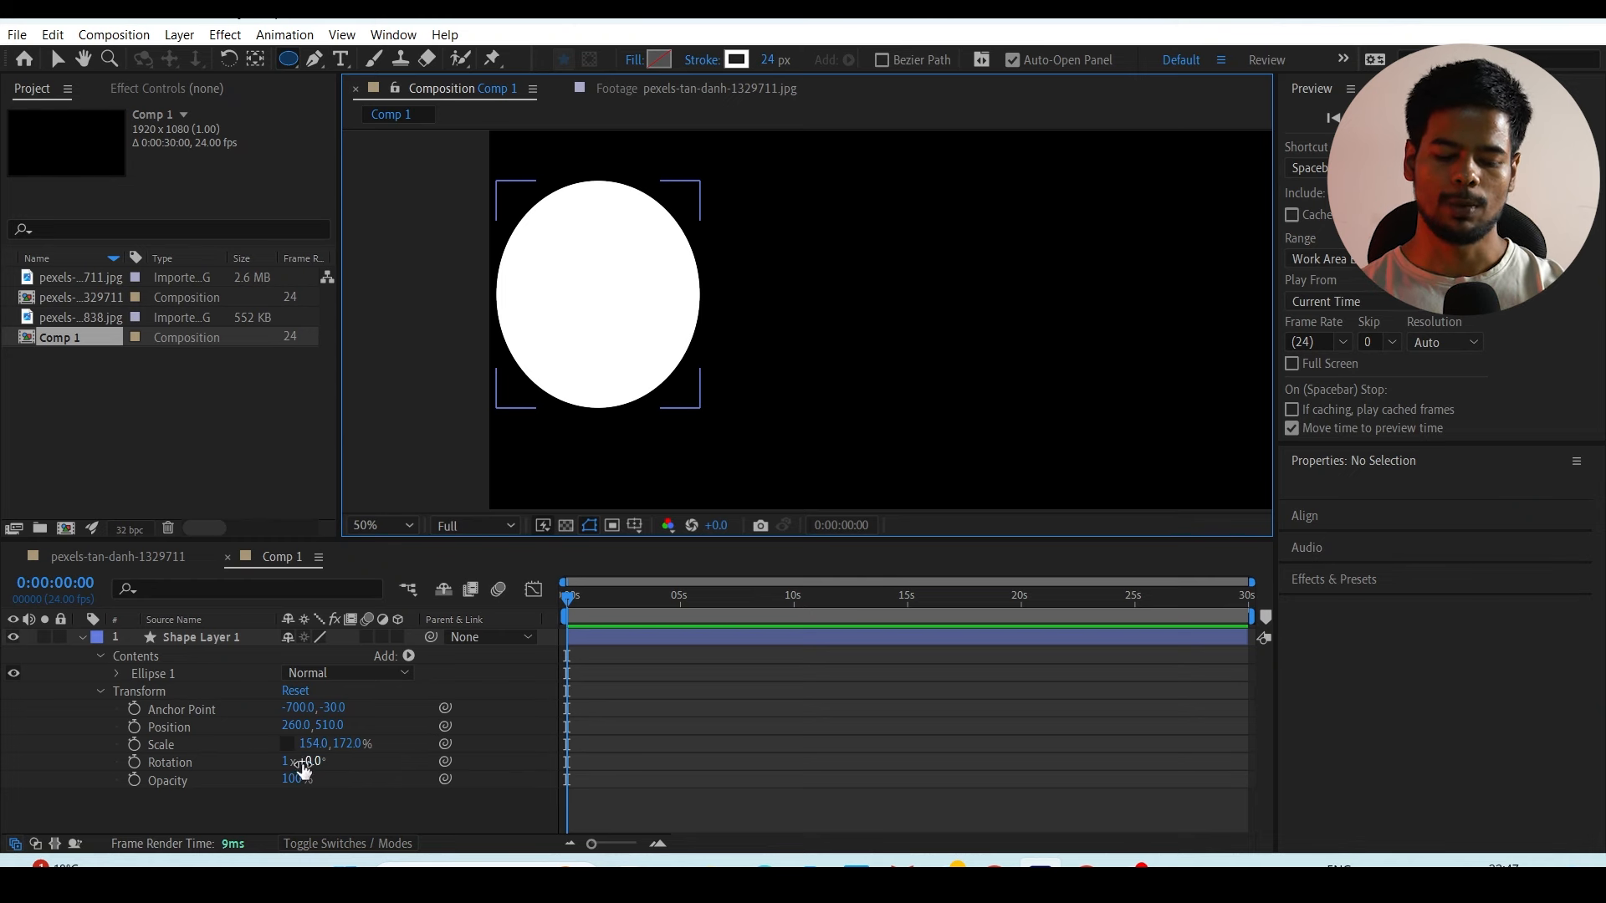
Step: Try setting the circle's rotation to 2 full revolutions
left_click(289, 762)
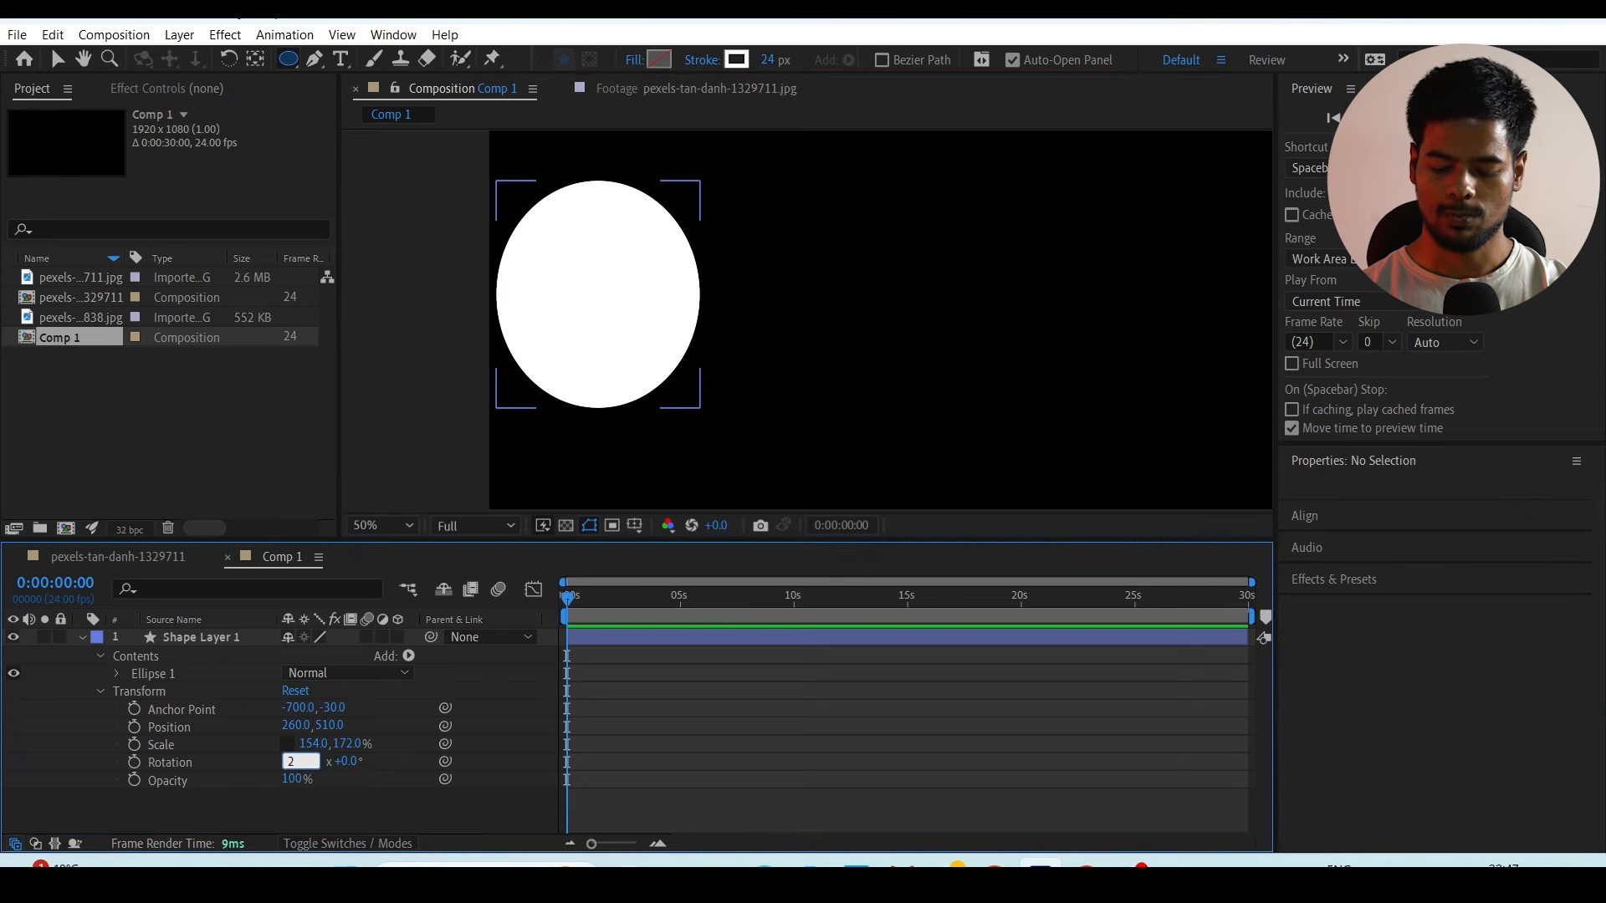
key("Return")
left_click(400, 800)
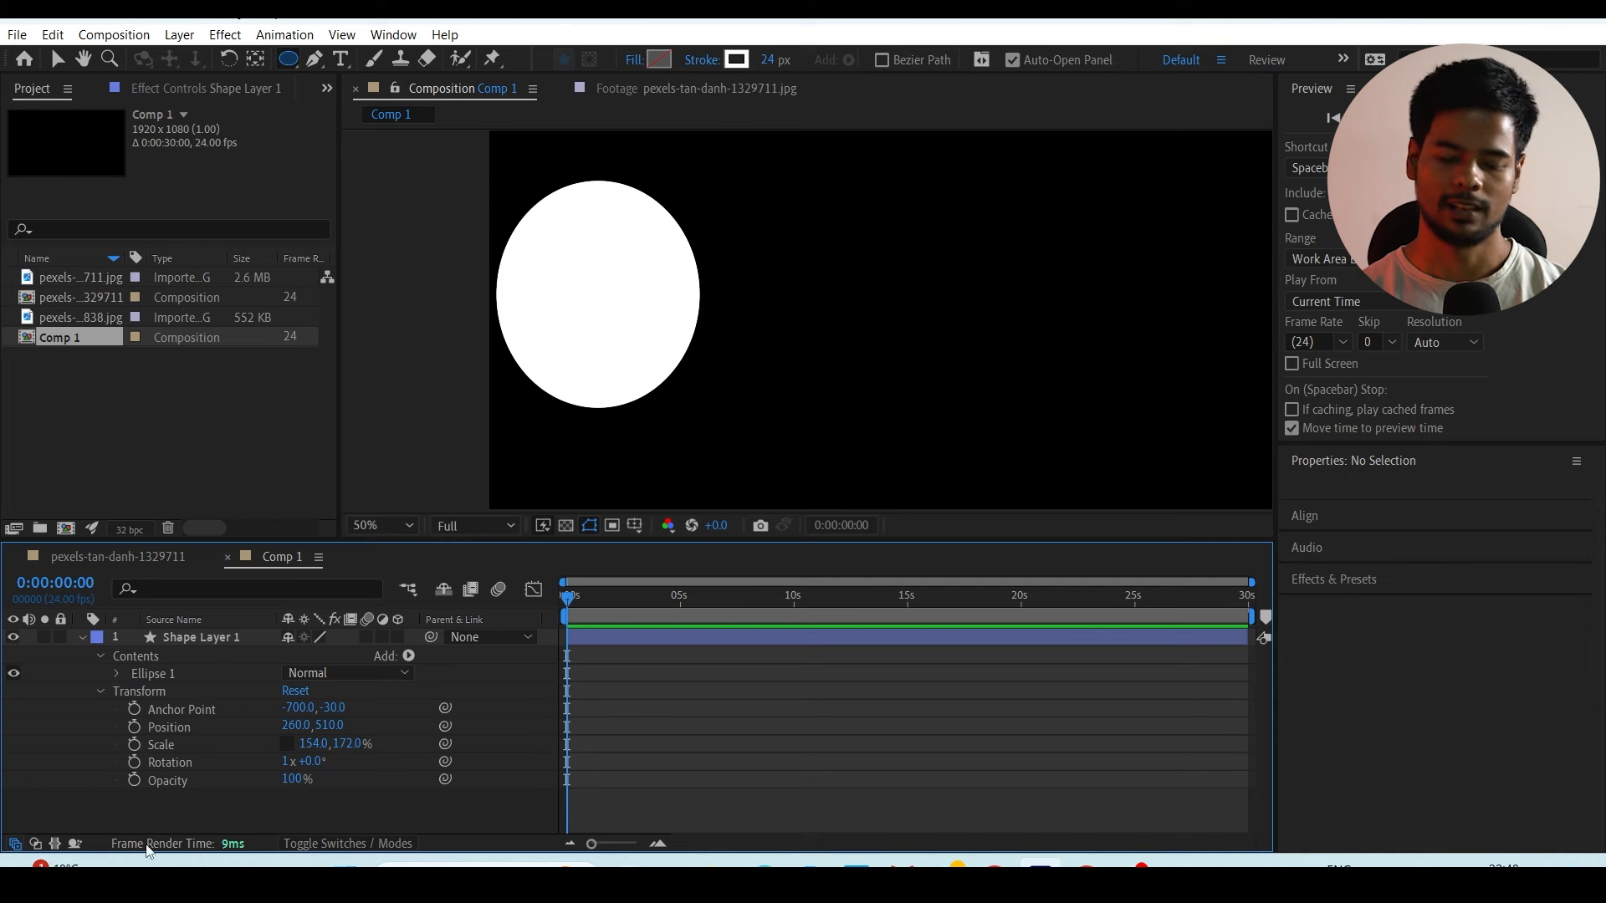
Step: Lower the circle layer's opacity to 55%
left_click_drag(294, 786, 276, 786)
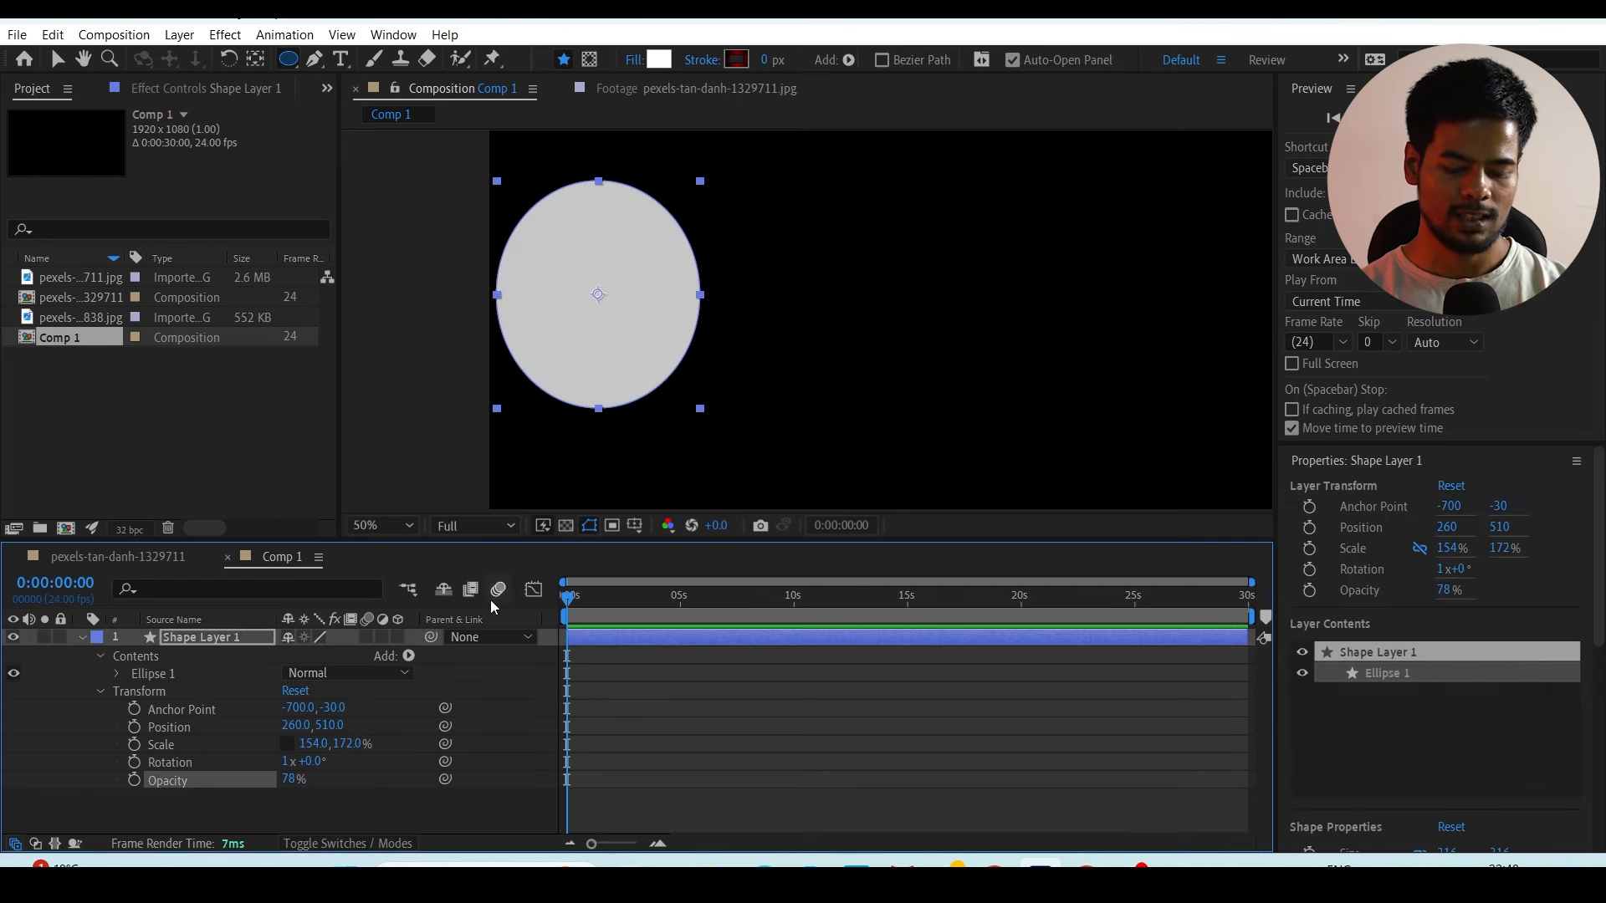
mouse_move(291, 778)
left_mouse_down()
mouse_move(247, 801)
mouse_move(273, 782)
left_mouse_up()
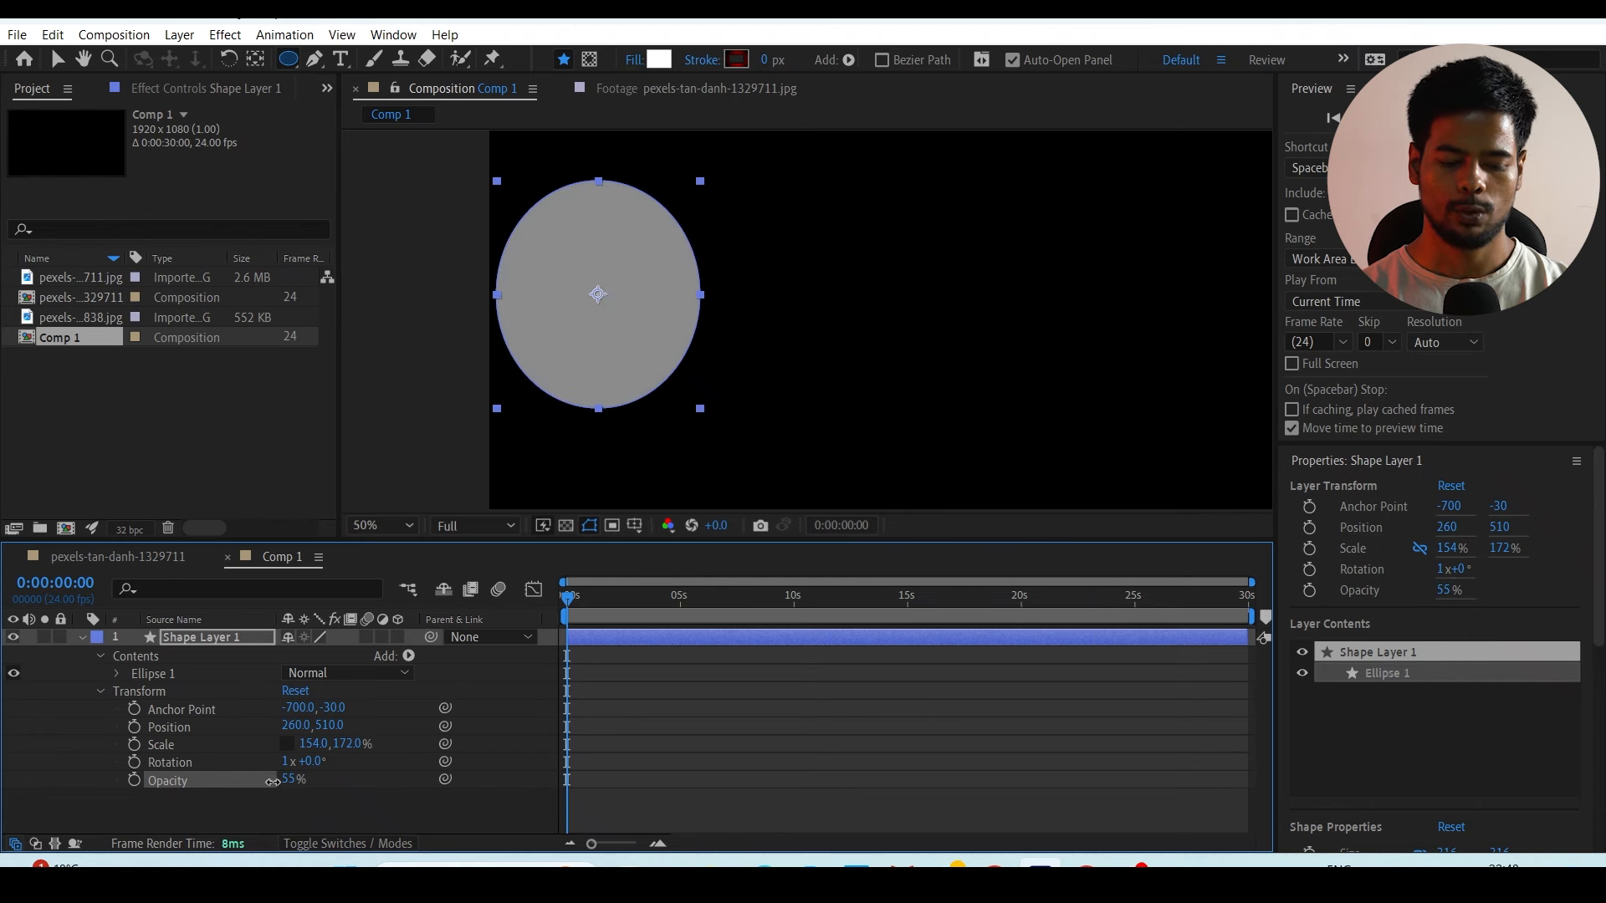
left_click(219, 801)
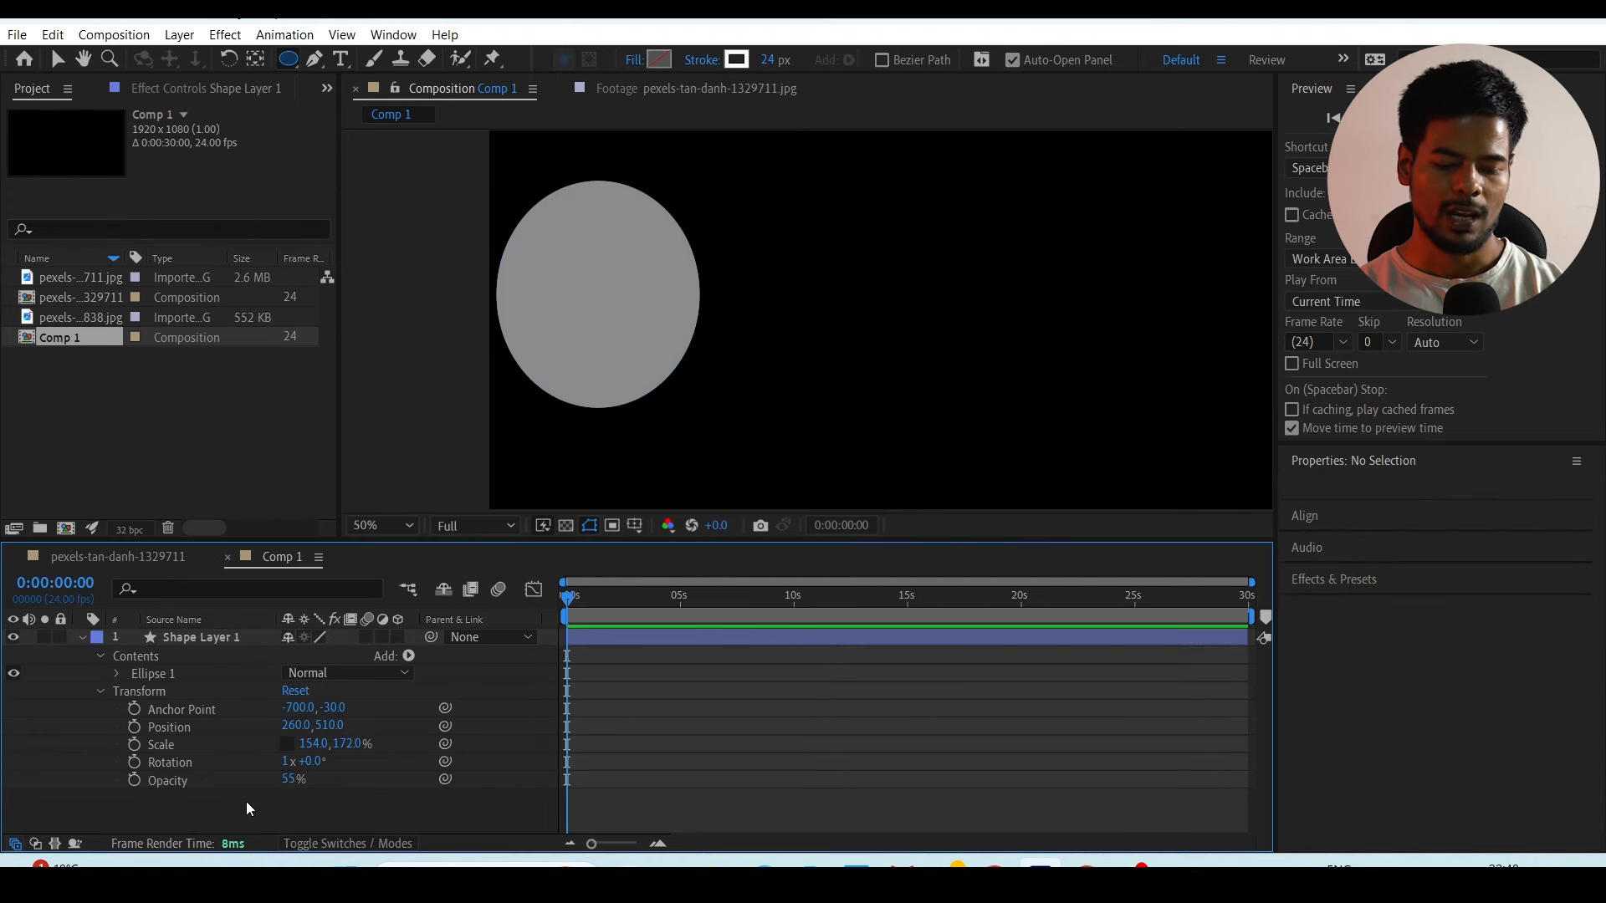
Step: Reset the circle's Position property to its default of 960, 540
left_click(181, 727)
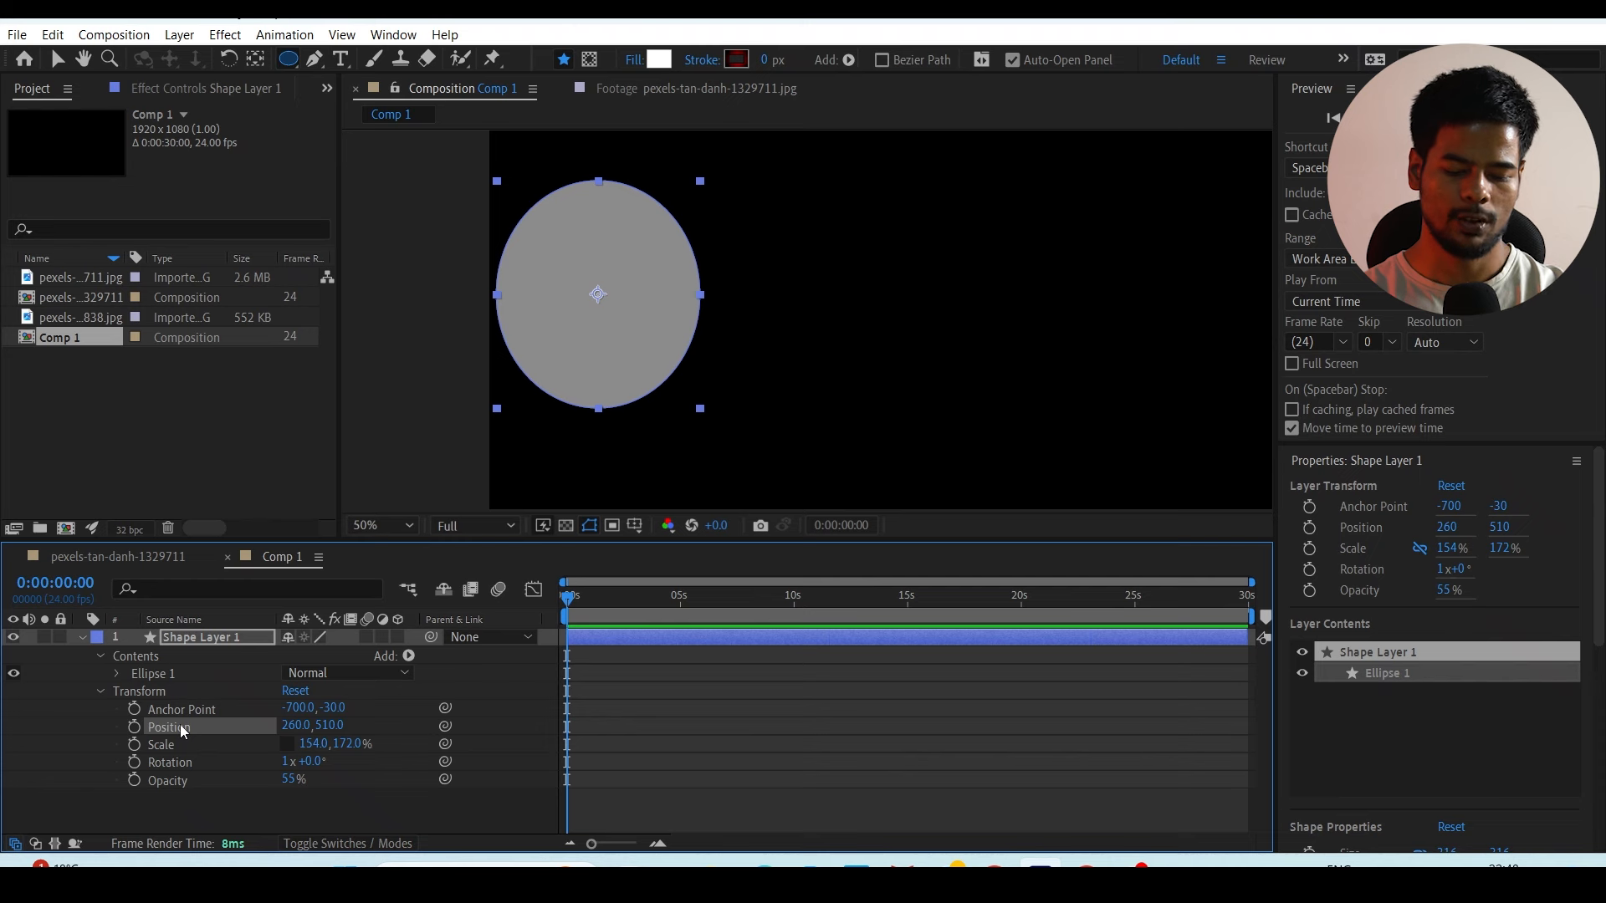
right_click(181, 728)
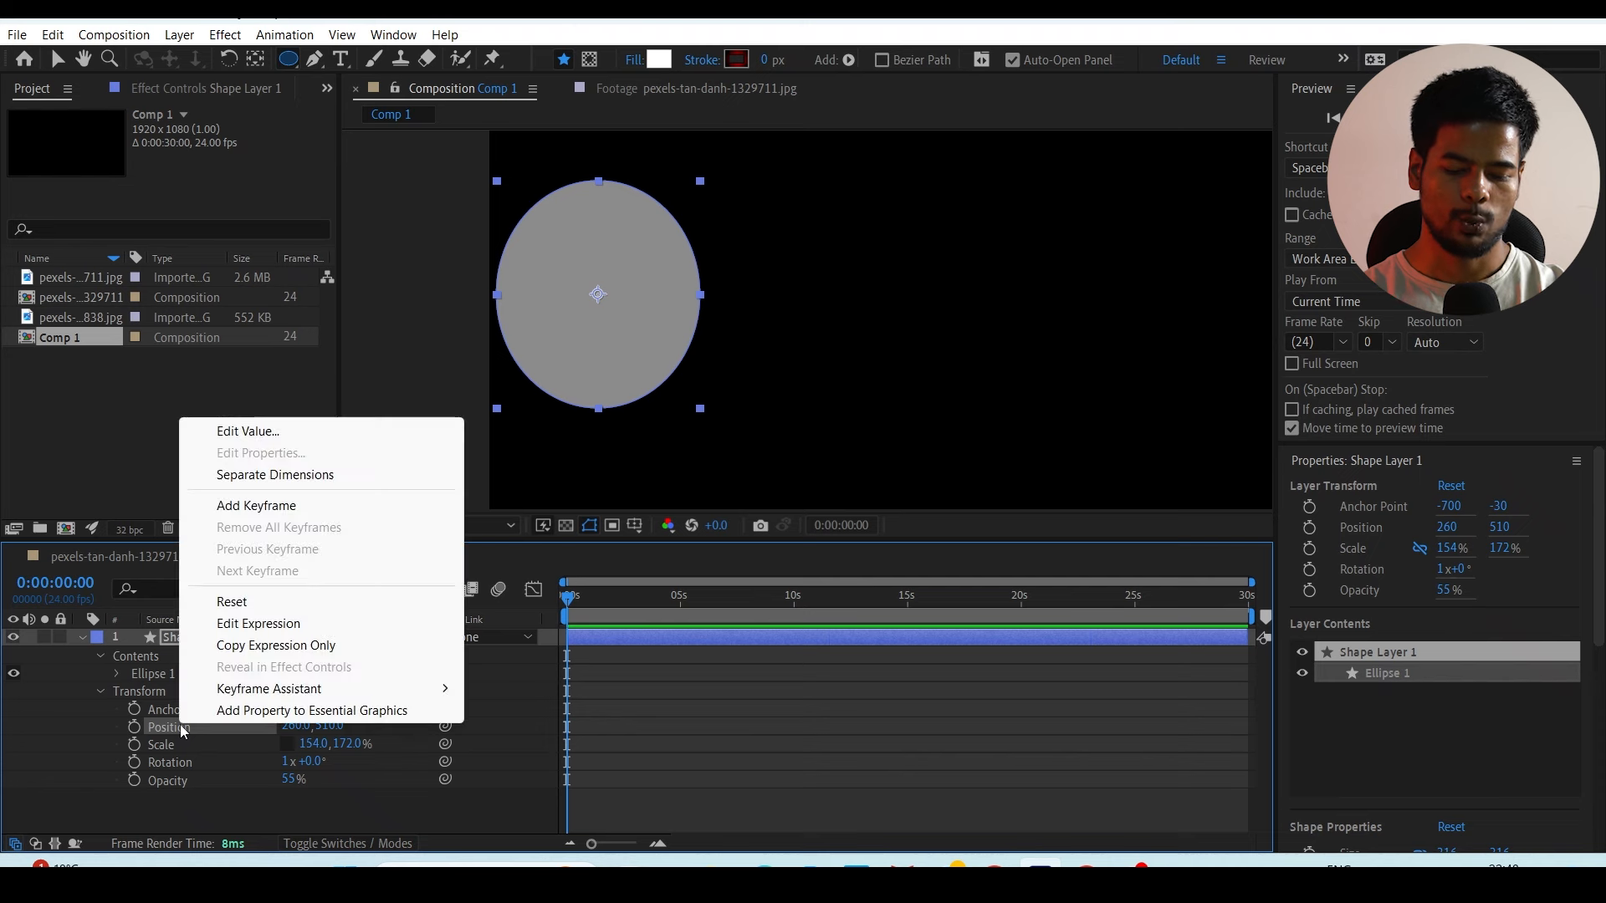
left_click(234, 602)
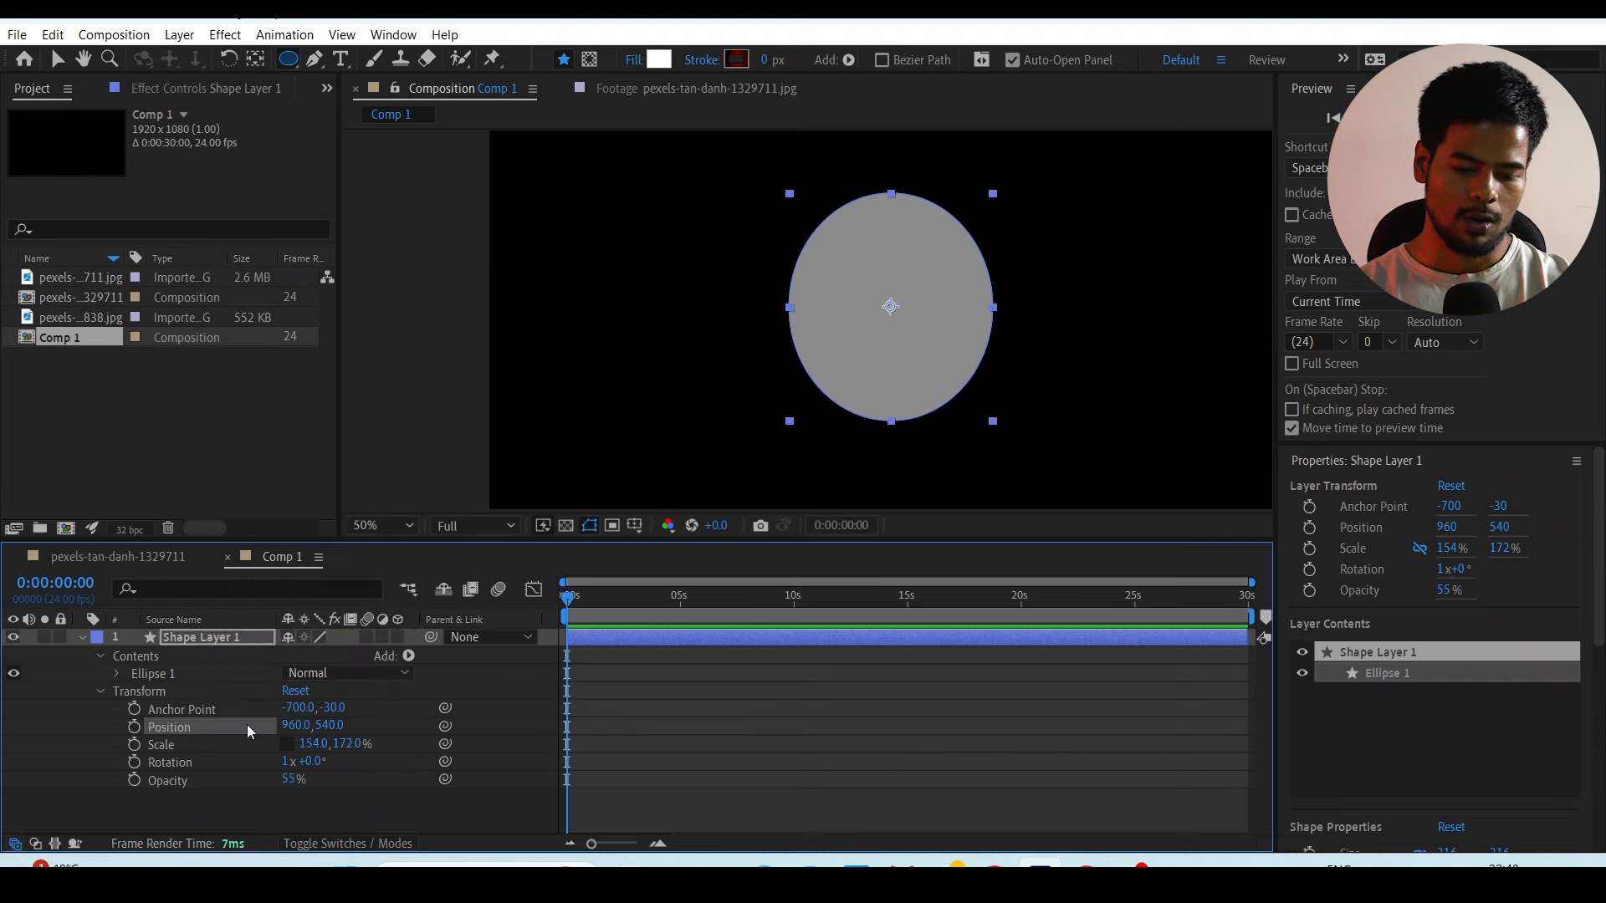
right_click(249, 729)
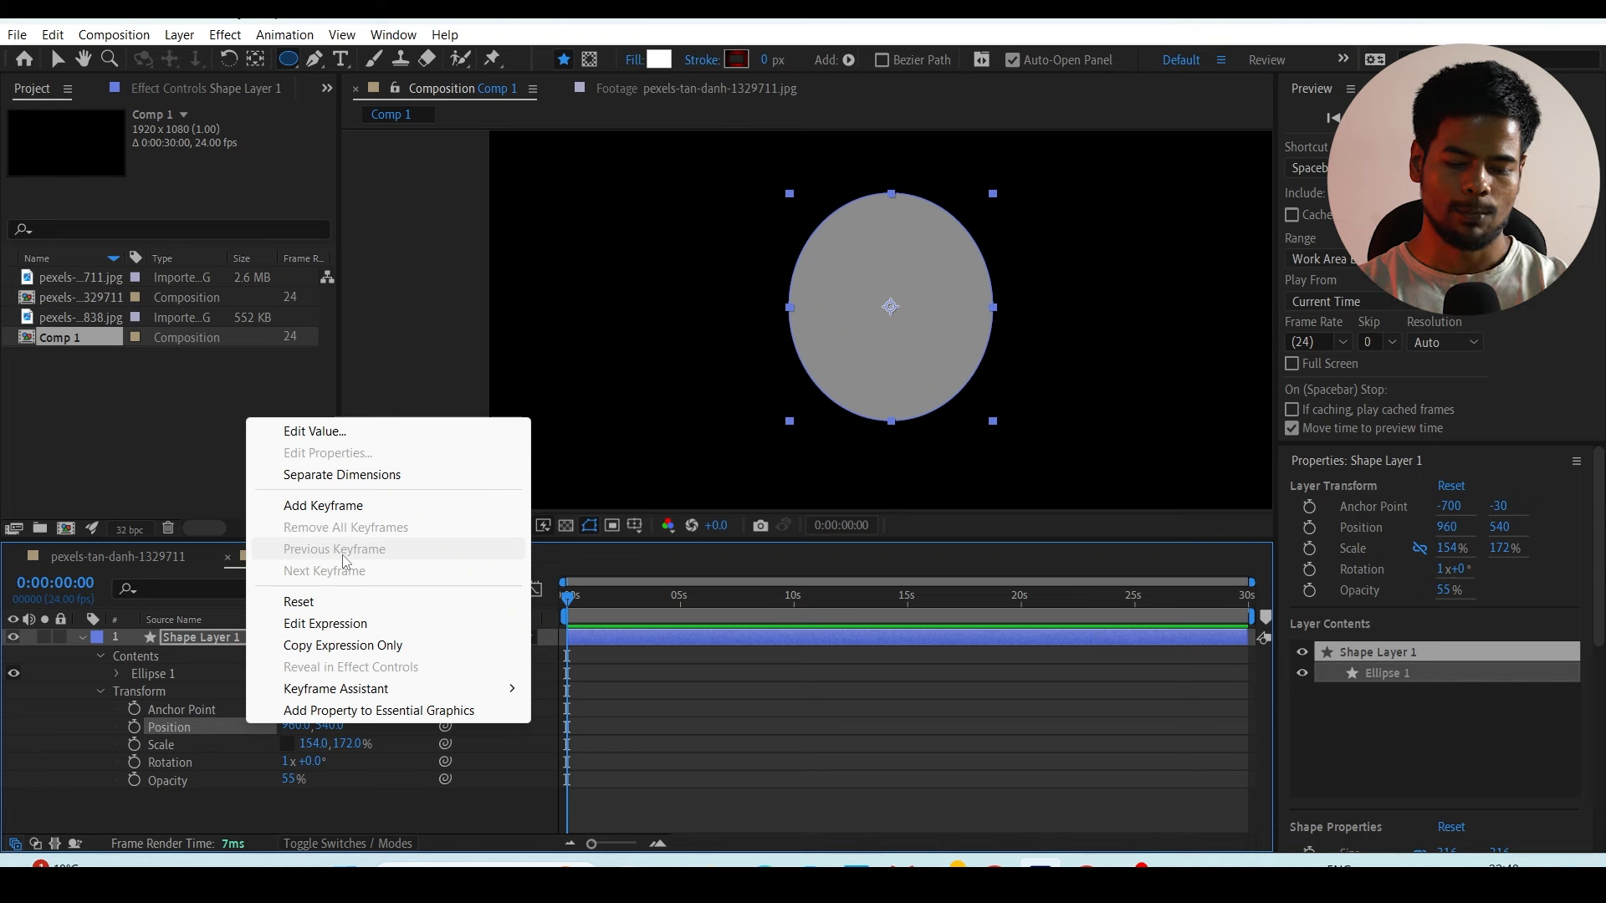
left_click(136, 762)
left_click(136, 762)
Step: Reset the circle's Scale property to its default of 100%
left_click(190, 746)
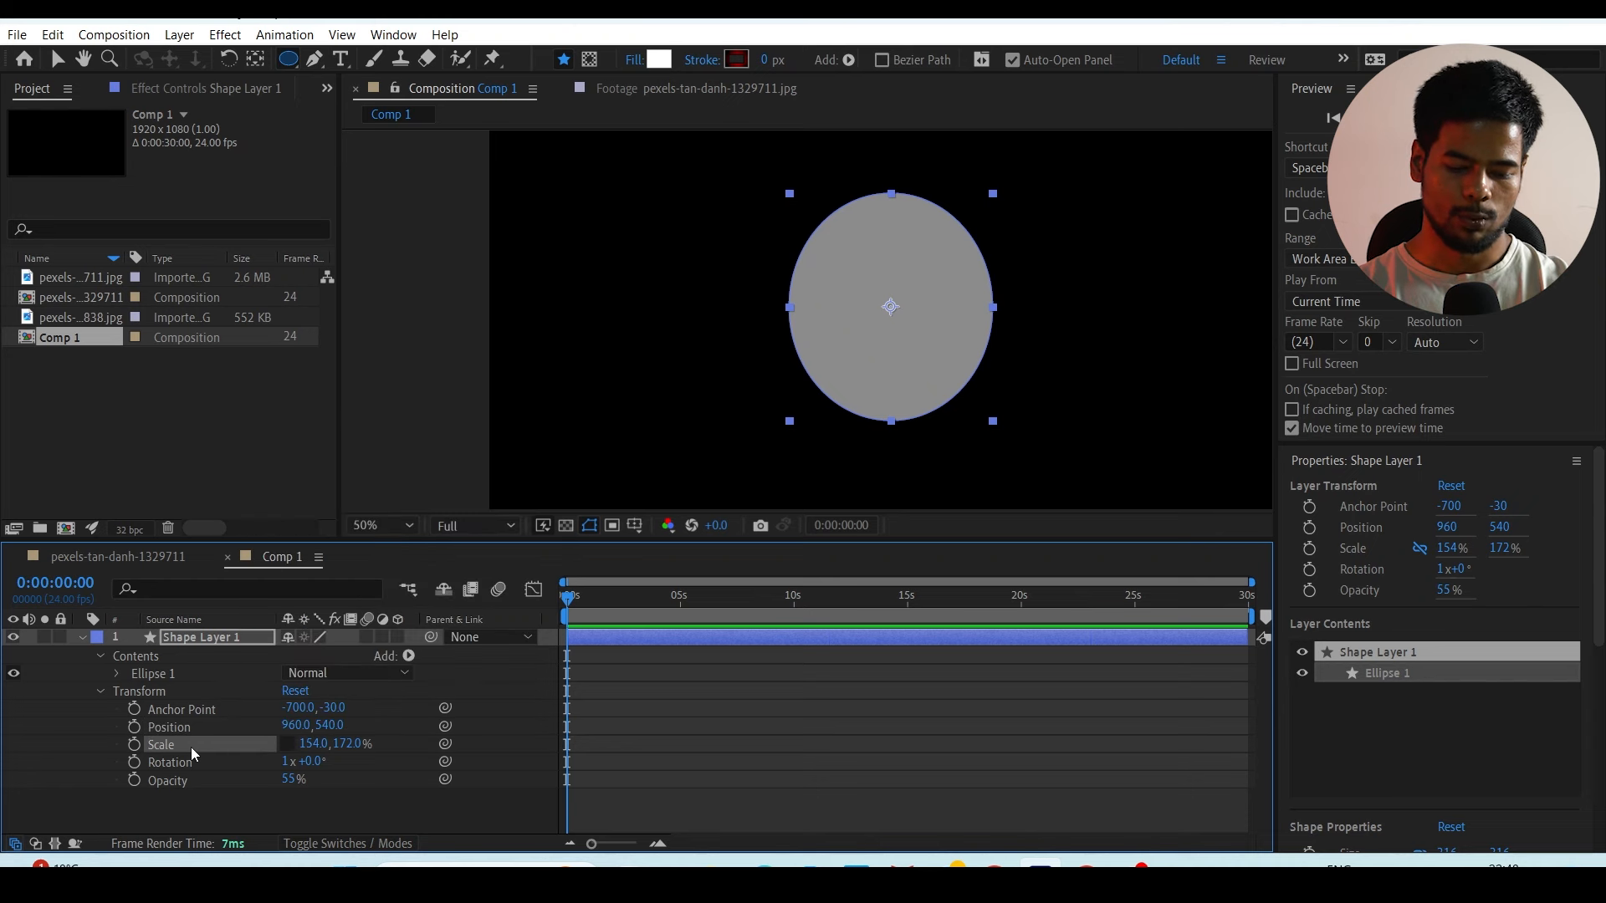
right_click(190, 746)
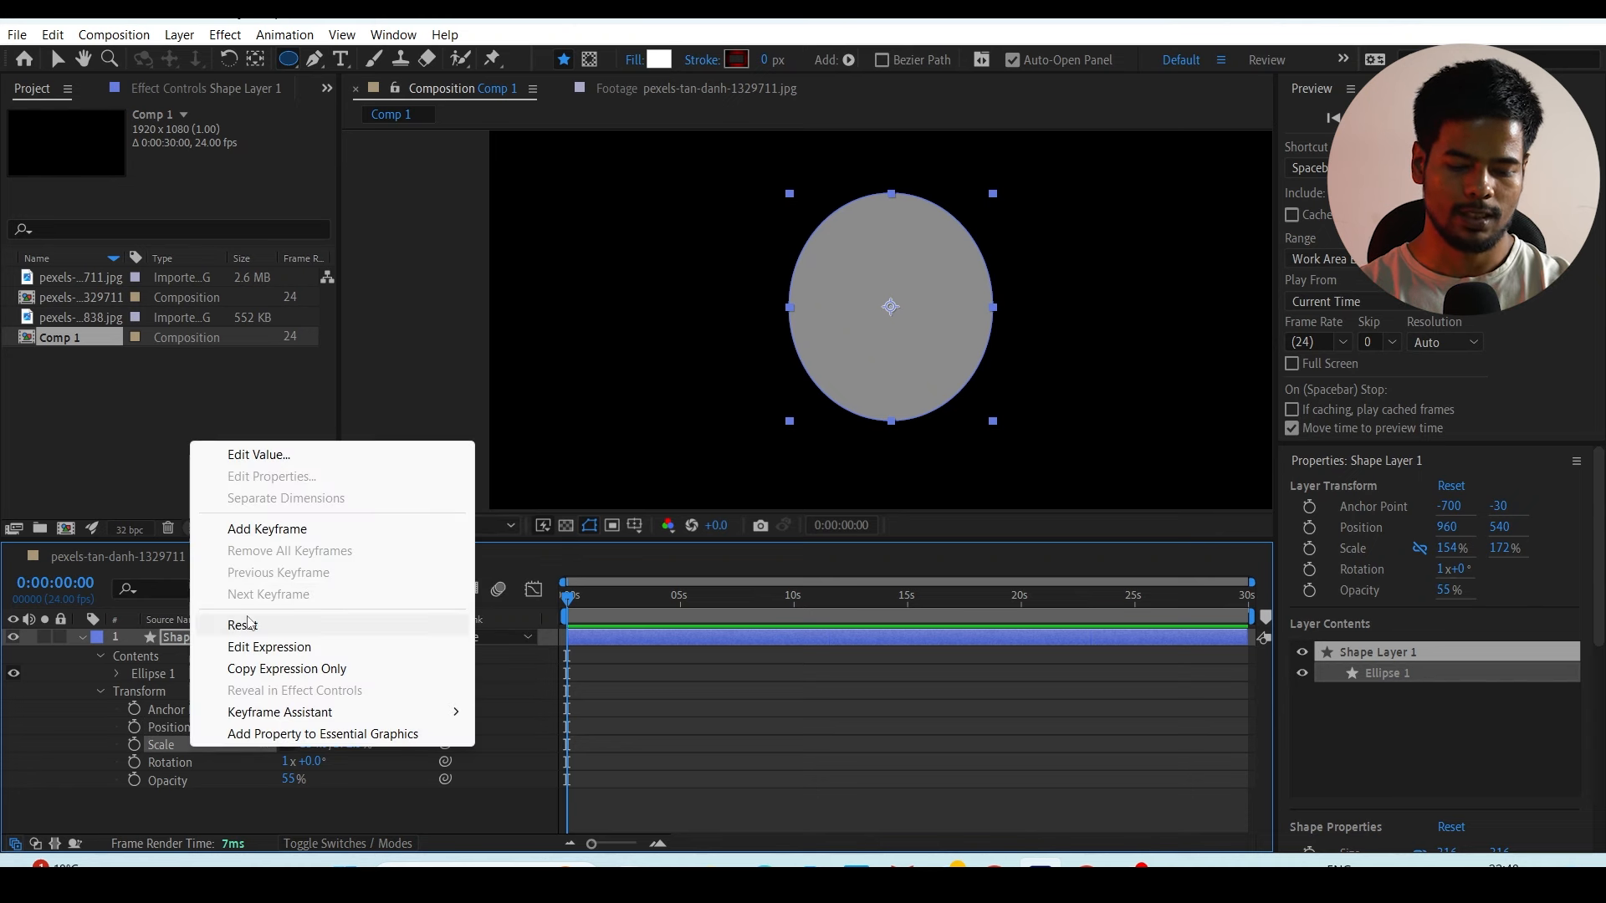
left_click(247, 625)
Step: Select the circle's Position, Scale, Rotation and Opacity properties together and reset them all to defaults
left_click(171, 728)
left_click(171, 781, "shift")
right_click(204, 762)
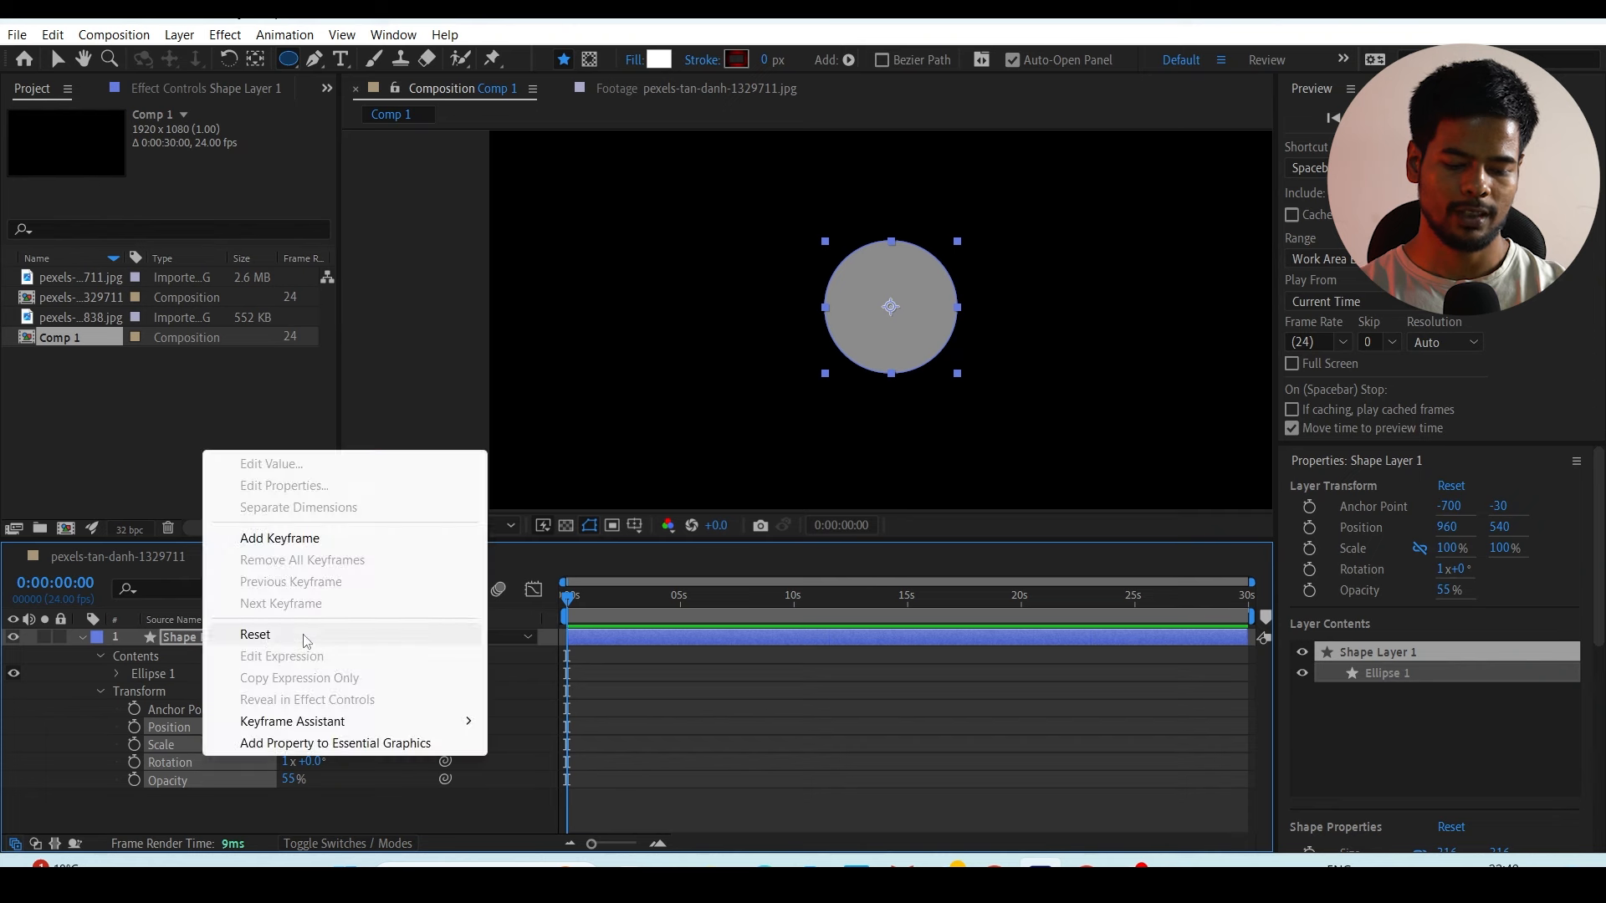
left_click(266, 635)
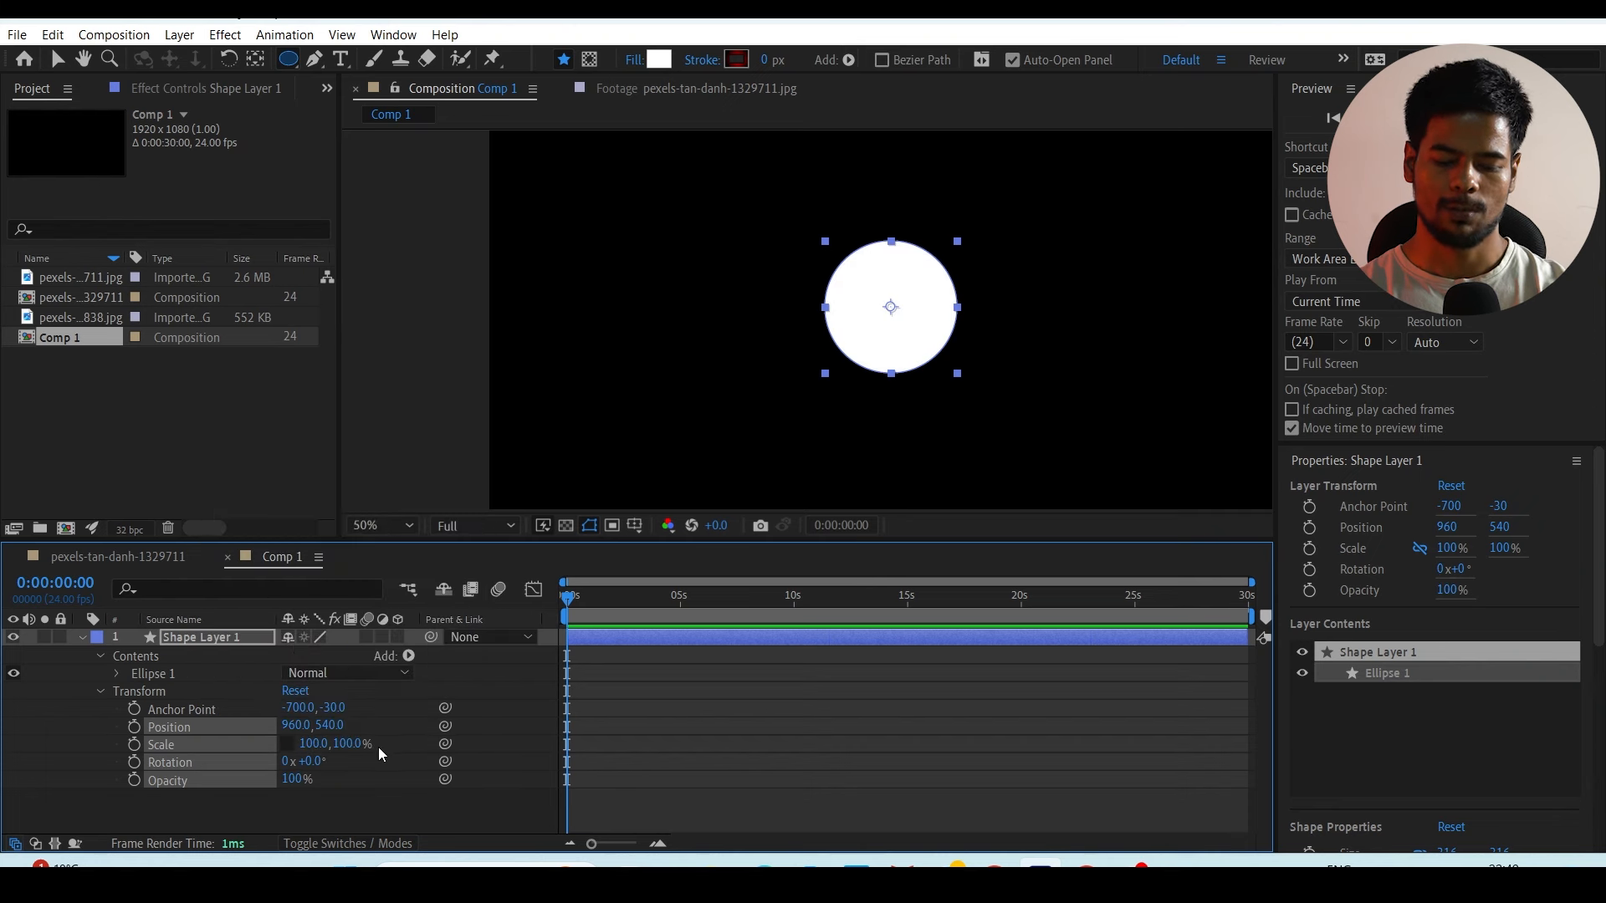
left_click(353, 793)
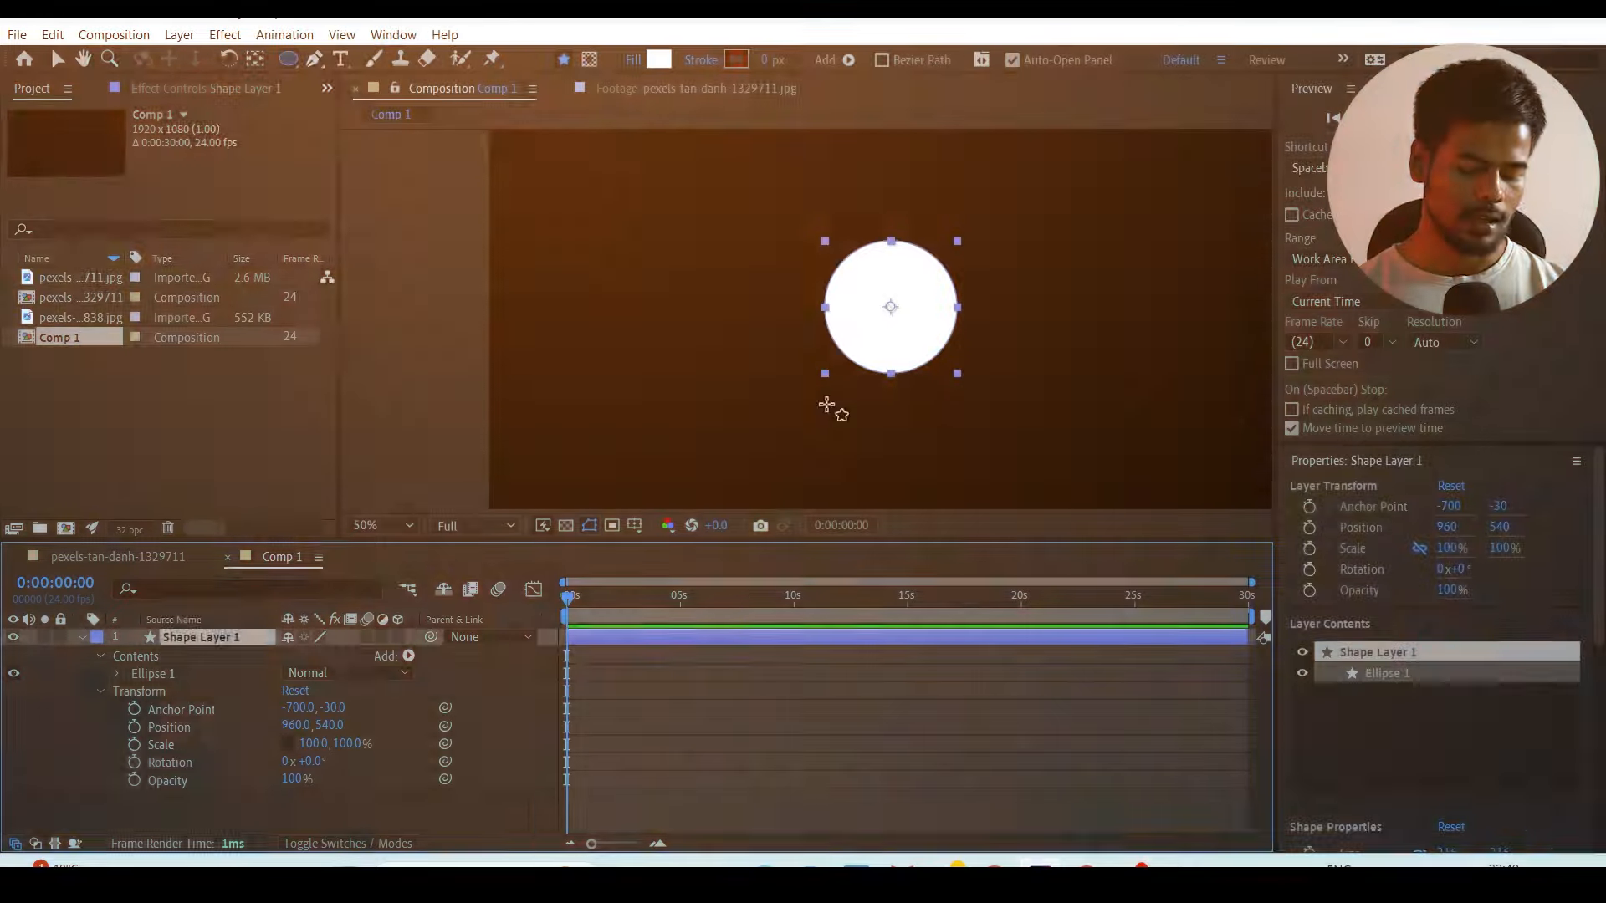
Step: Rotate the circle to -46° and narrow its horizontal scale to 63%
key("h")
left_click_drag(906, 323, 880, 352)
key("v")
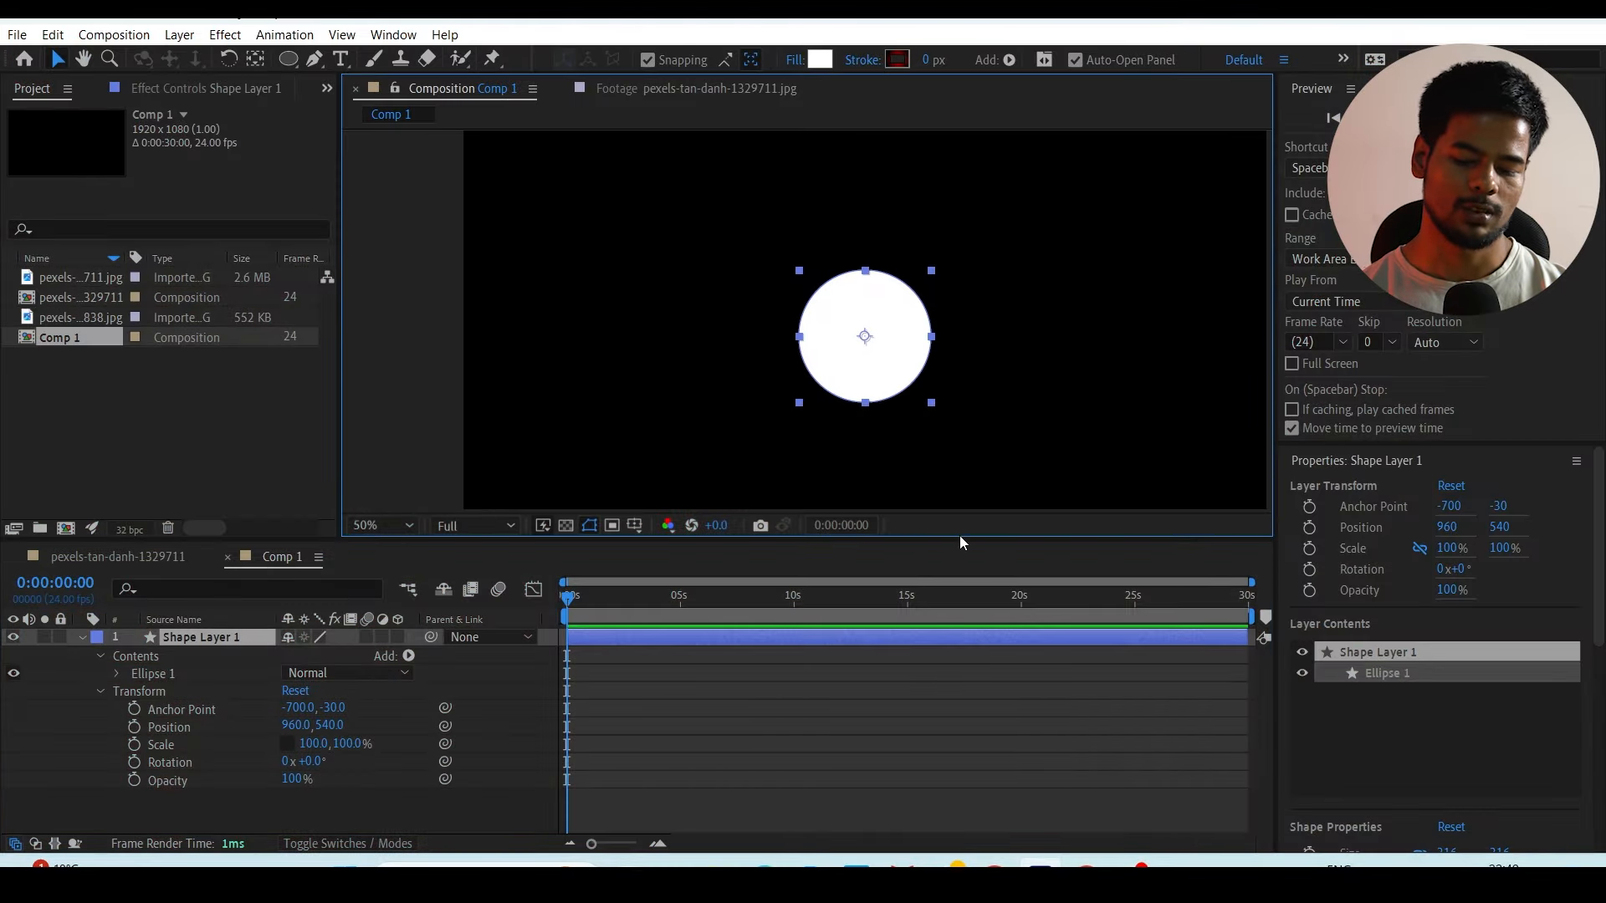
left_click_drag(960, 541, 960, 559)
scroll(920, 368, "up", 1)
key("h")
left_click_drag(930, 365, 785, 344)
key("v")
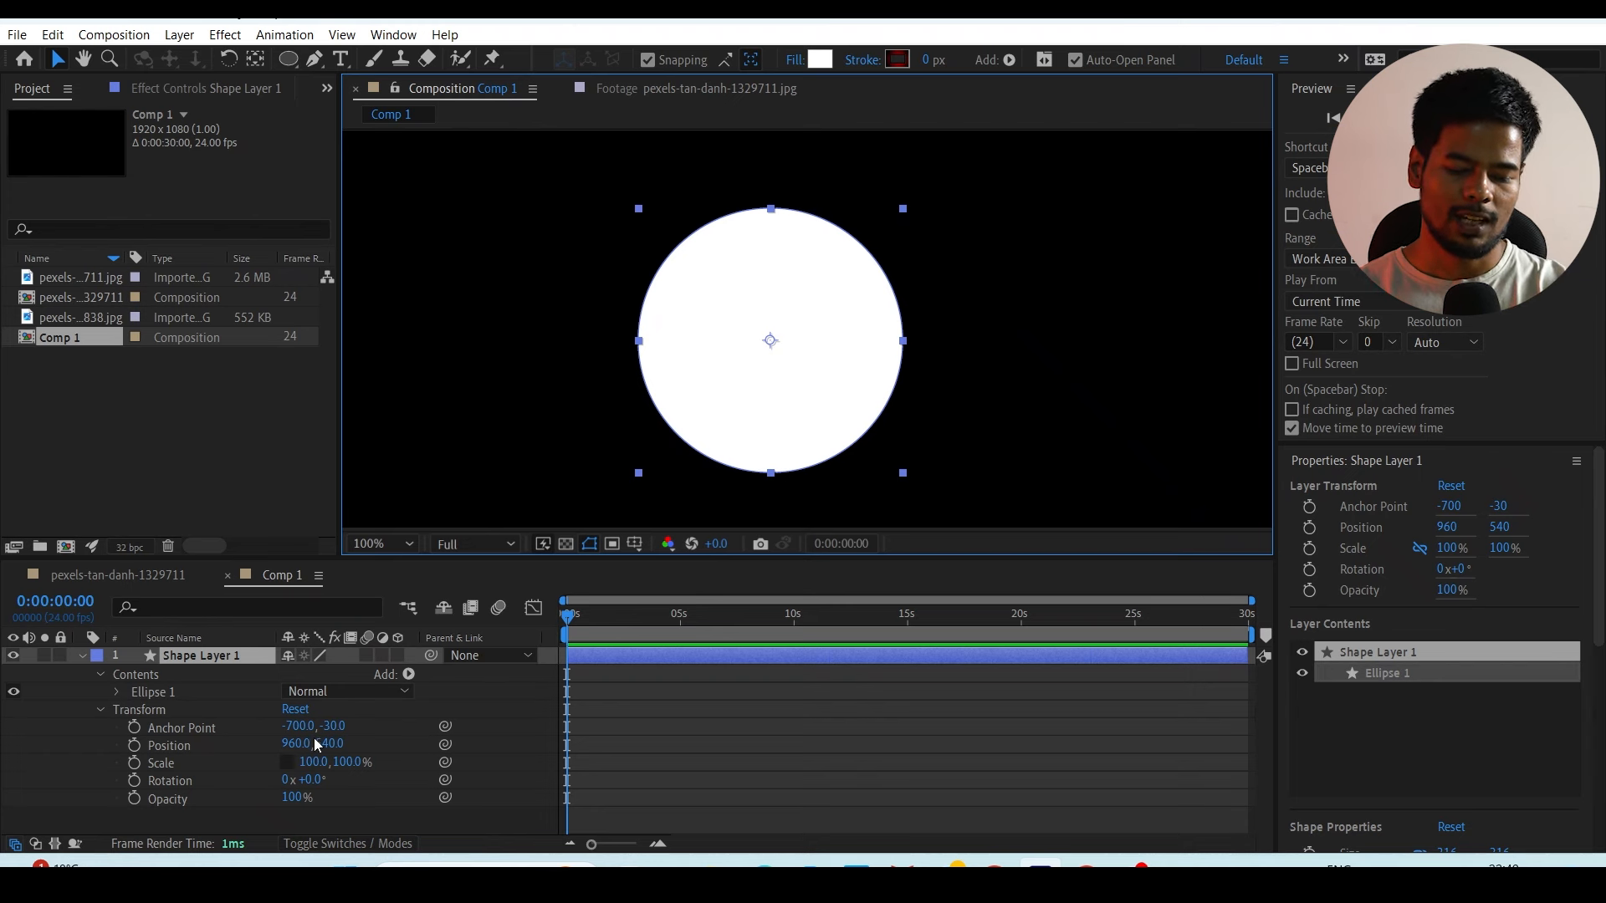
left_click_drag(311, 780, 294, 763)
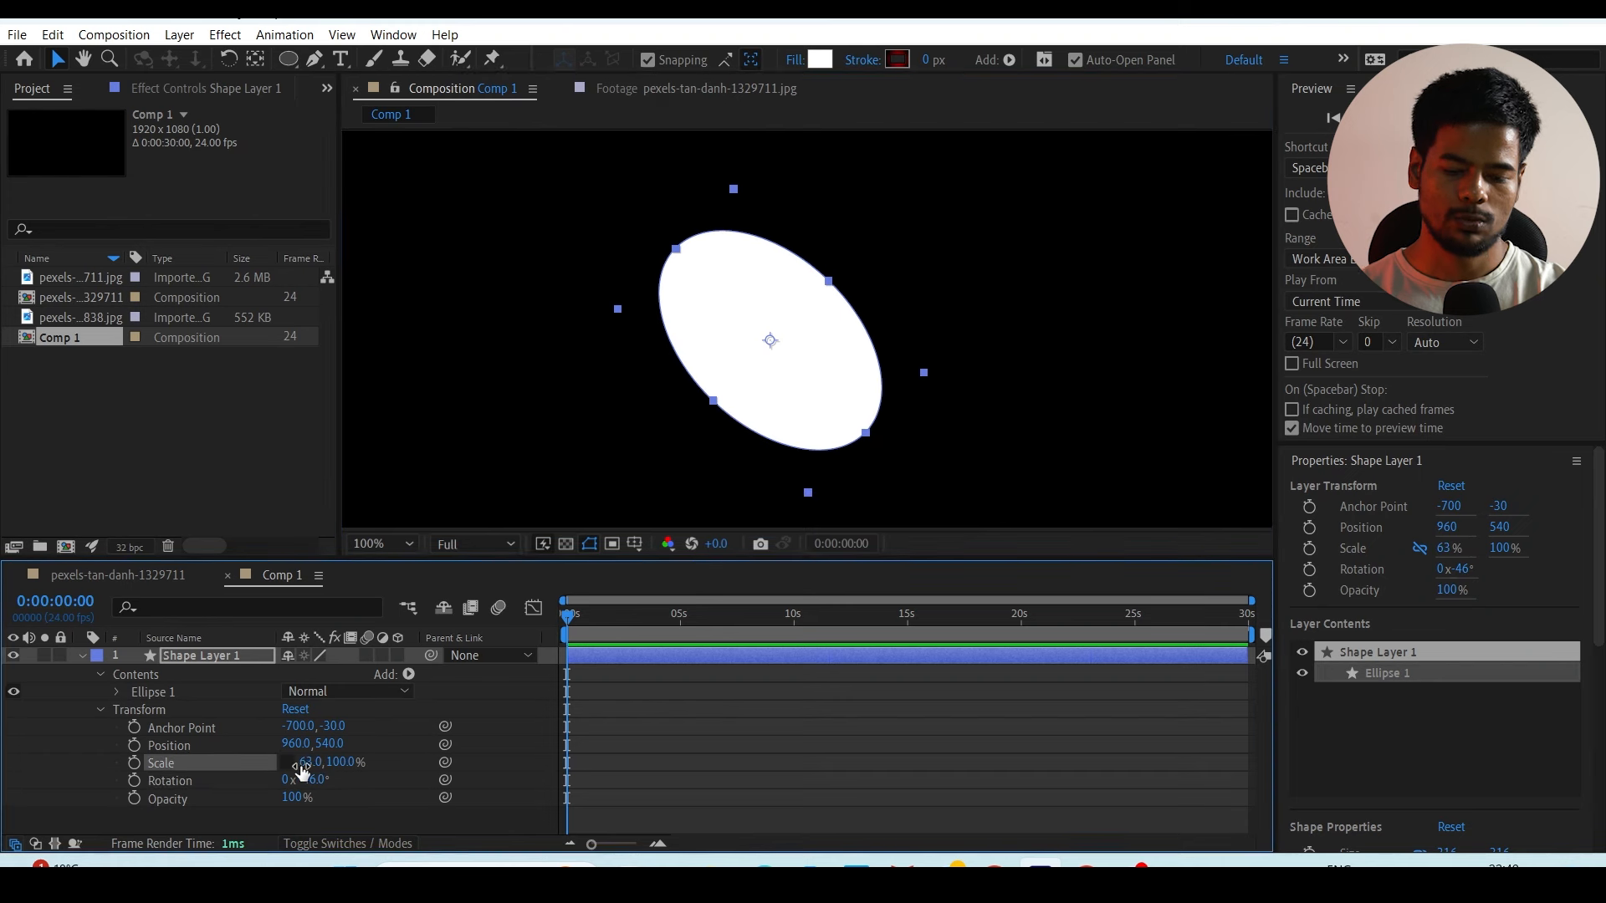
Step: Link the circle's scale proportions again at 100% and undo the trial transform adjustment
left_click(290, 762)
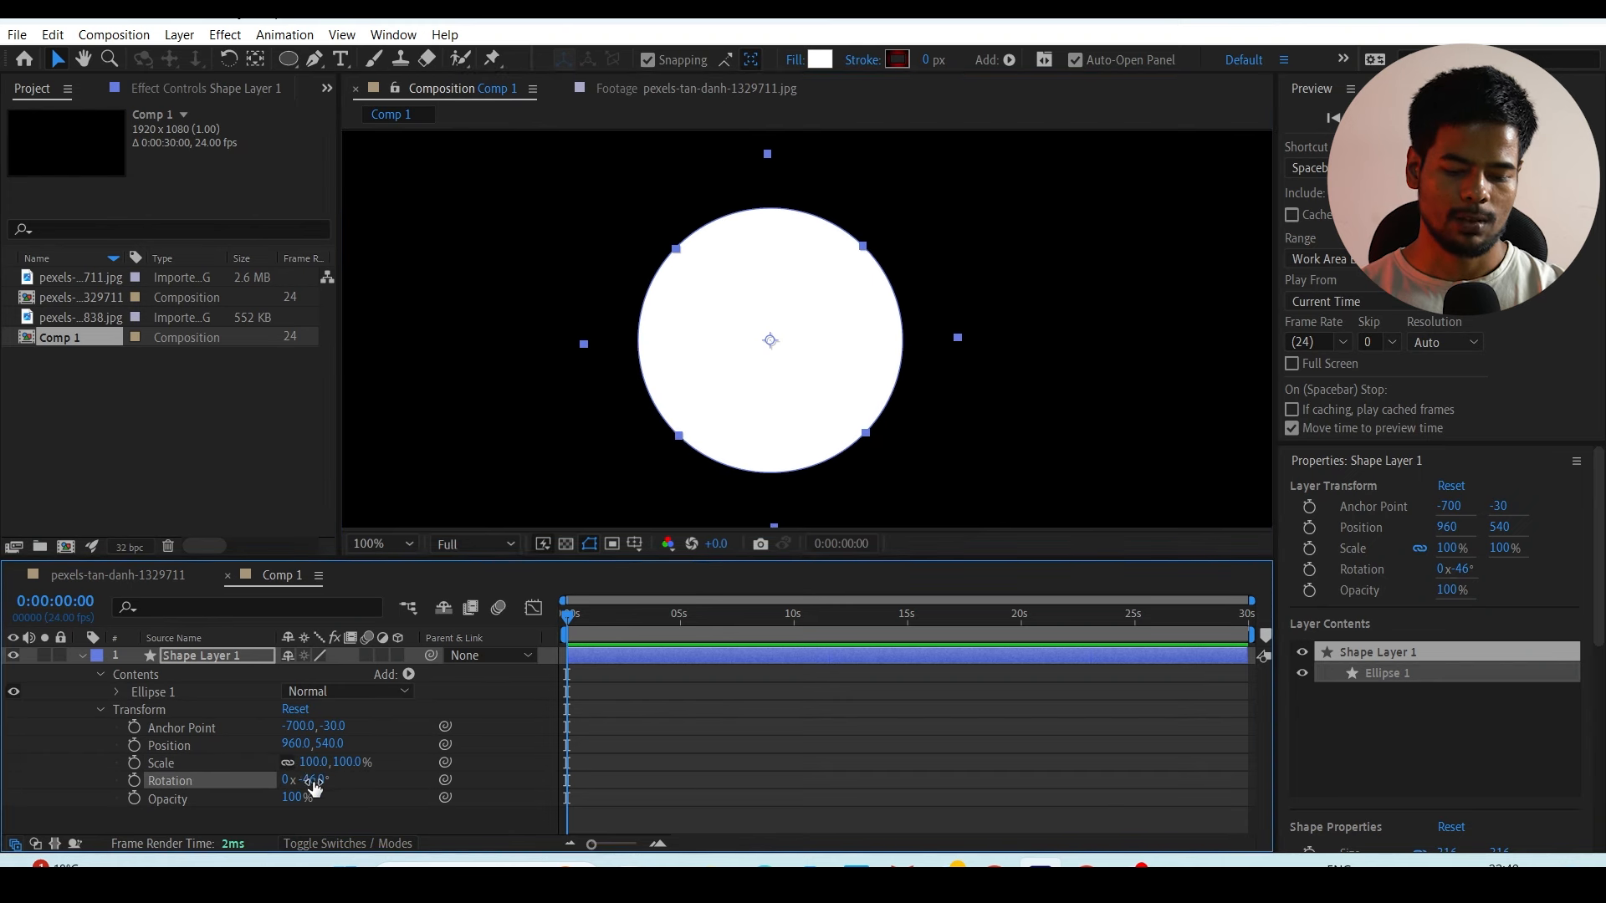
mouse_move(313, 762)
left_mouse_down()
mouse_move(259, 768)
mouse_move(342, 763)
mouse_move(261, 747)
mouse_move(296, 741)
left_mouse_up()
key("ctrl+z")
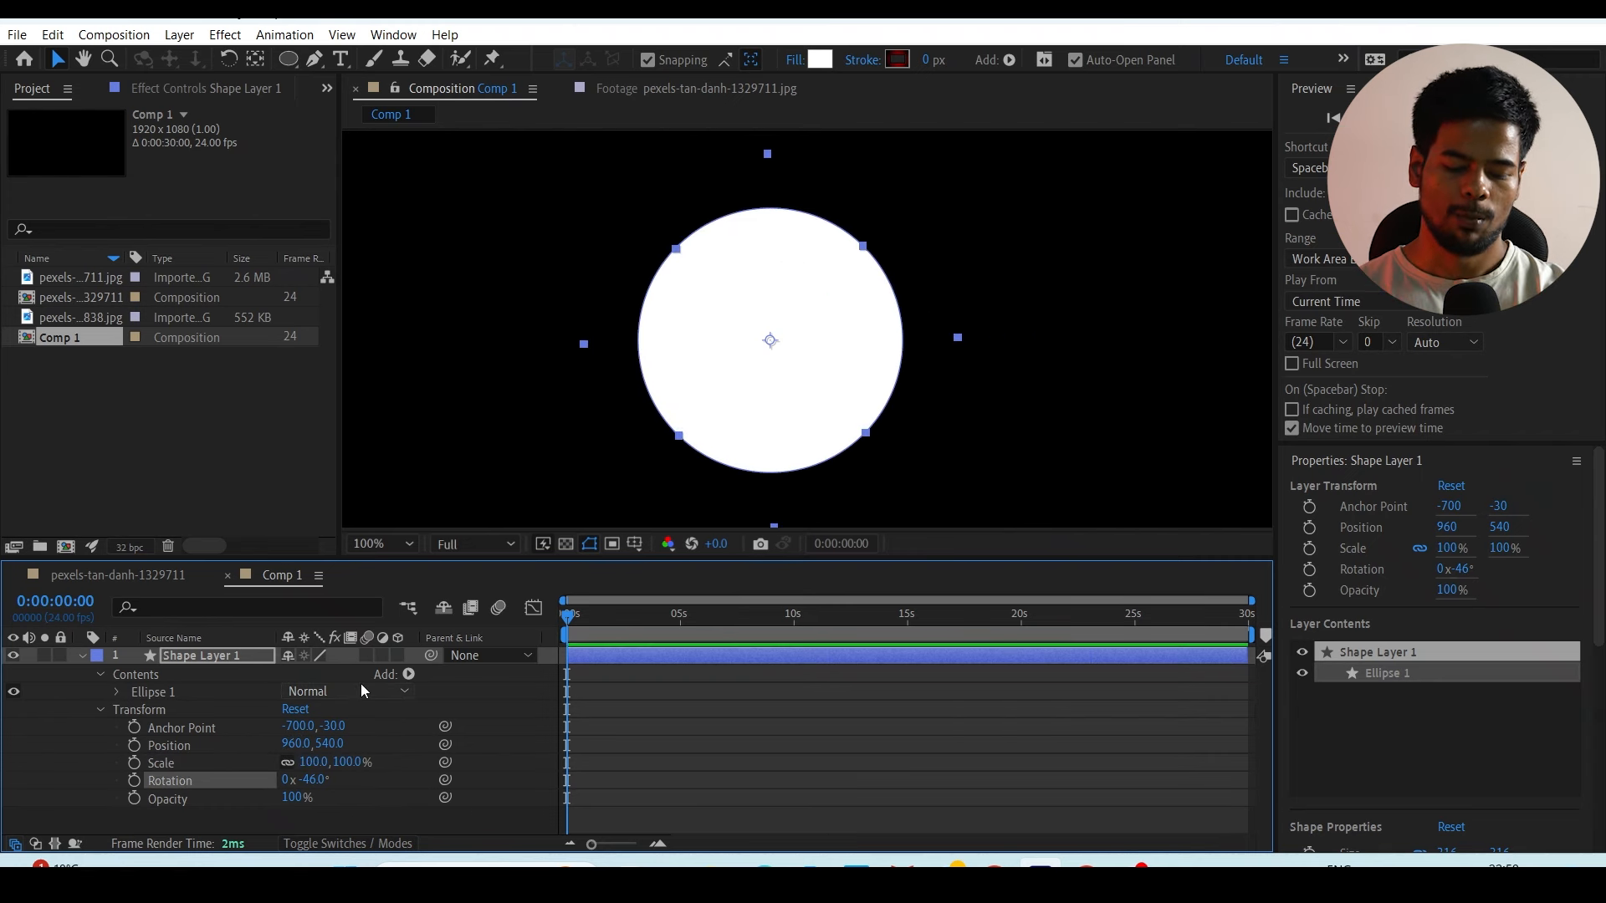
Step: Move the circle's anchor point to its left edge with the Pan Behind tool and deselect the layer
left_click(226, 663)
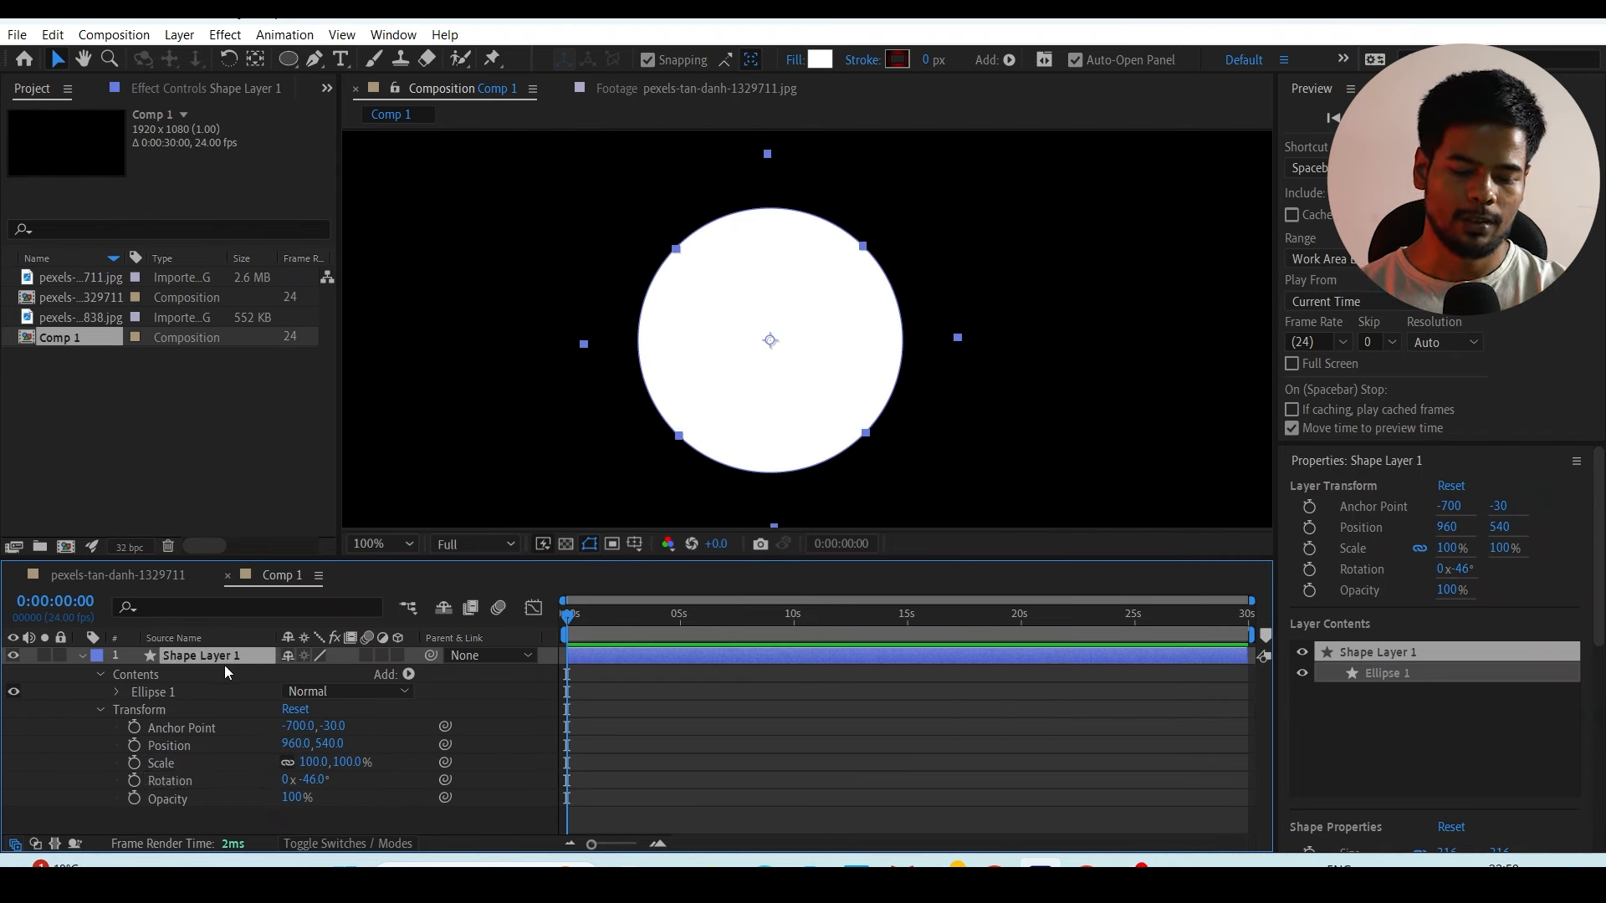
left_click(255, 67)
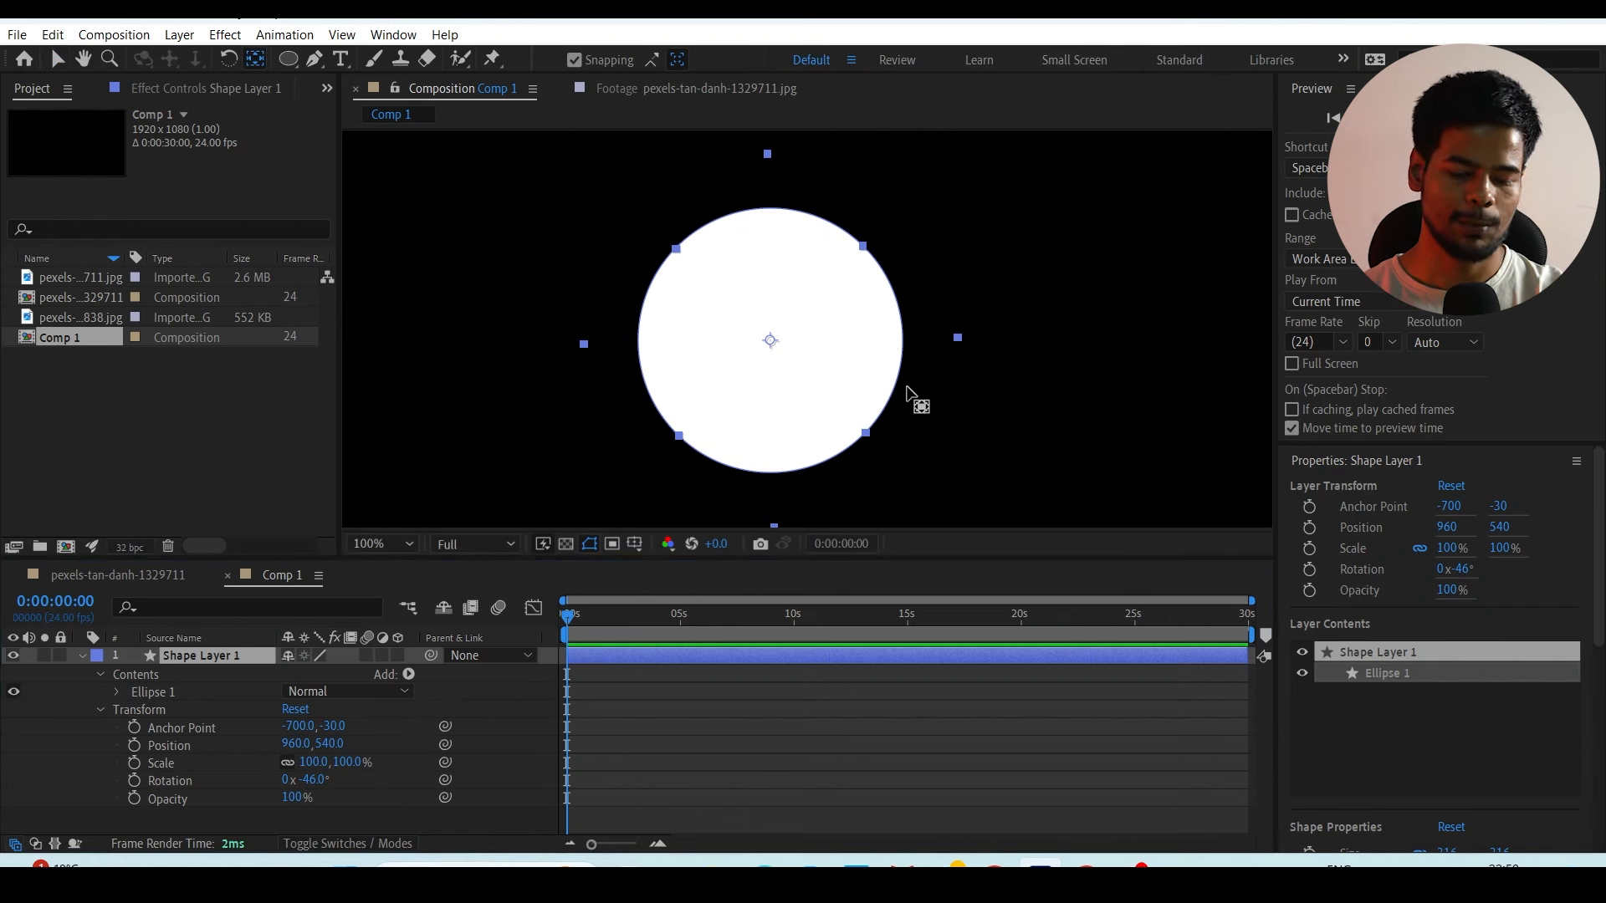
left_click_drag(770, 341, 637, 342)
left_click(57, 59)
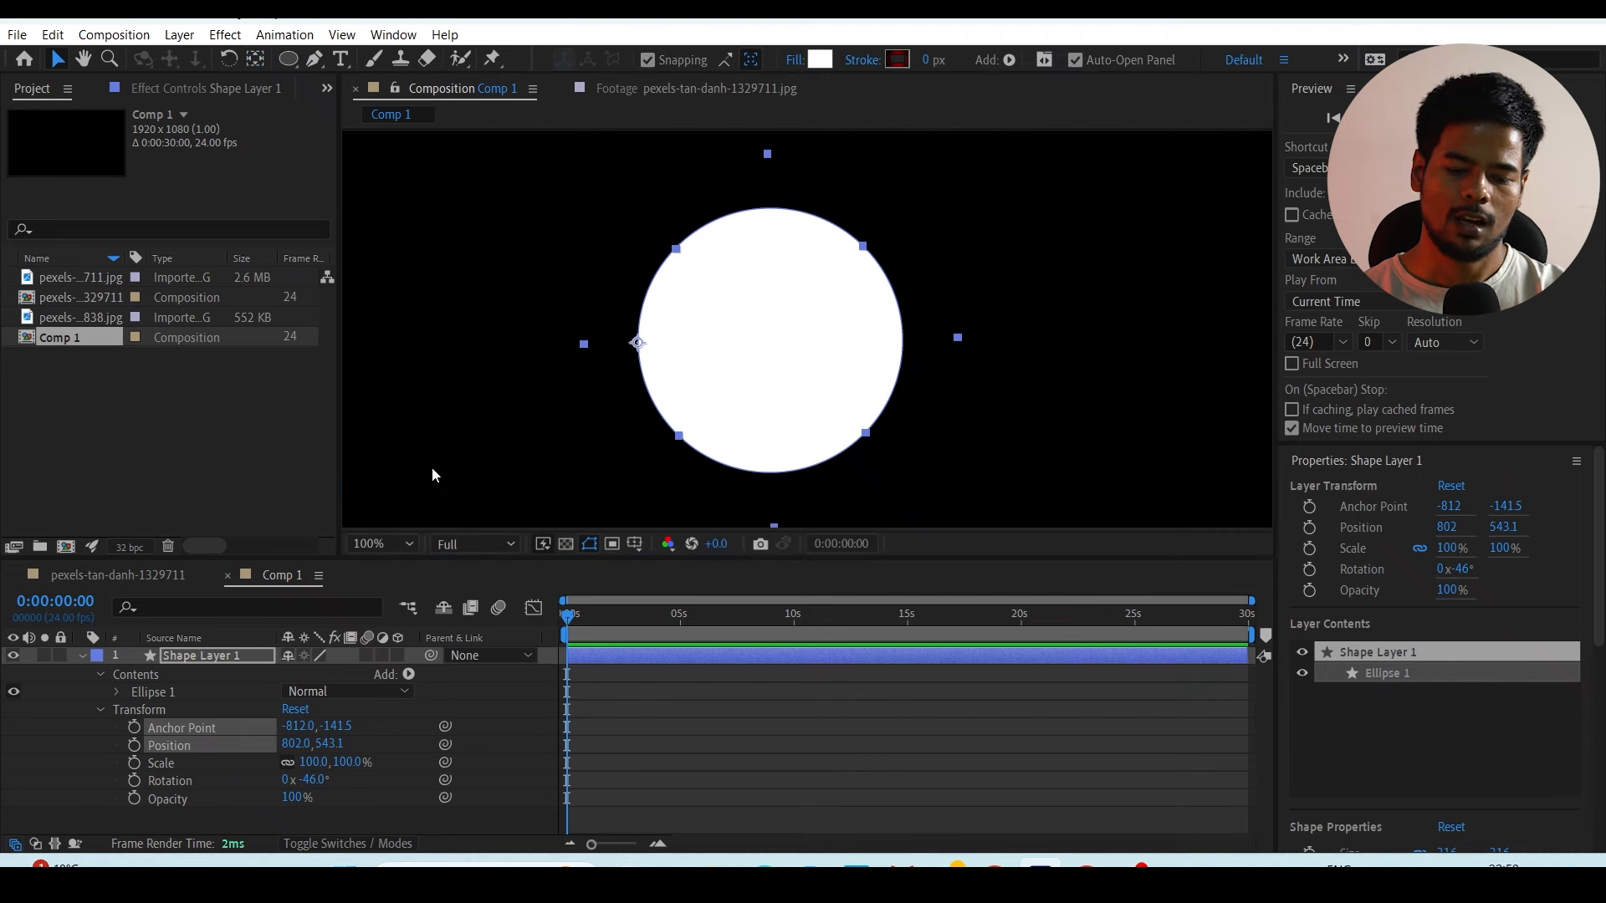
left_click(400, 724)
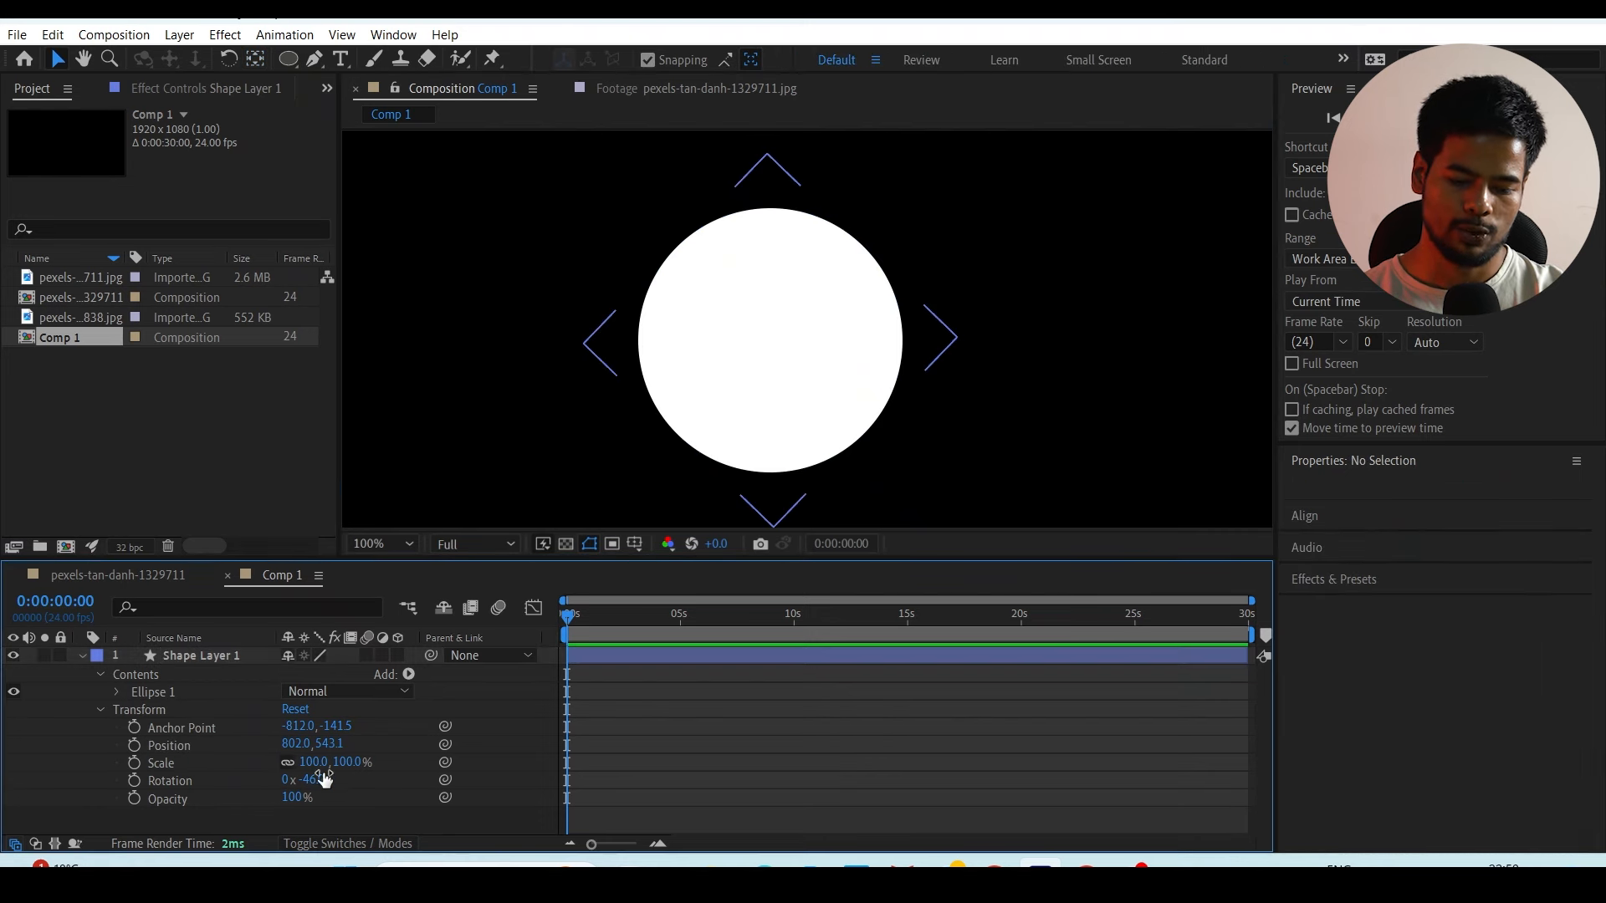
Step: Rotate the circle to 234° and scale it to 119%
left_click_drag(322, 783, 302, 740)
key("comma")
left_click(389, 791)
Step: Shift the circle's anchor point off centre to -726, -114.5, and recentre it on the shape
left_click_drag(298, 727, 385, 726)
left_click_drag(336, 726, 364, 726)
left_click(200, 656)
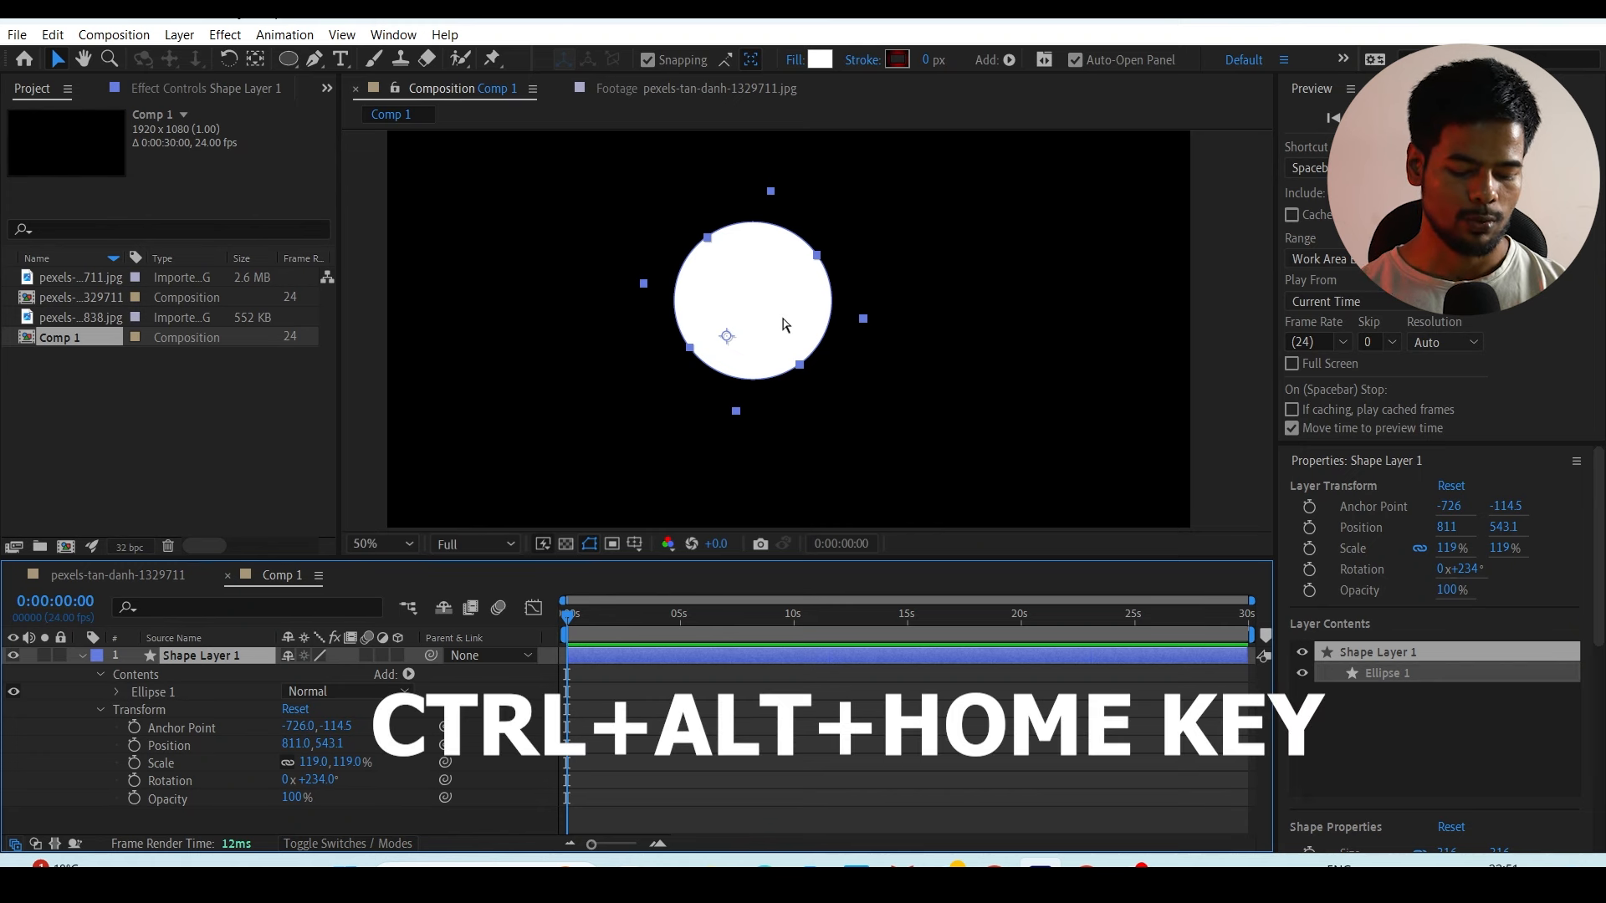
key("ctrl+alt+Home")
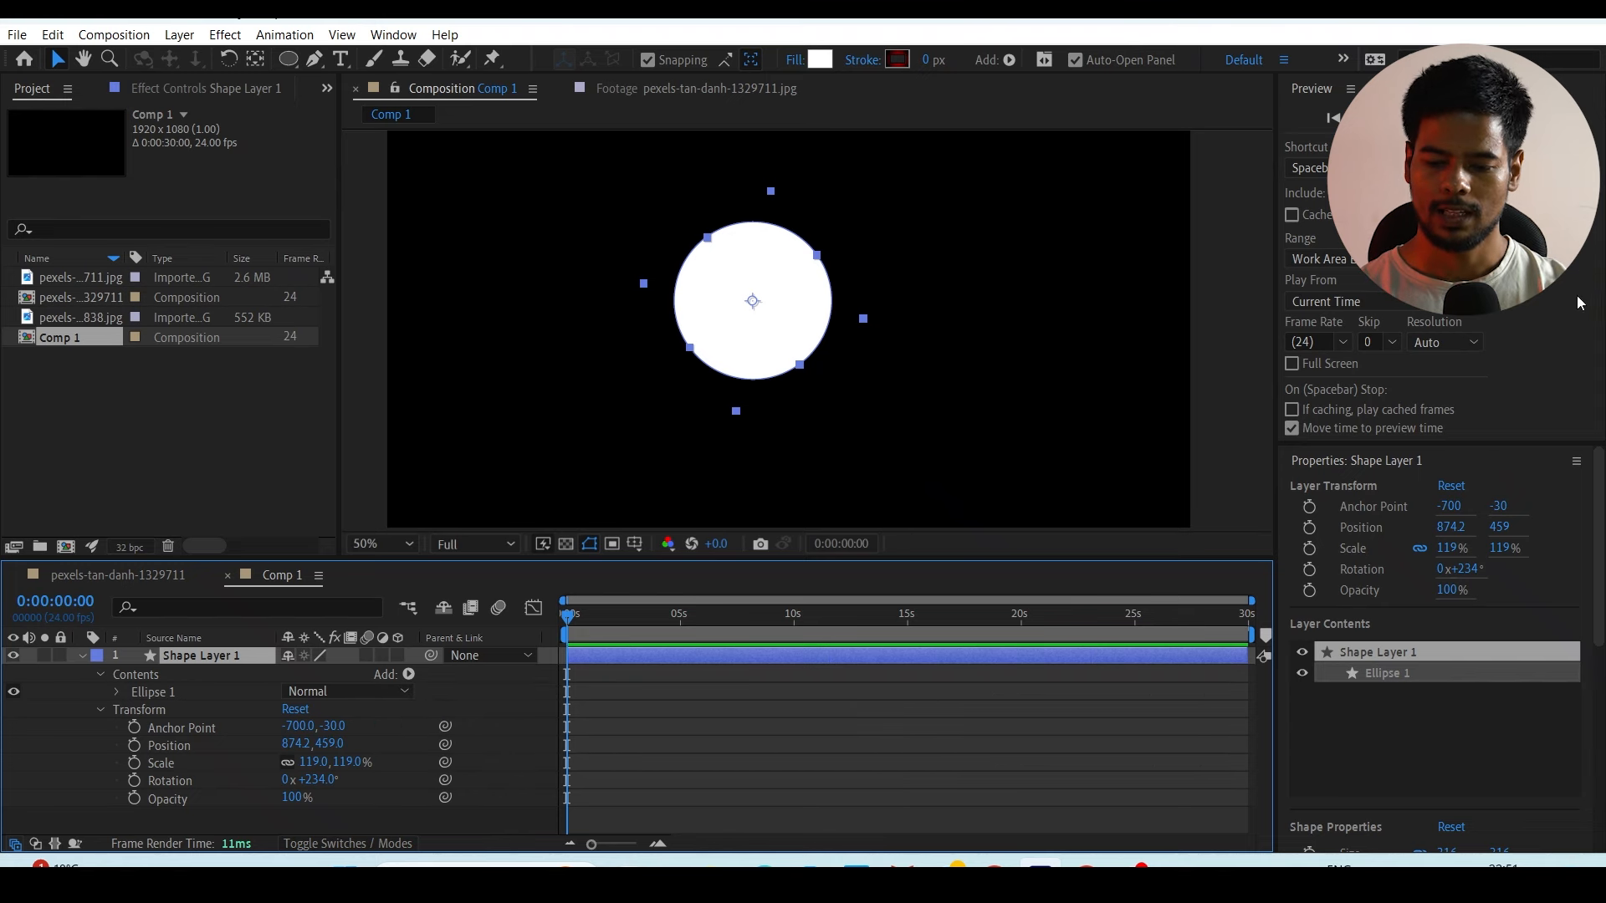
Step: Show the floating Align panel, place it over the layer properties and enlarge it
left_click(406, 33)
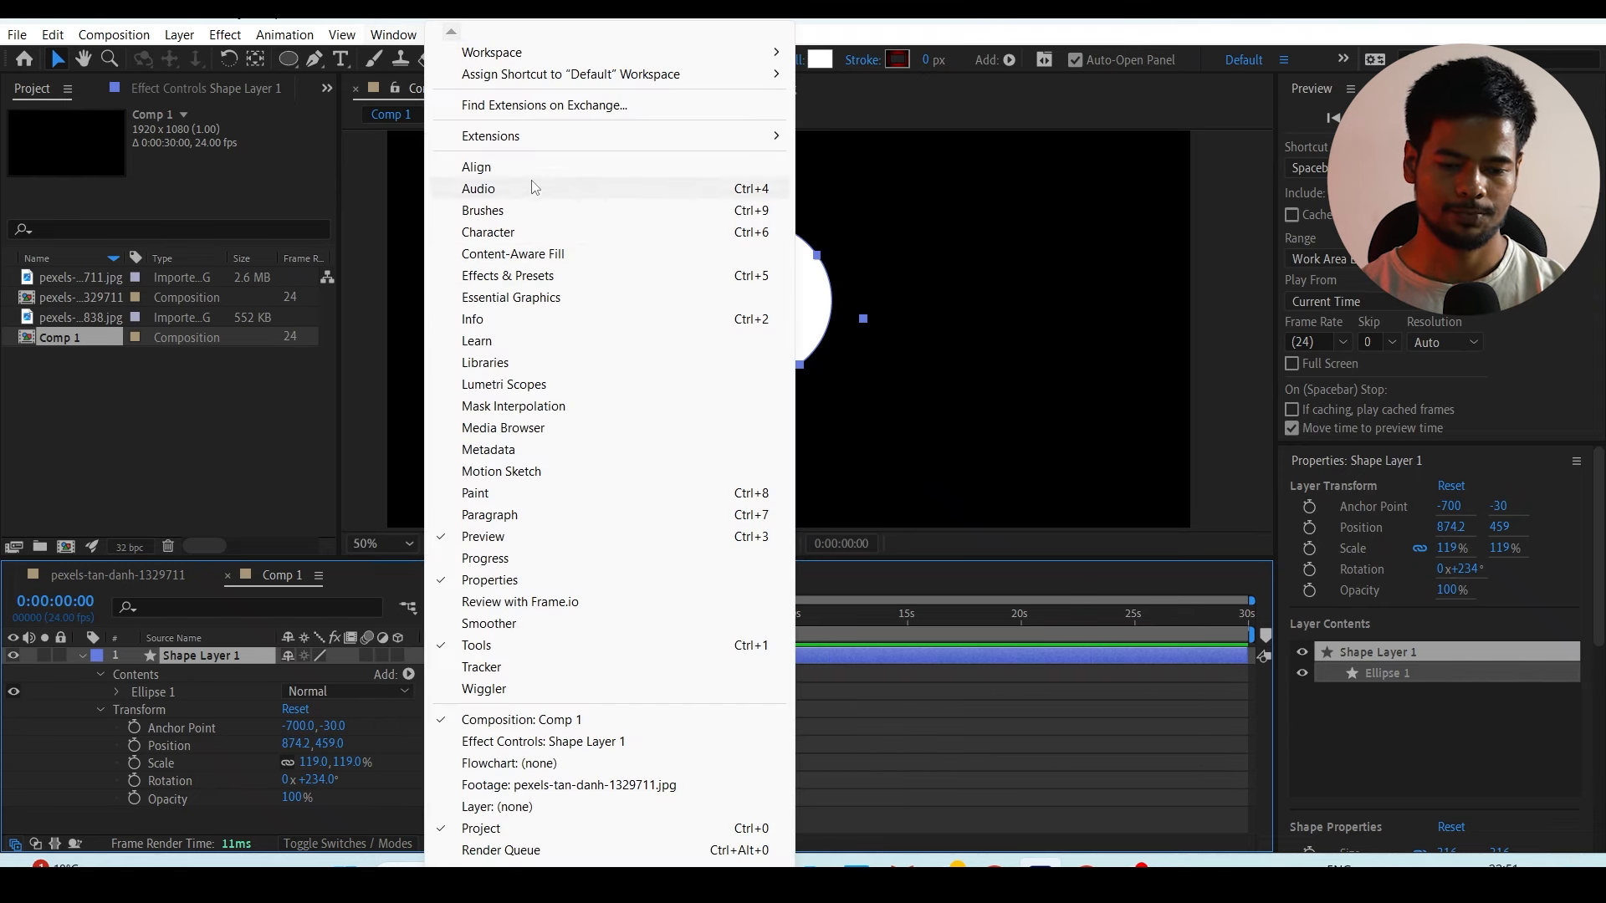
left_click(495, 169)
left_click(1542, 669)
left_click(1432, 700)
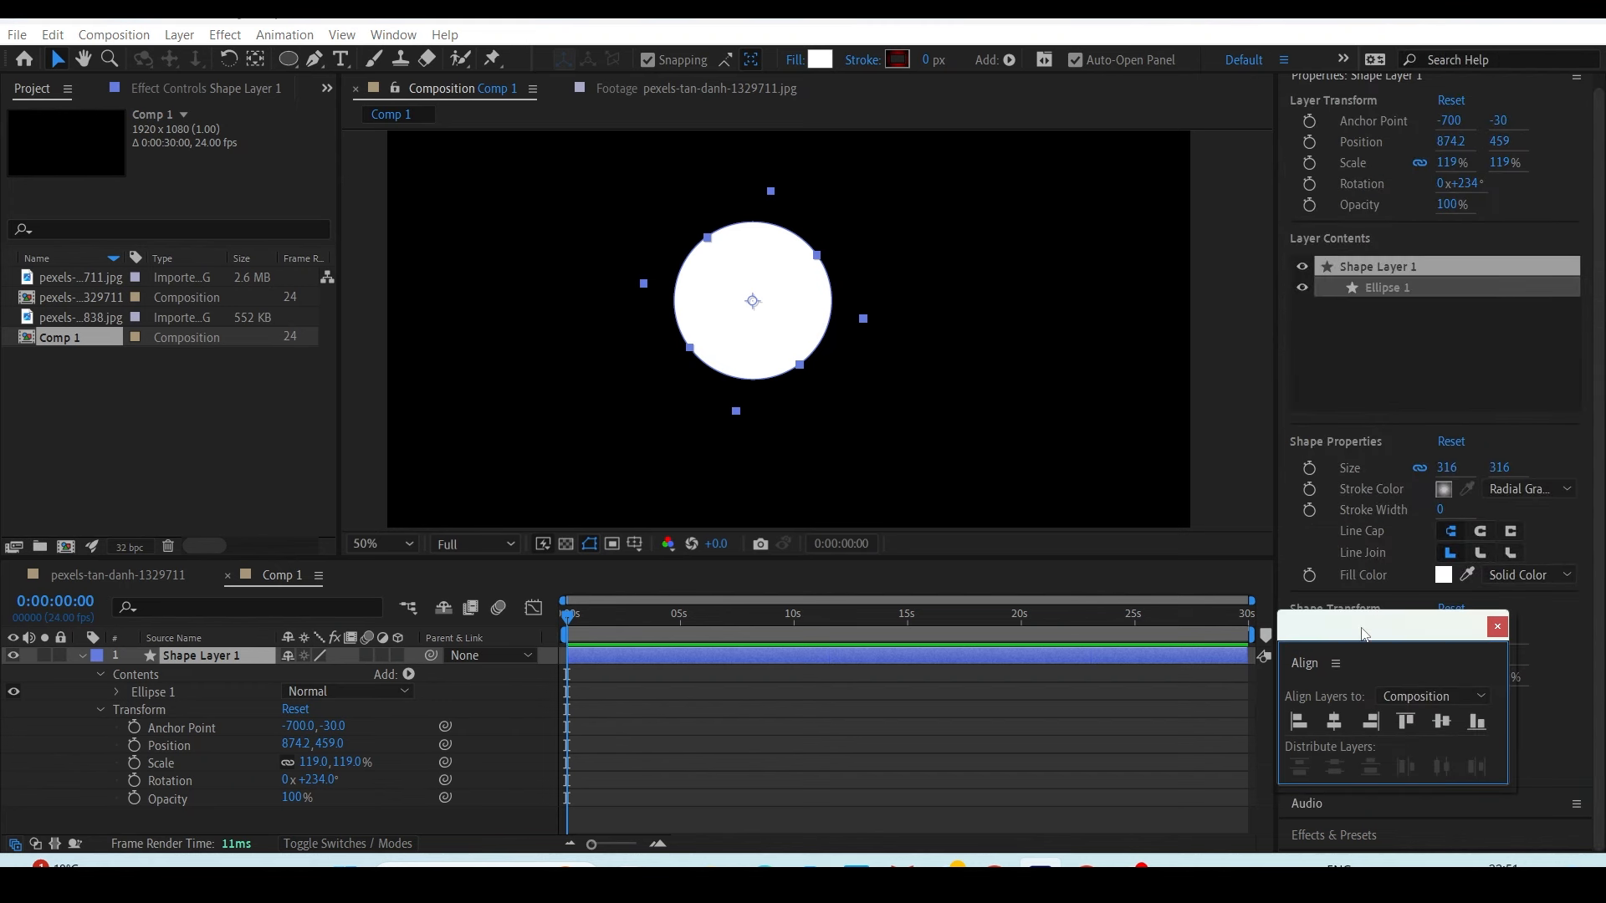
left_click_drag(1363, 622, 1368, 169)
left_click_drag(1362, 334, 1363, 450)
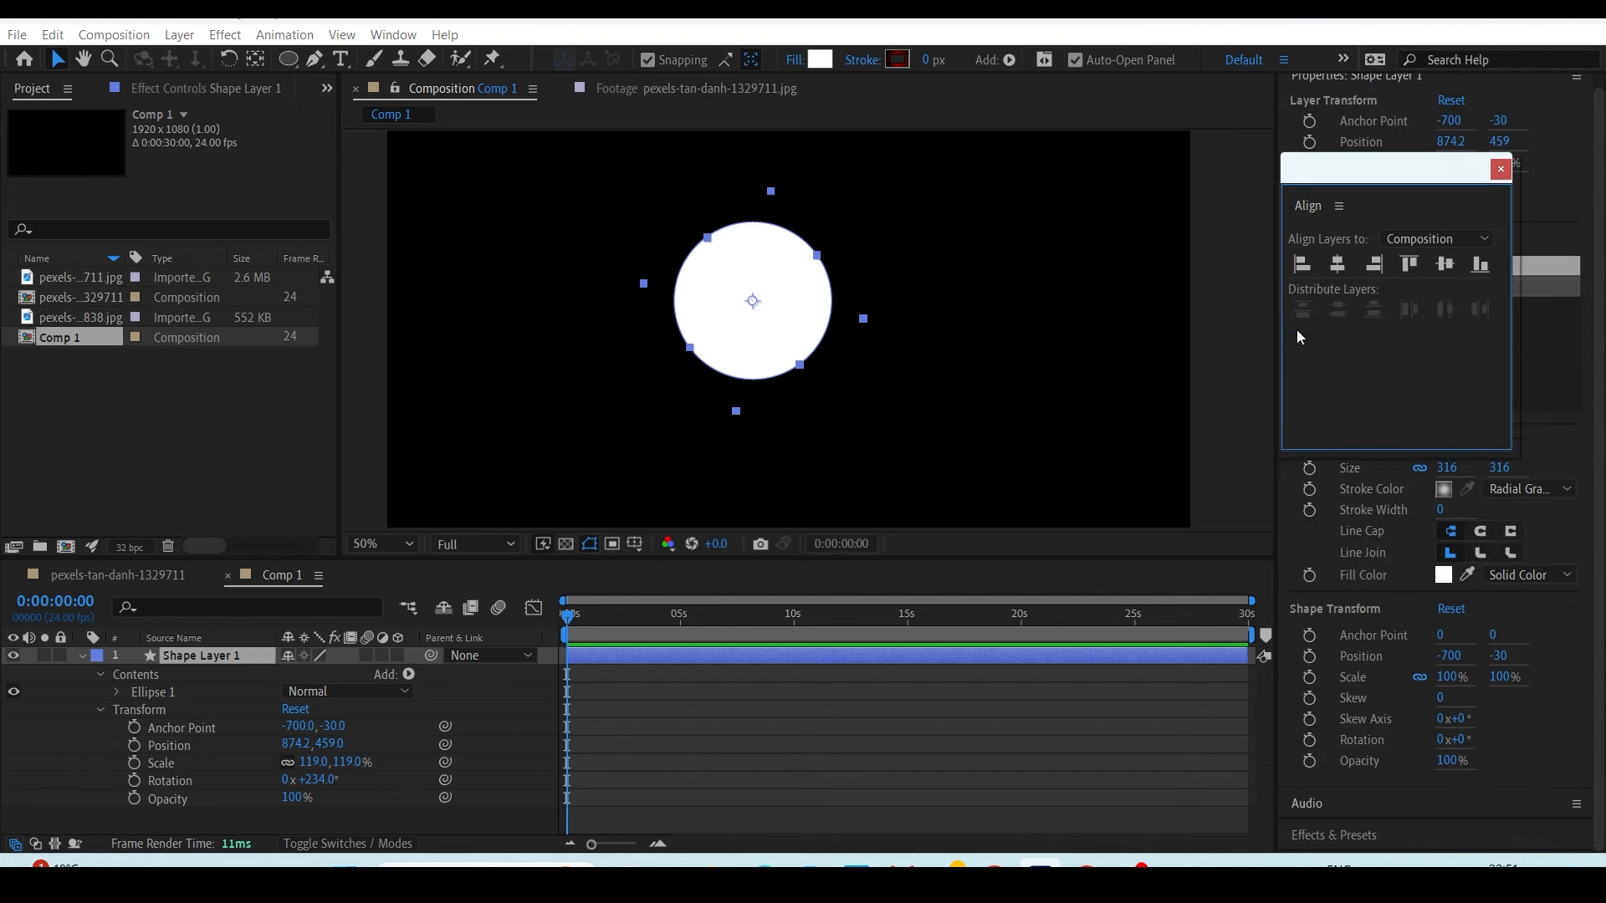
left_click_drag(1278, 301, 1248, 302)
Step: Centre the circle horizontally and vertically in the composition and scale it down to 87.4%
left_click(1306, 264)
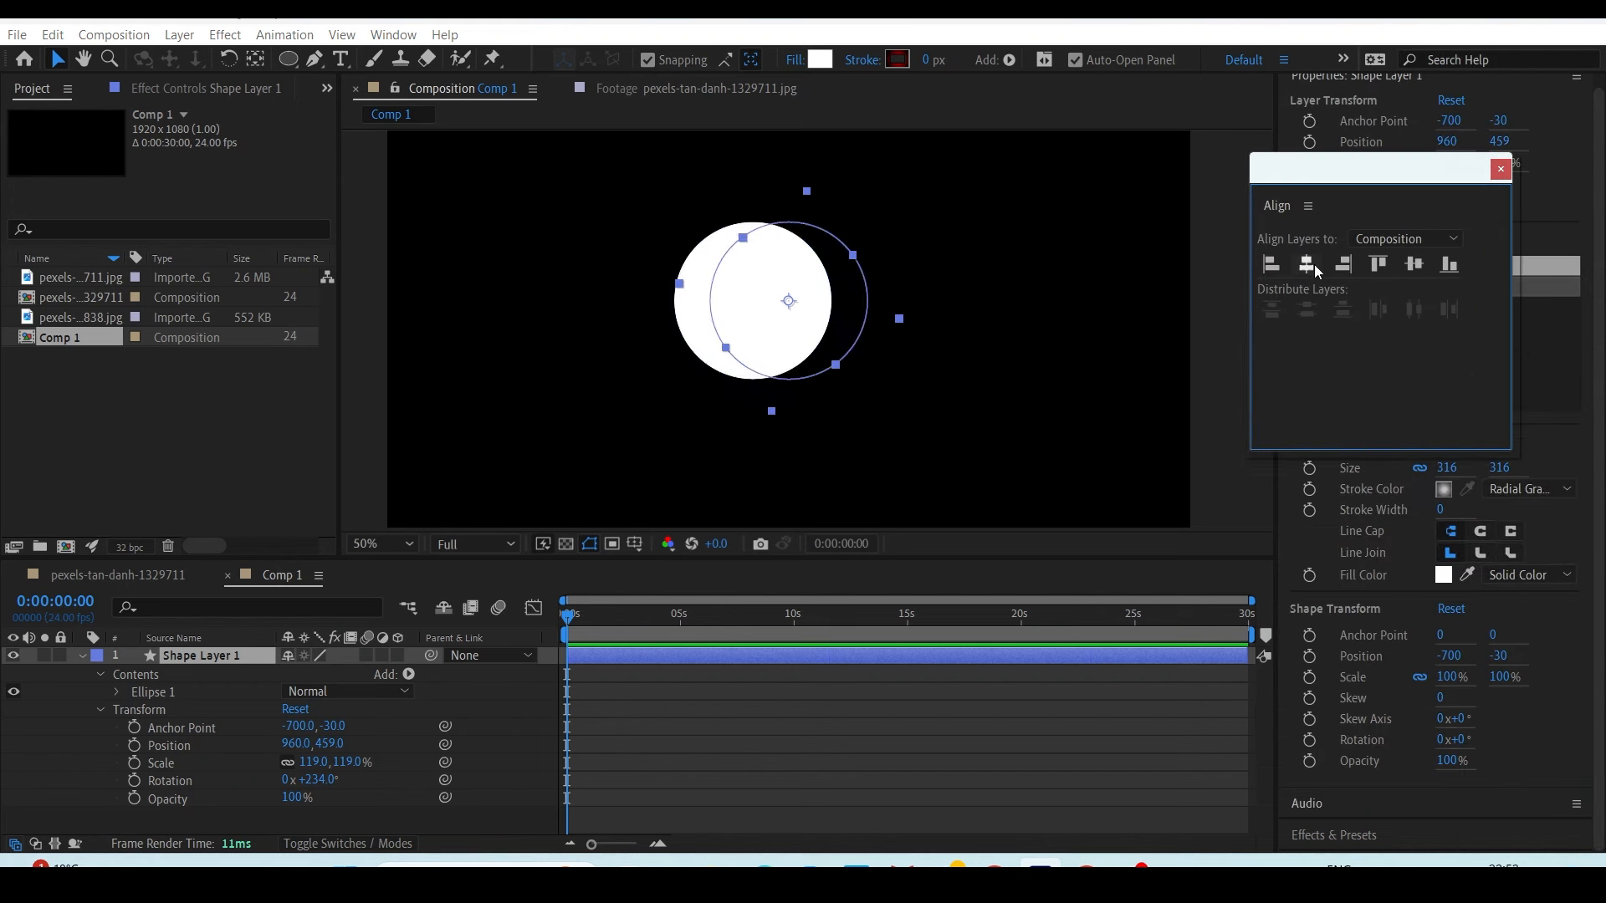
left_click(1414, 265)
left_click_drag(899, 352, 870, 356)
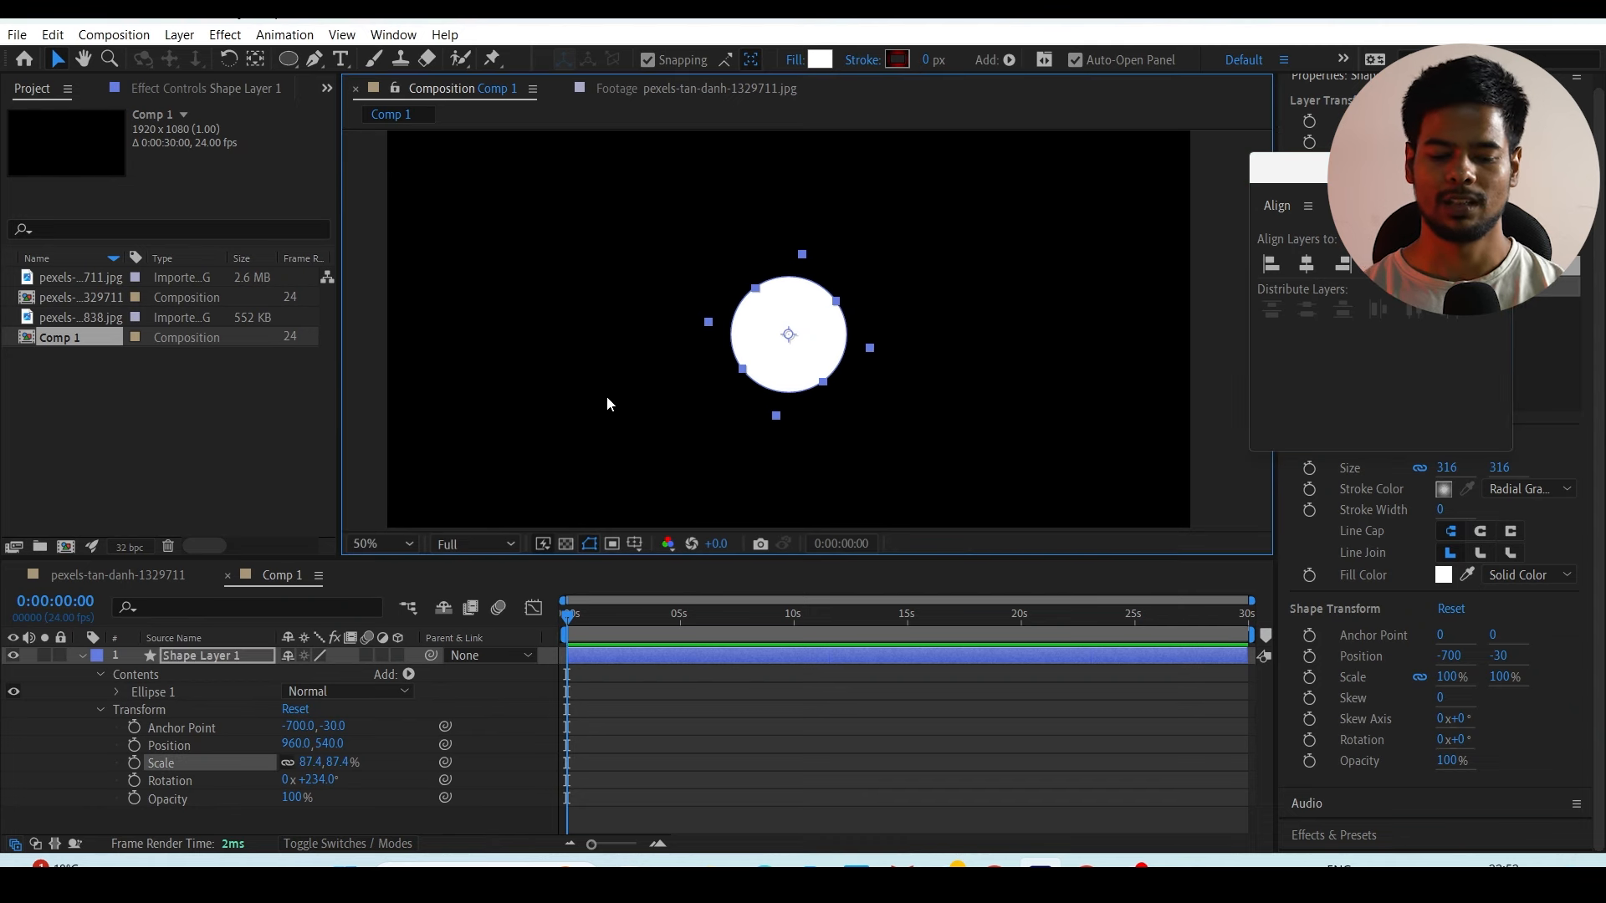
Step: Move the circle near the composition's left edge at 166, 490 and start Position keyframing at 0:00:00:00
left_click_drag(778, 355, 454, 336)
left_click_drag(356, 216, 537, 413)
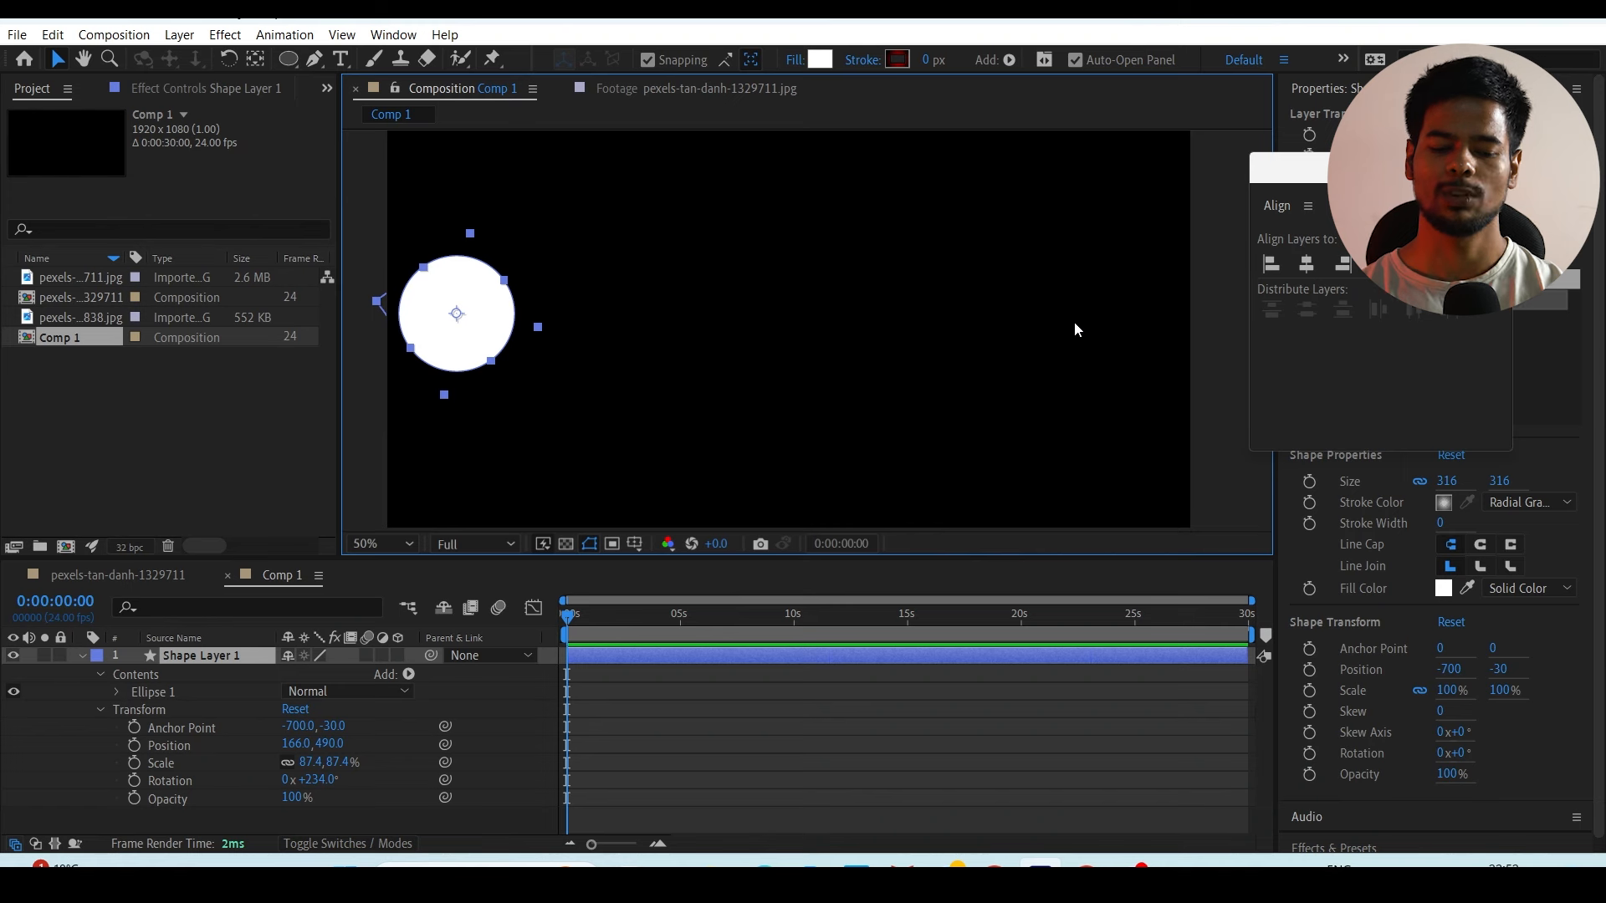
left_click(134, 745)
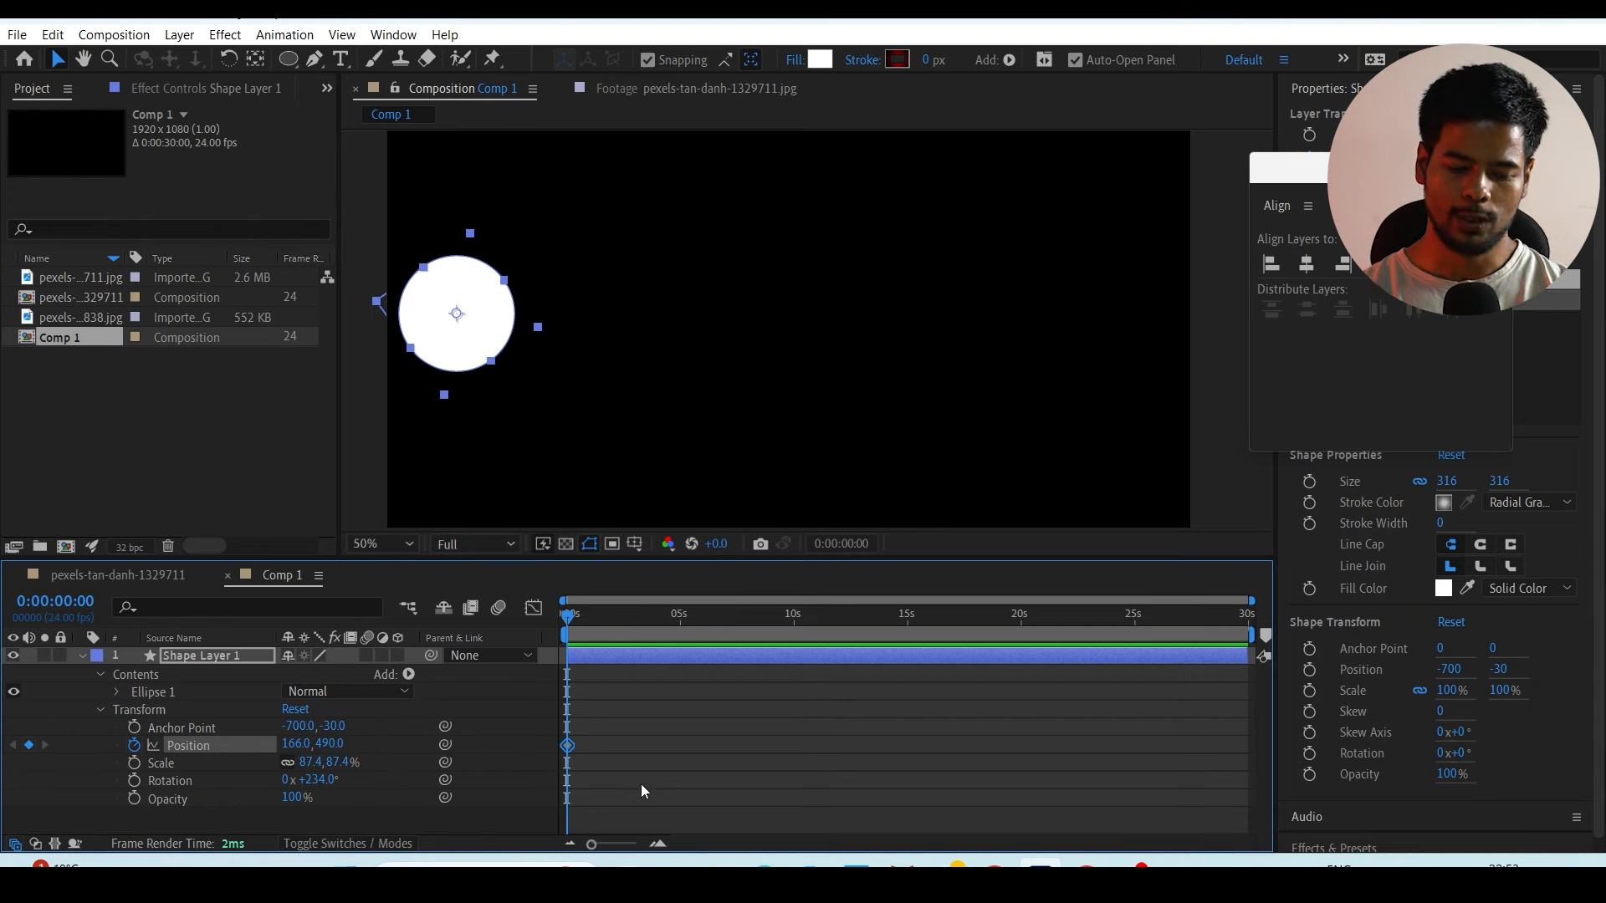
left_click_drag(619, 785, 562, 728)
Step: Add a Position keyframe at 0:00:00:23 with the circle moved across the frame to 1566, 490
left_click_drag(591, 845, 633, 843)
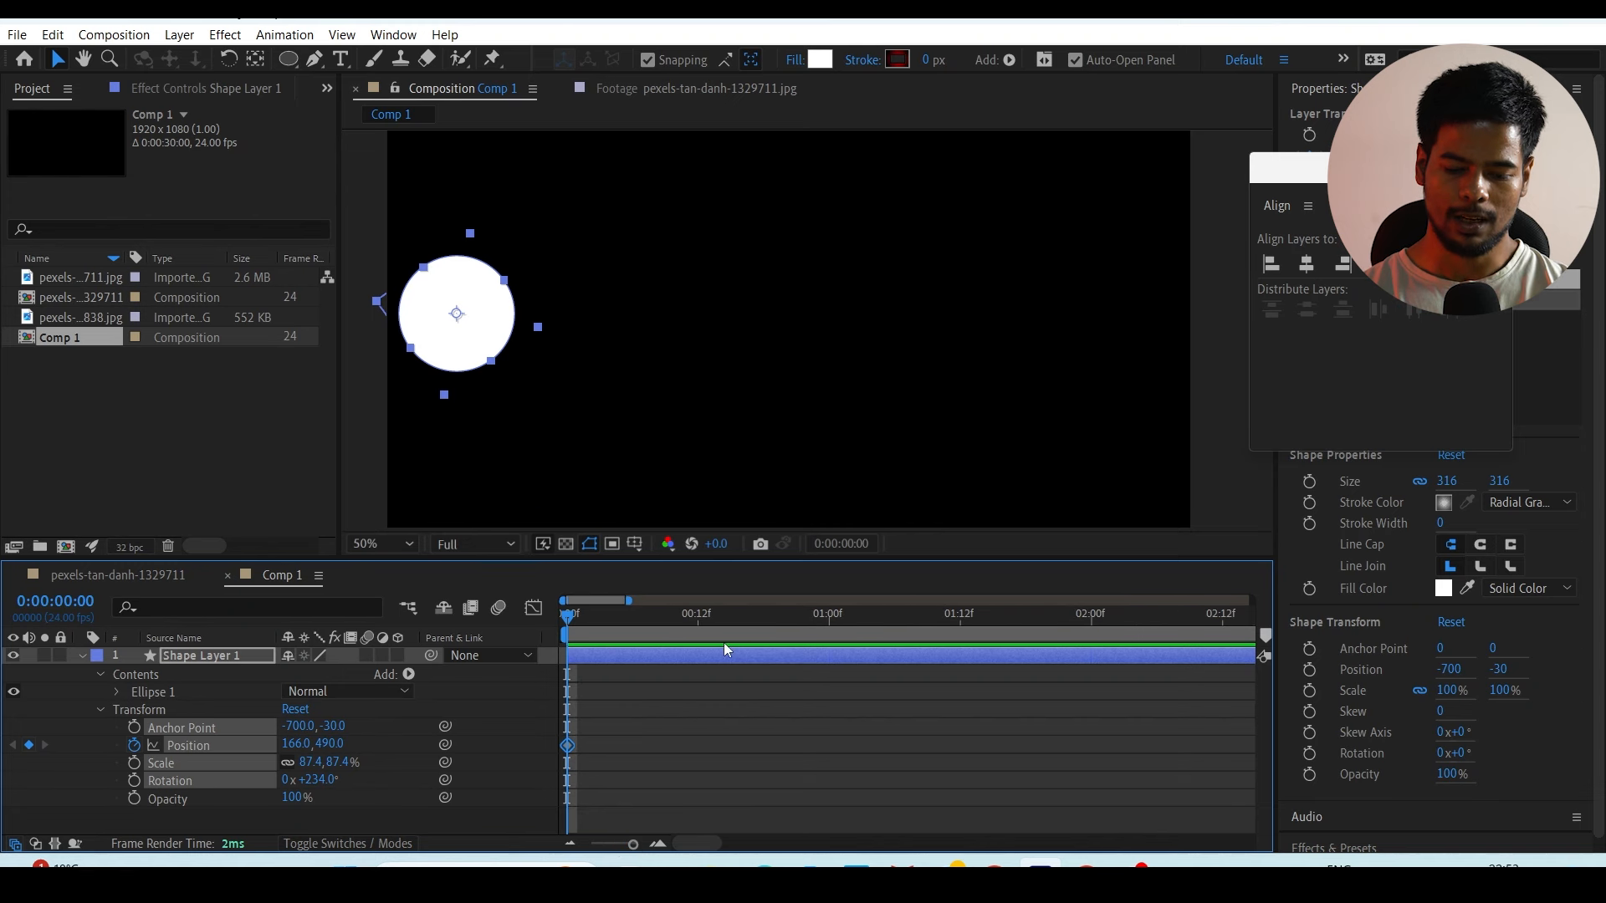
left_click(819, 627)
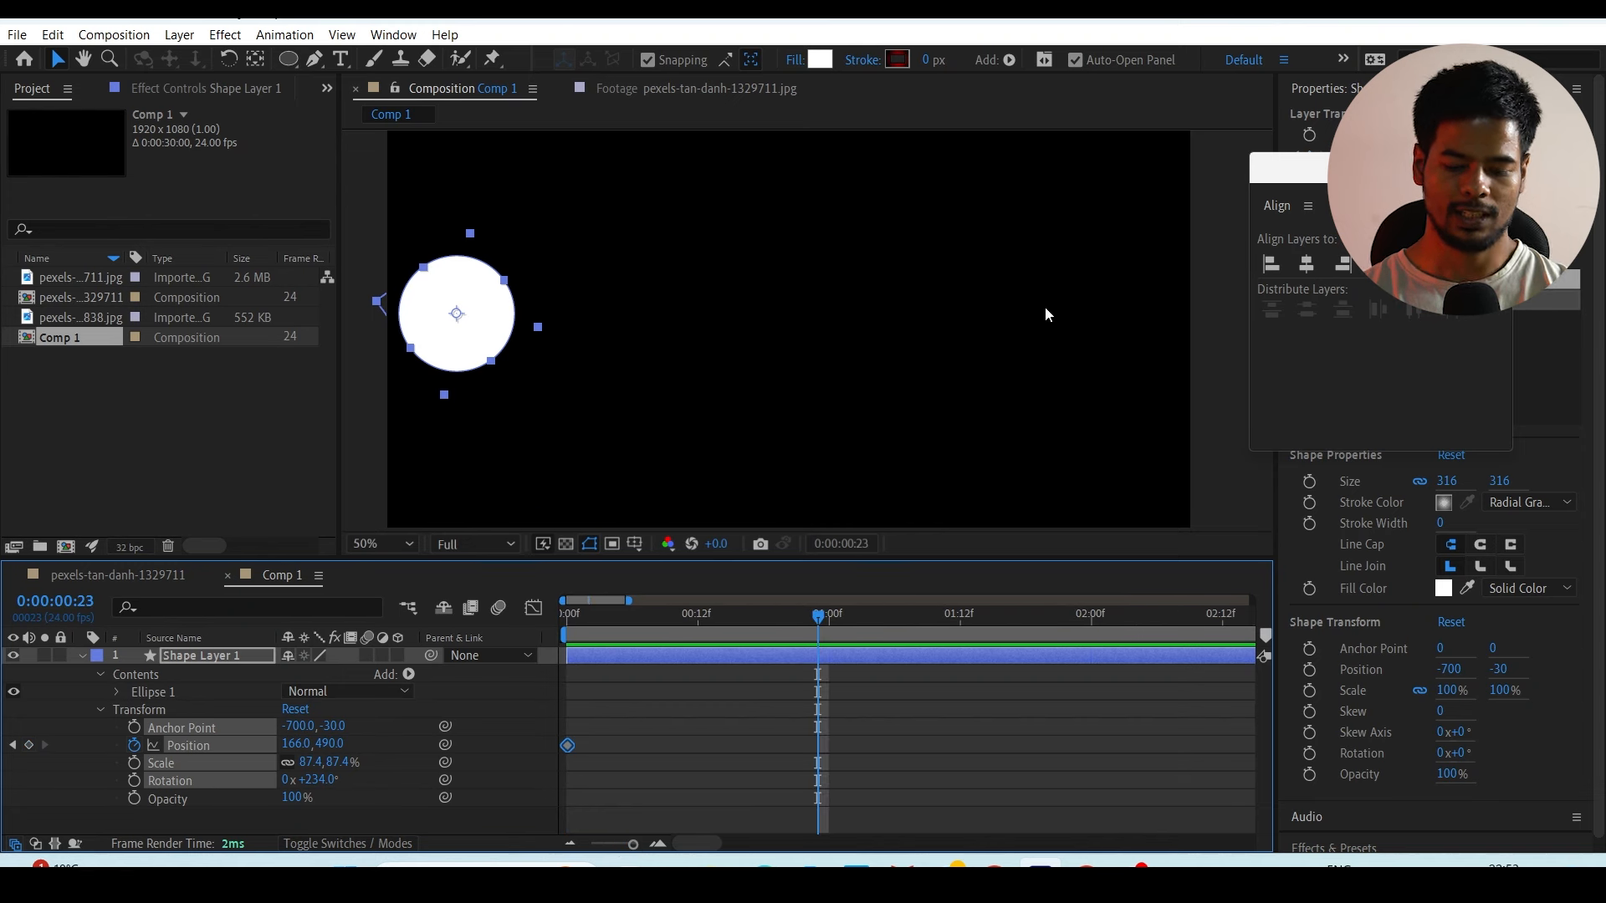
left_click_drag(294, 744, 1420, 612)
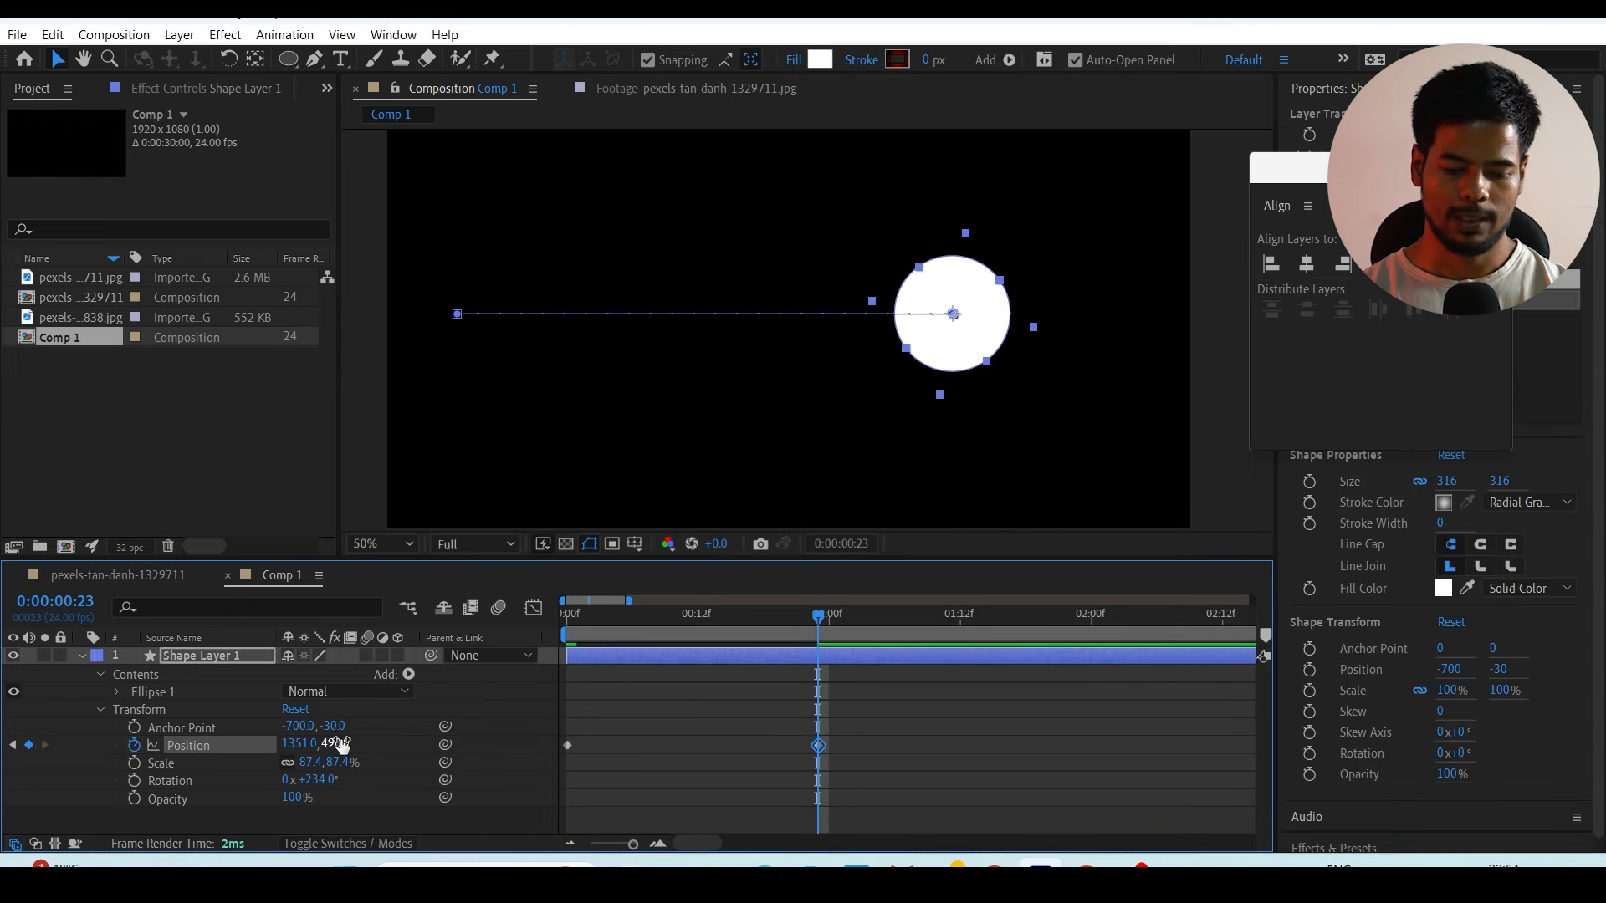
left_click_drag(316, 744, 496, 740)
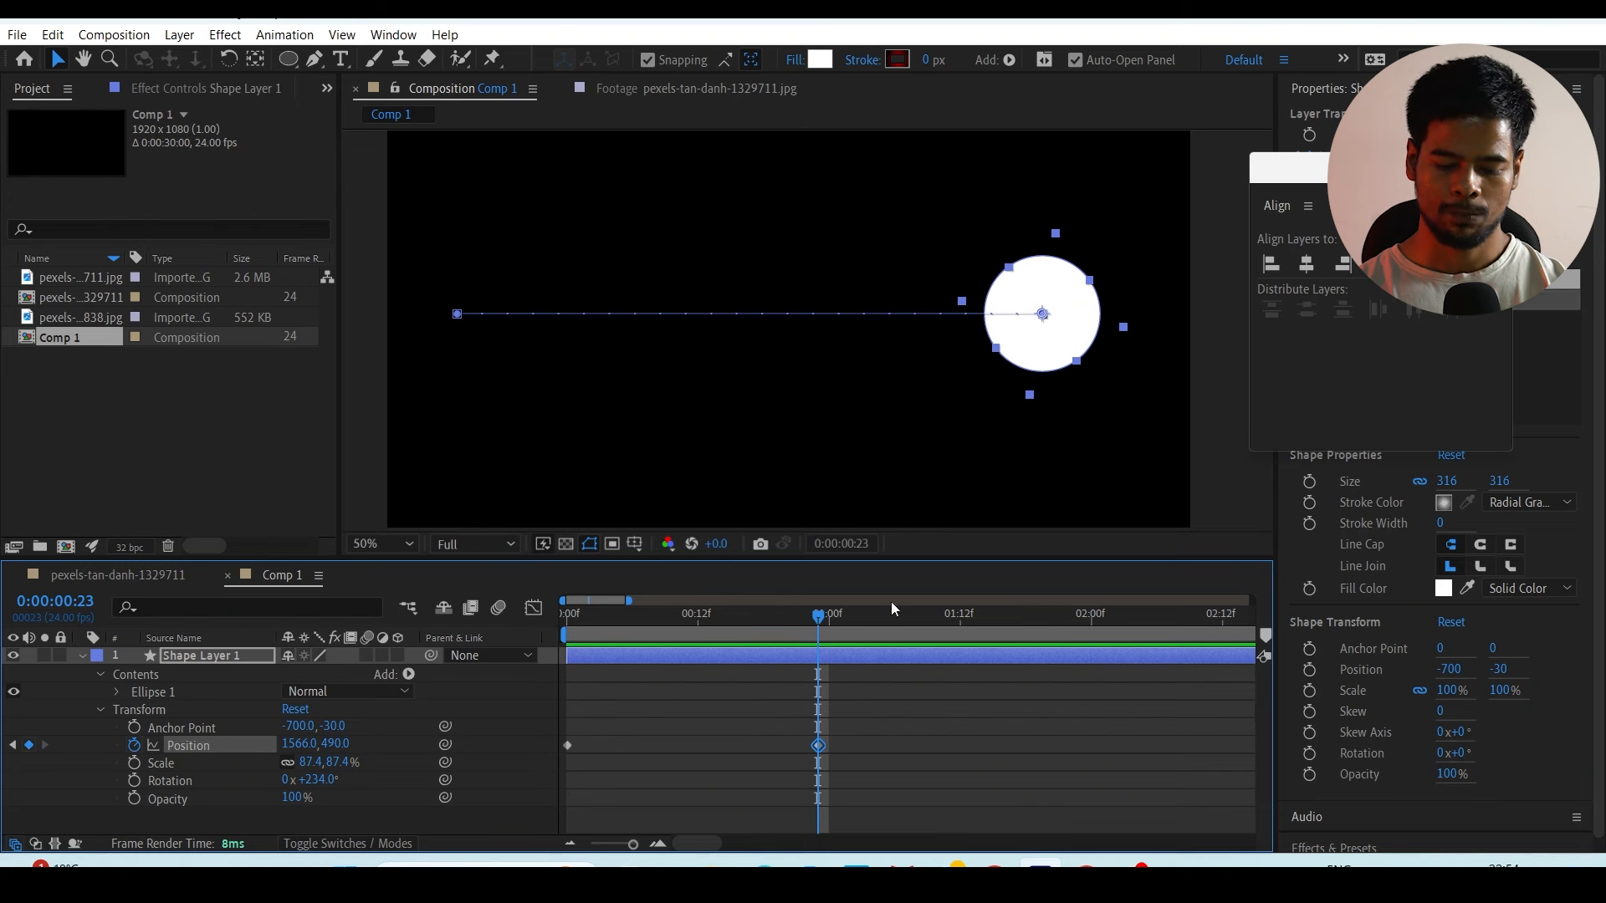
Step: Try a third Position keyframe at 0:00:01:15 with the circle moved up to 1058, 150, and undo it
left_click(986, 618)
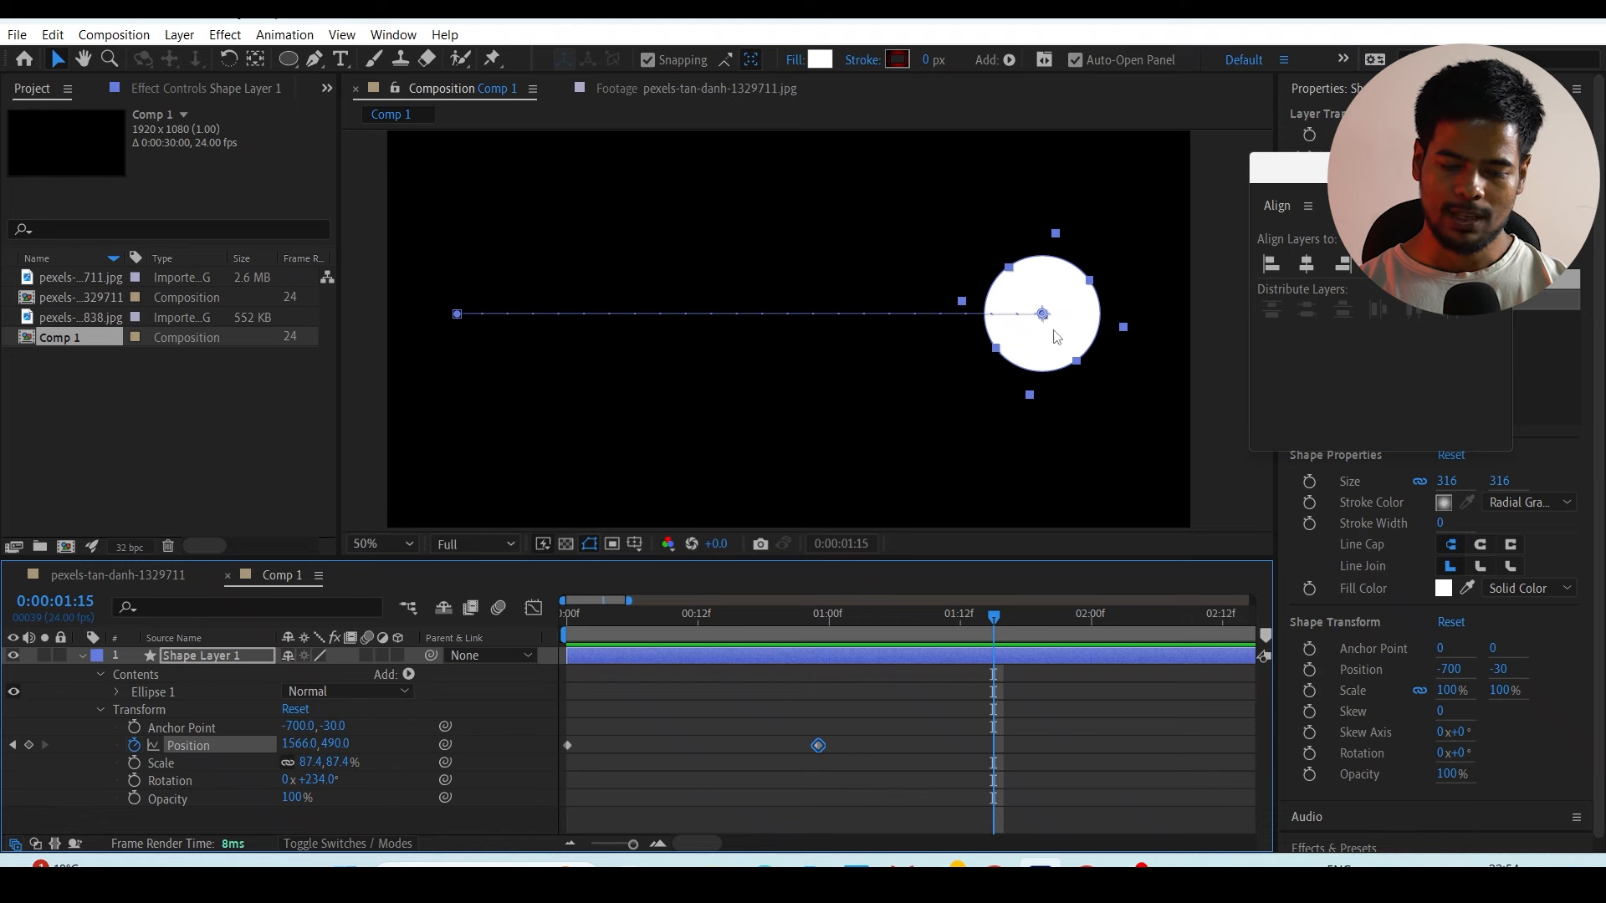
left_click_drag(1028, 314, 835, 183)
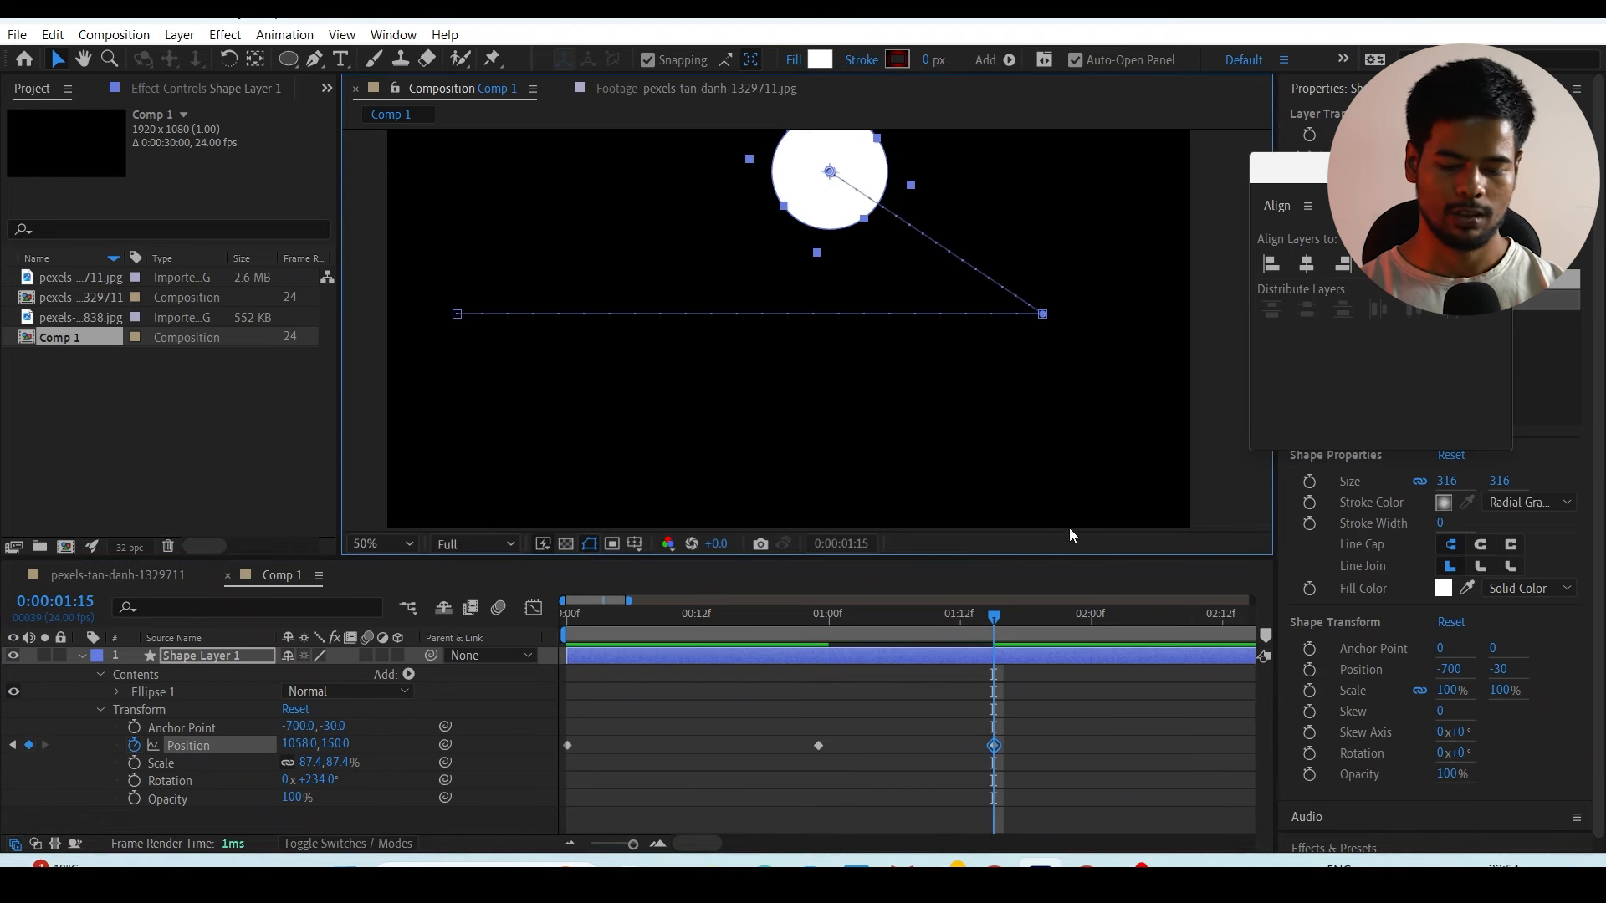
key("ctrl+z")
left_click(924, 785)
Step: Try ending the work area shortly after the second Position keyframe, preview the motion and undo the trim
left_click_drag(994, 617, 873, 617)
key("n")
key("space")
key("space")
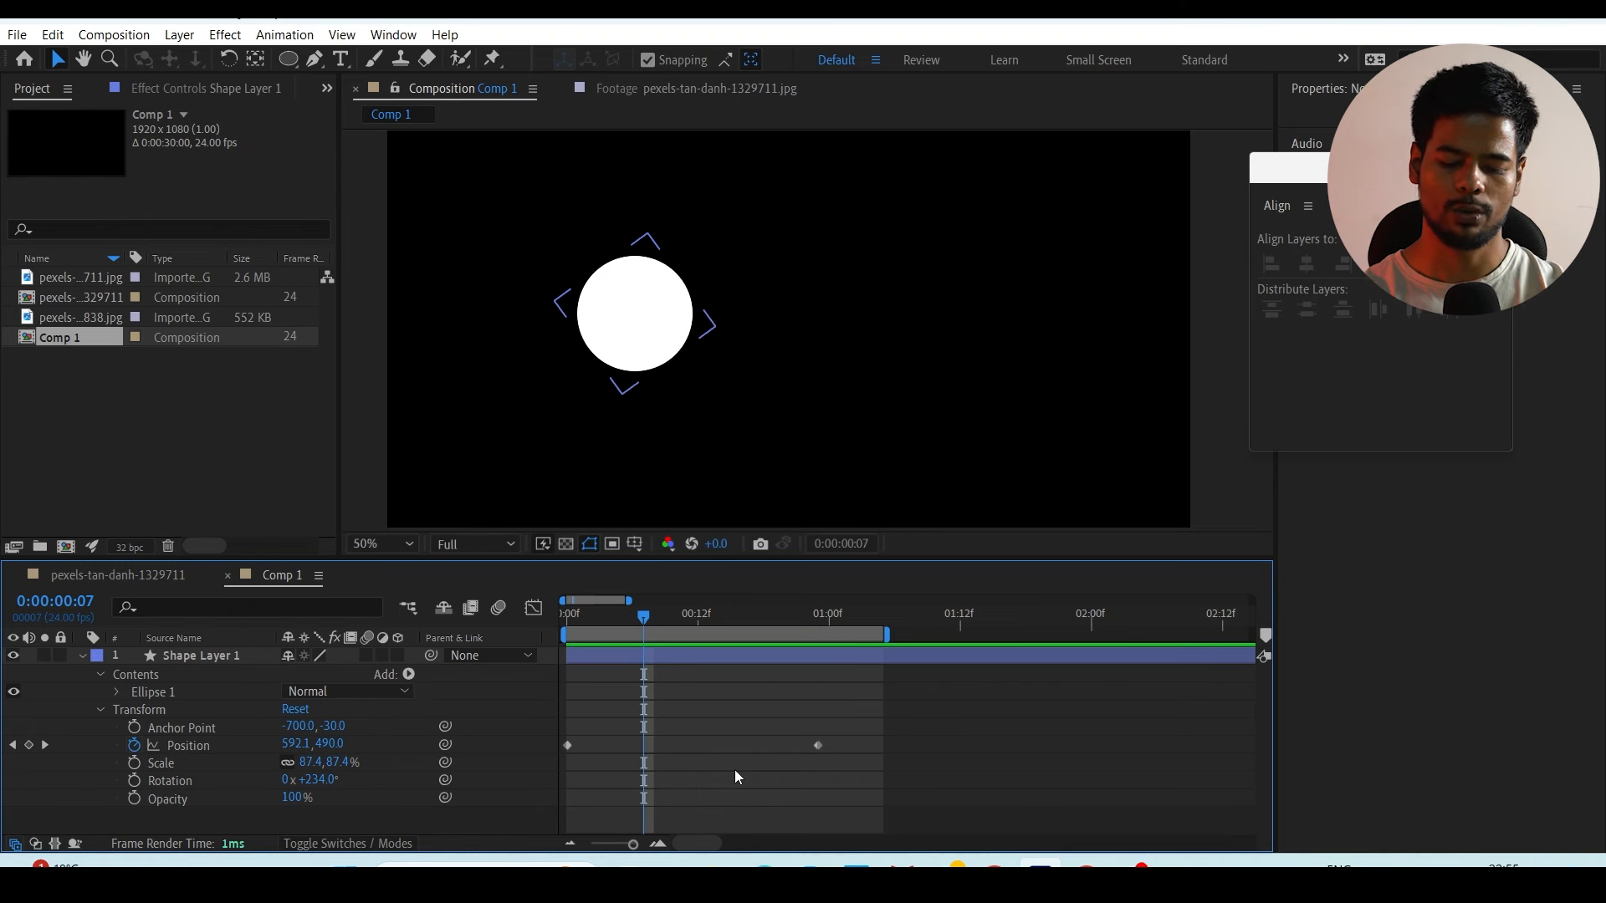
key("ctrl+z")
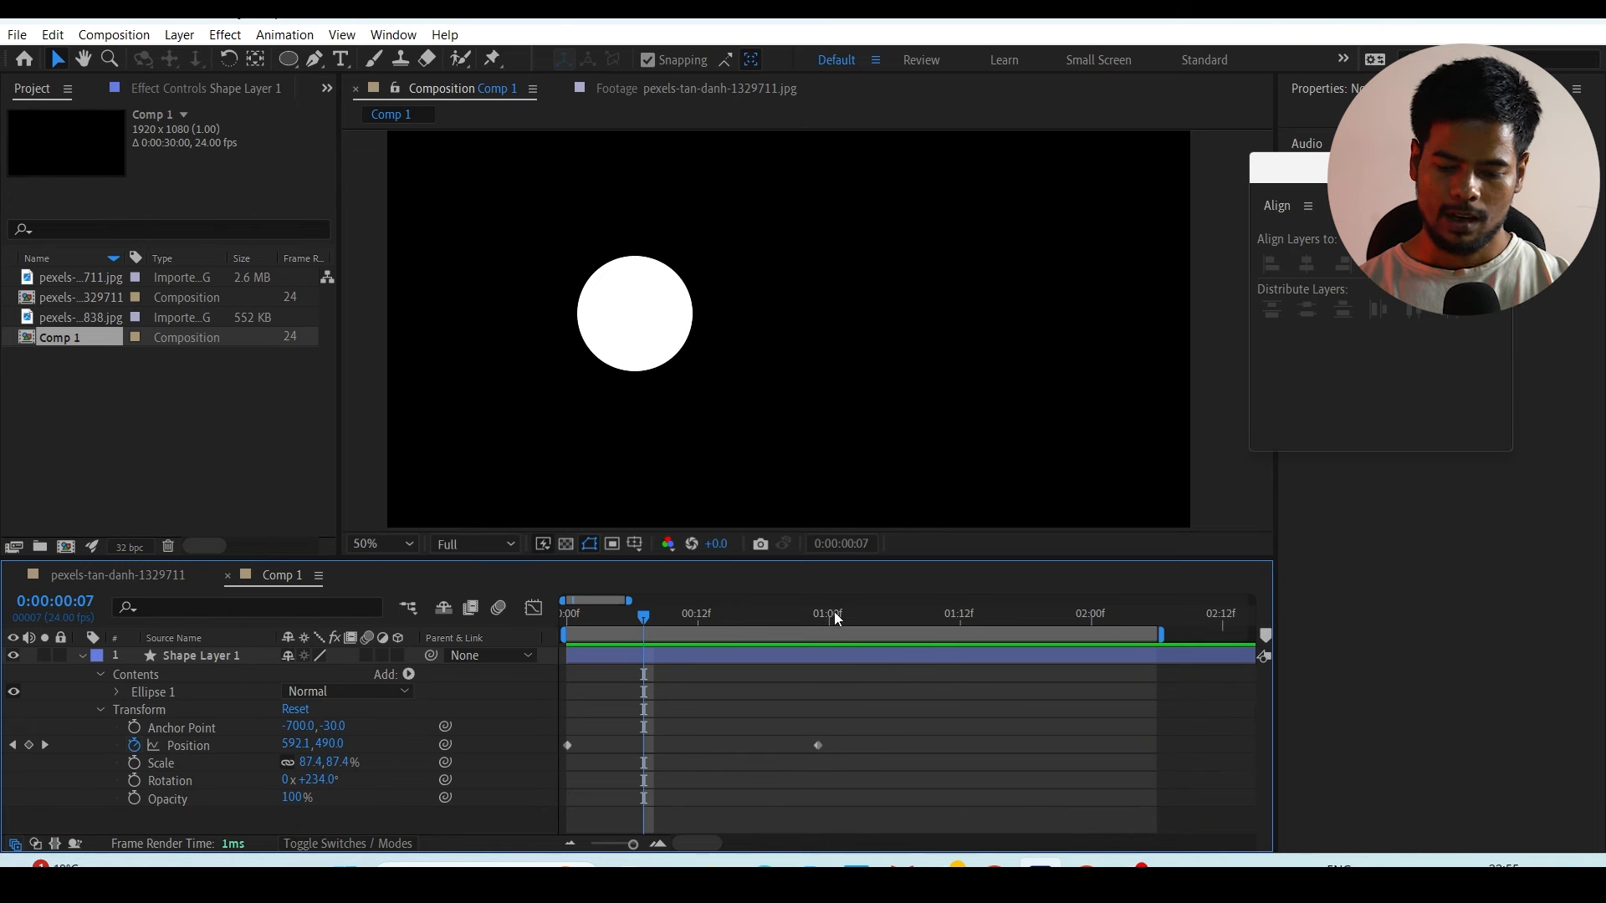
Step: Hold the circle's Position with a keyframe at 0:00:01:09 and add another at 0:00:02:00 with the circle at 910, 116
left_click(873, 615)
left_click_drag(887, 623, 929, 630)
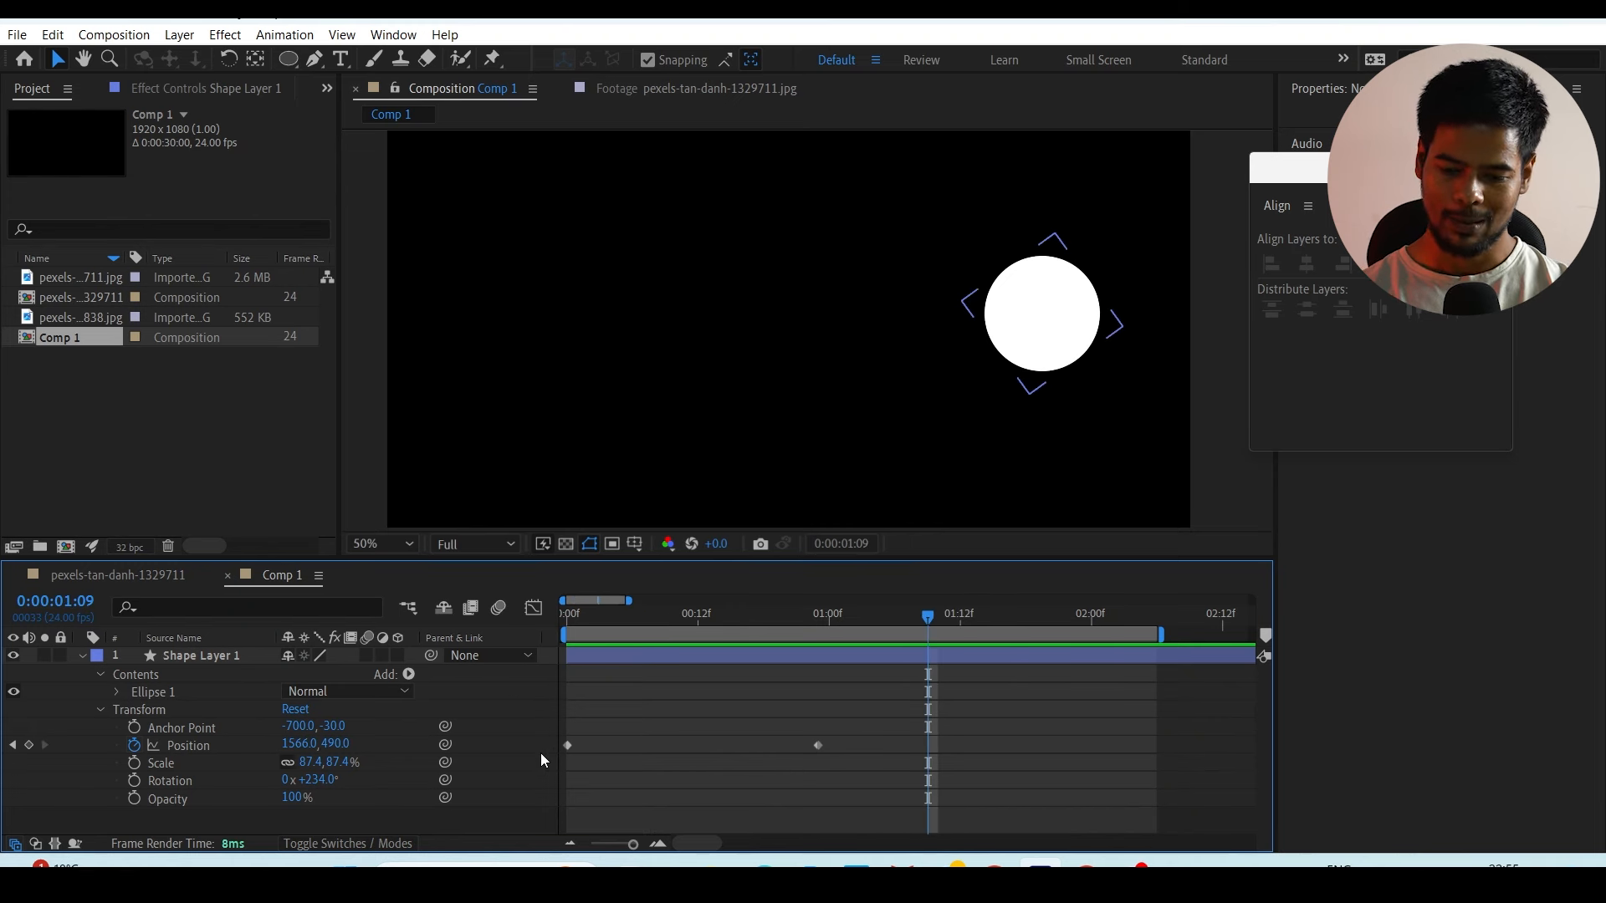
left_click(32, 745)
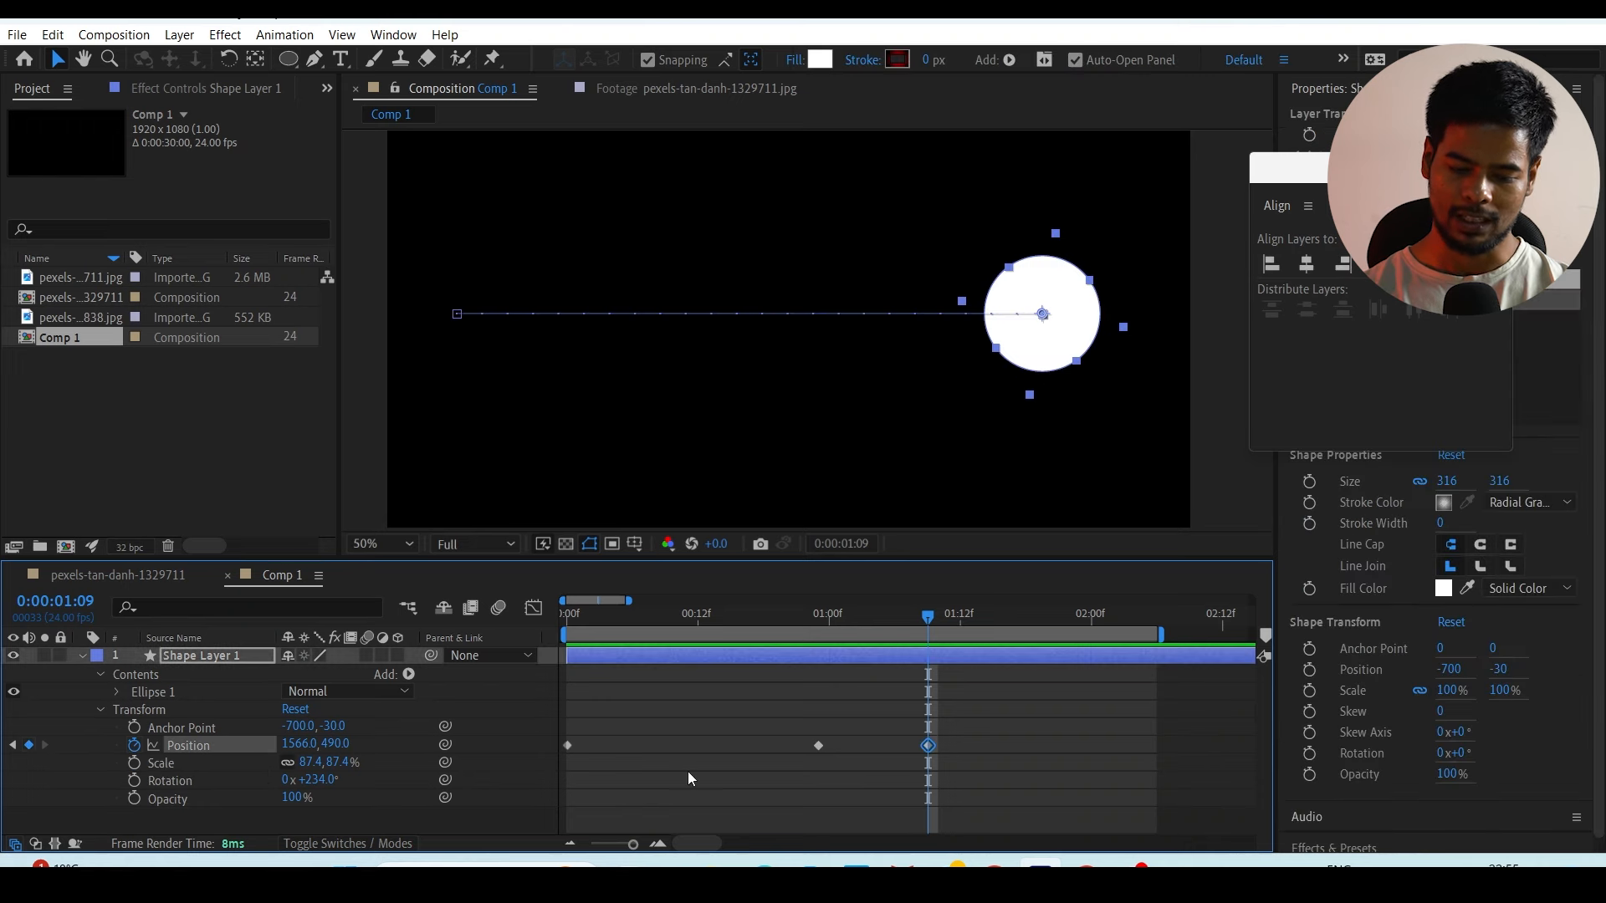
left_click(1091, 615)
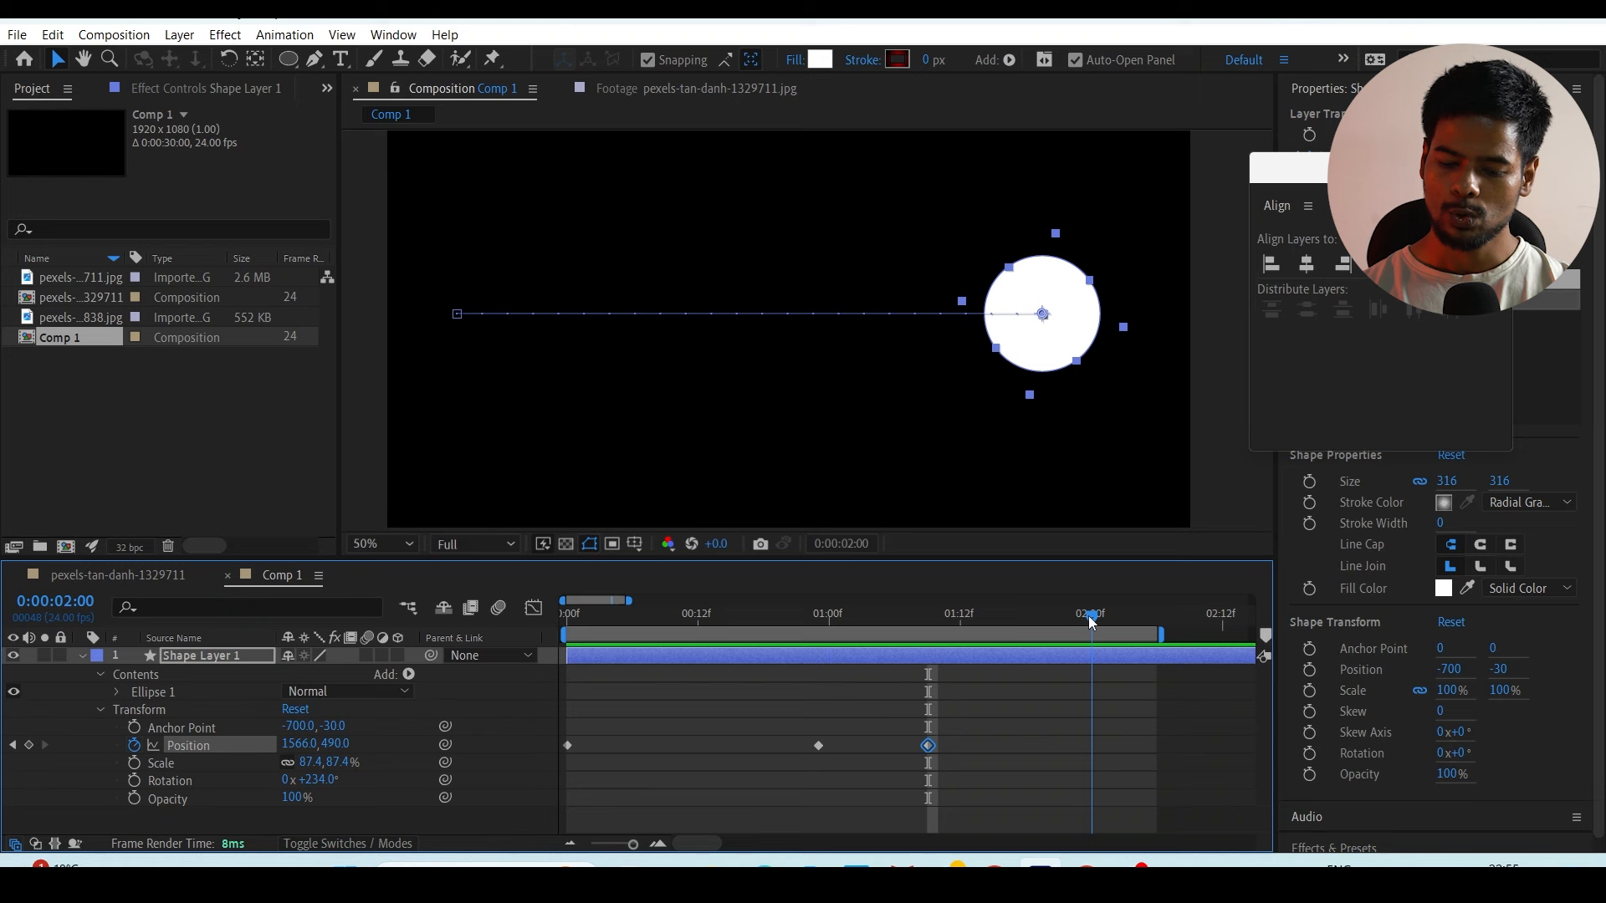
left_click_drag(1024, 353, 749, 196)
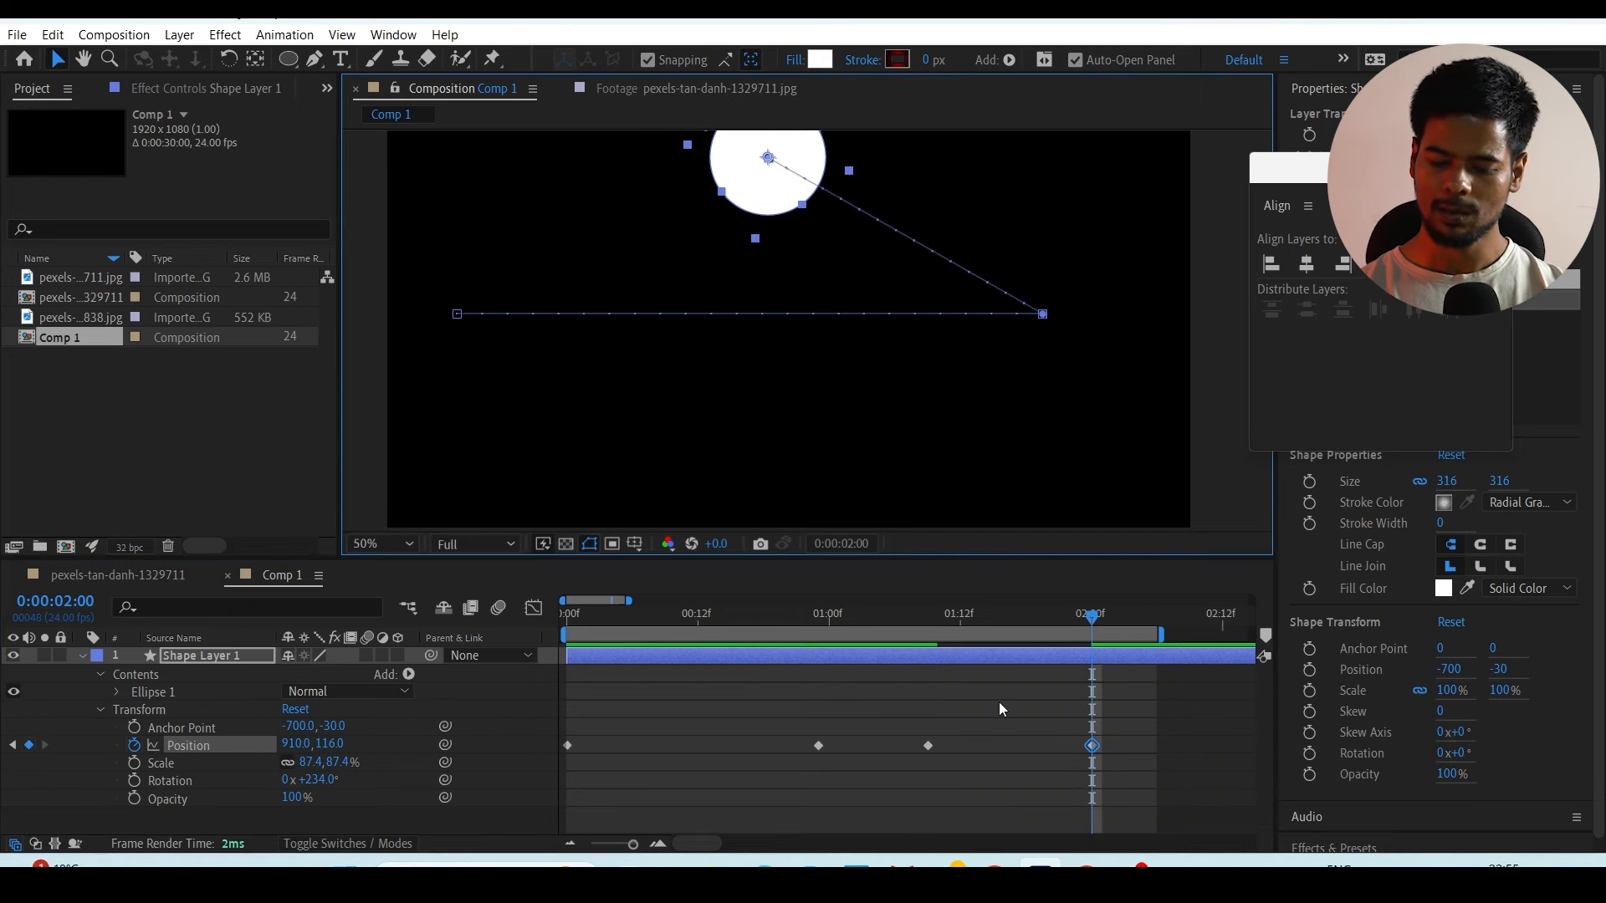
Step: Examine the circle's pause between the second and third Position keyframes and its move towards the 0:00:02:00 keyframe
left_click_drag(1091, 617, 818, 617)
left_click(927, 745)
left_click_drag(818, 618, 885, 617)
key("space")
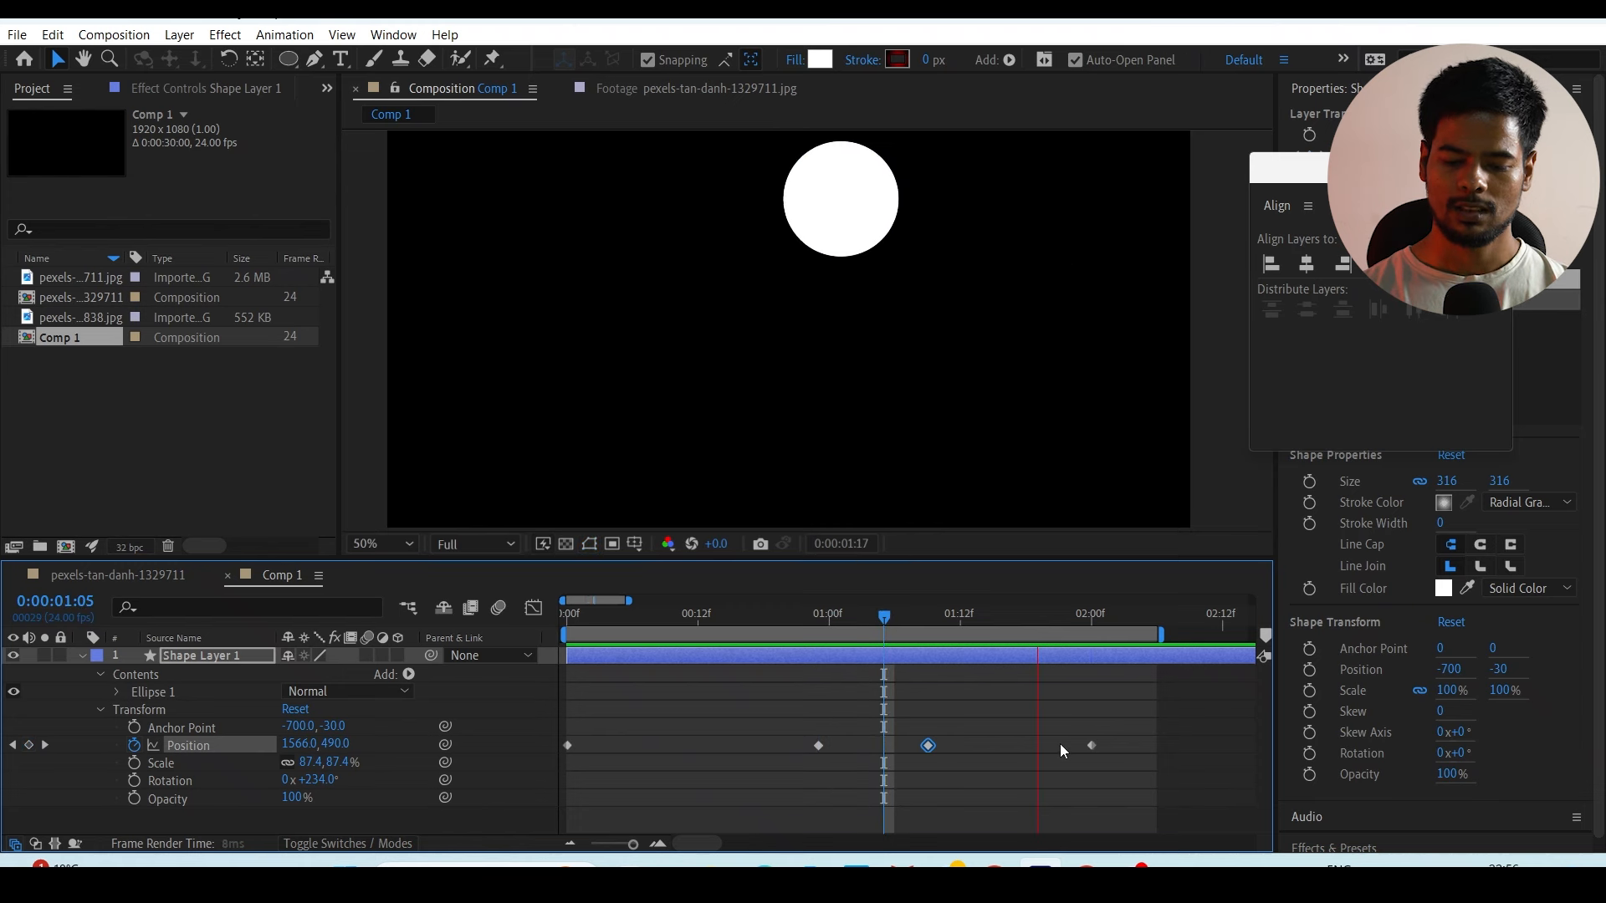
key("space")
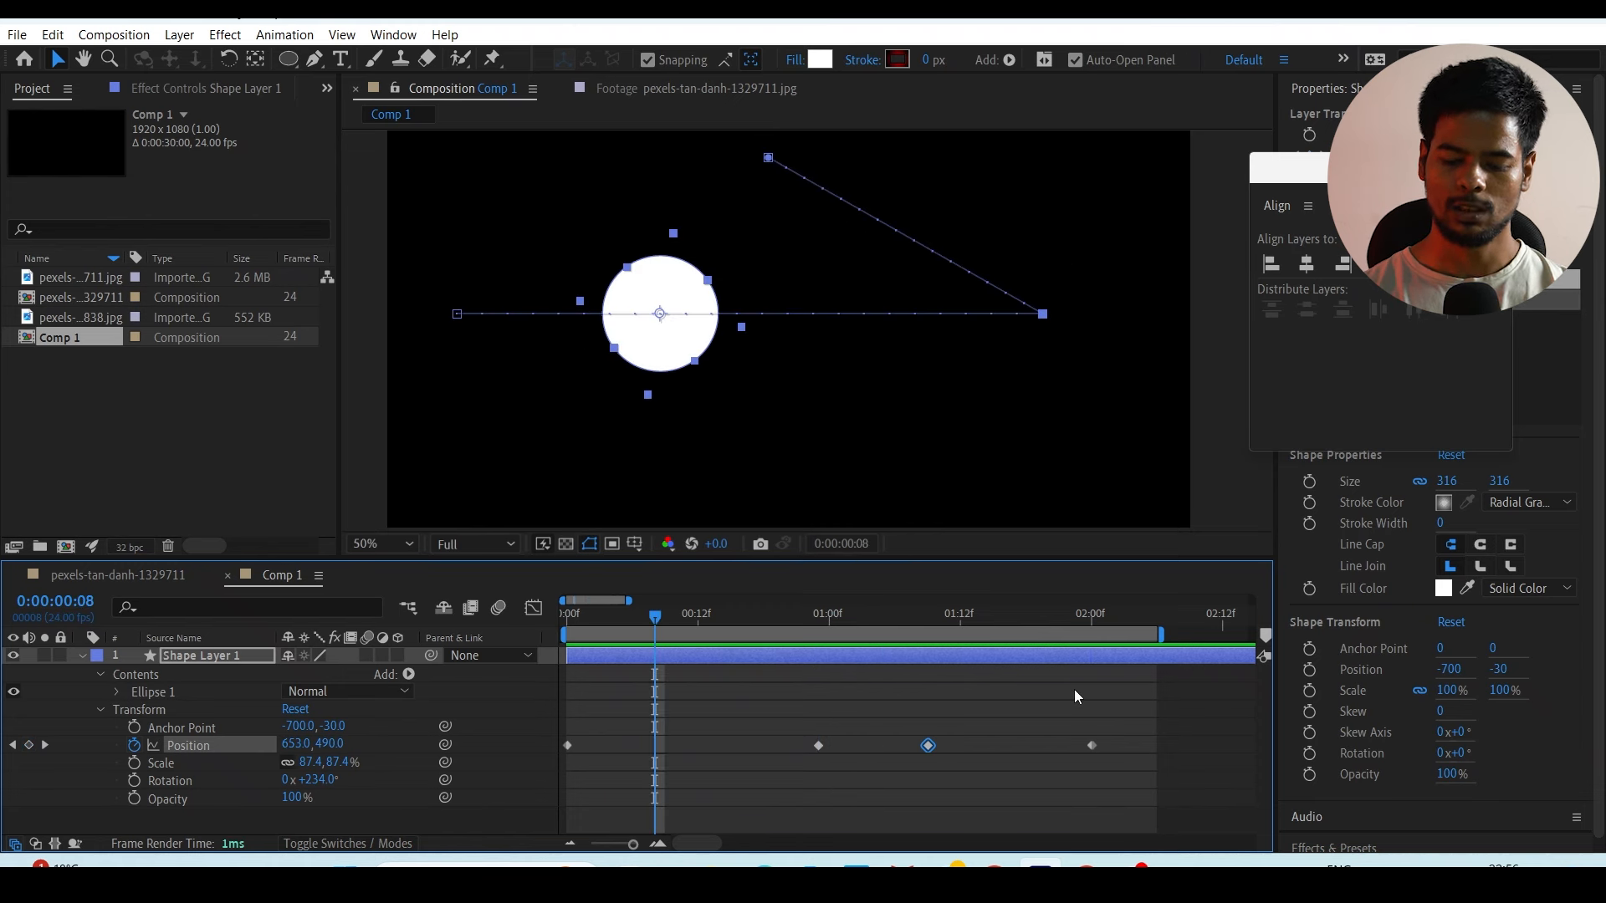
left_click(1101, 629)
left_click_drag(1146, 701, 1073, 764)
left_click(1026, 617)
left_click_drag(1122, 708, 1049, 796)
left_click_drag(1027, 617, 1116, 629)
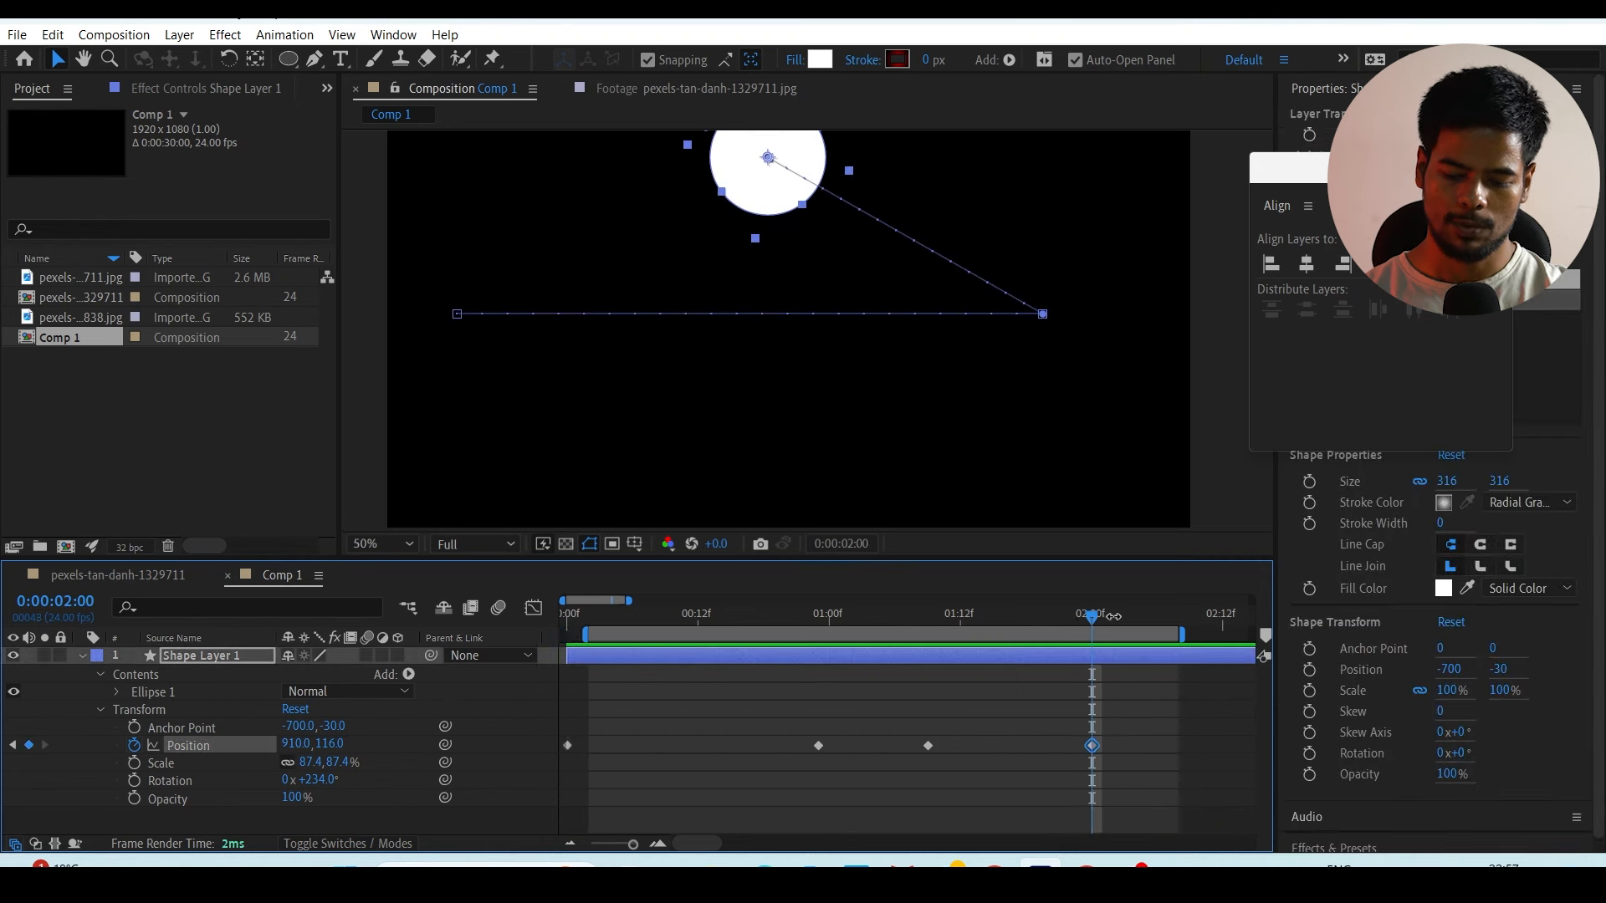
Step: Try a Position keyframe at 0:00:02:01 with the horizontal value at 1097, and delete it
left_click(1104, 614)
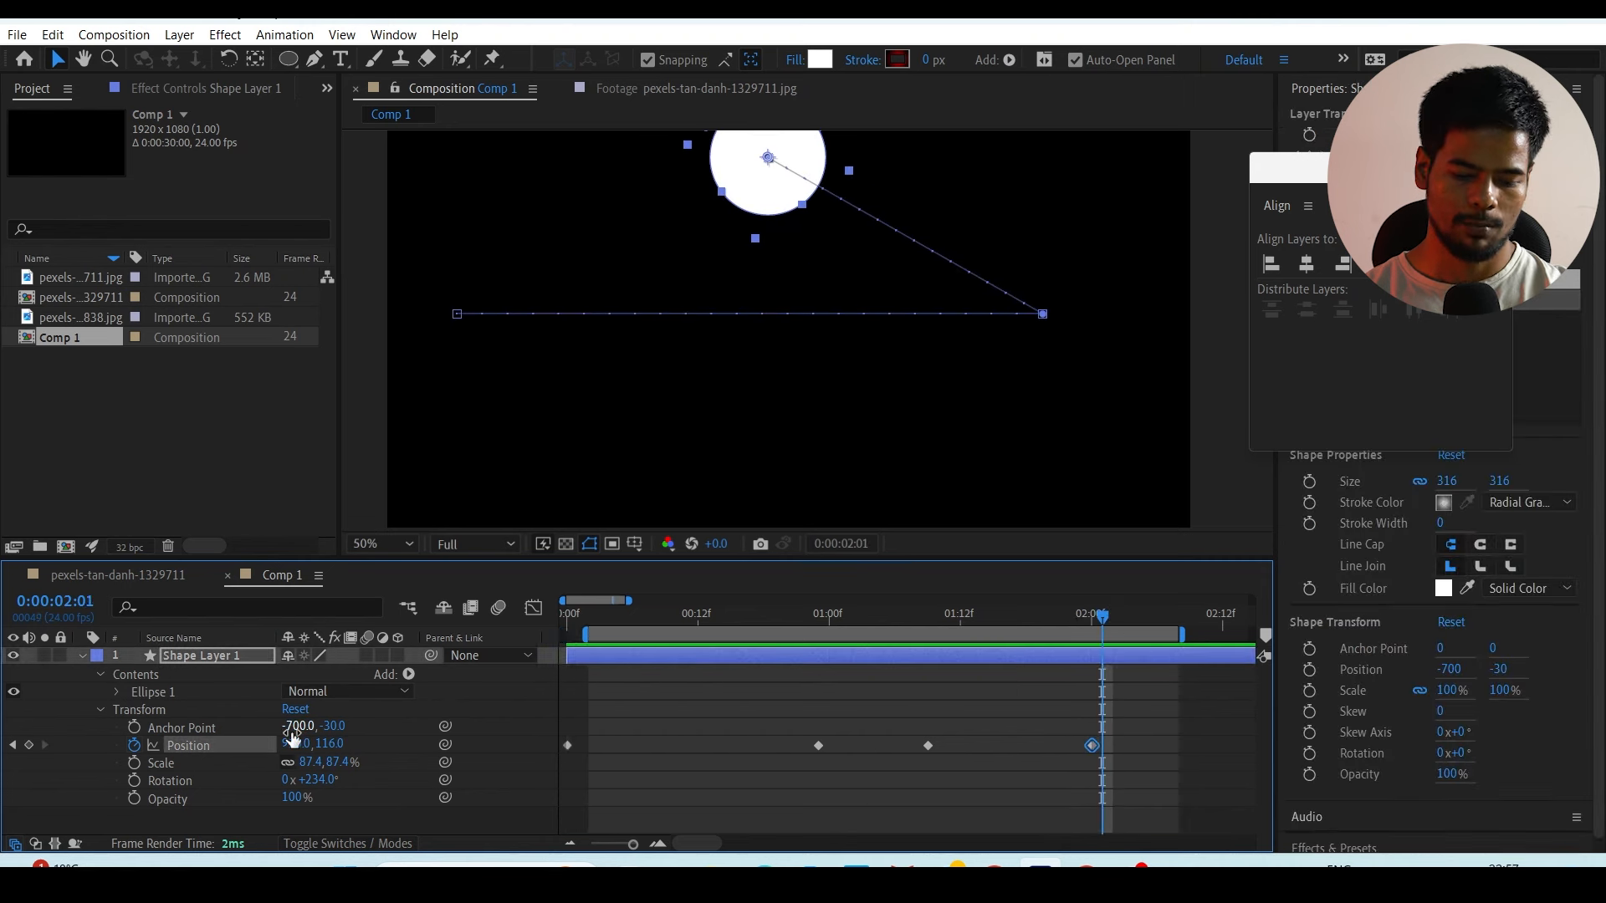
left_click_drag(297, 743, 468, 714)
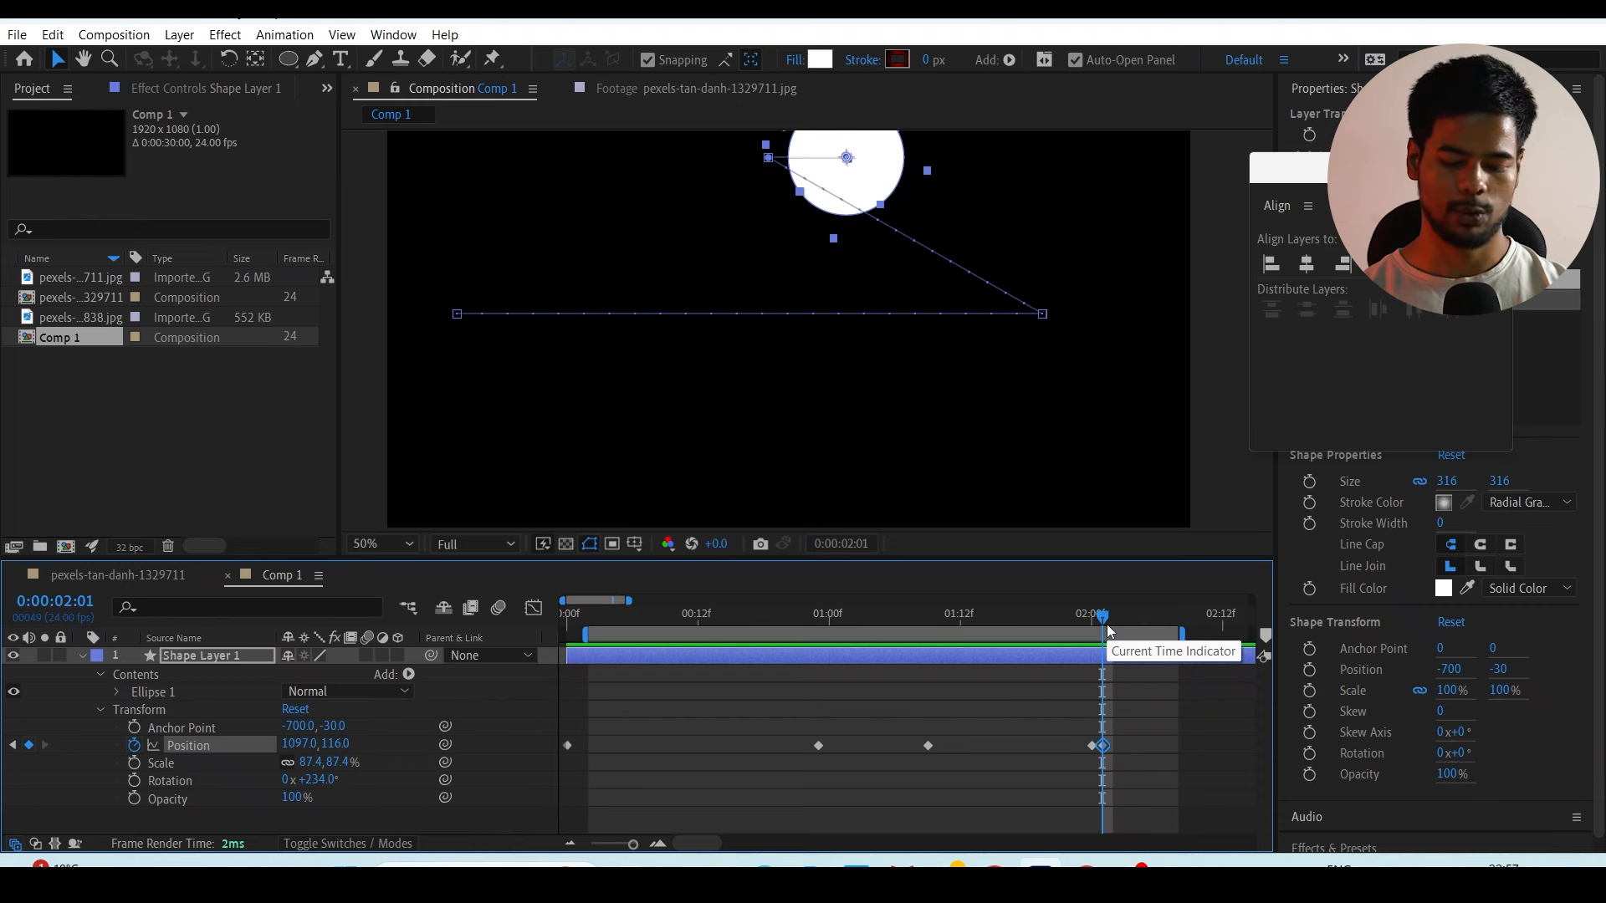
key("Delete")
left_click(1126, 715)
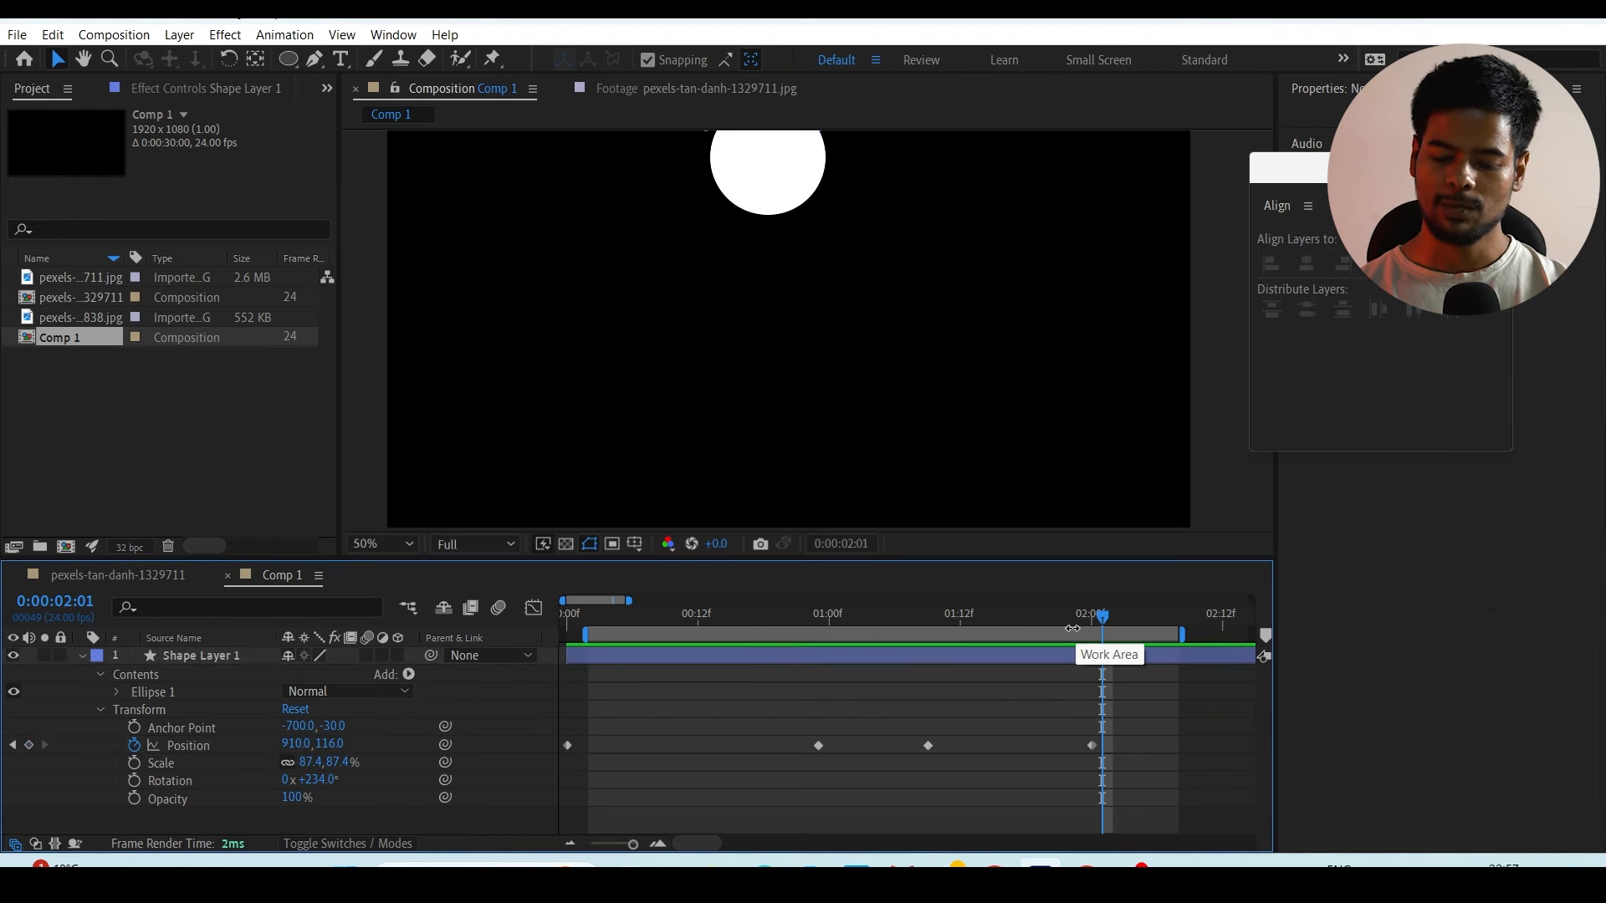
Step: Shift the work area back so it starts at the beginning of the composition
left_click(1091, 745)
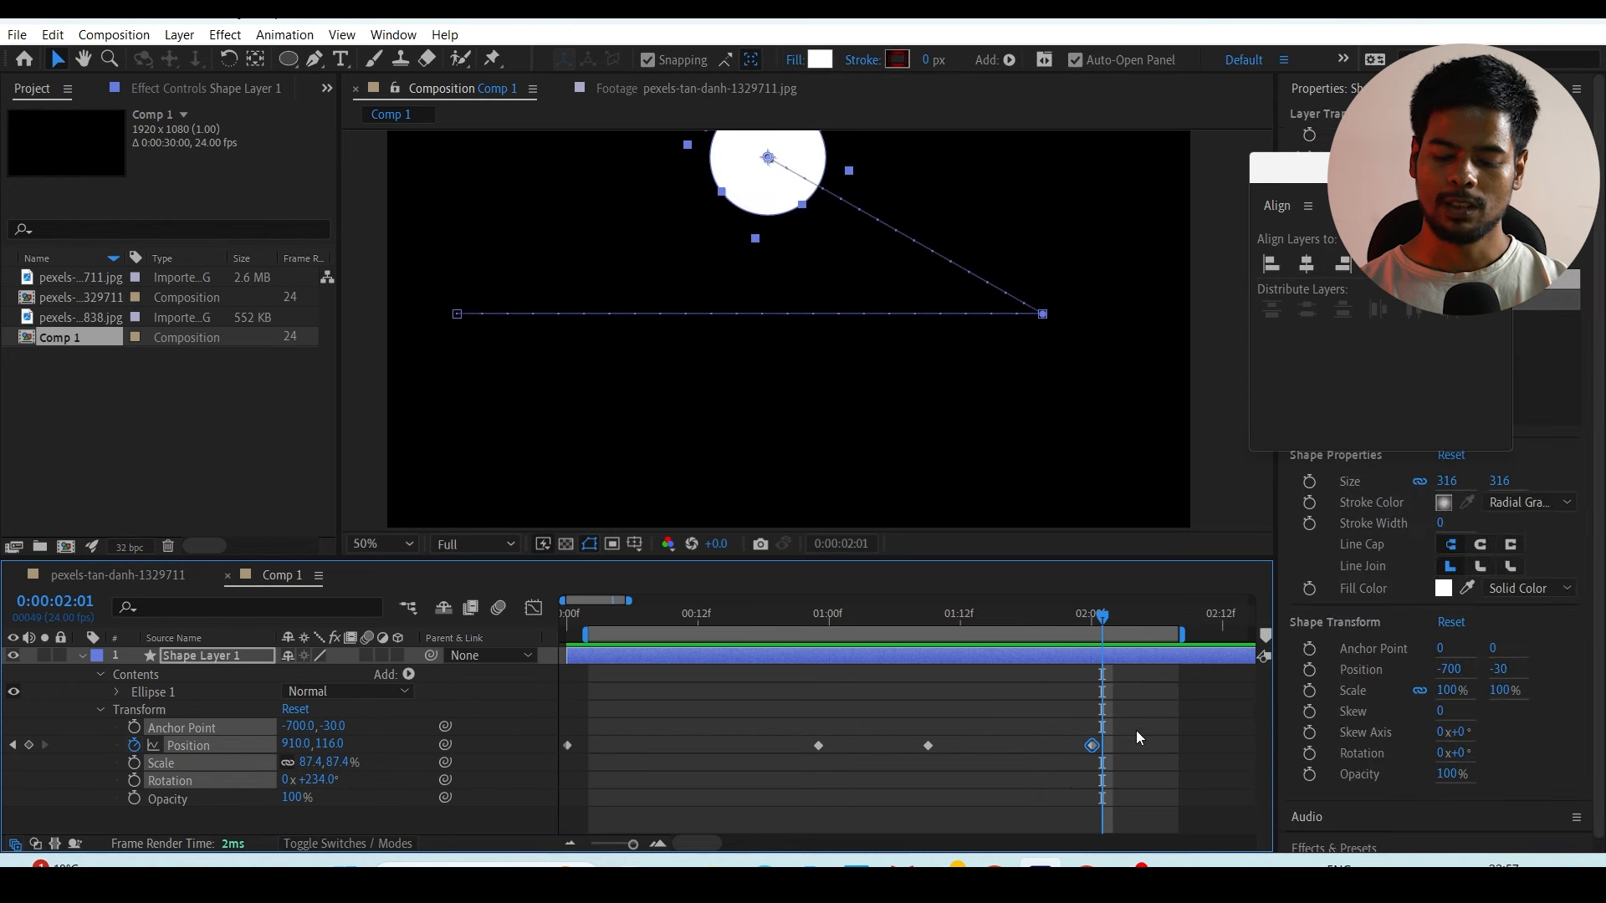
left_click(1136, 730)
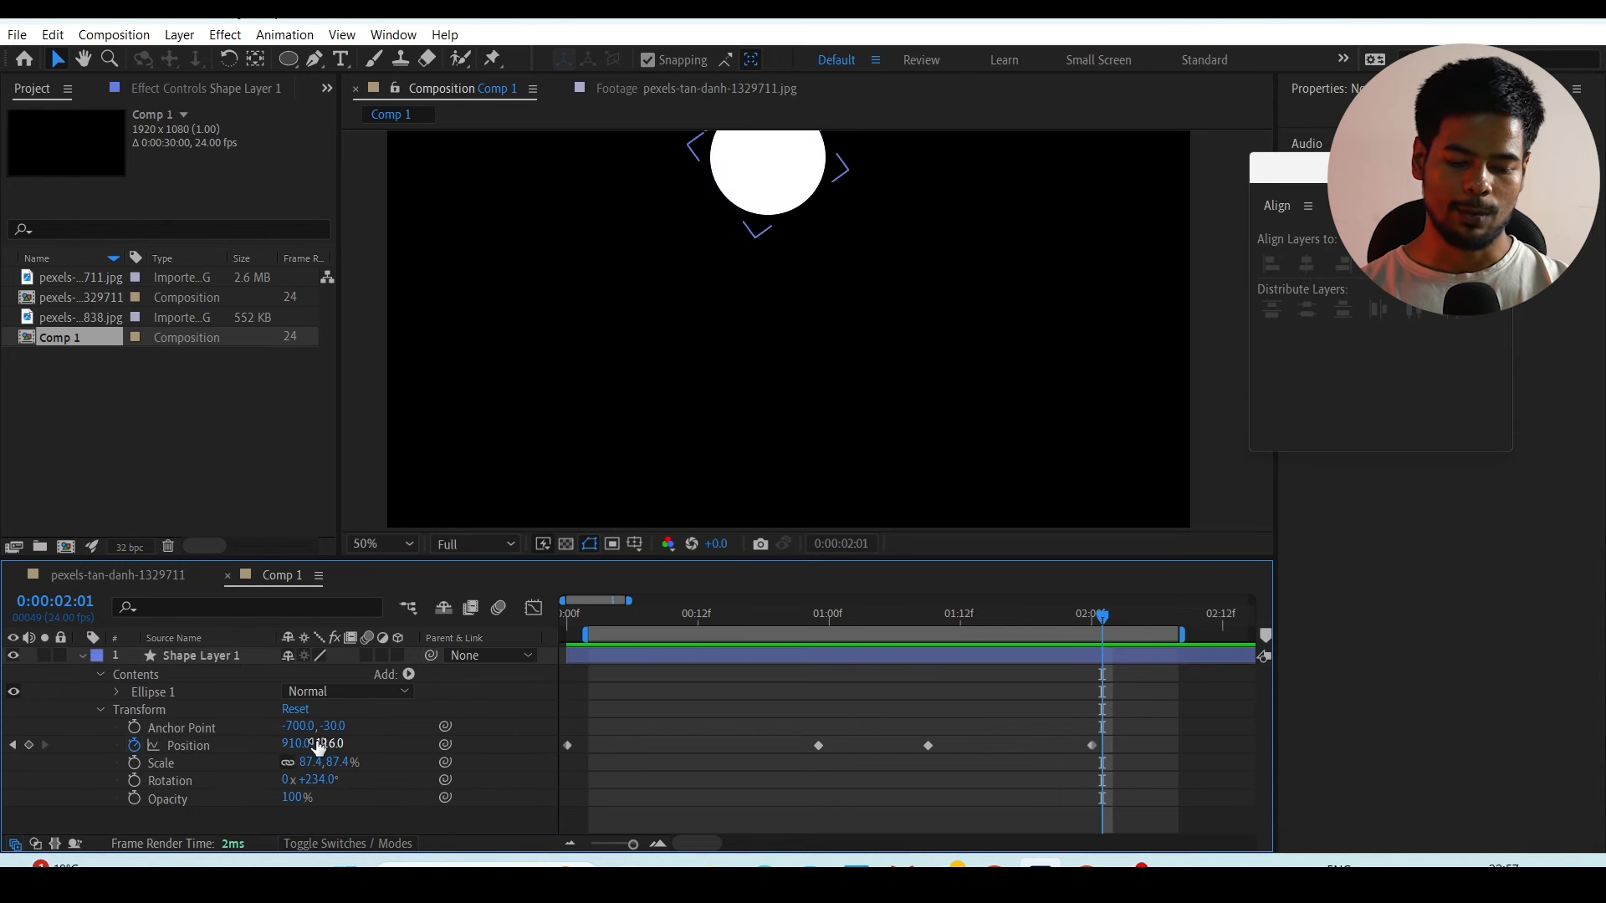
left_click_drag(1102, 635, 1080, 635)
Step: Move the circle farther right at the 0:00:02:00 Position keyframe and return the current time to 0:00:00:00
left_click_drag(1102, 617, 1091, 617)
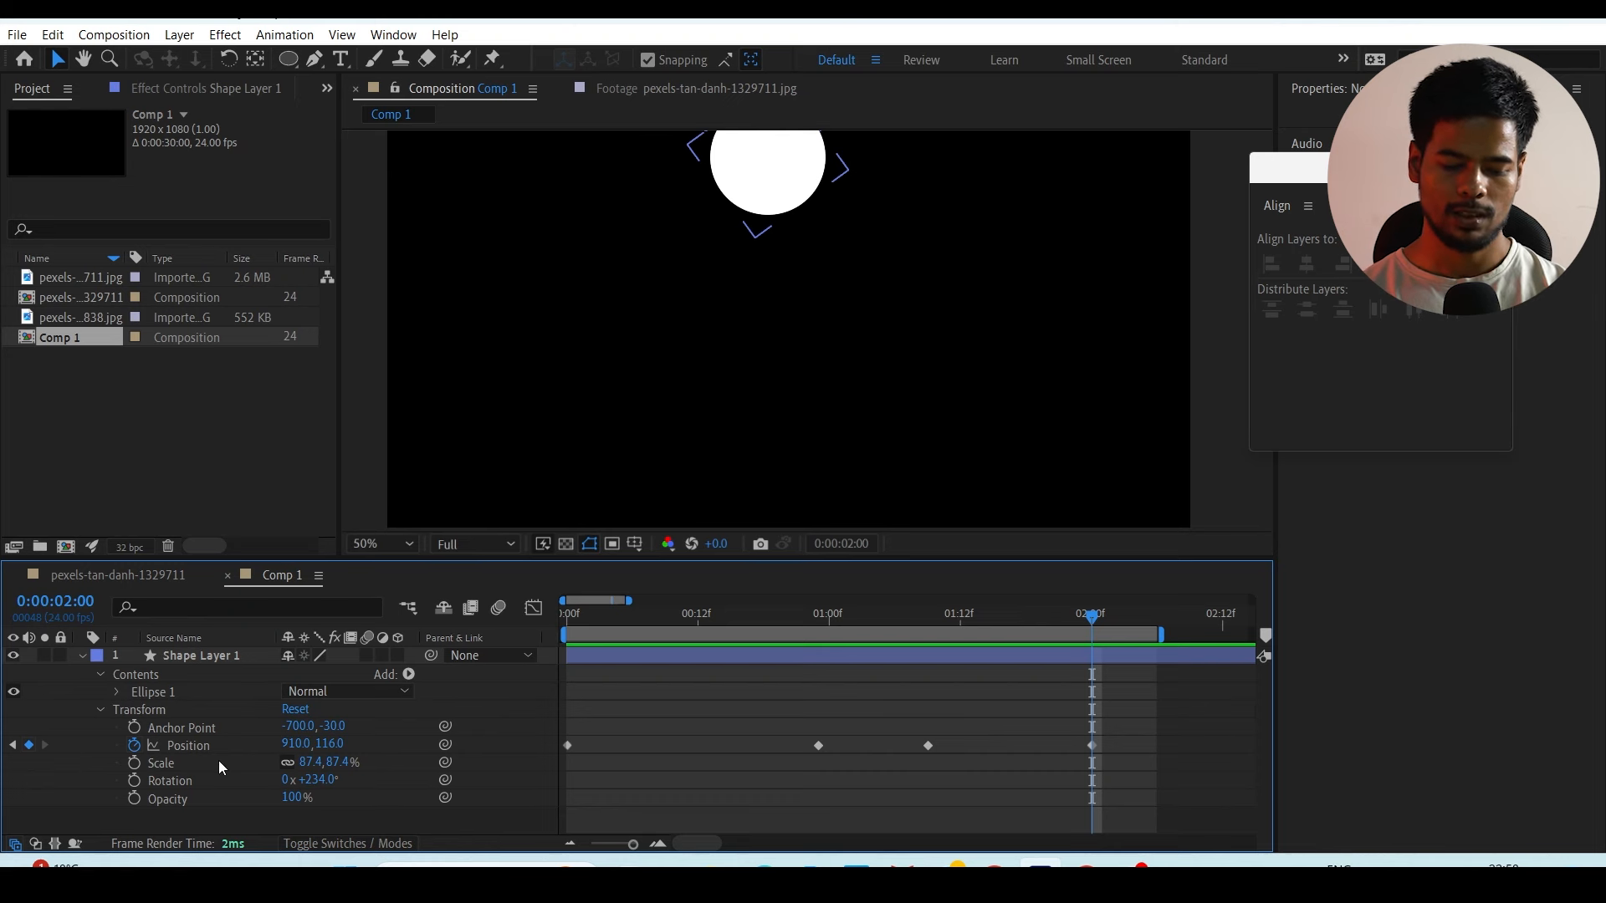
left_click_drag(297, 744, 264, 708)
left_click_drag(343, 682, 489, 634)
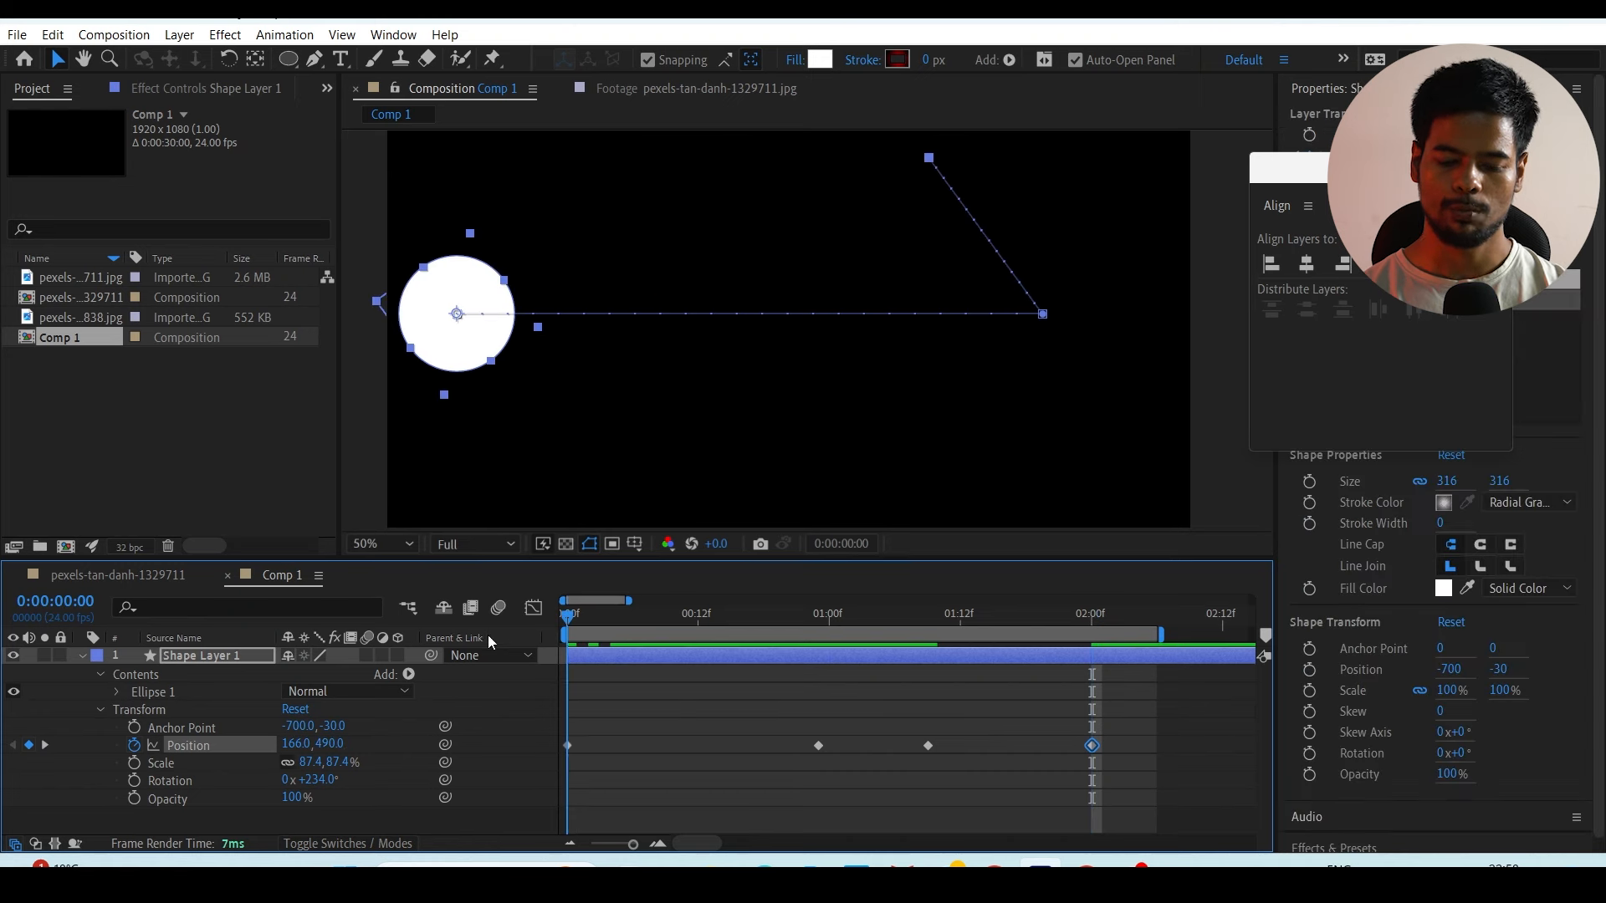
Step: Preview the circle's motion and park the current time on the third Position keyframe at 0:00:01:09
key("space")
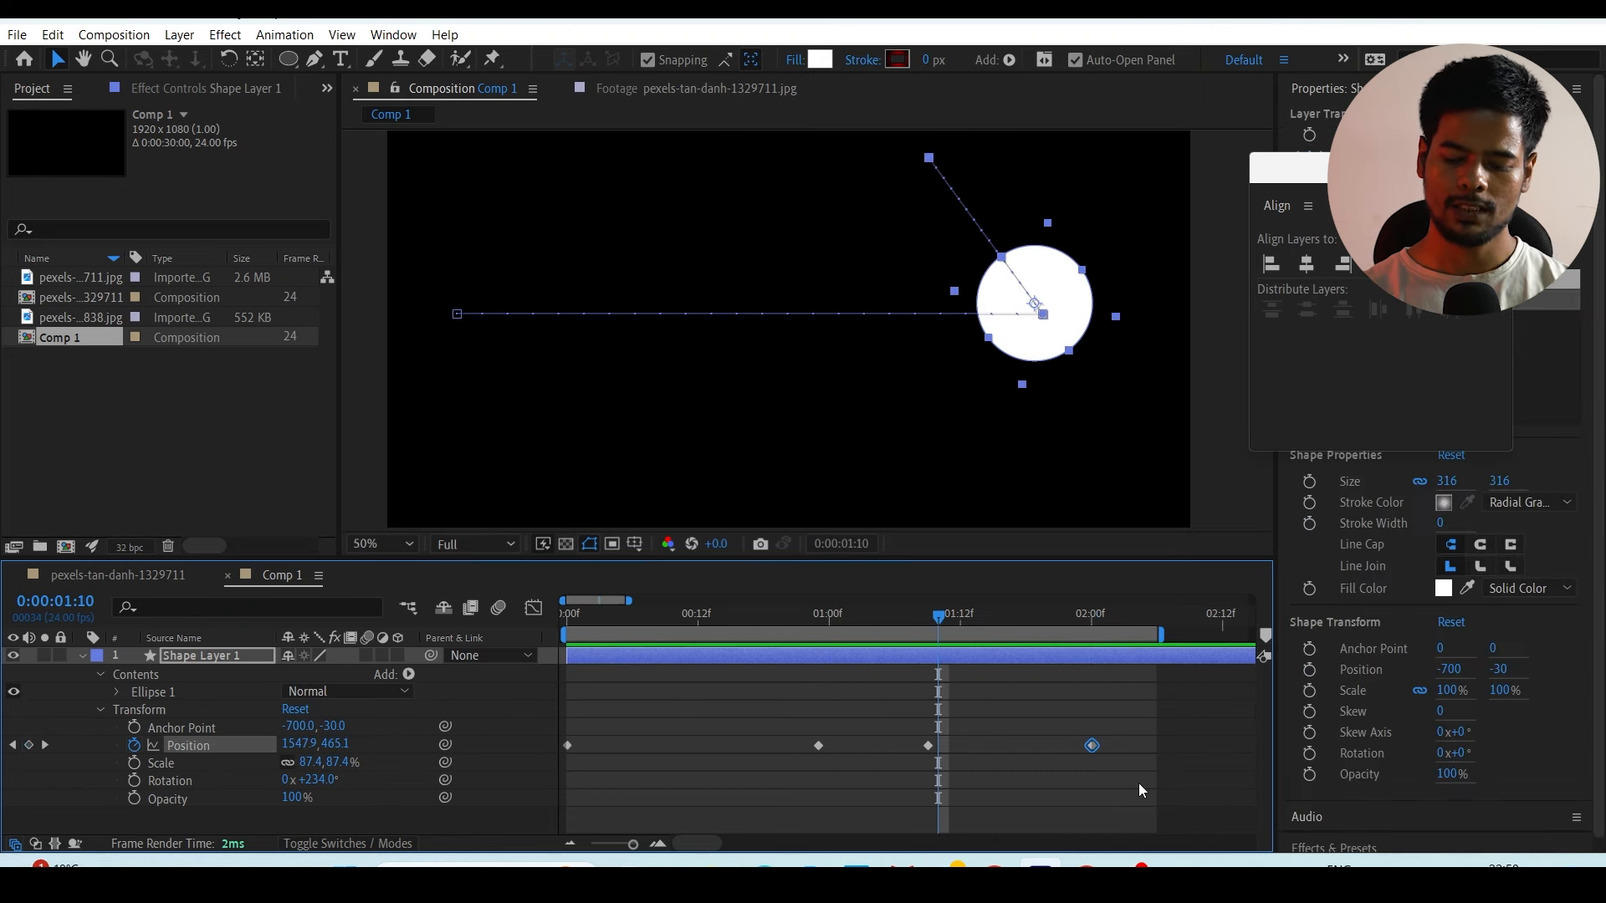
left_click(1123, 773)
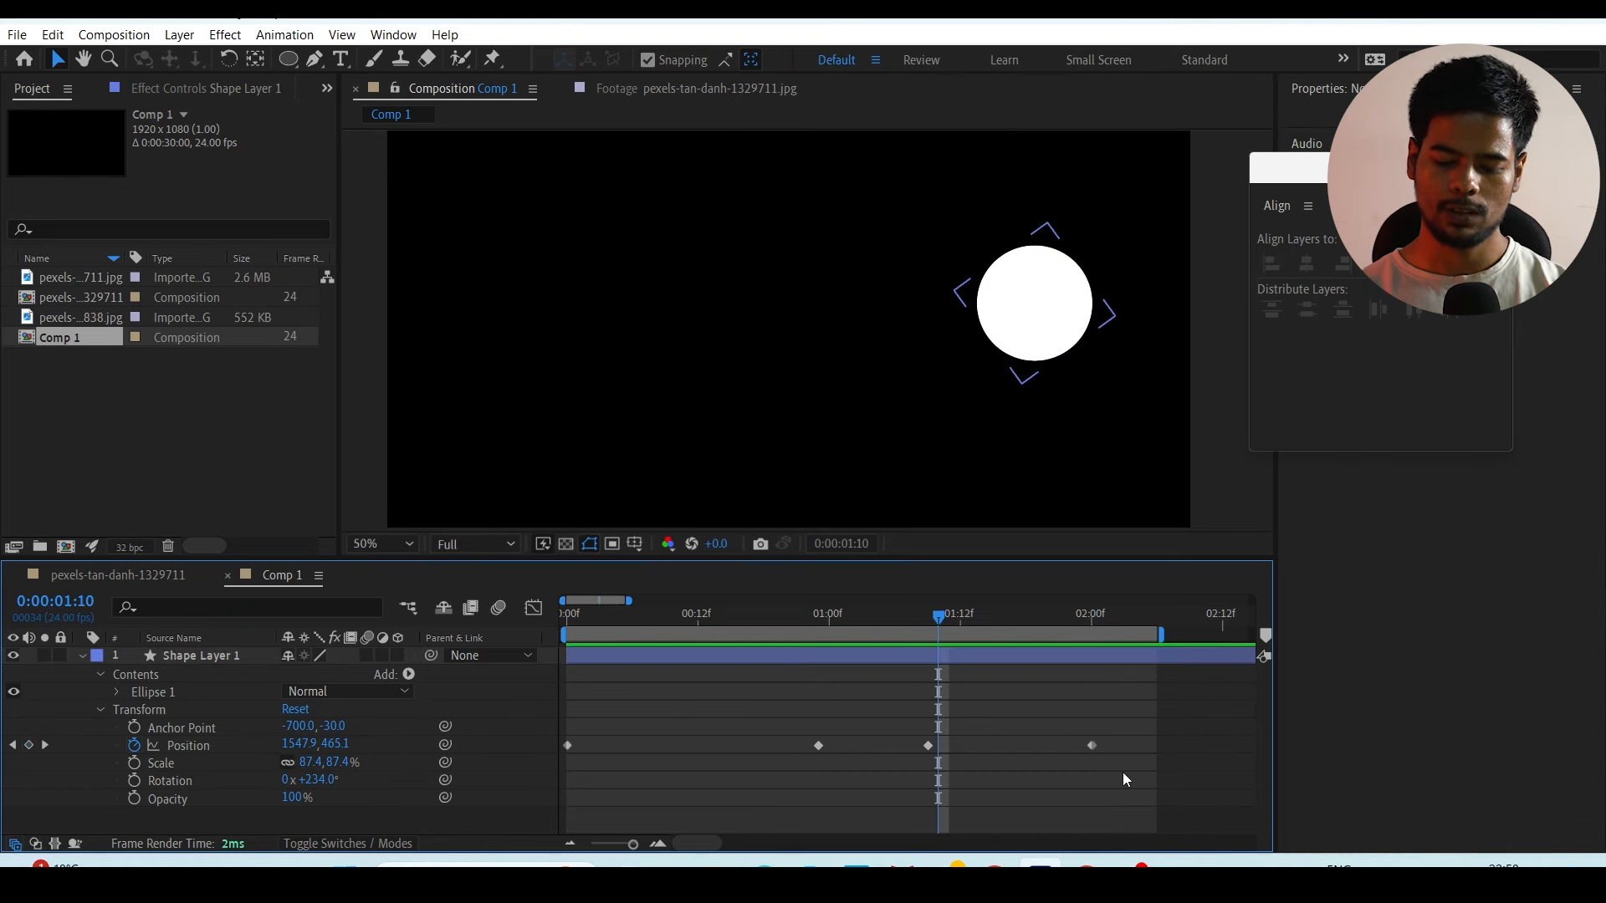
left_click(928, 613)
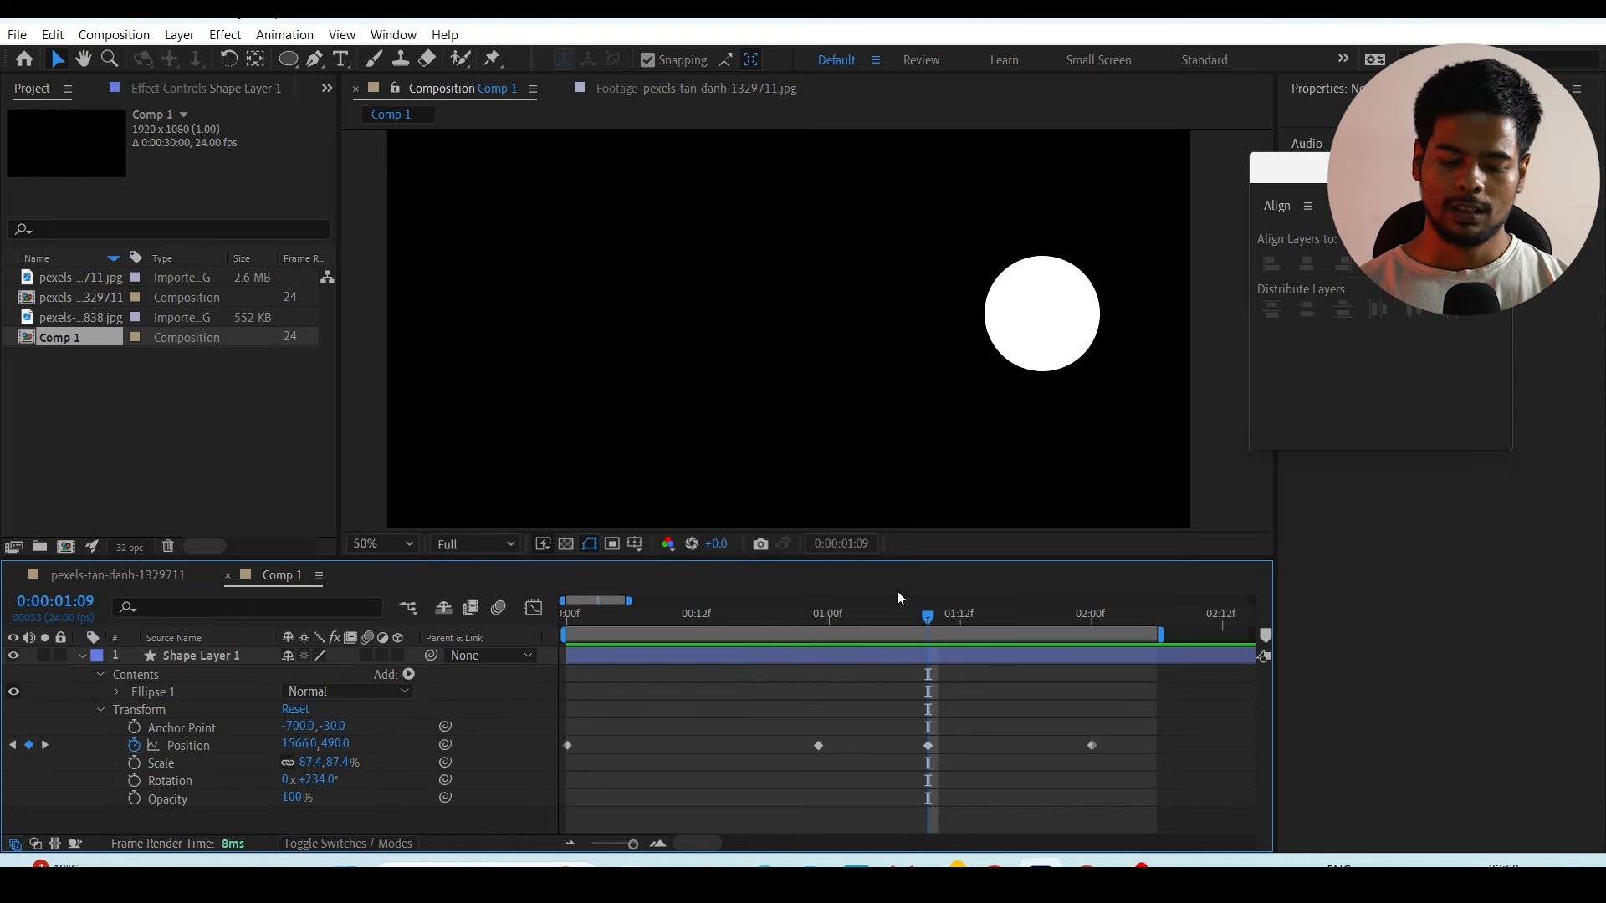
Step: Set the horizontal value of the second Position keyframe to 1794 px and preview the motion from the start
left_click(861, 613)
left_click(818, 745)
double_click(818, 745)
left_click_drag(823, 348, 658, 455)
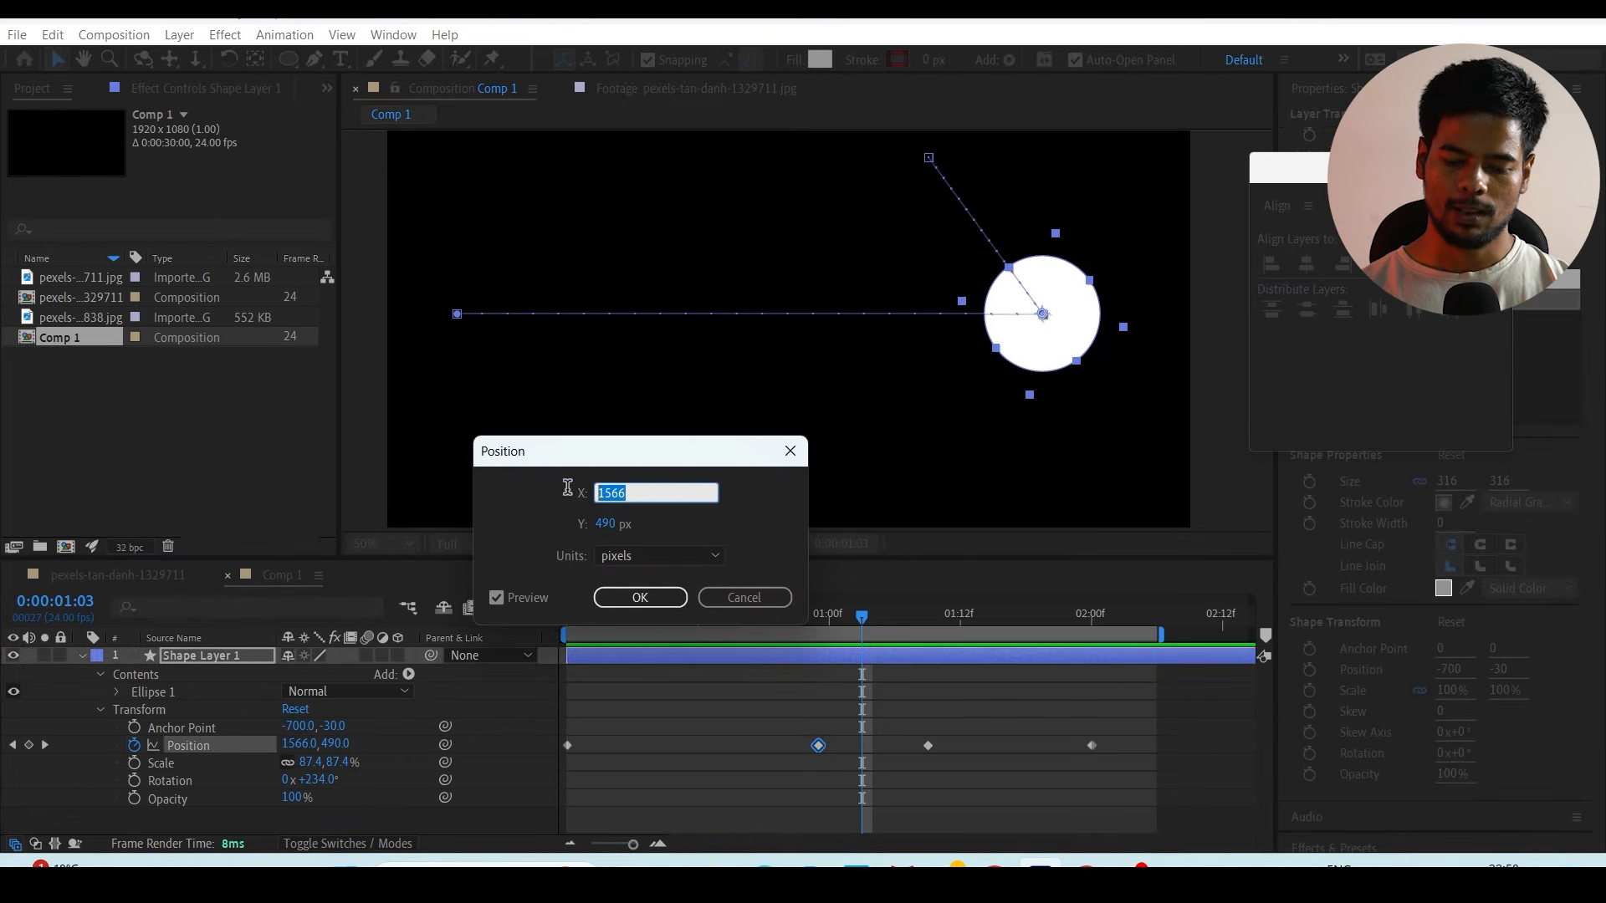
left_click(650, 530)
left_click_drag(620, 493, 853, 483)
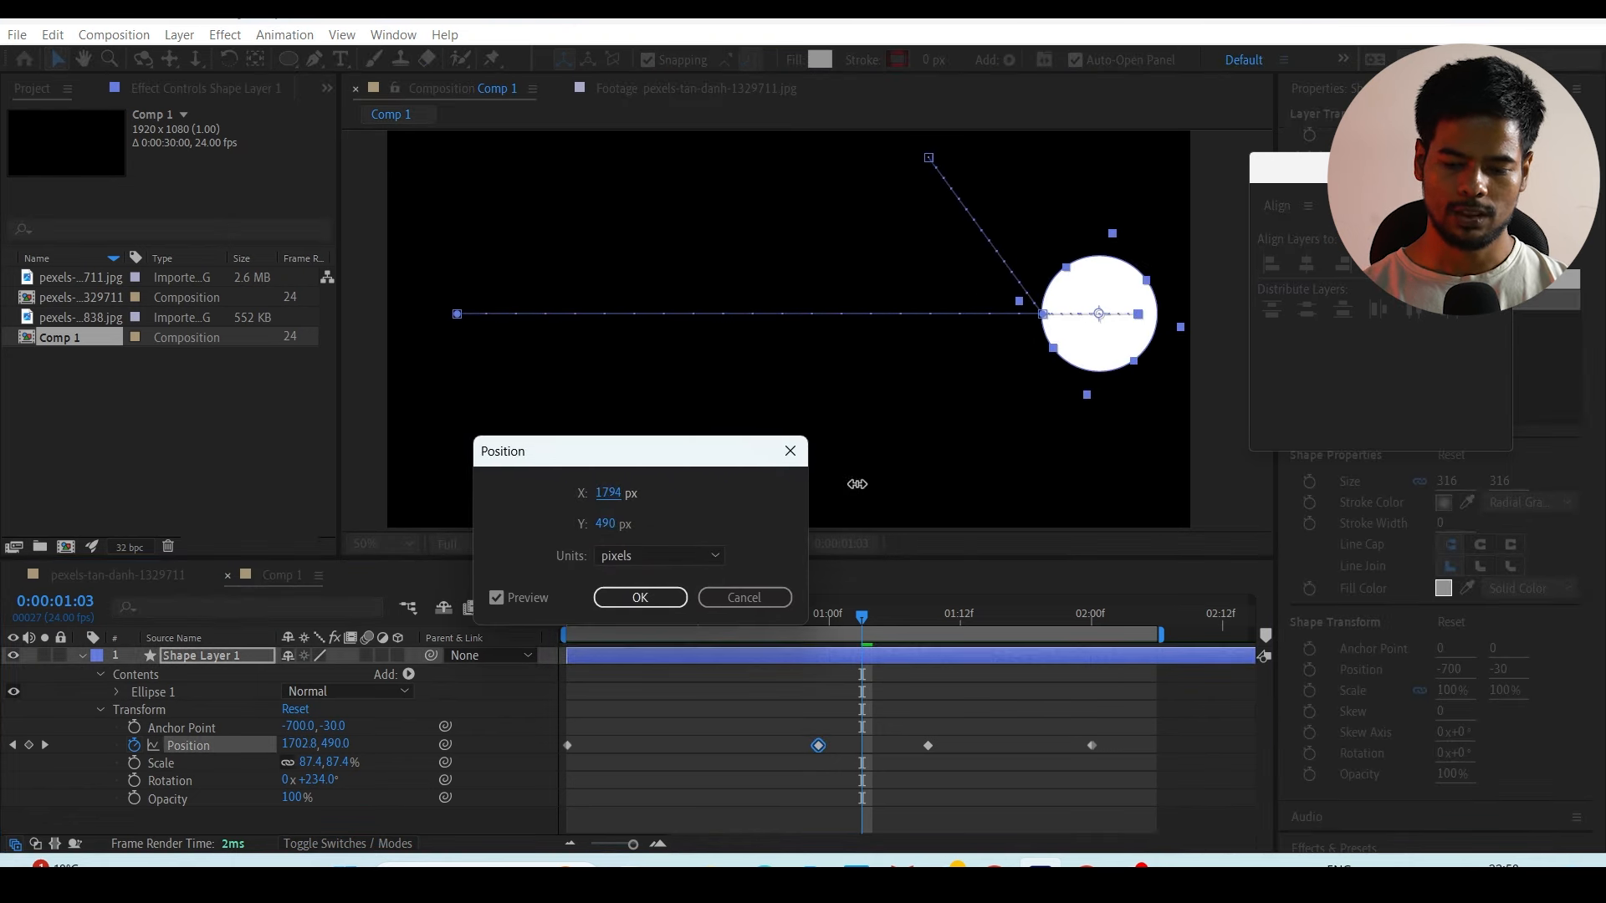
left_click(672, 595)
left_click_drag(830, 620, 590, 663)
key("space")
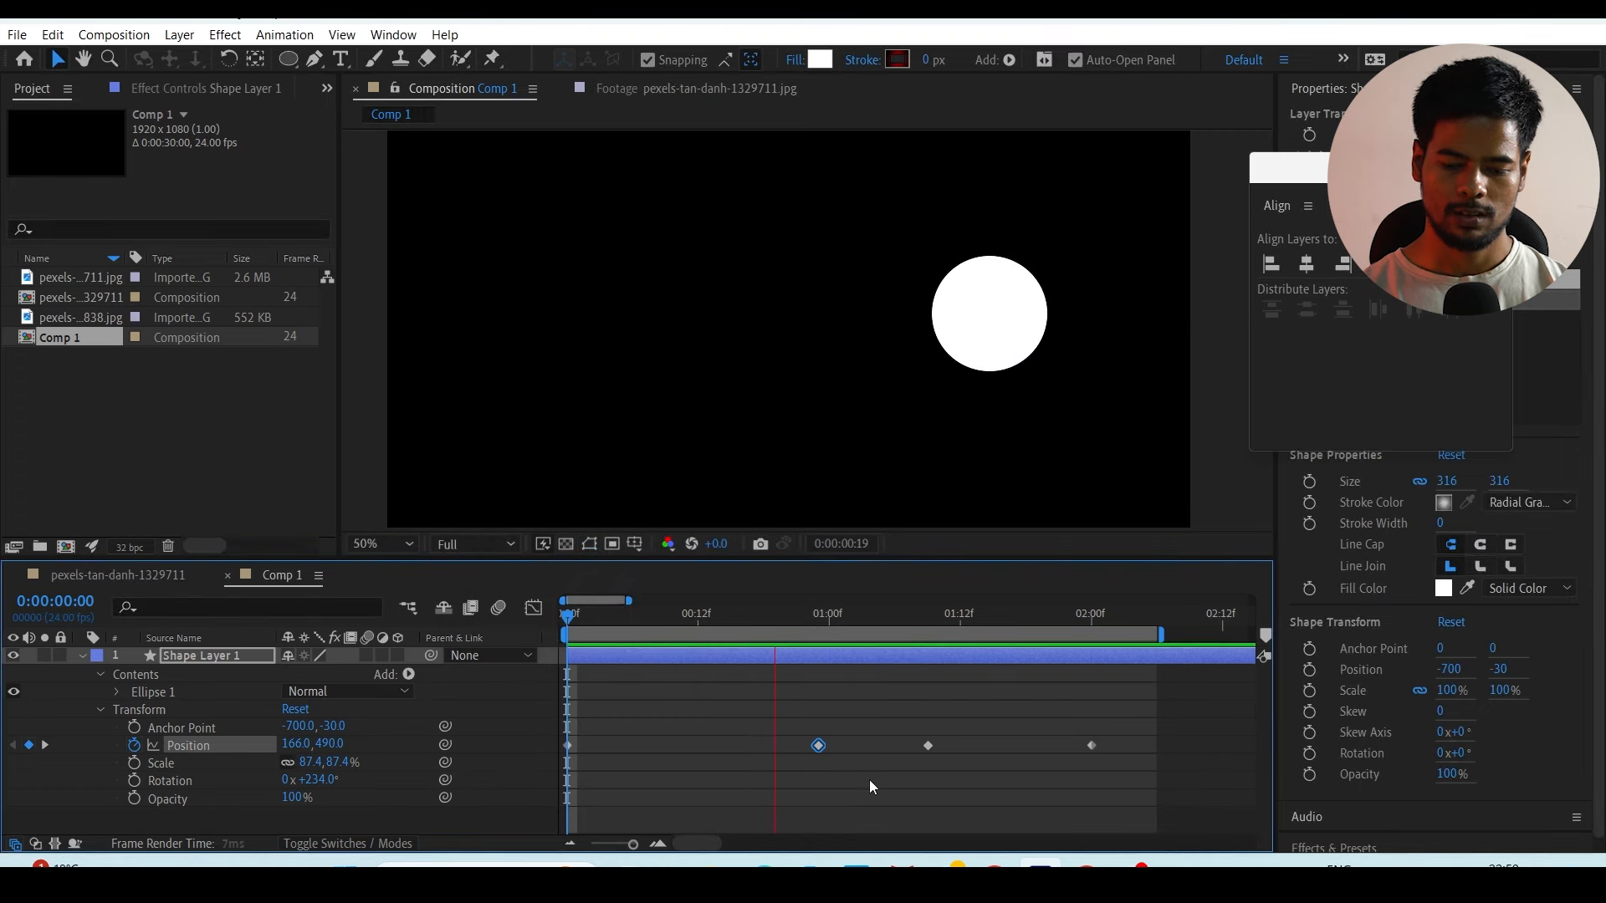
key("space")
Step: Set the last Position keyframe, at 0:00:02:00, to 1065, 153 and play the animation from the start
left_click(872, 620)
double_click(1091, 745)
left_click(672, 596)
left_click_drag(621, 624, 489, 626)
key("space")
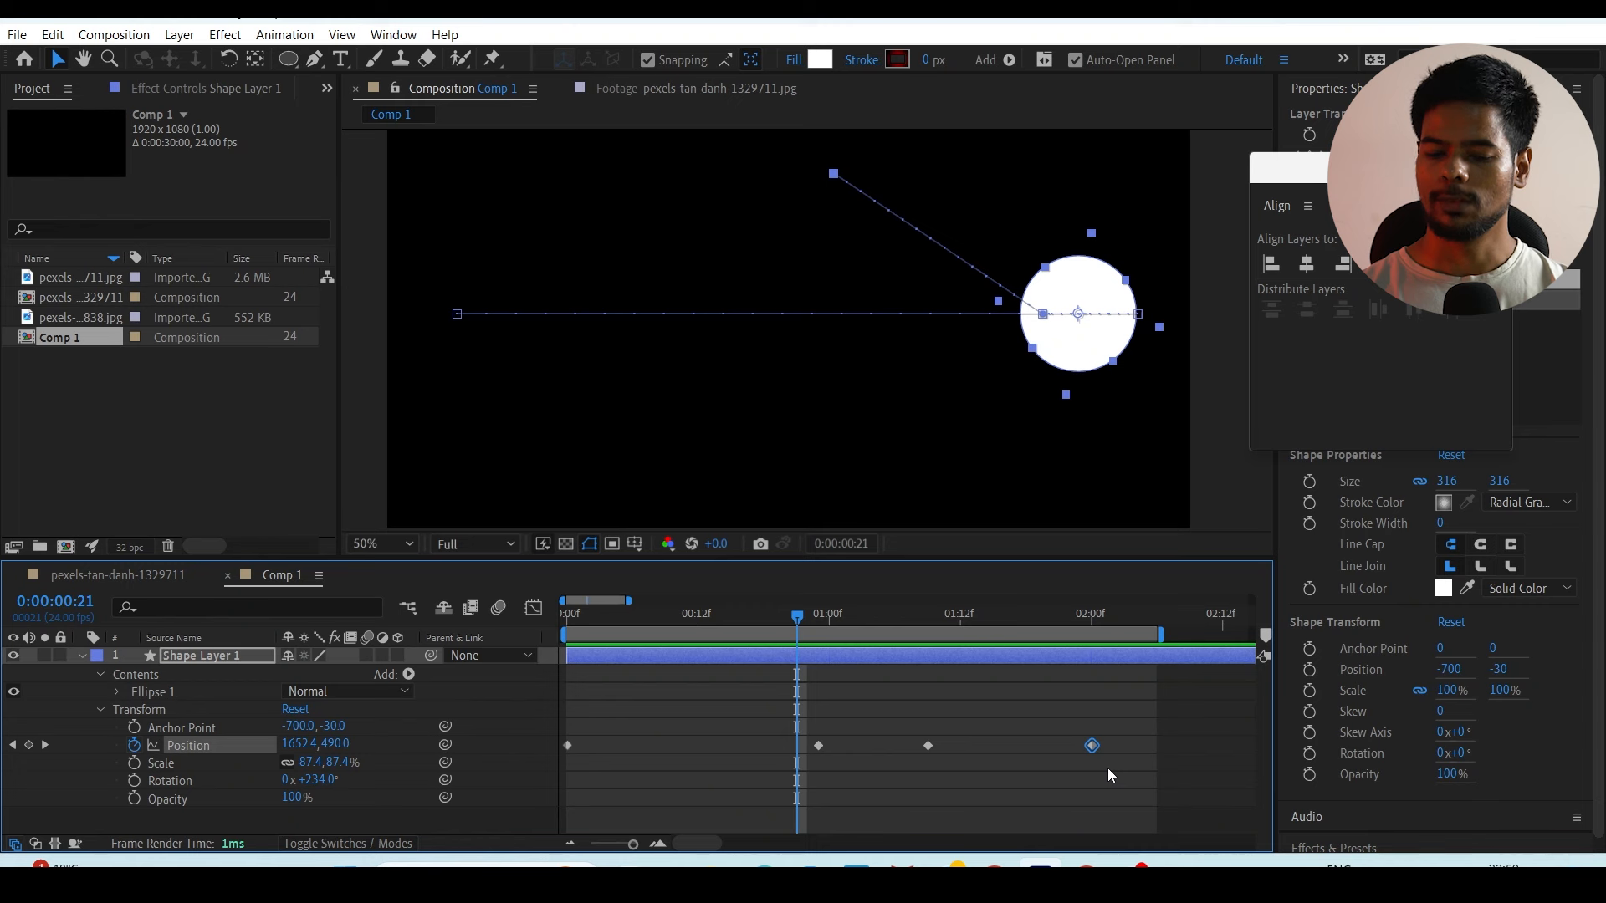
left_click(1199, 791)
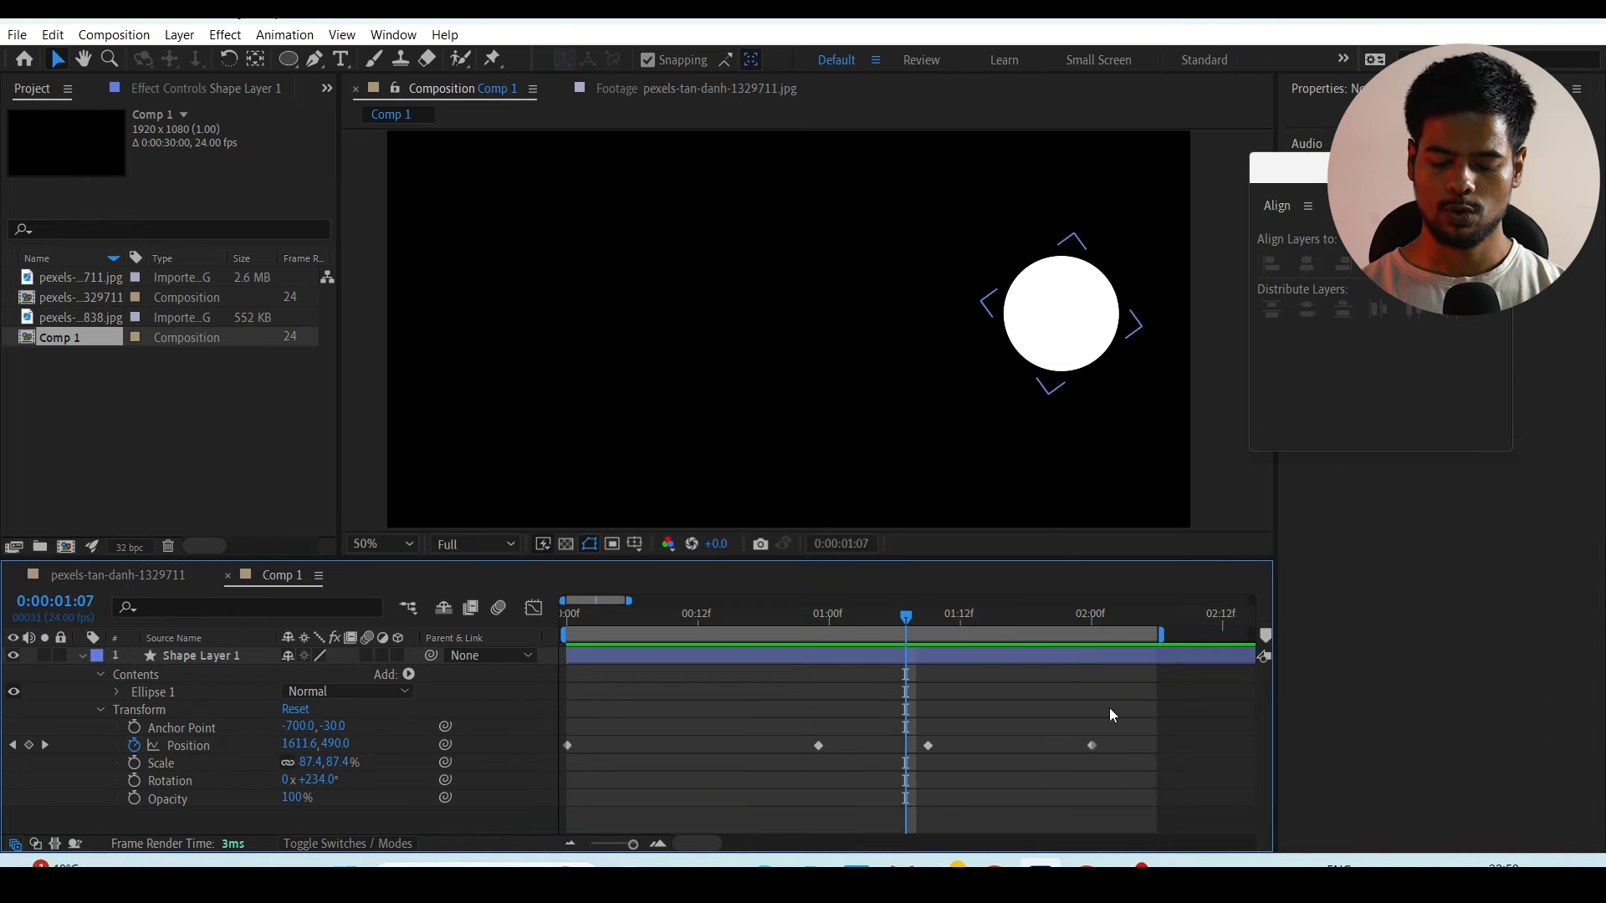
Step: Extend the end of the work area beyond the last Position keyframe, to about 0:00:02:19
left_click_drag(1091, 618, 1070, 618)
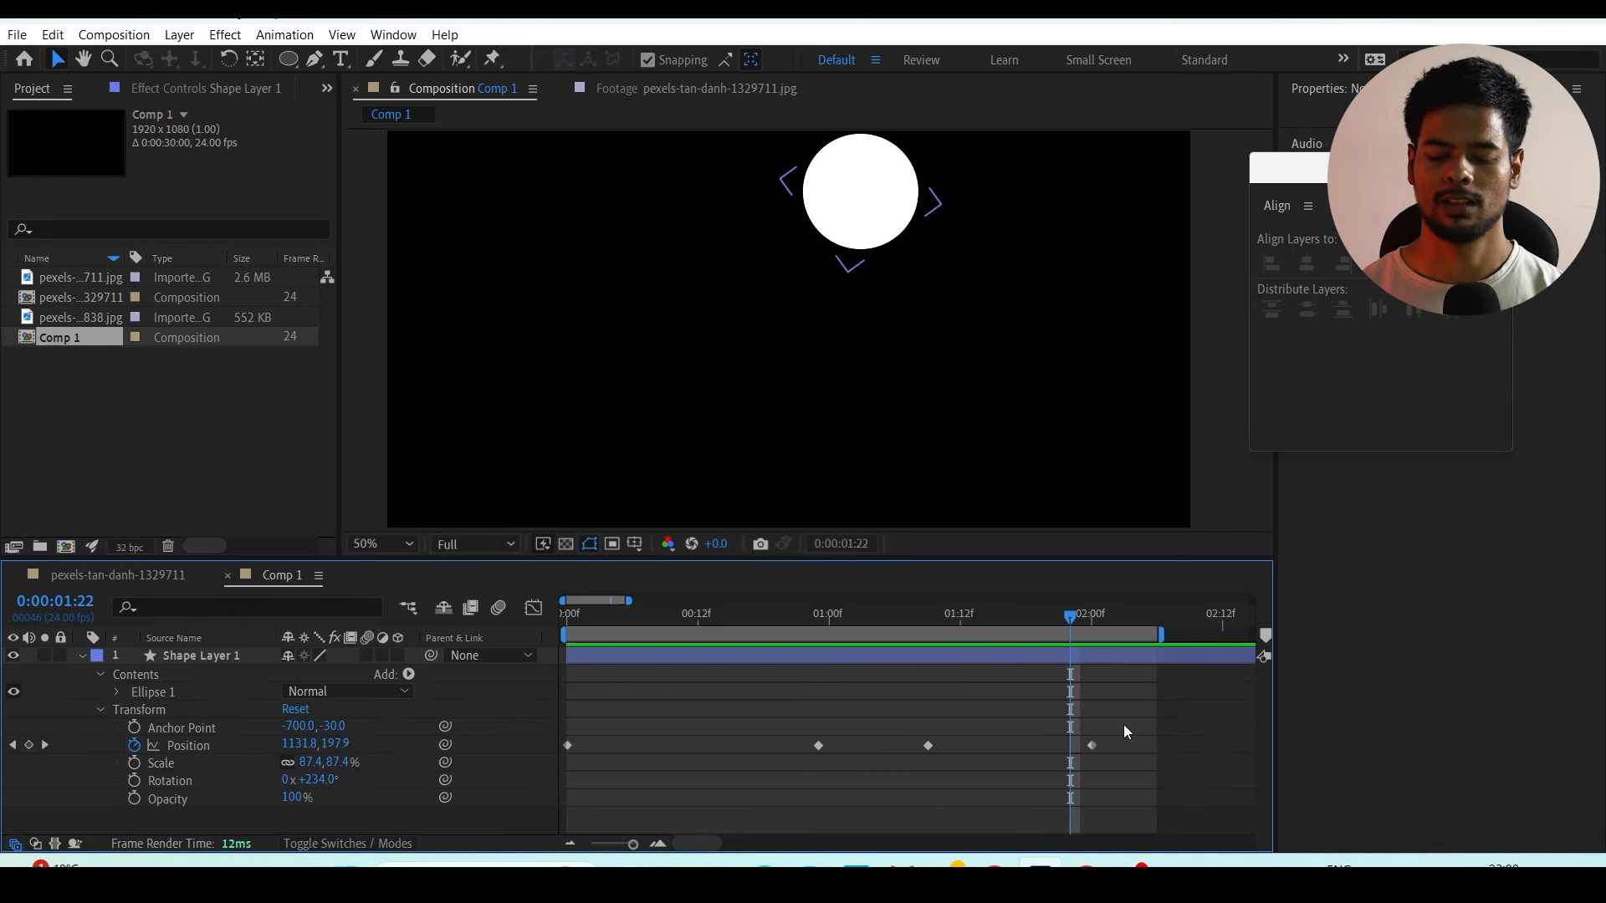
scroll(1122, 725, "down", 1)
left_click_drag(1044, 635, 1158, 634)
left_click_drag(970, 617, 1058, 617)
Step: Select all four Position keyframes and stretch their spacing proportionally so the last one reaches the work area's end
left_click_drag(563, 774, 1066, 696)
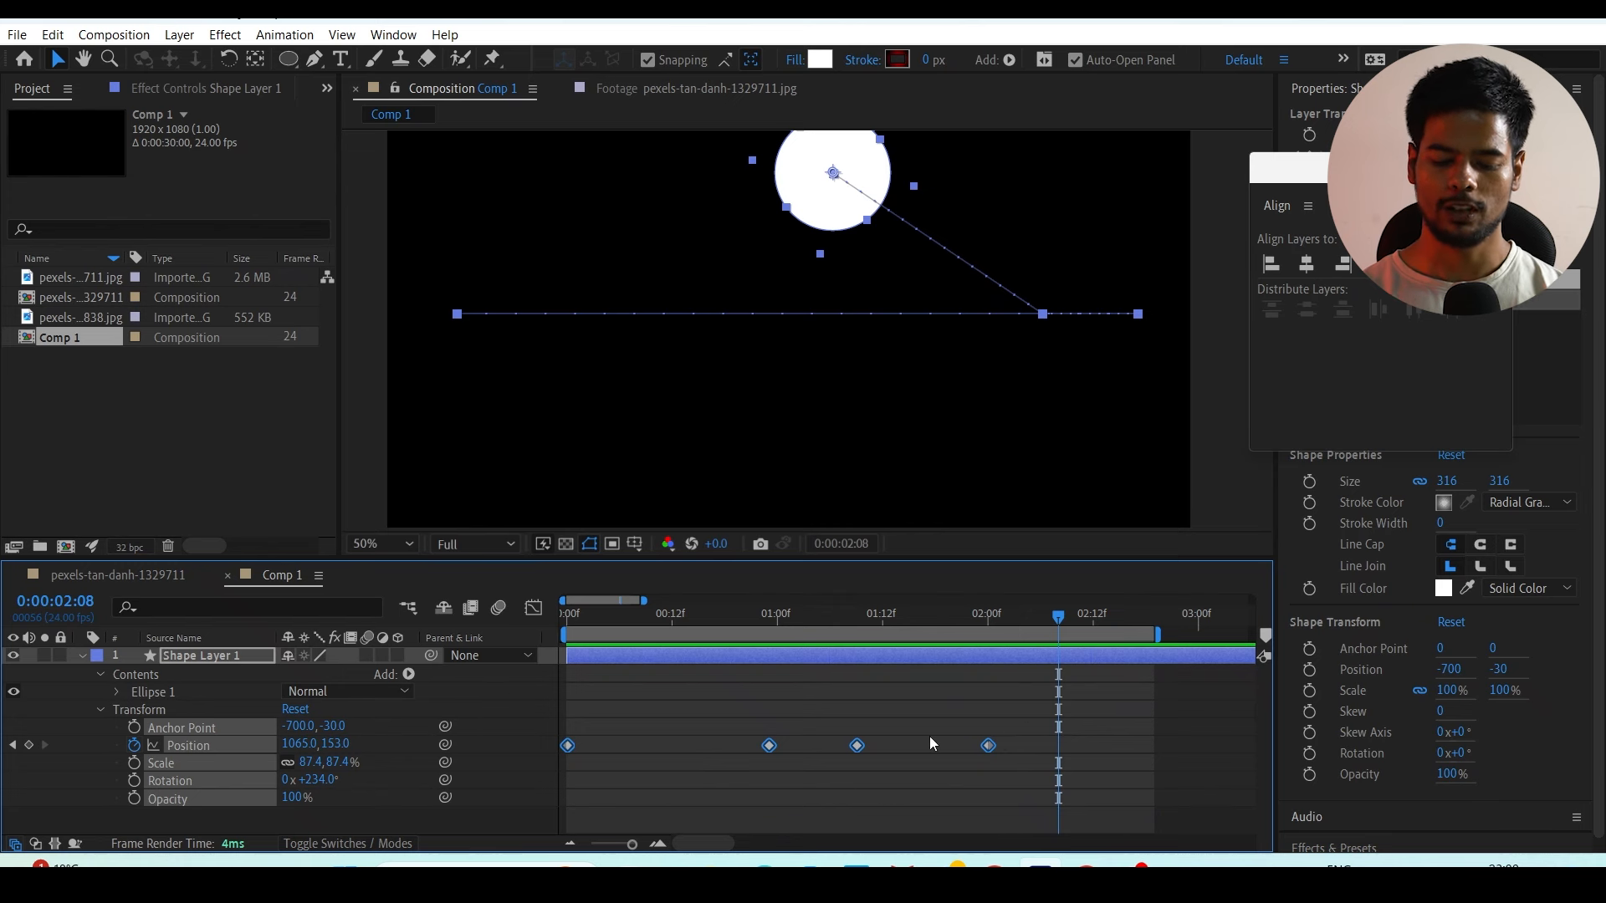
left_click(958, 706)
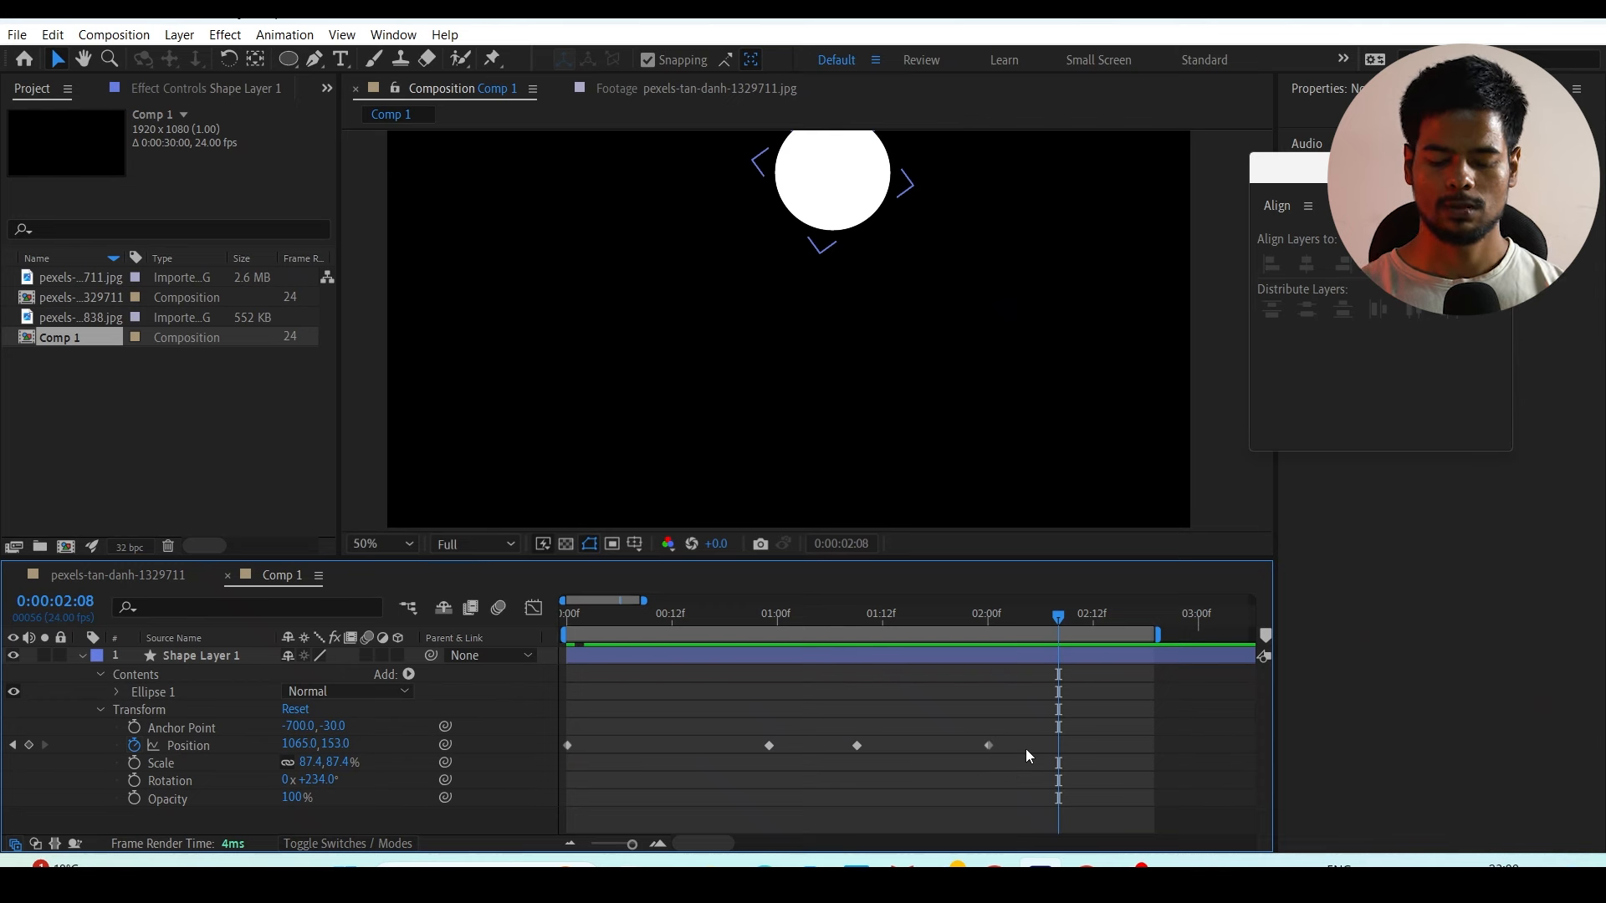
left_click_drag(1022, 709, 532, 781)
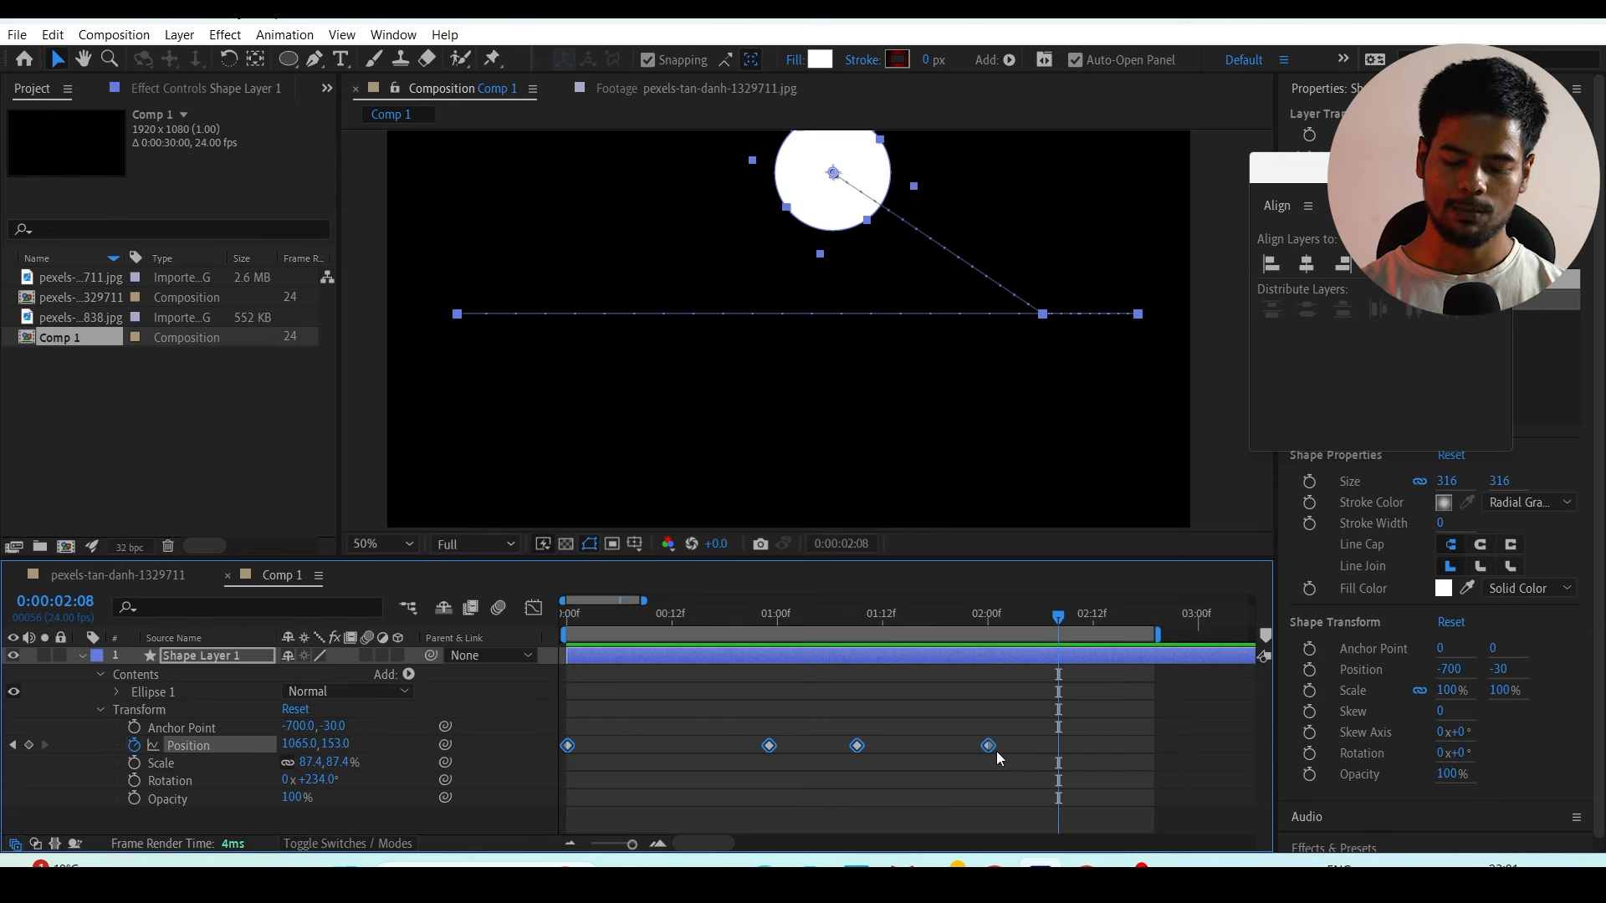
left_click_drag(990, 745, 1158, 741)
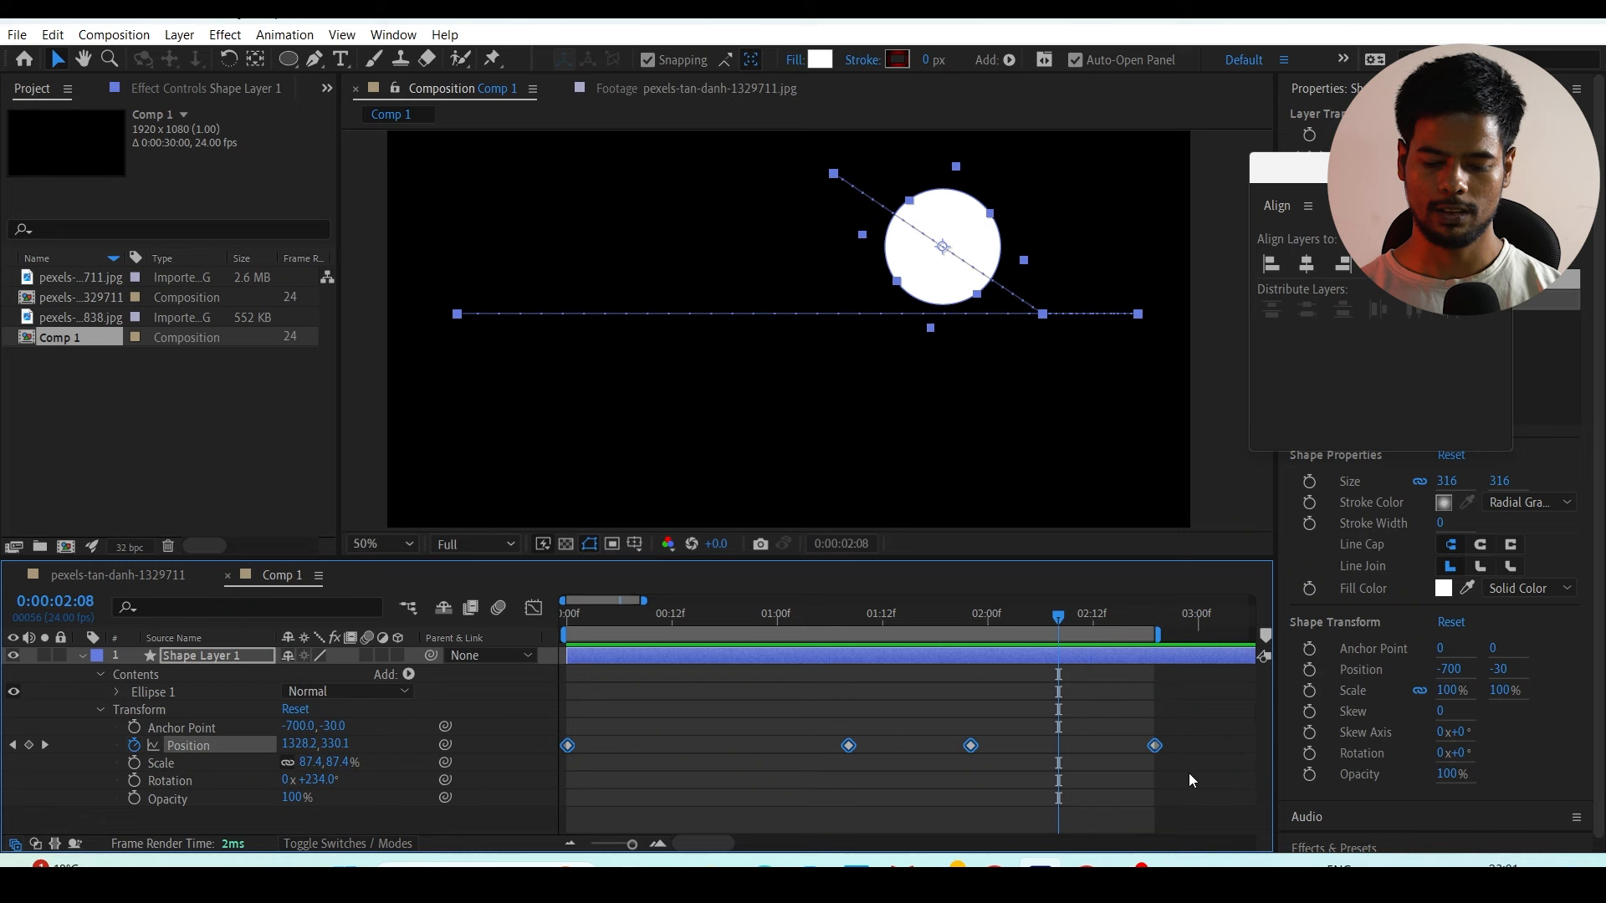
Step: Delete the last two Position keyframes and move the remaining second keyframe to 0:00:02:01
left_click_drag(1196, 706, 930, 785)
key("Delete")
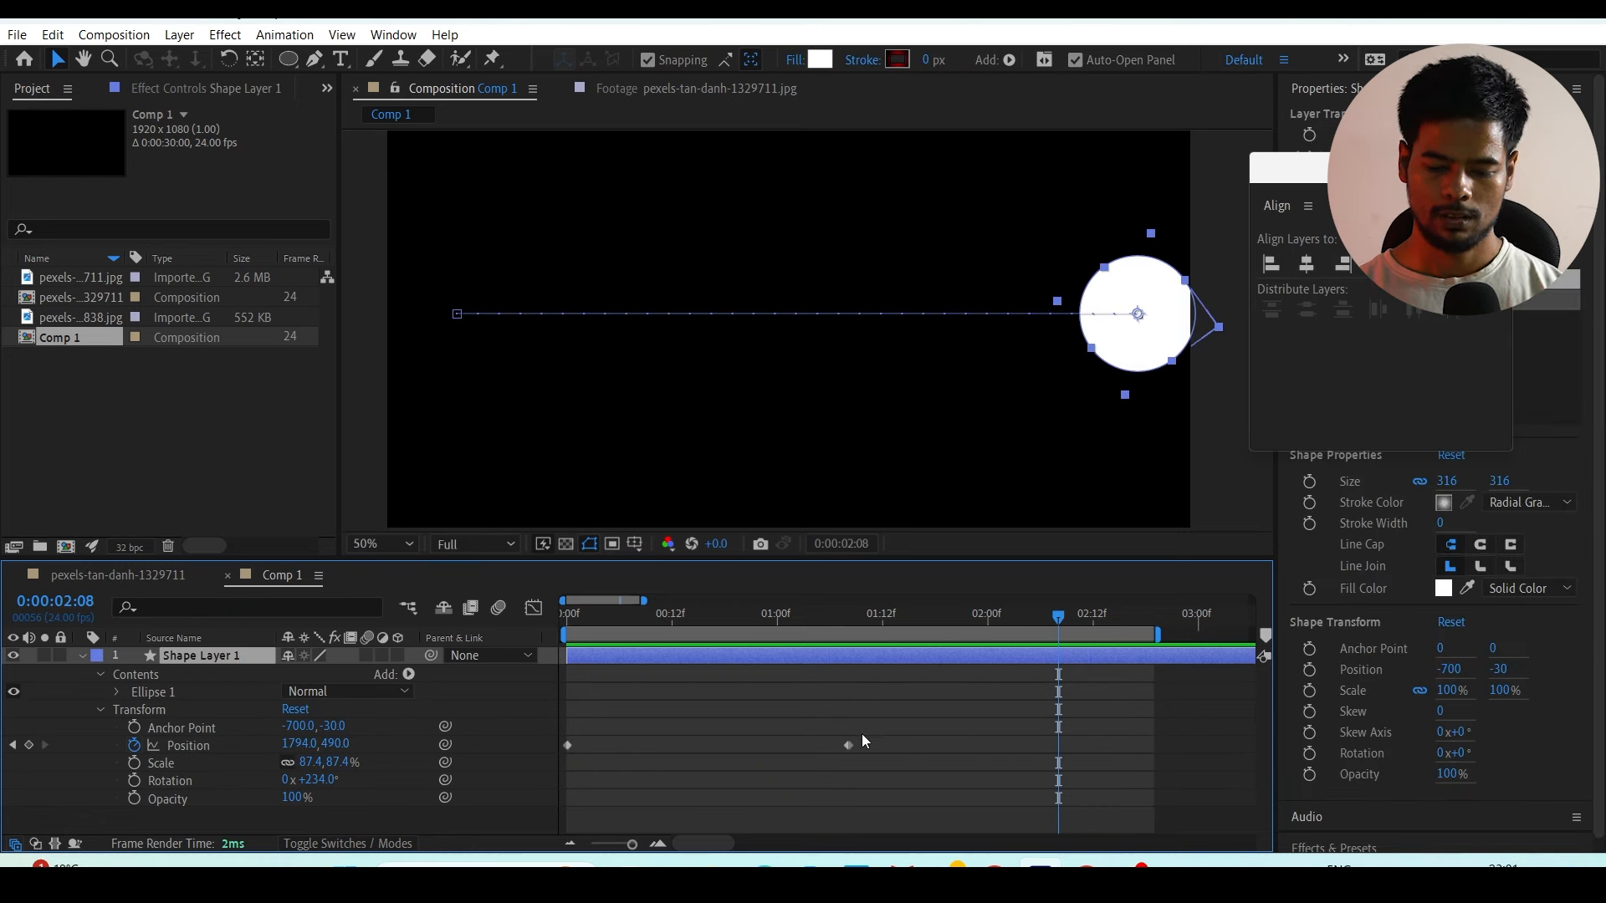
left_click_drag(848, 745, 996, 745)
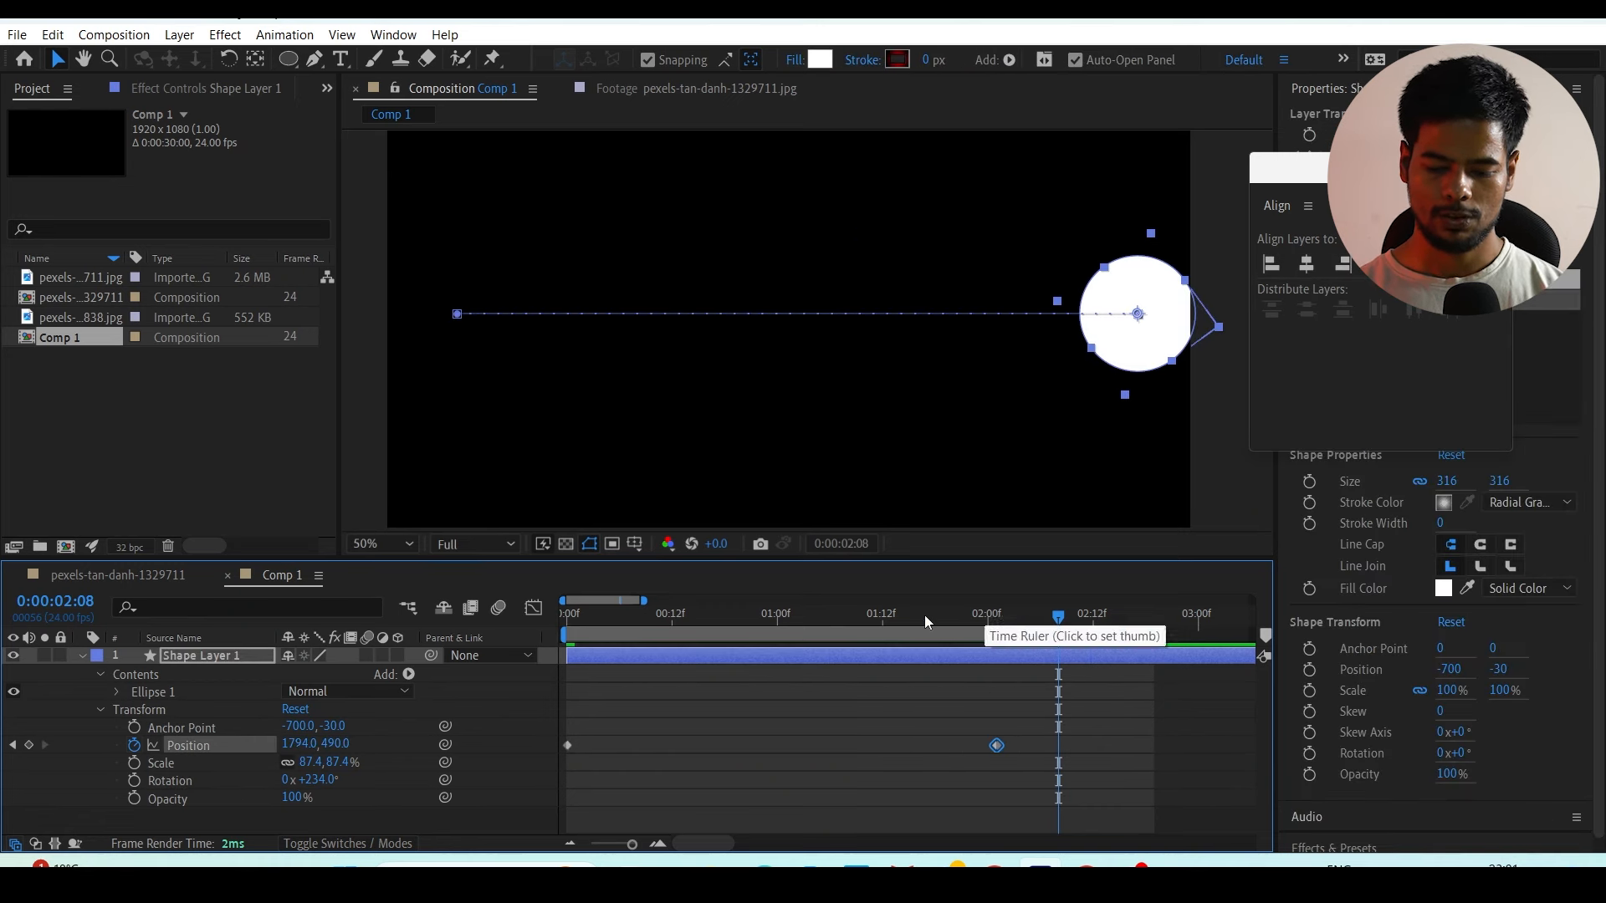
Step: Play the two-keyframe motion and set the horizontal Position to 1738 at the 0:00:02:01 keyframe
left_click(571, 615)
key("space")
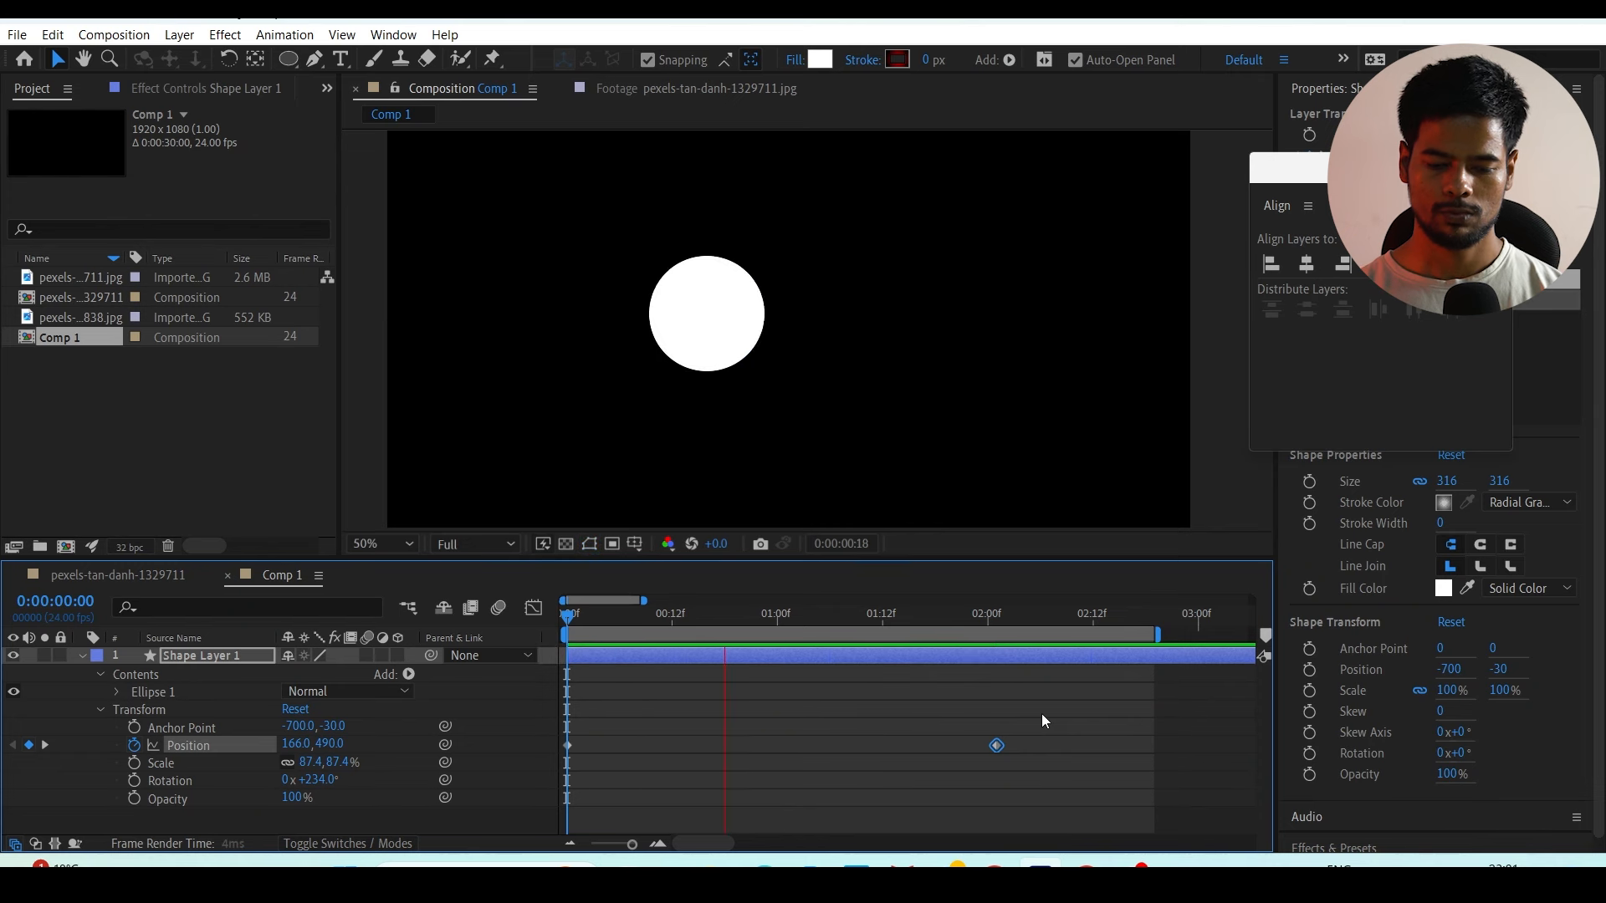
left_click(1073, 778)
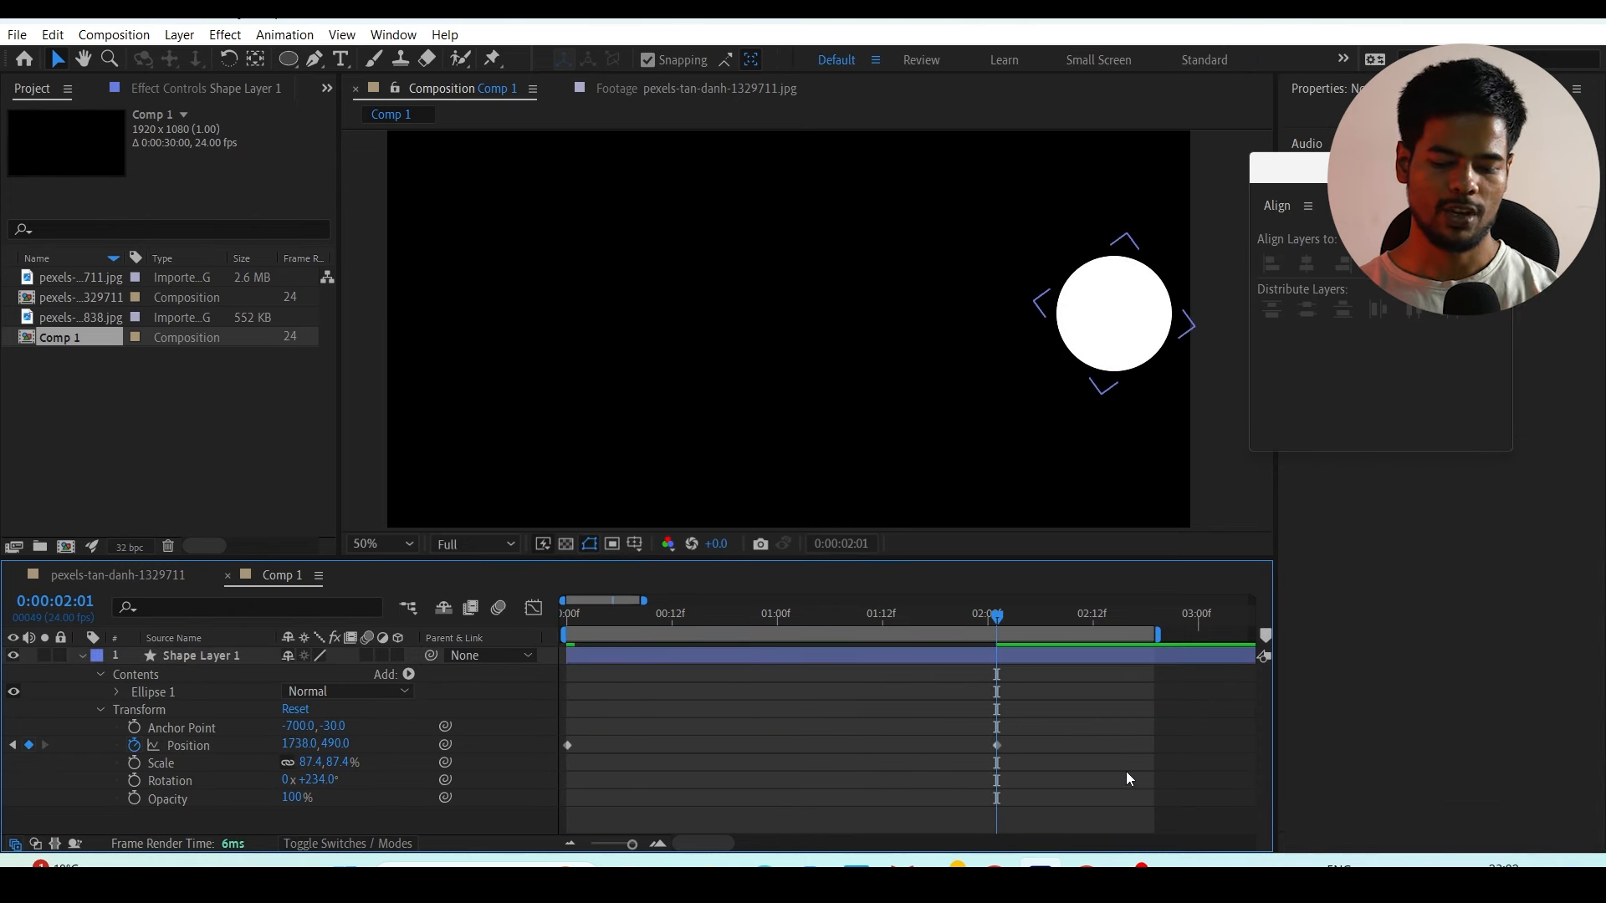
left_click_drag(725, 617, 727, 624)
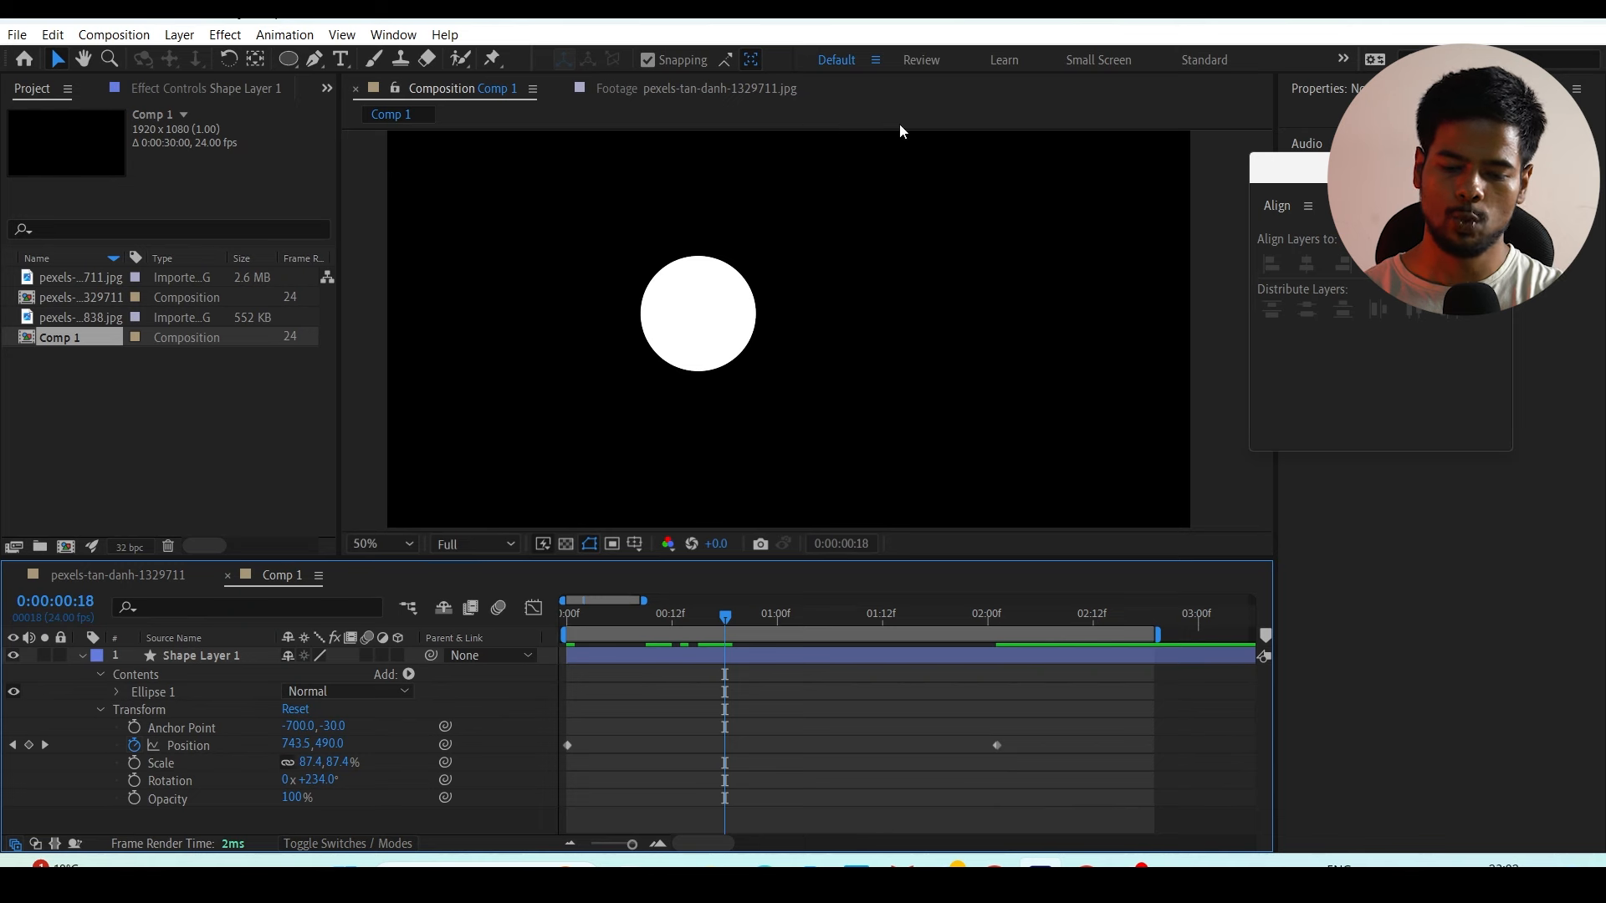
Step: Try changing the vertical Position at only the first keyframe, scrub through the slanted path, and undo the changes
left_click_drag(640, 615, 554, 625)
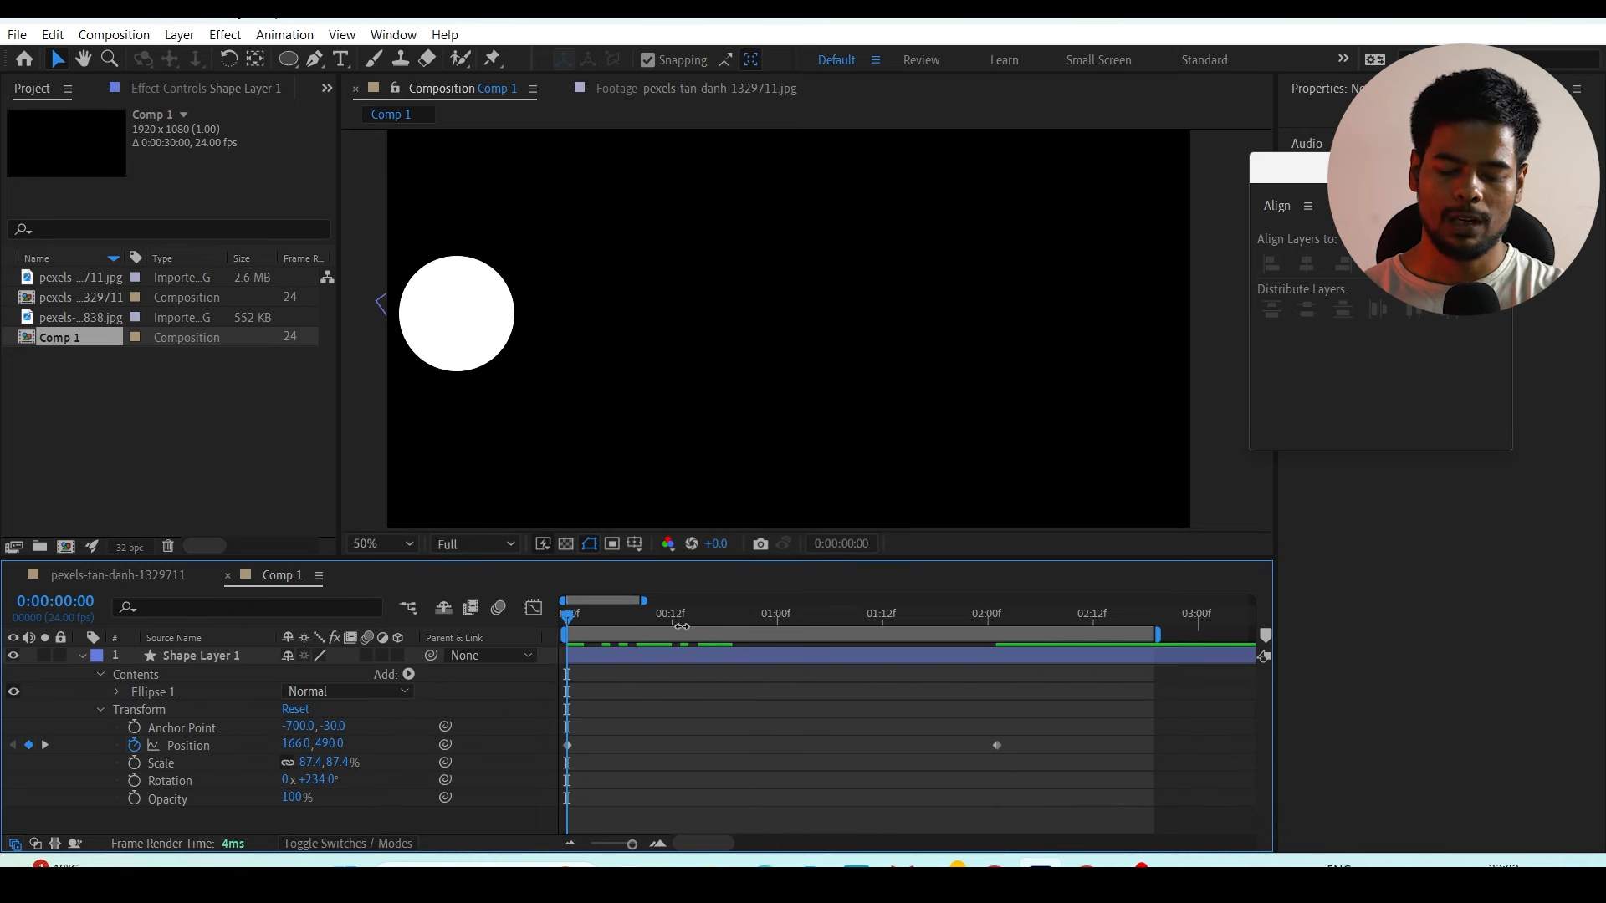
left_click_drag(328, 743, 218, 744)
left_click_drag(363, 568, 326, 562)
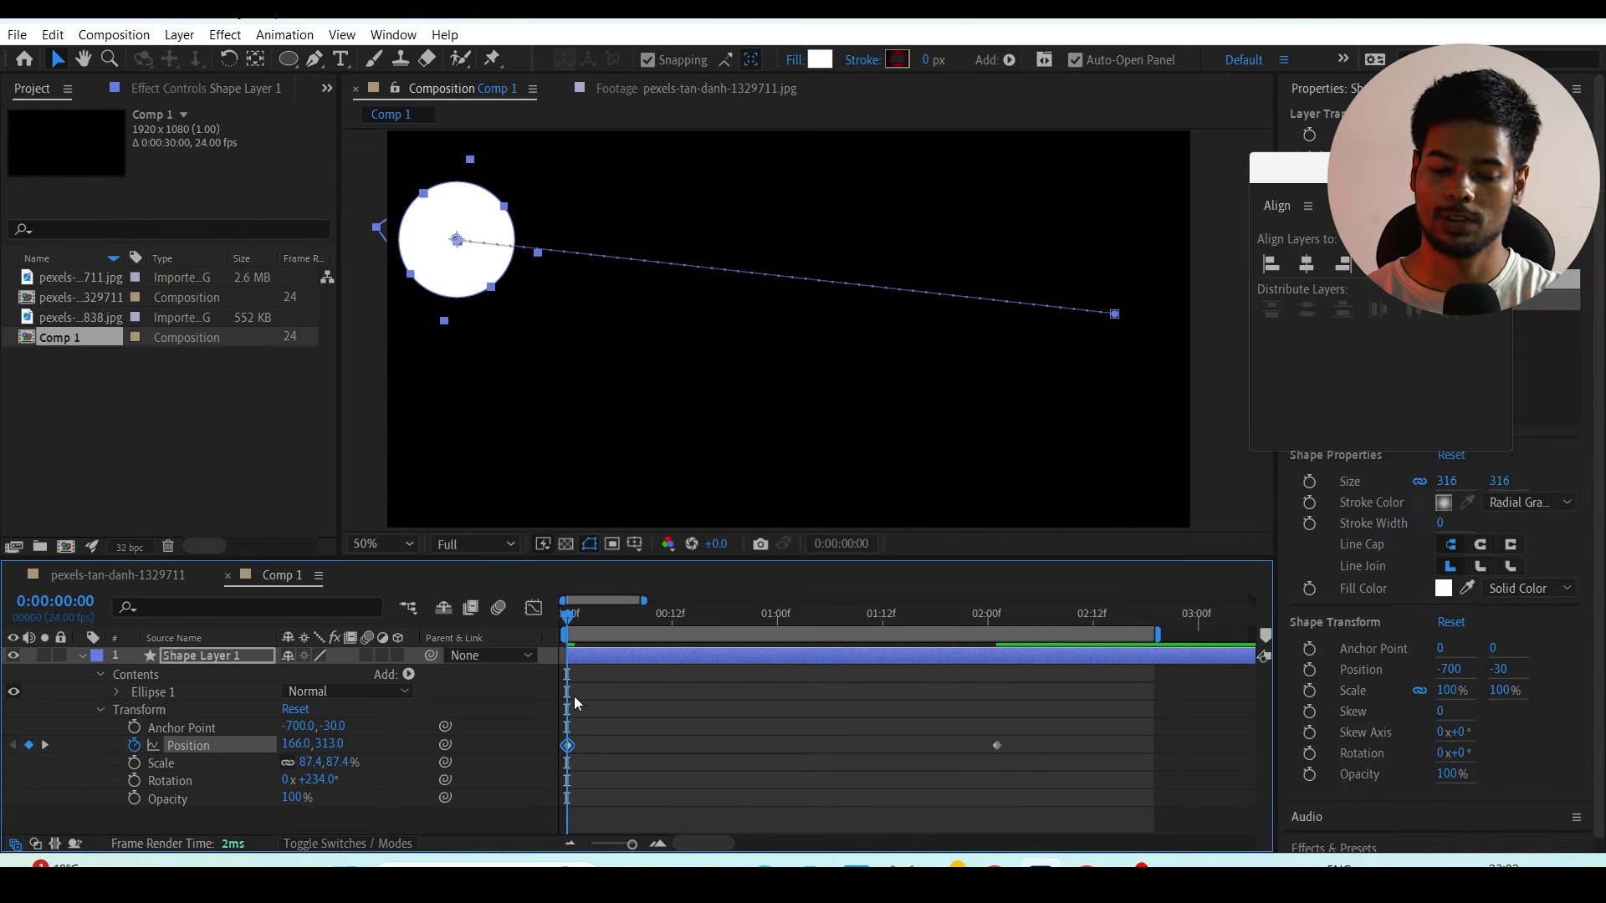
left_click_drag(332, 744, 488, 743)
left_click_drag(567, 616, 1110, 624)
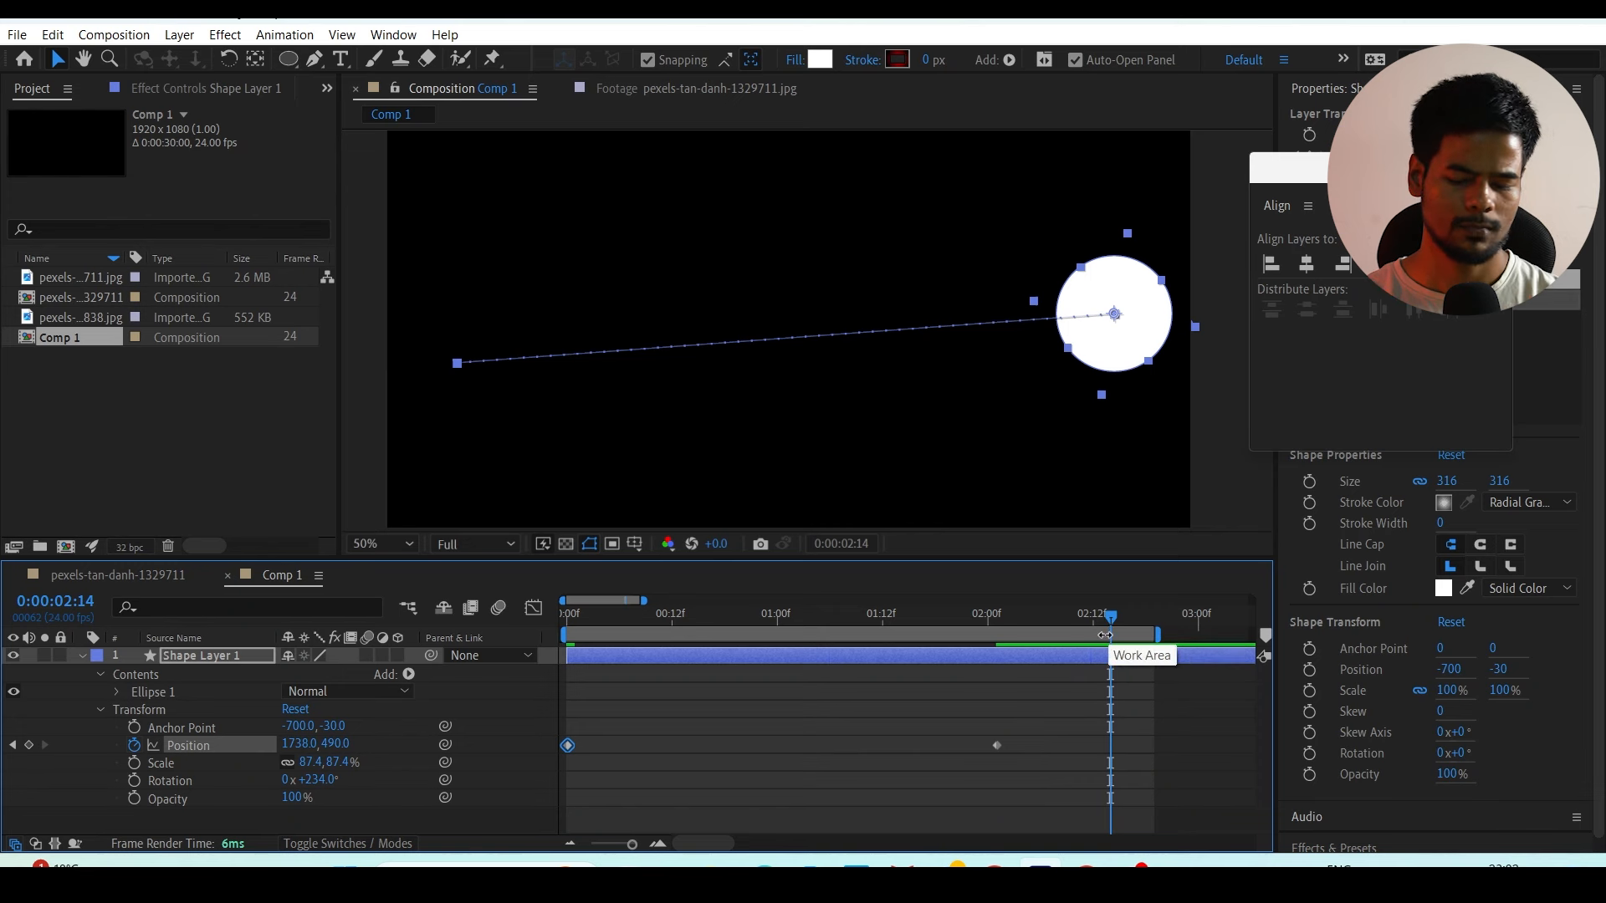
key("Home")
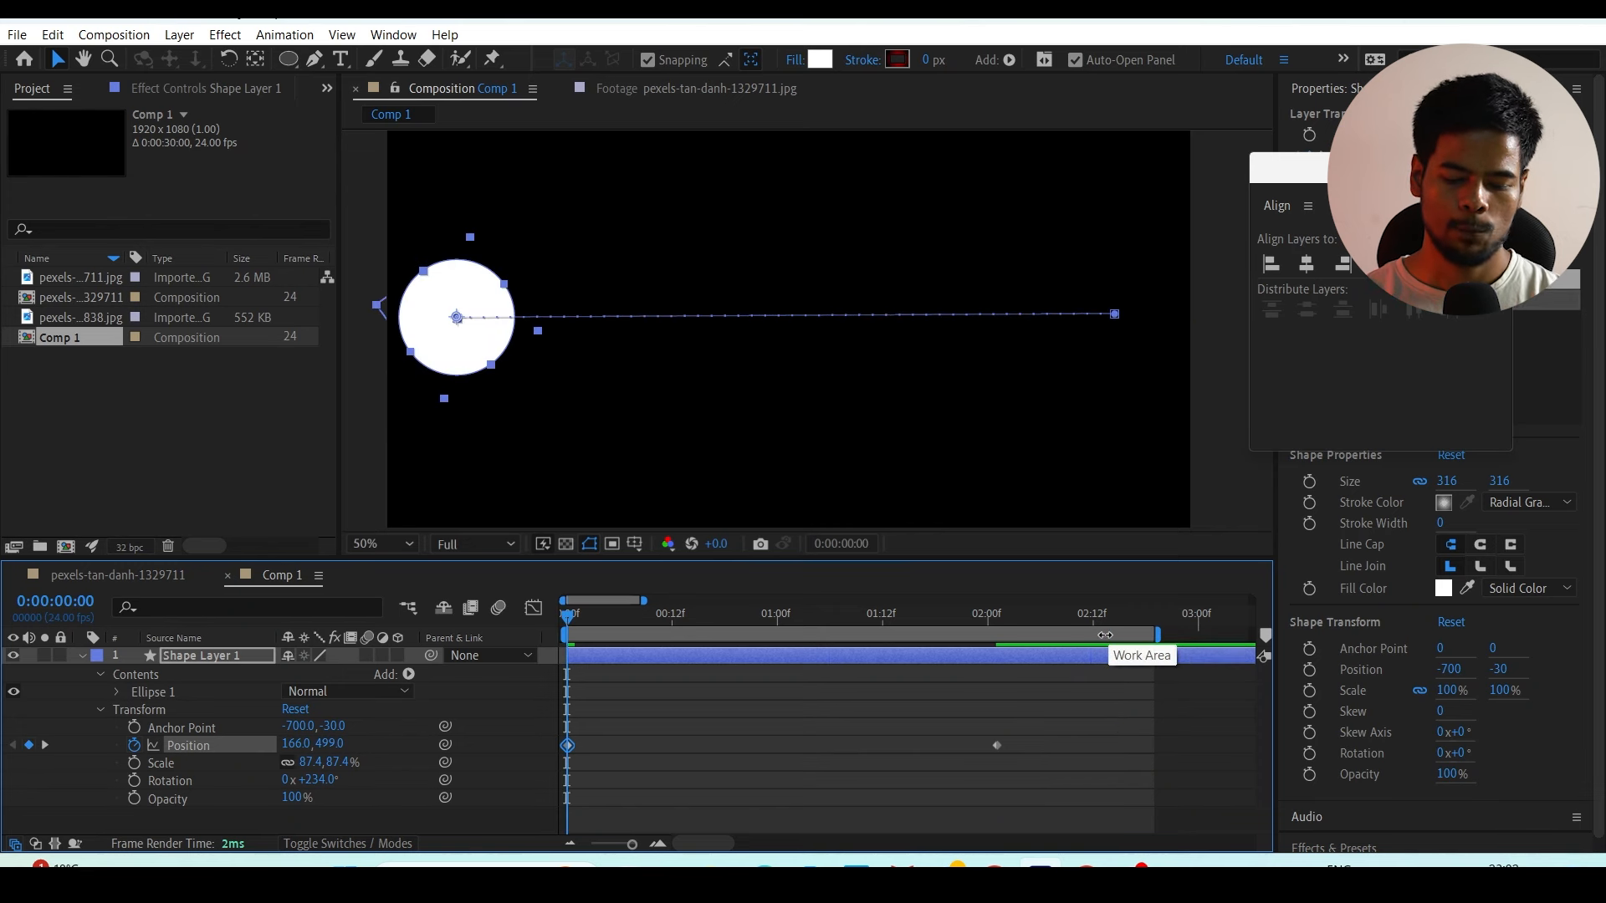
key("ctrl+z")
key("ctrl+z")
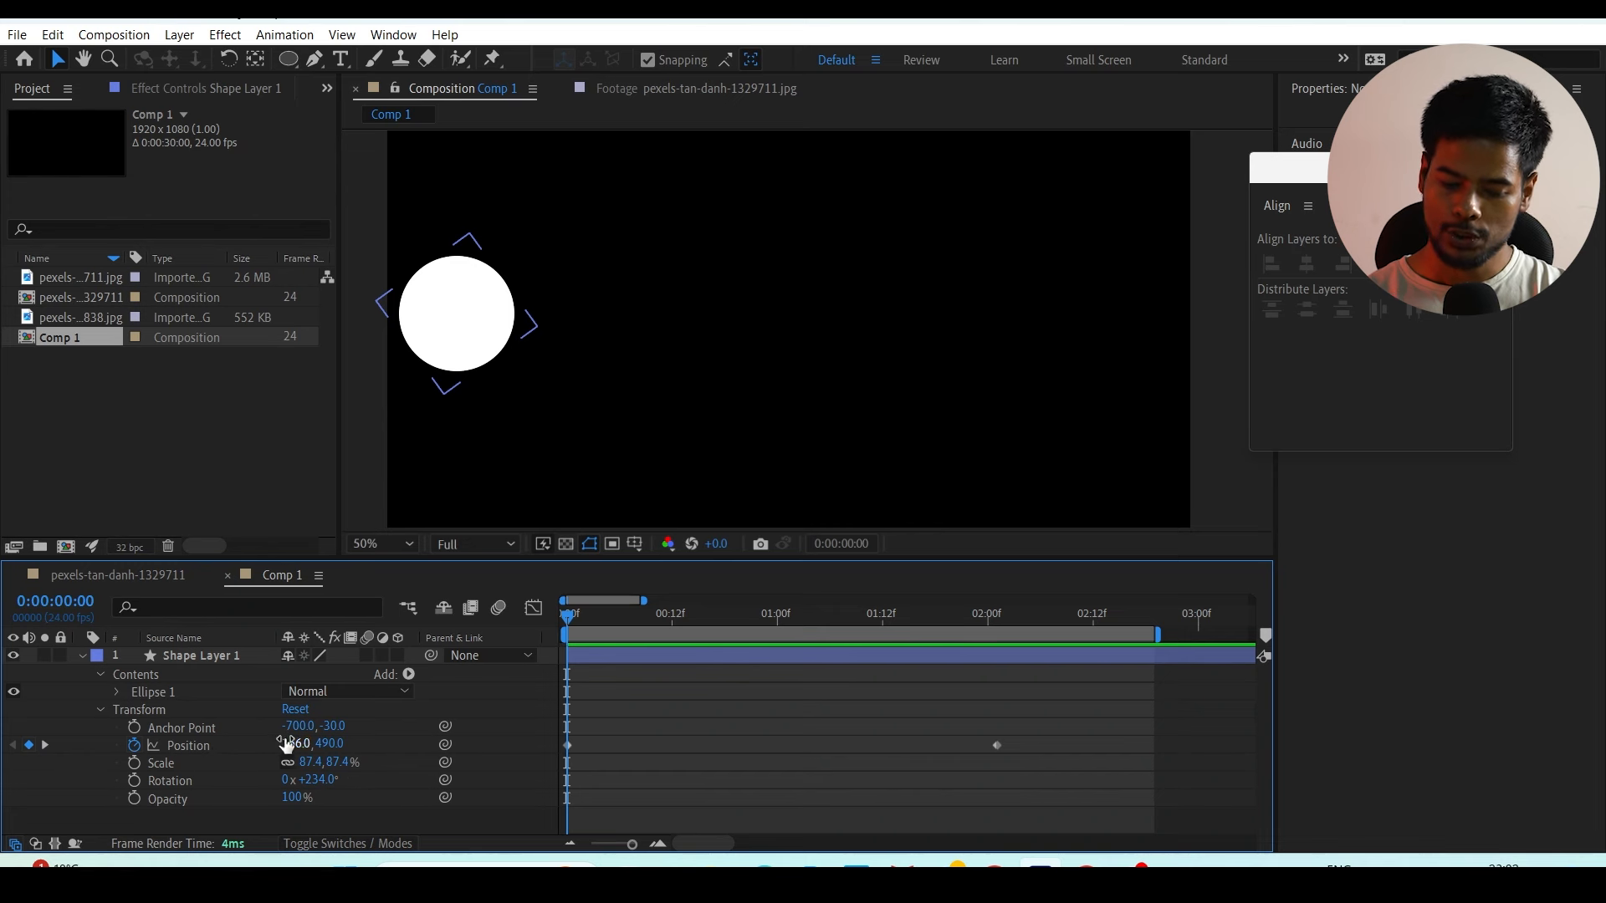
Step: Select both Position keyframes together at 0:00:00:00 and raise the whole motion path to a vertical value of 255
left_click(195, 745)
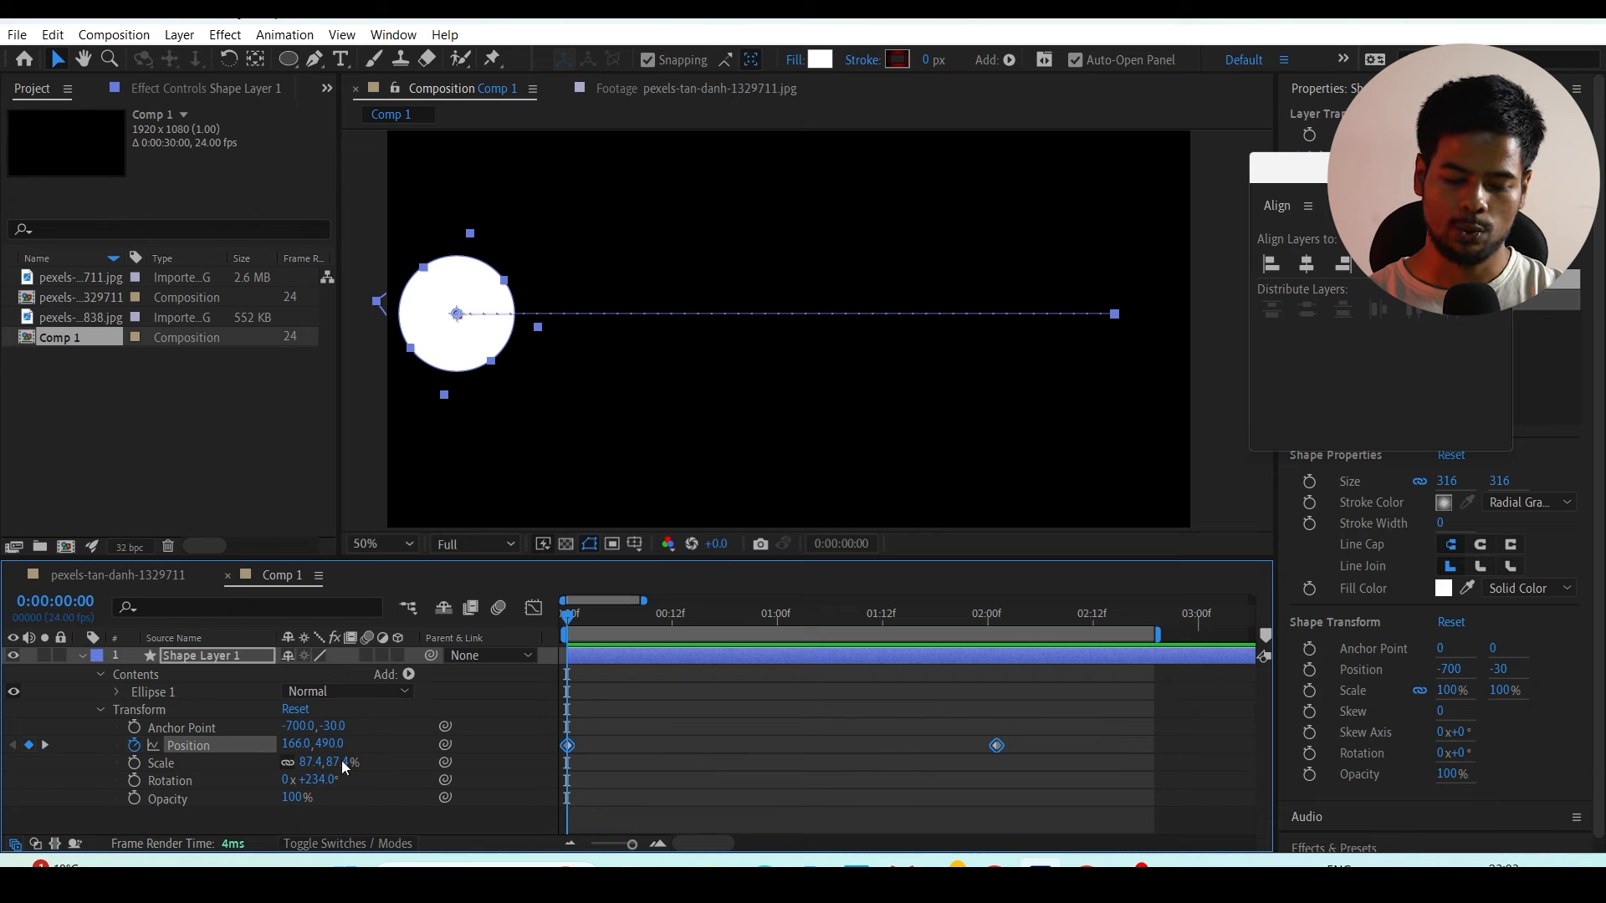
left_click_drag(333, 740, 386, 439)
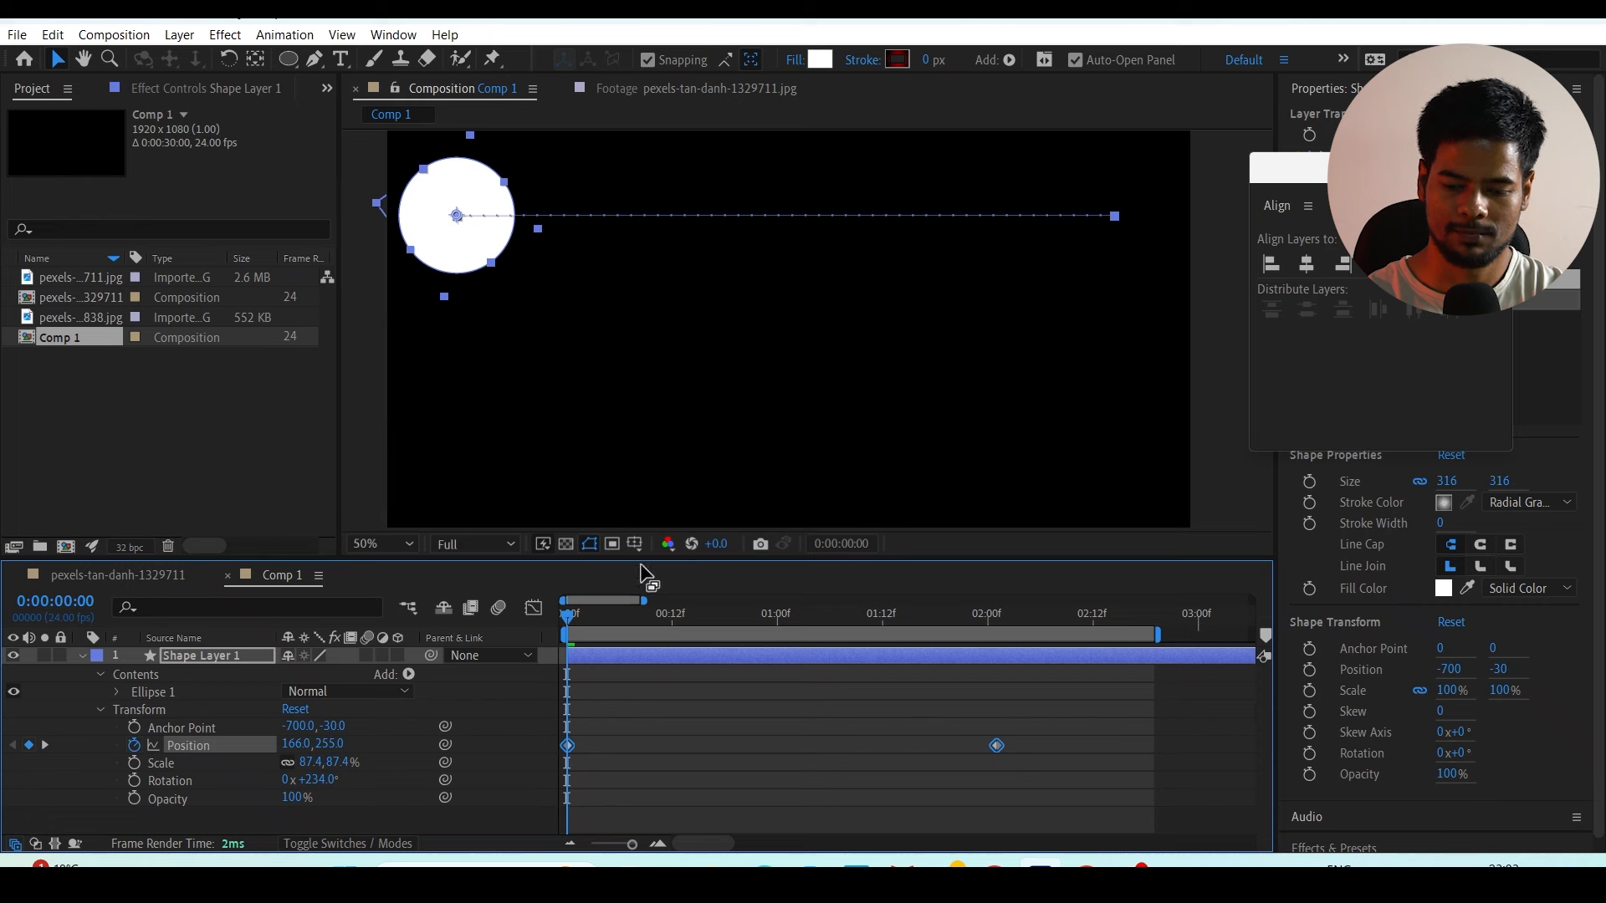
left_click(662, 725)
Step: Play and scrub the raised horizontal motion, comparing the circle at the start and at the 0:00:02:01 keyframe
key("h")
key("space")
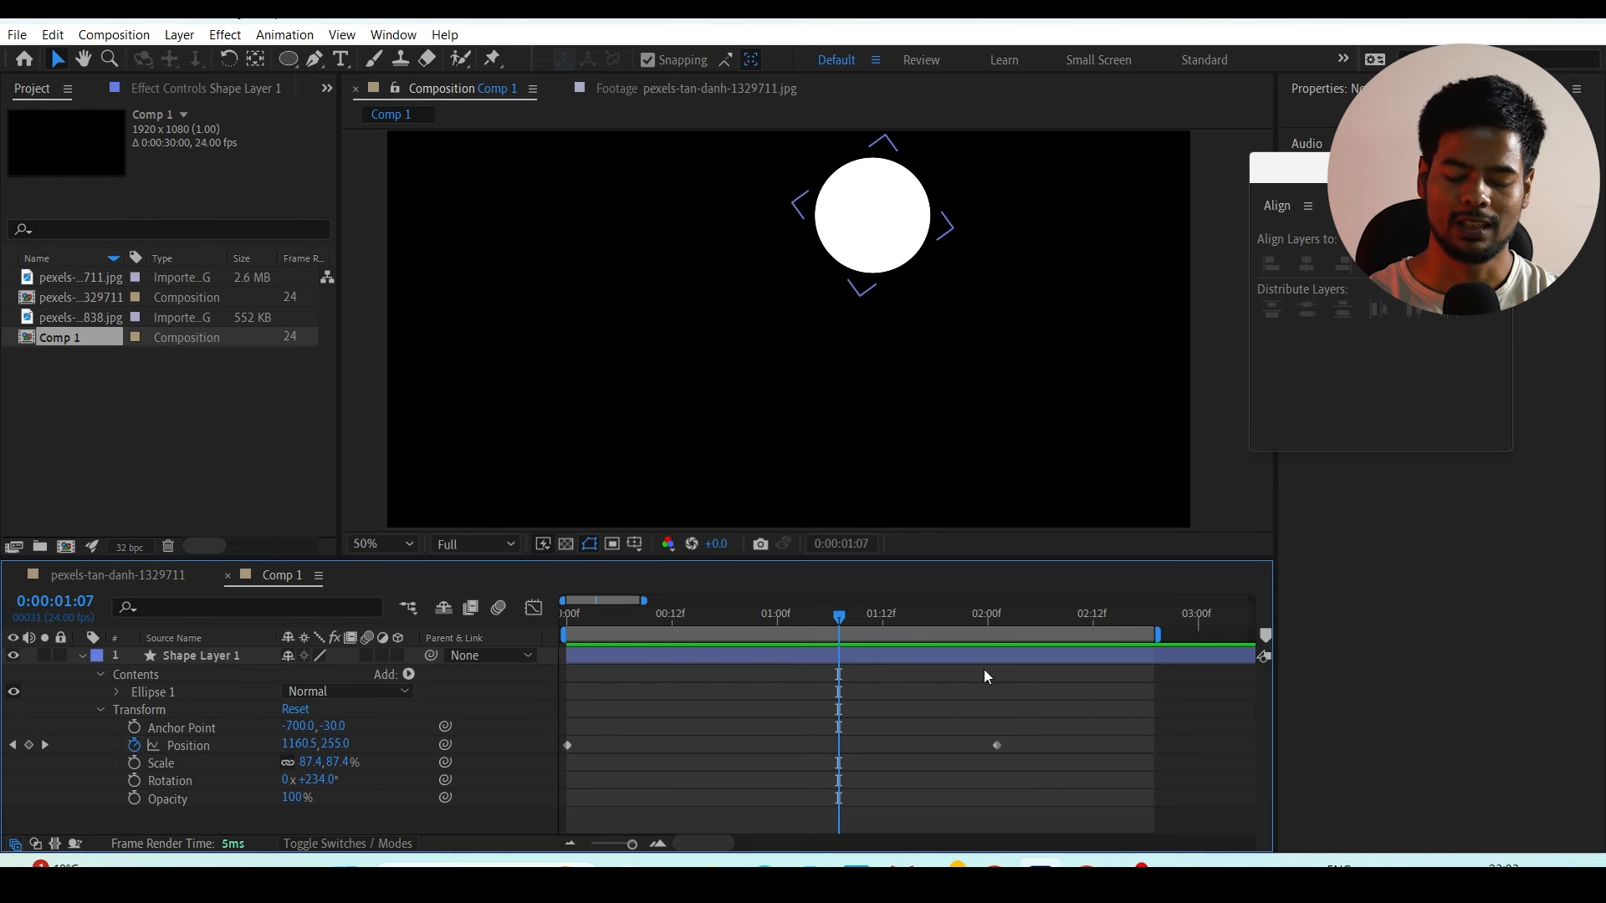
left_click_drag(690, 614, 562, 634)
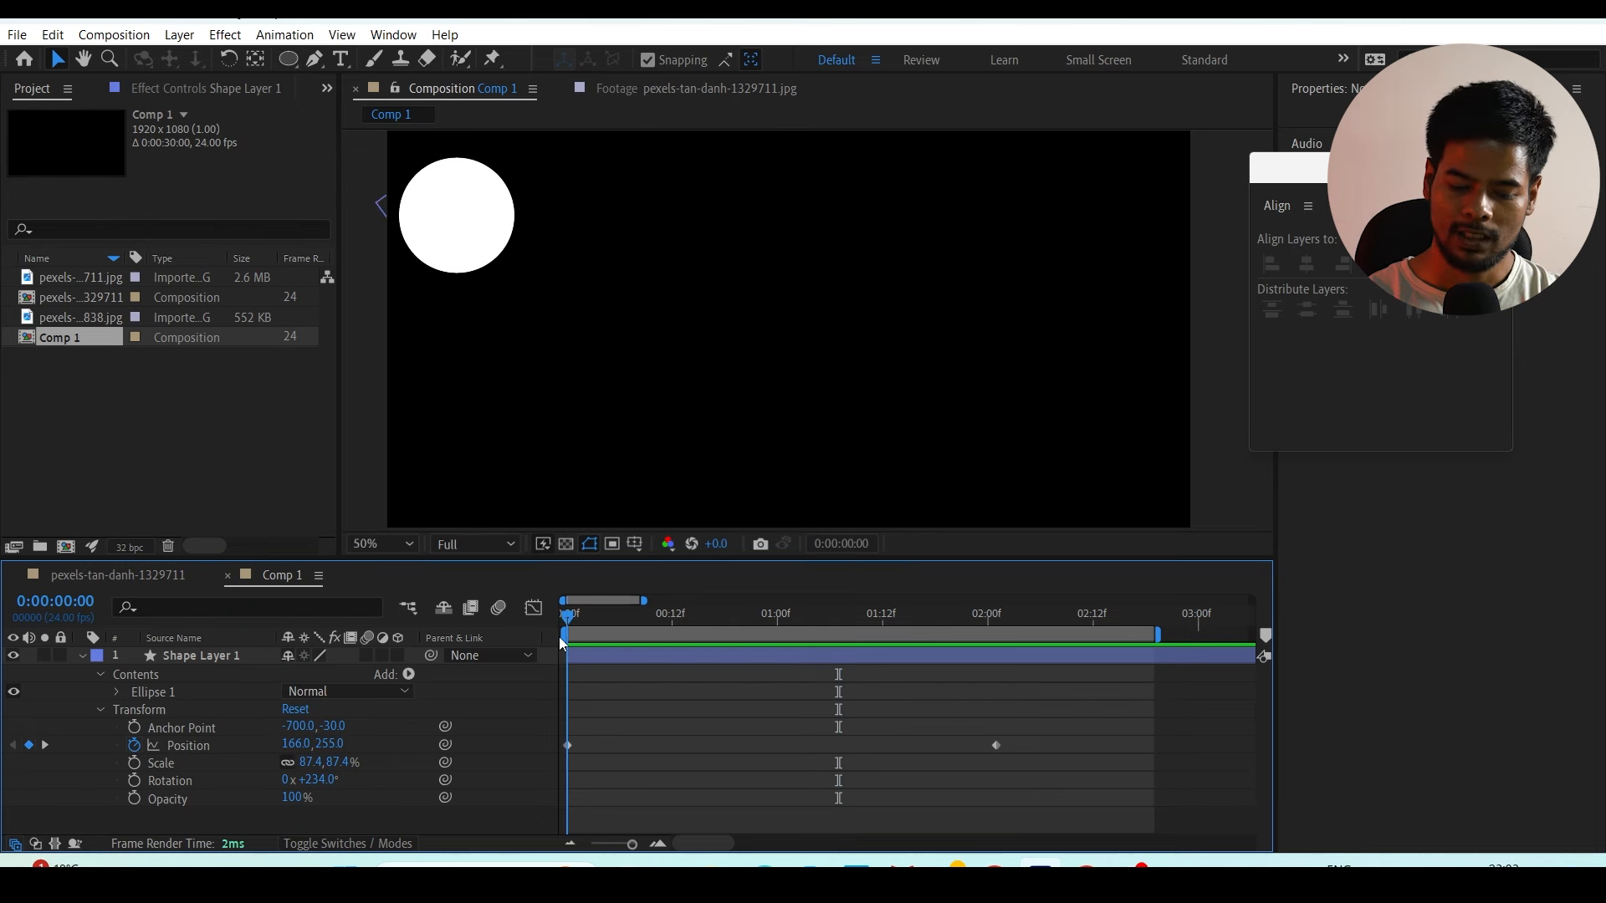
left_click(201, 751)
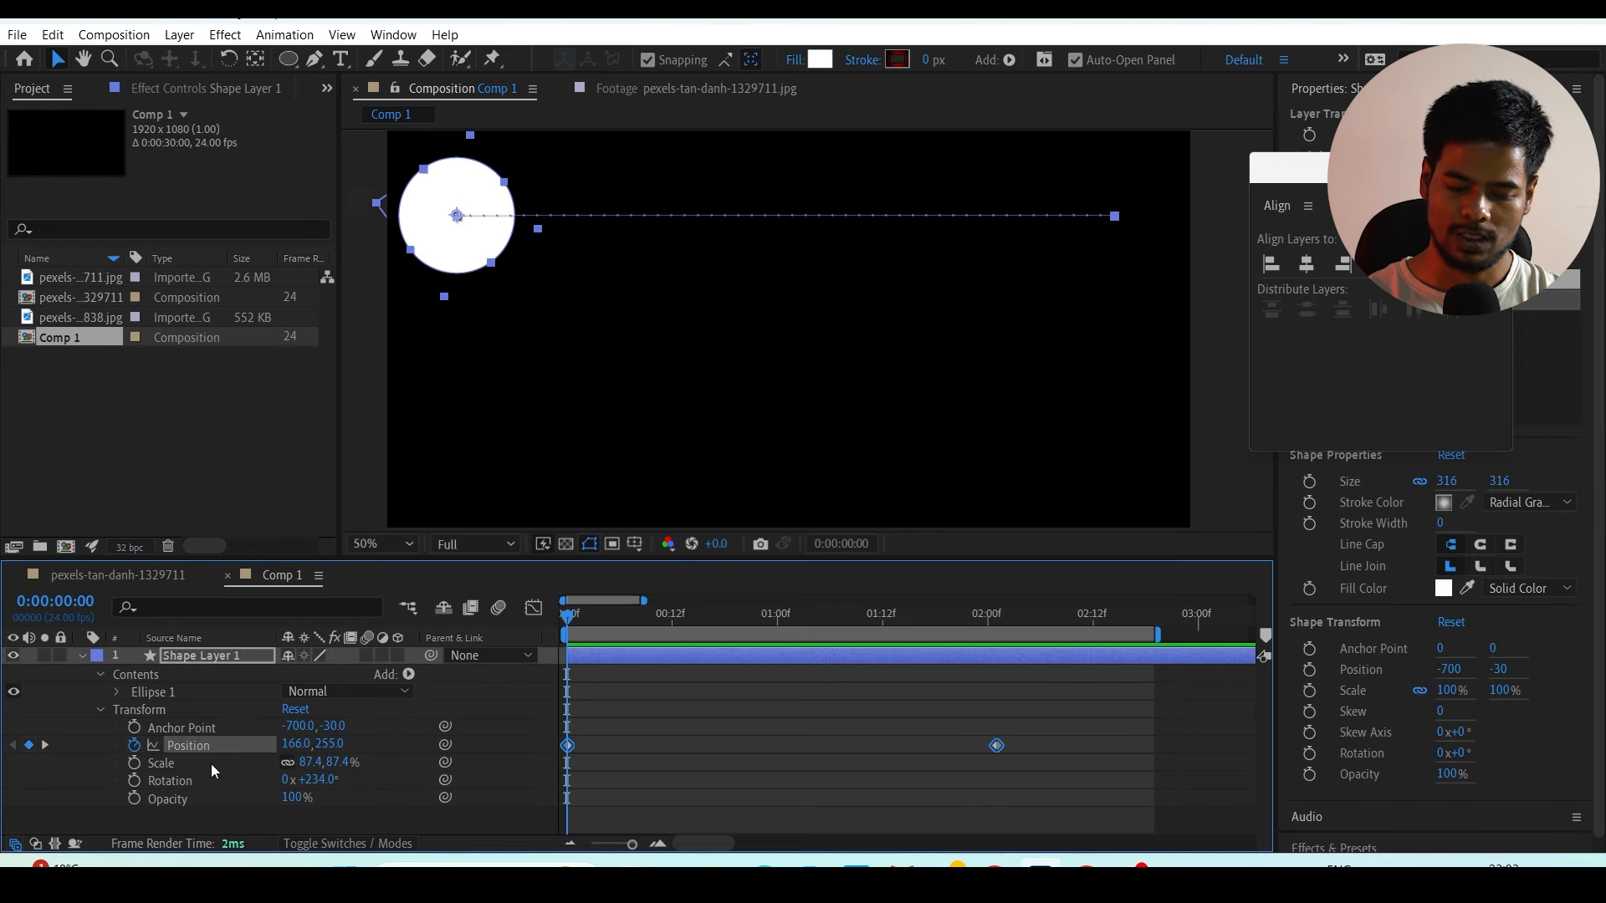
left_click(712, 781)
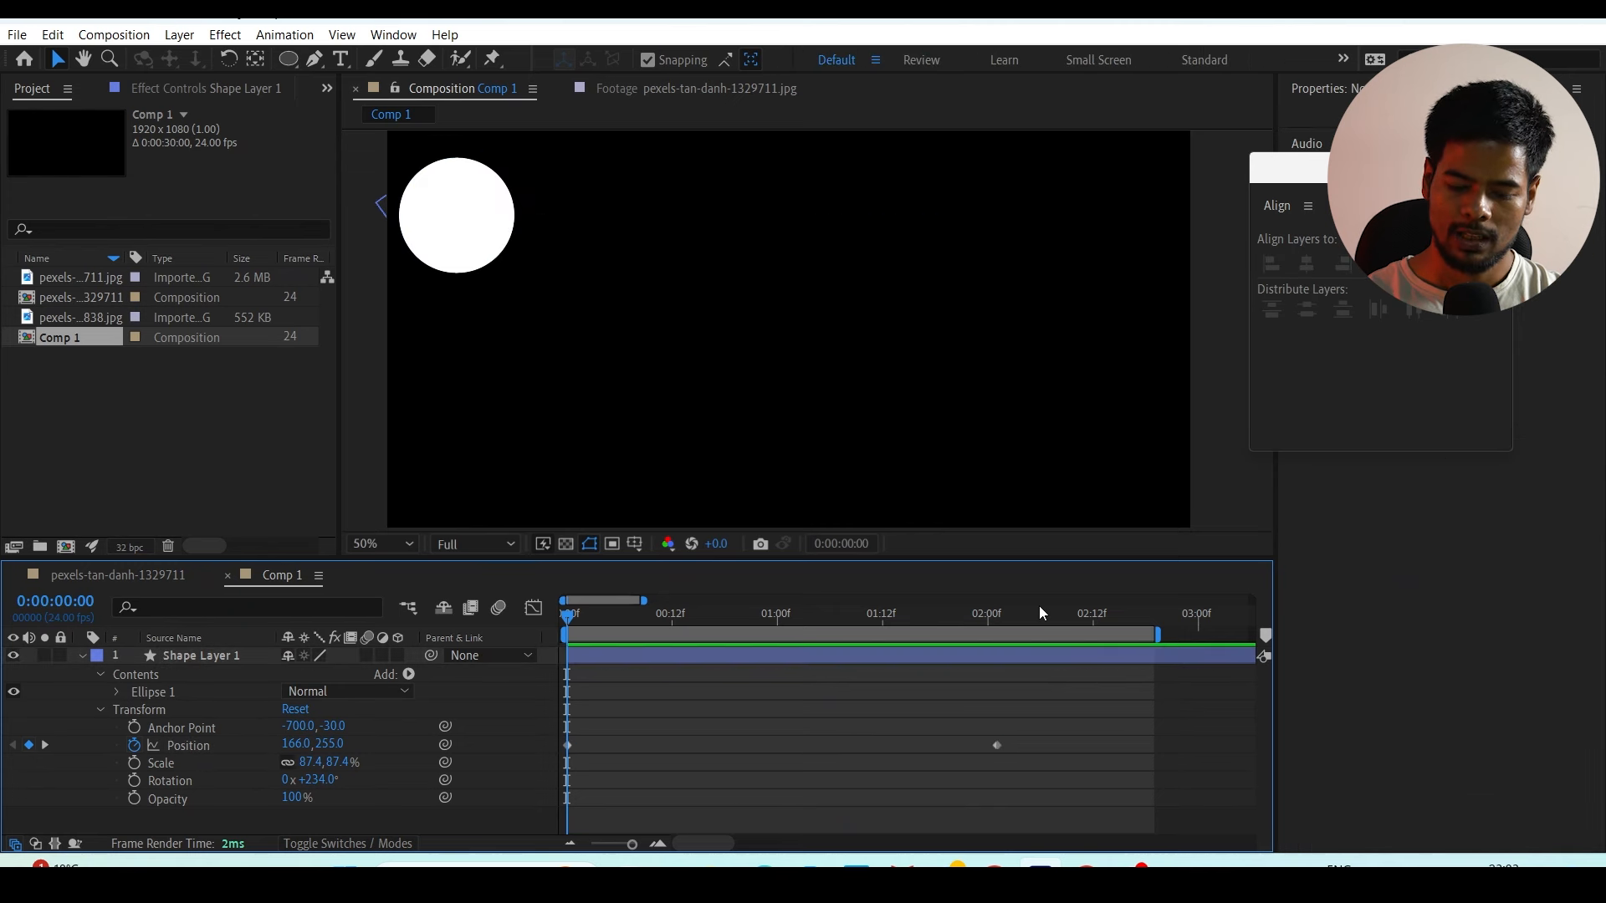
left_click(997, 615)
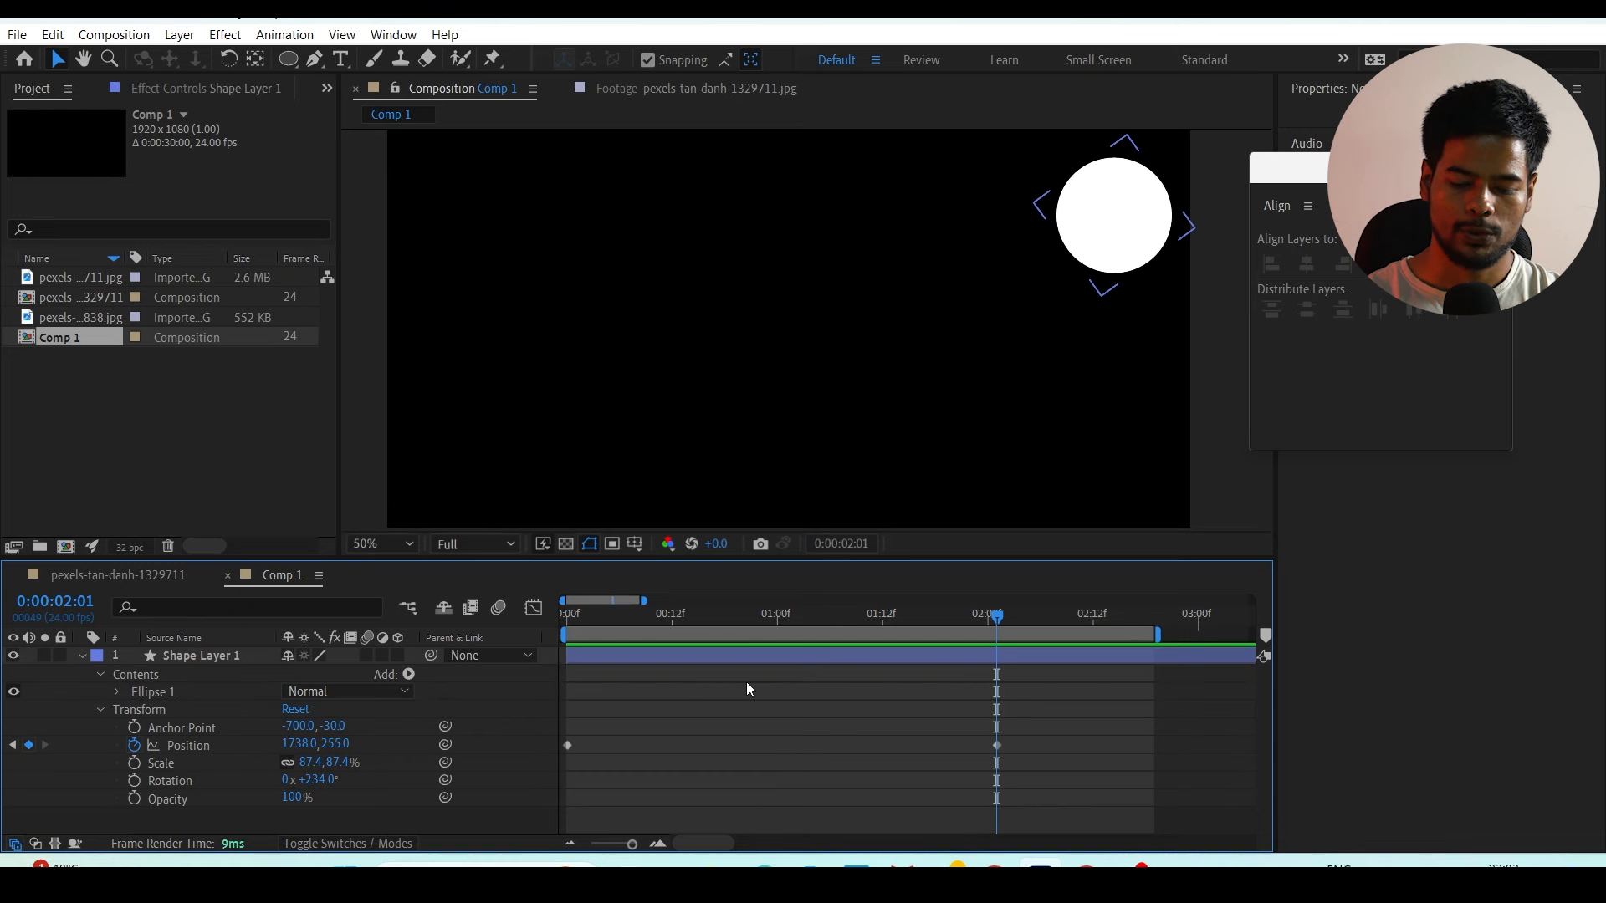
left_click_drag(793, 619, 699, 617)
left_click_drag(639, 693, 936, 786)
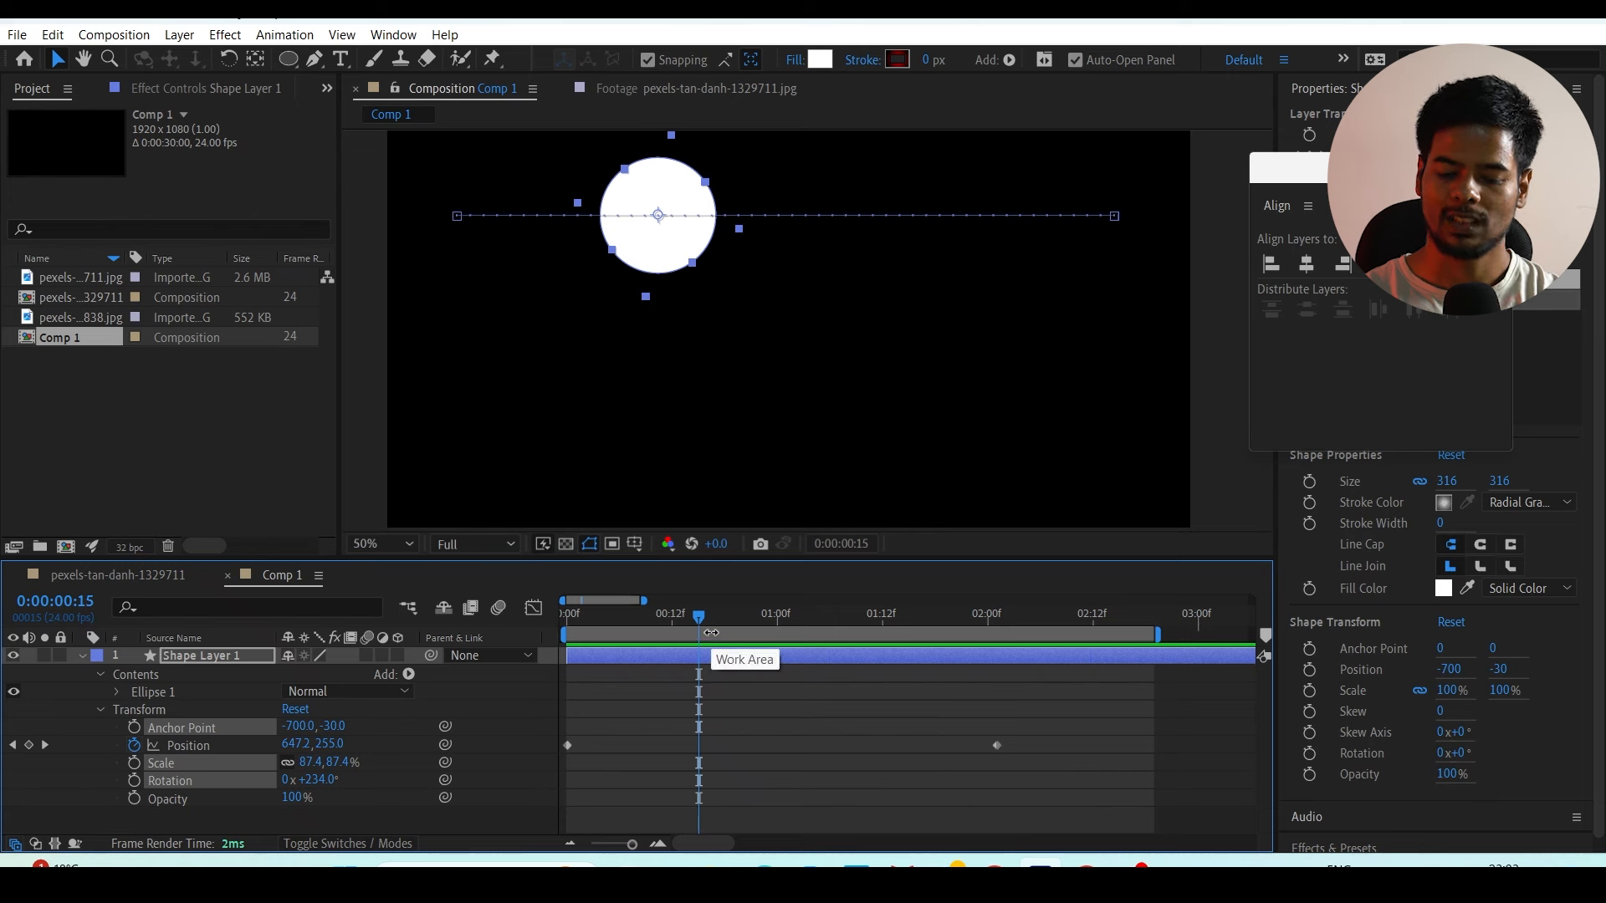
key("Home")
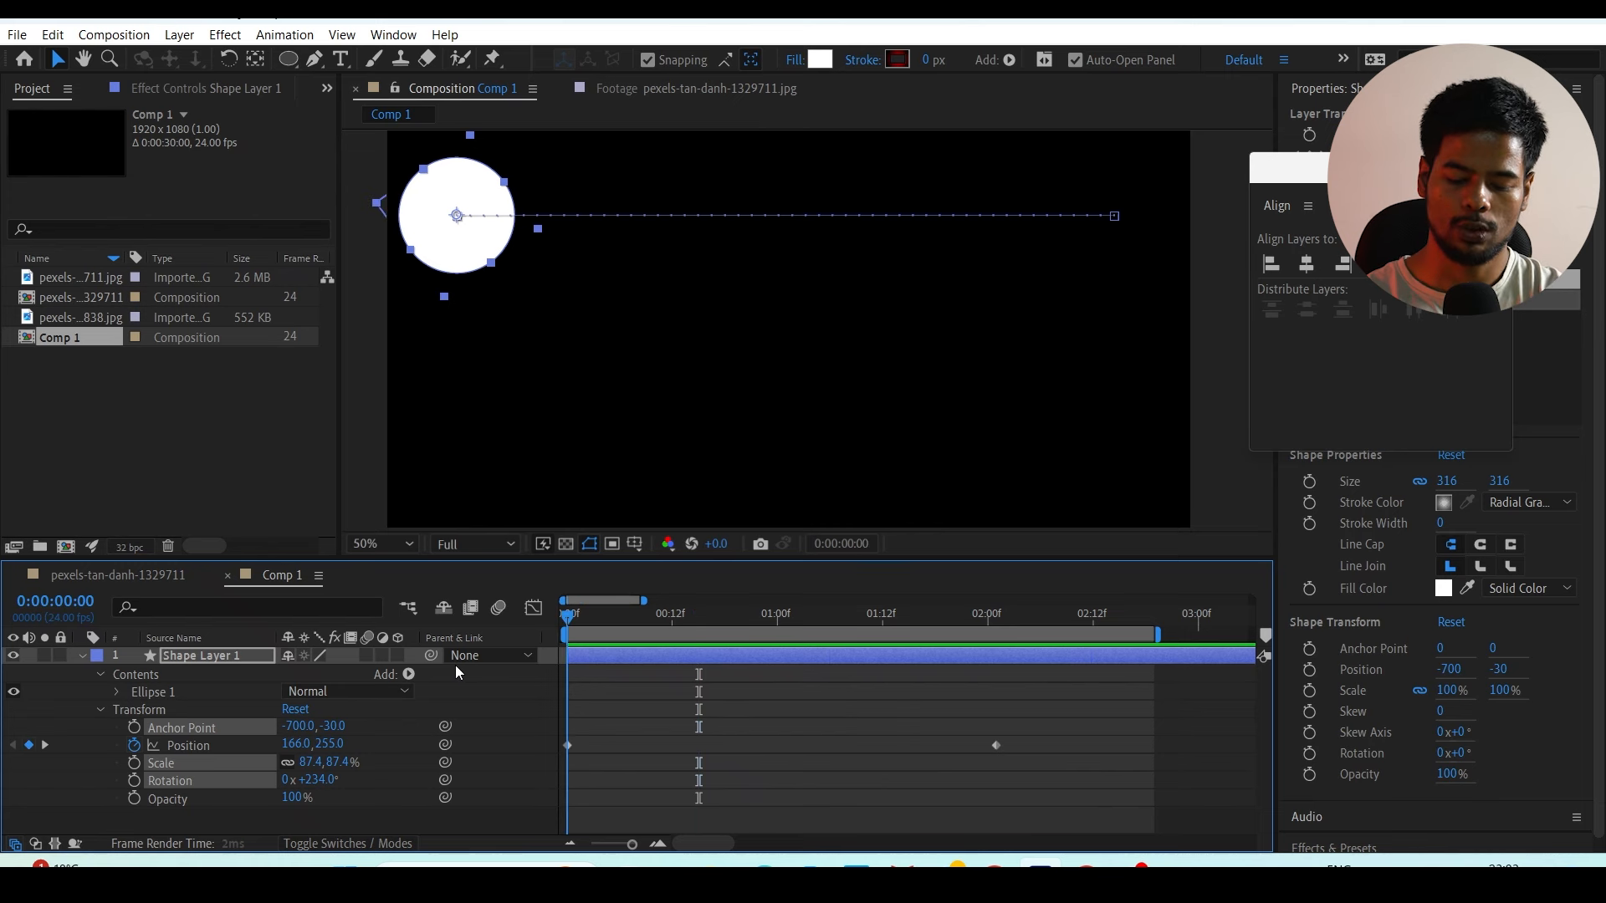
Step: Move the second Position keyframe earlier, to 0:00:01:00, to speed up the circle's motion
left_click(194, 746)
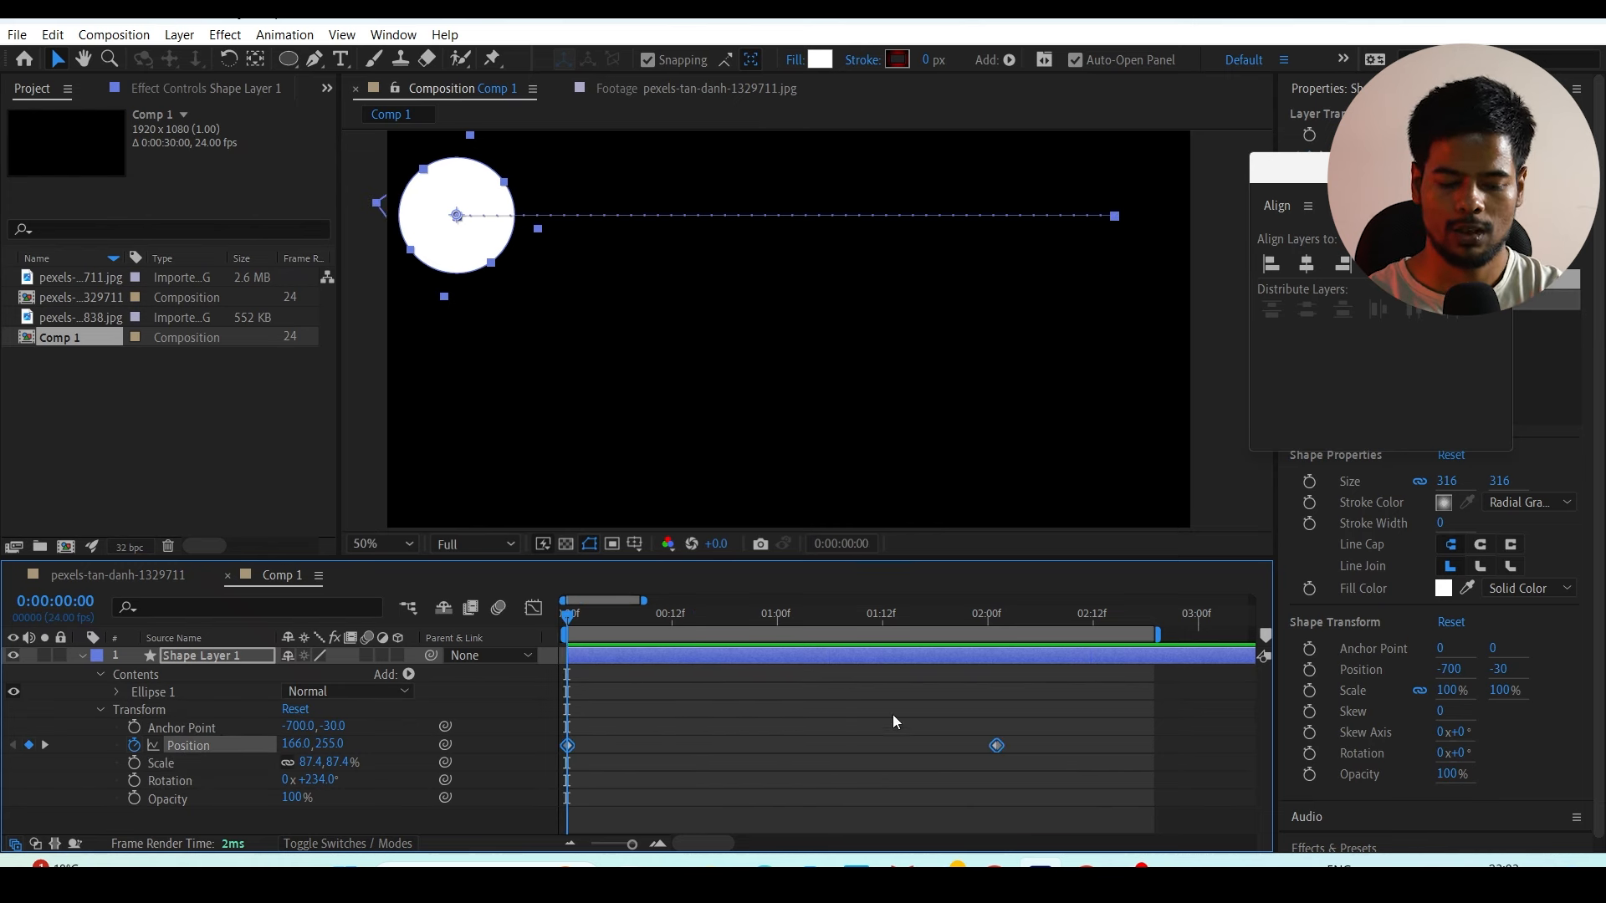
left_click(996, 617)
left_click_drag(996, 746, 776, 745)
Step: Select both Position keyframes at 0:00:00:00 and lower the whole motion path to a vertical value of 459
key("Home")
left_click(225, 743)
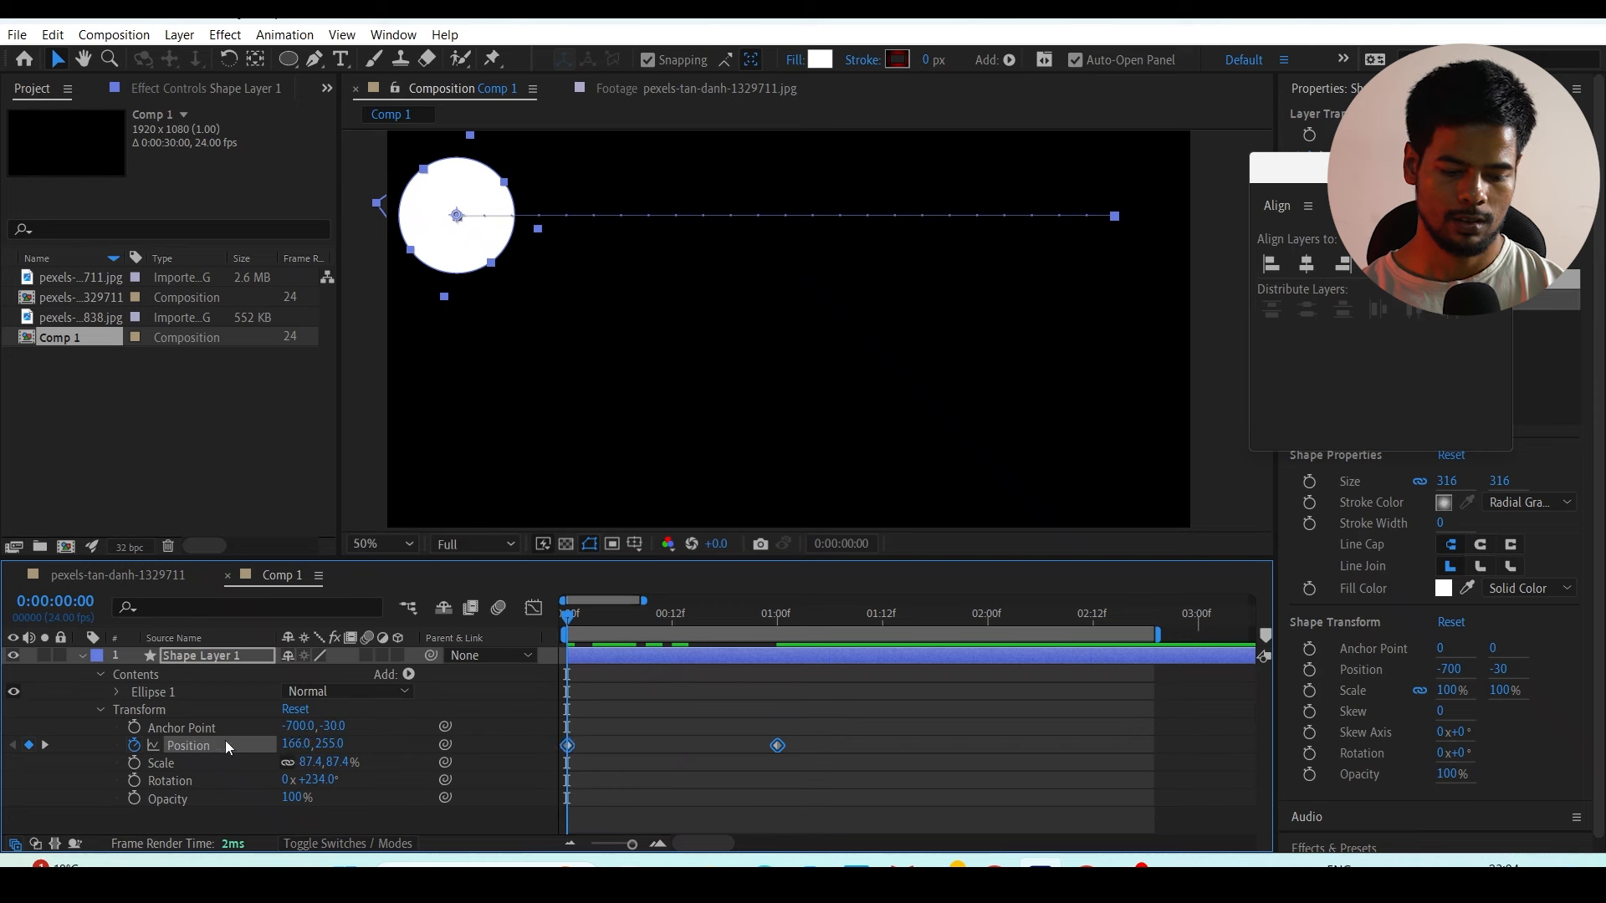
left_click_drag(329, 744, 500, 744)
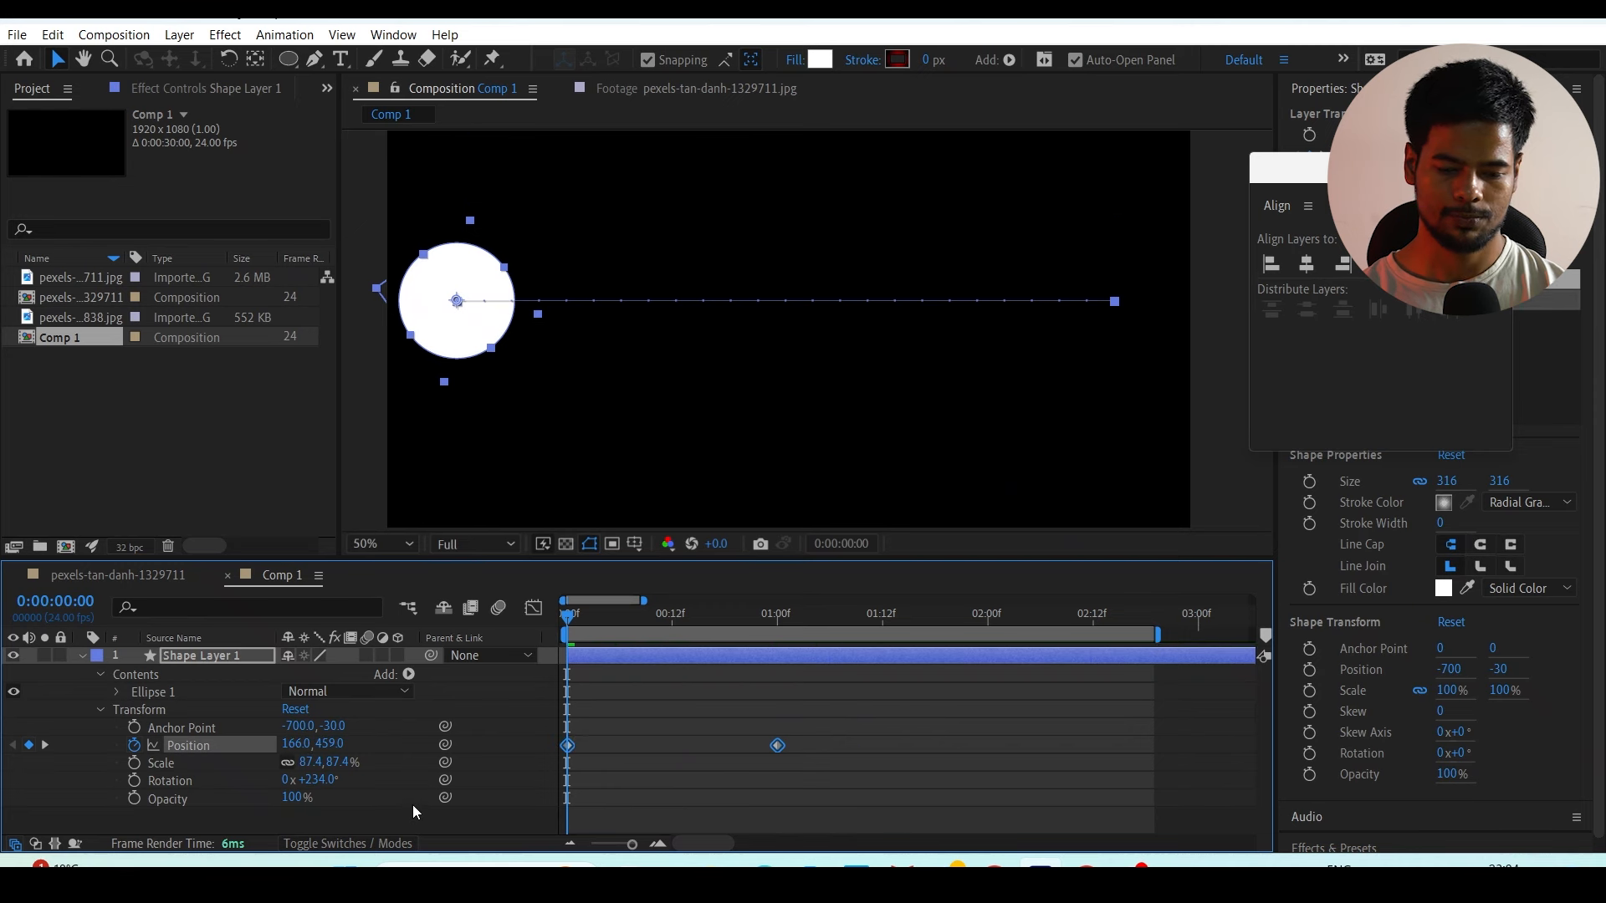
Step: Move the whole motion path to a vertical Position value of 480 and play the circle's motion
left_click_drag(335, 744, 351, 744)
left_click(413, 730)
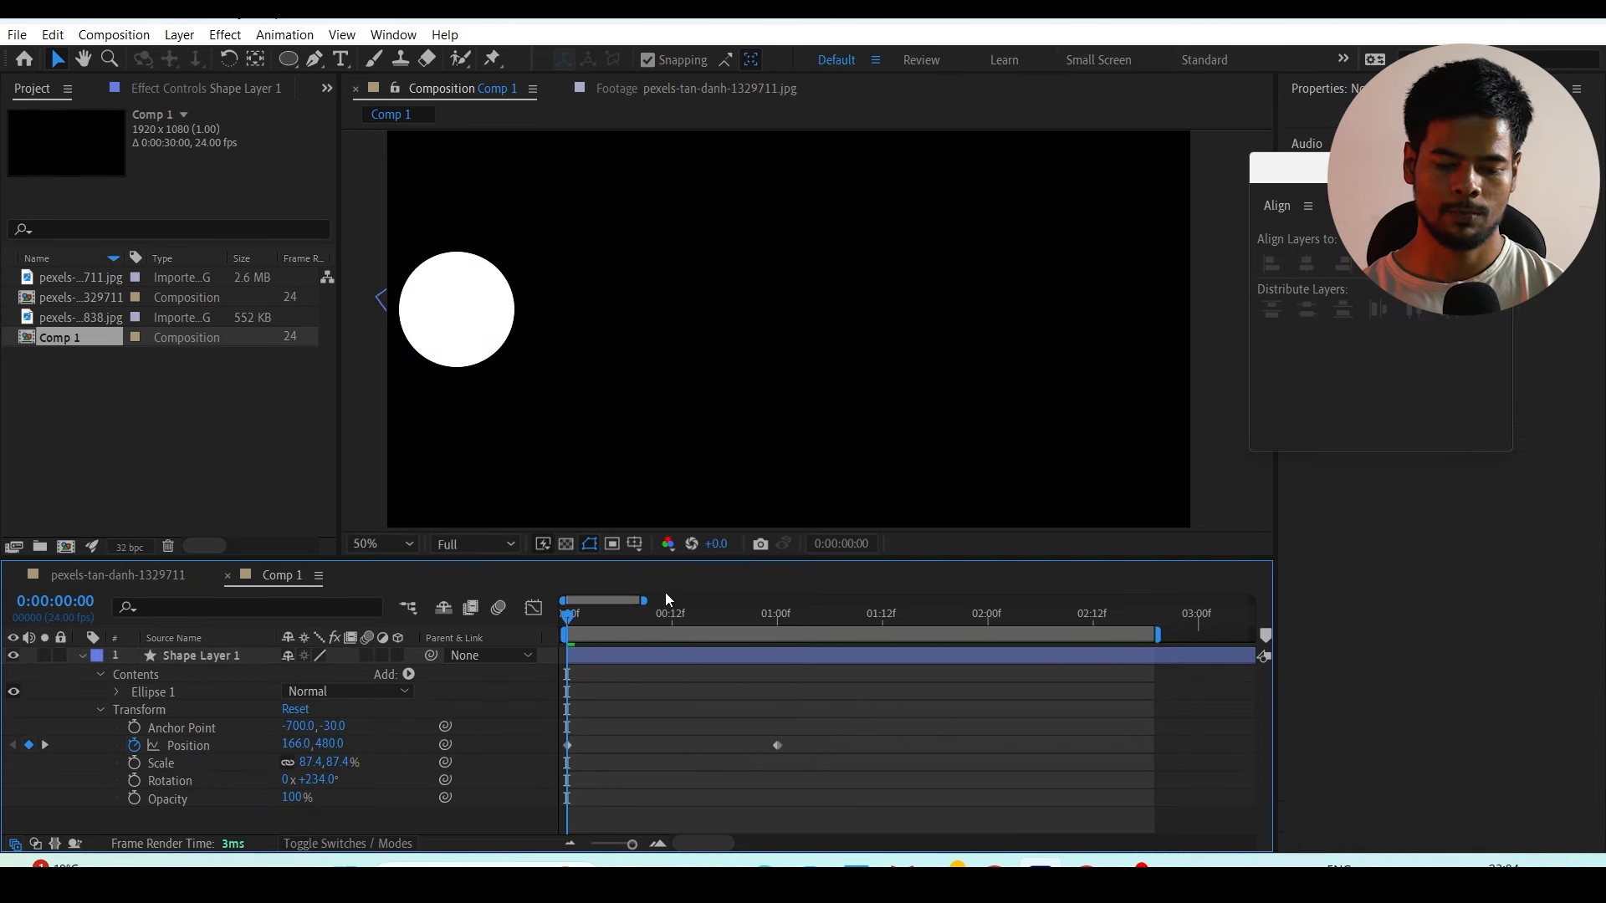
key("space")
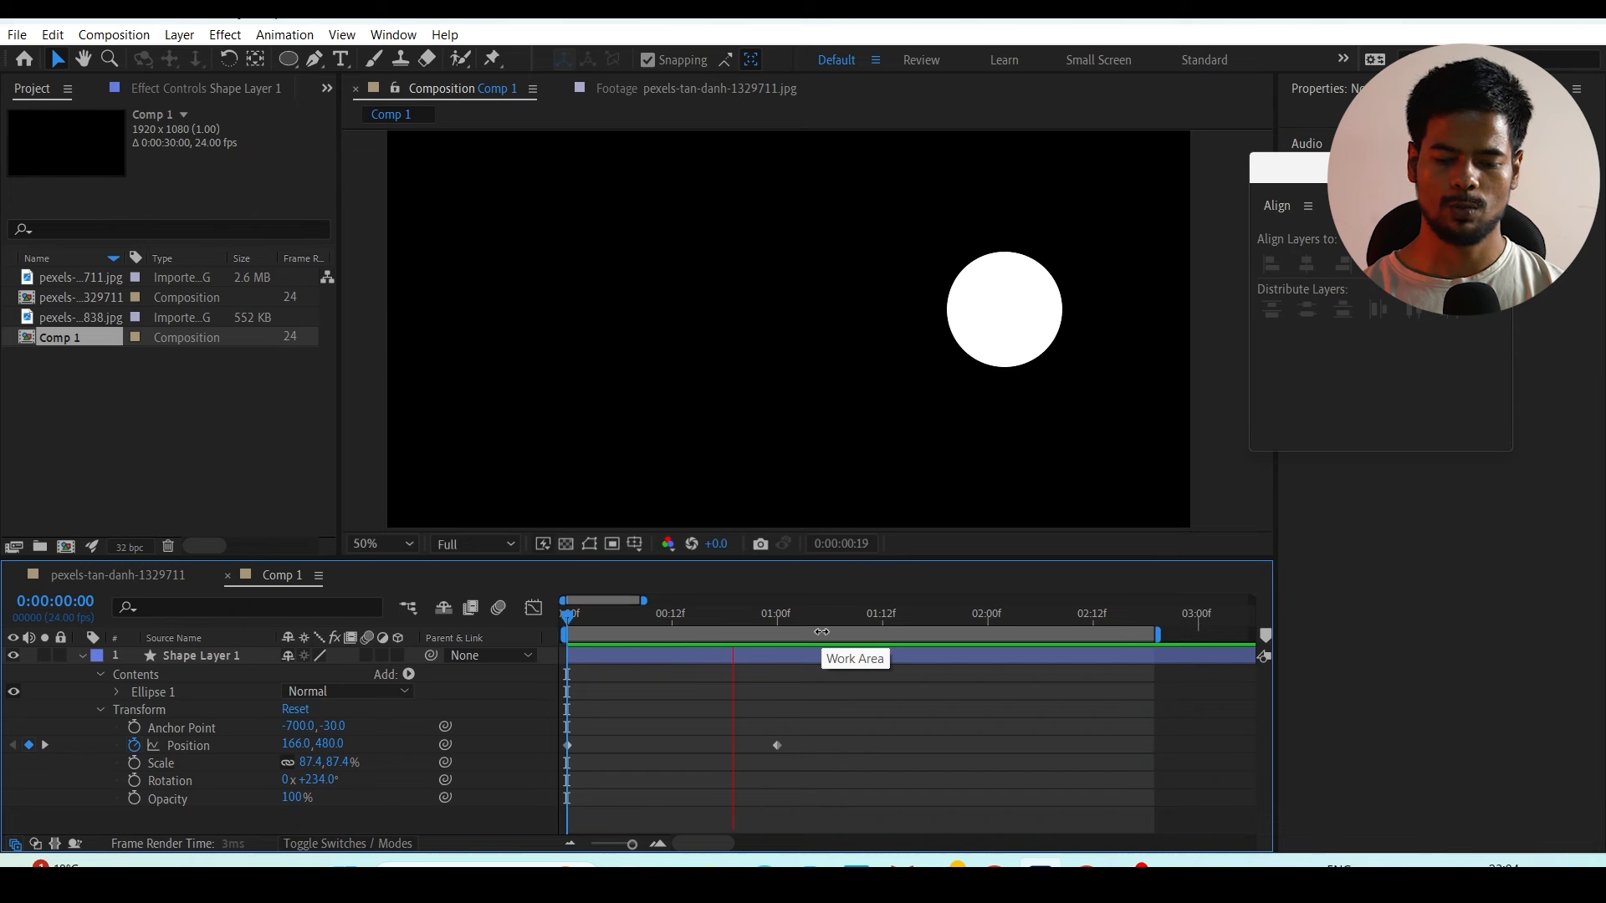
key("space")
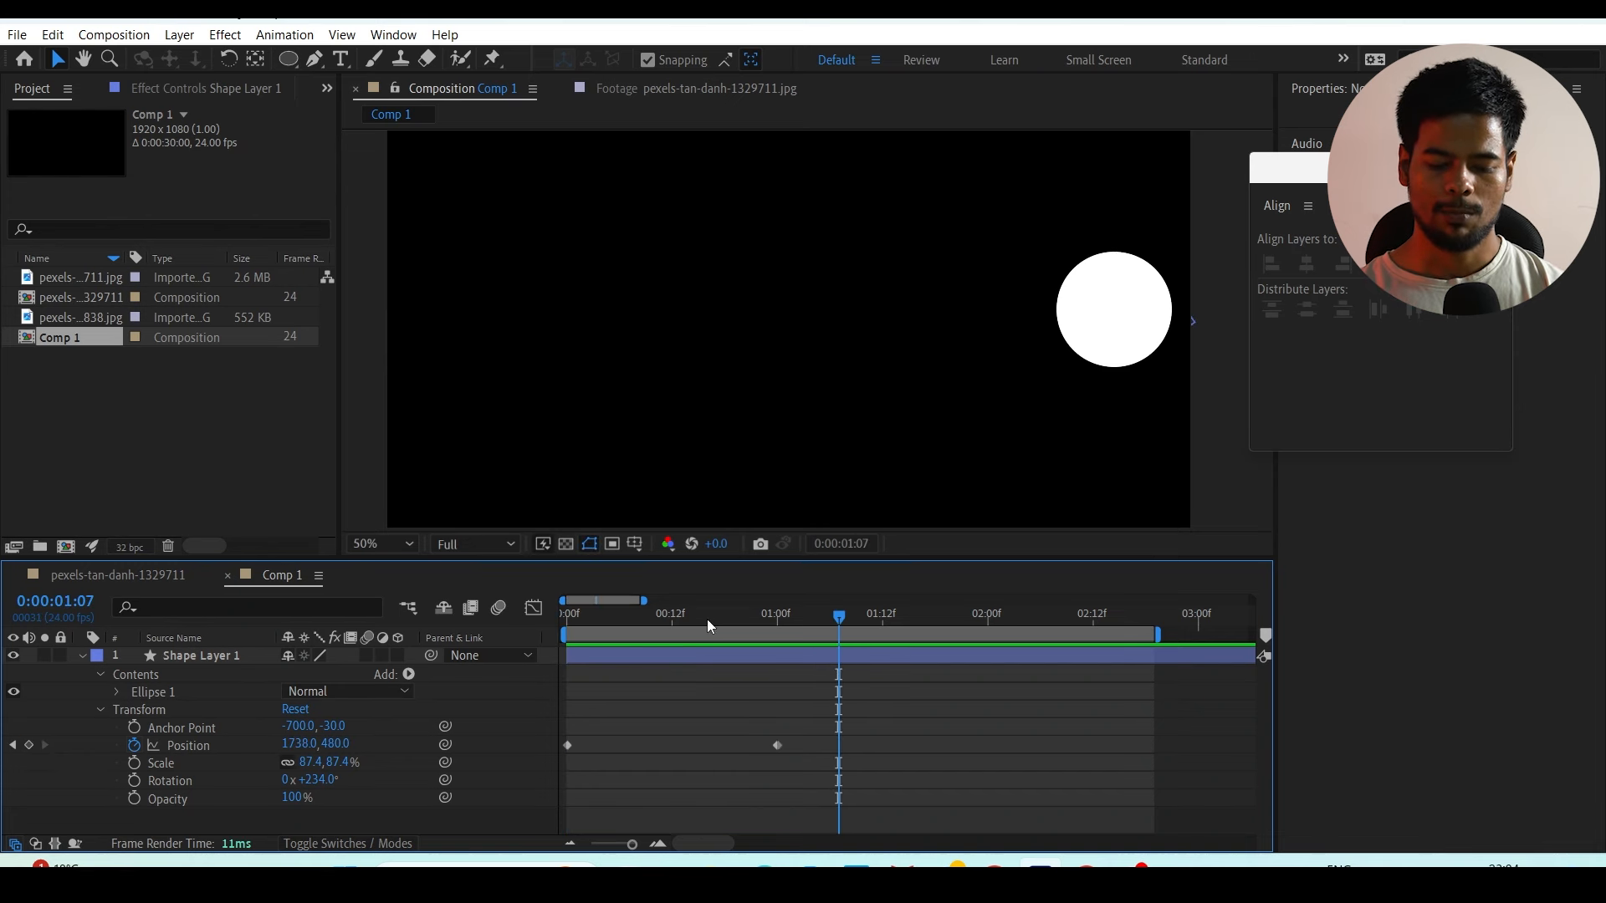
Step: Go to 0:00:00:11 and enable motion blur for both the circle's layer and the composition
left_click(663, 617)
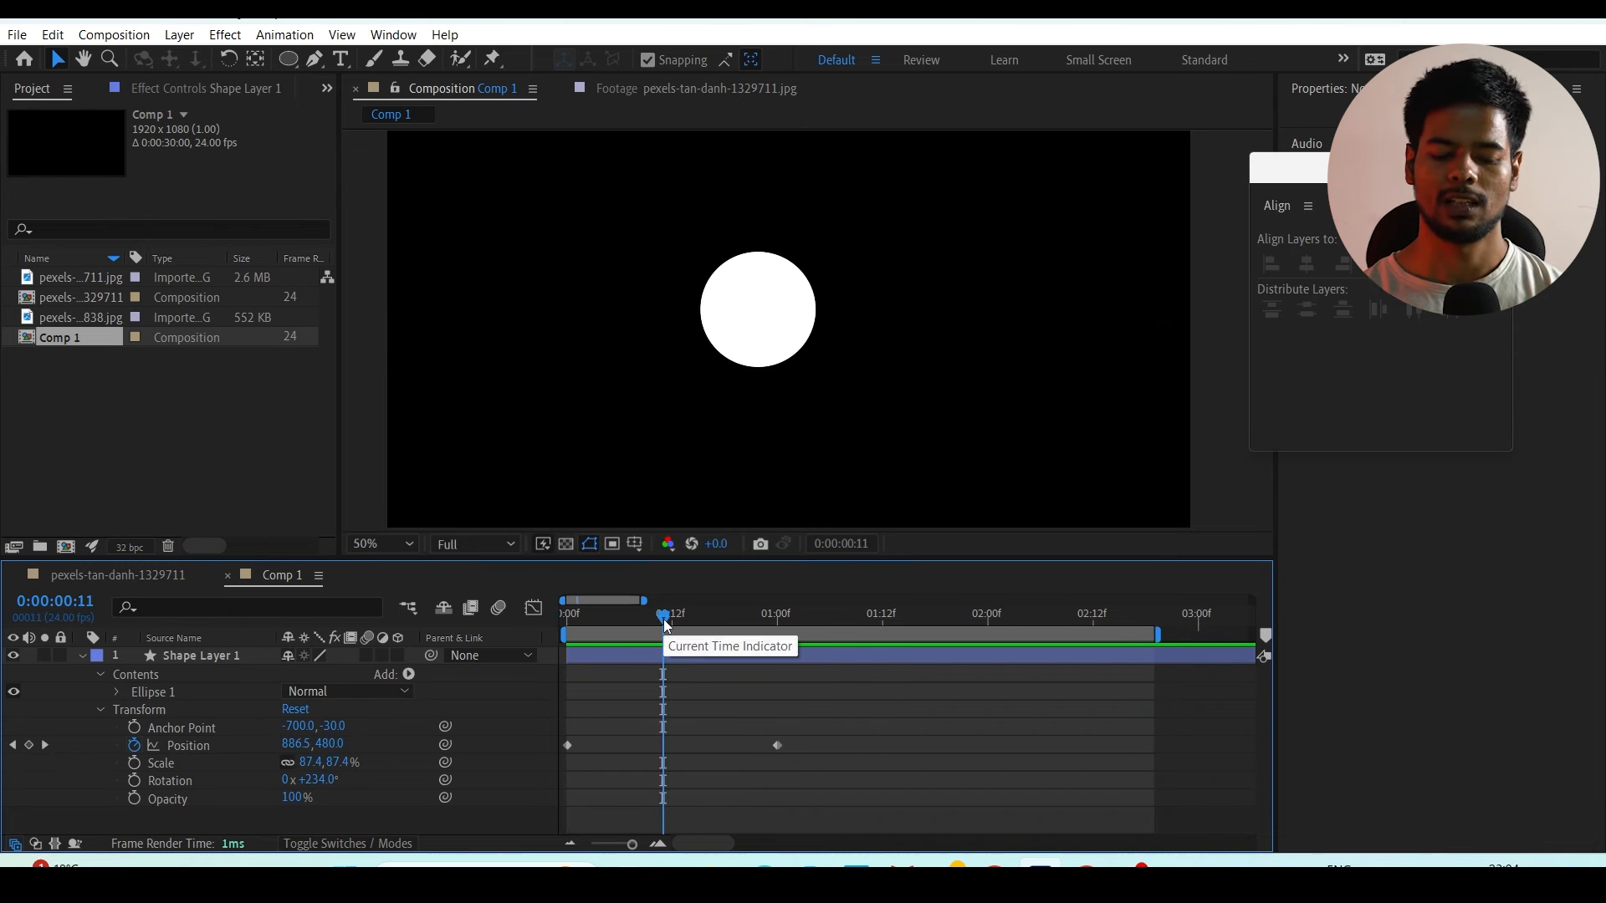
left_click(367, 655)
left_click(499, 608)
scroll(796, 276, "up", 1)
Step: In the advanced composition settings for Comp 1, set the motion blur shutter angle to 180°
left_click(201, 655)
key("ctrl+k")
left_click(1042, 320)
left_click(1095, 507)
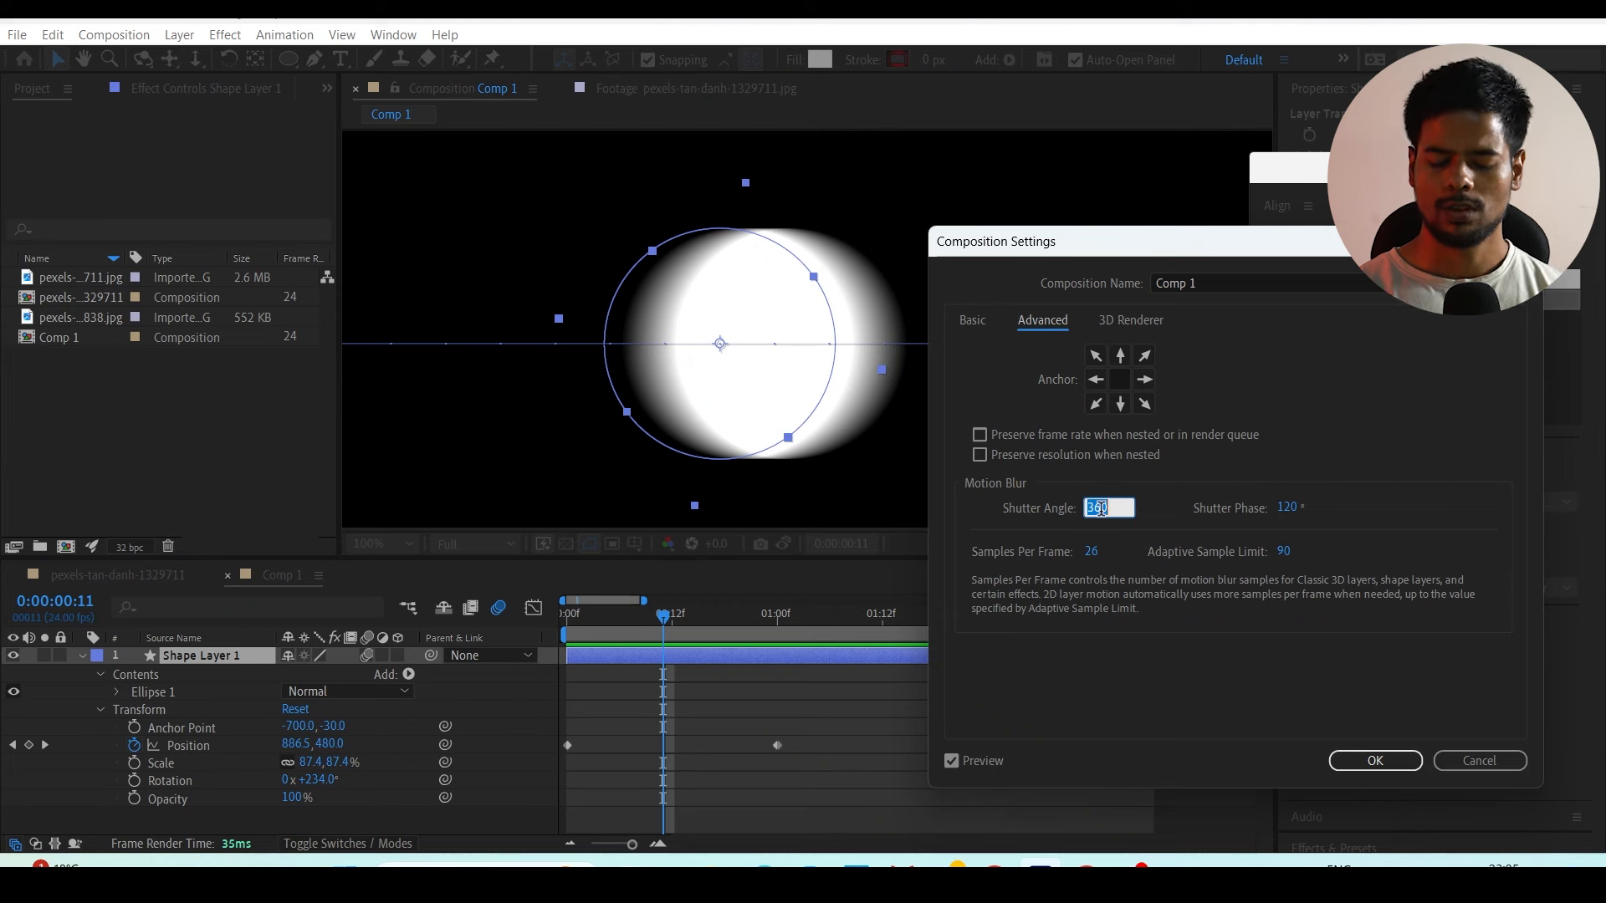
type("180")
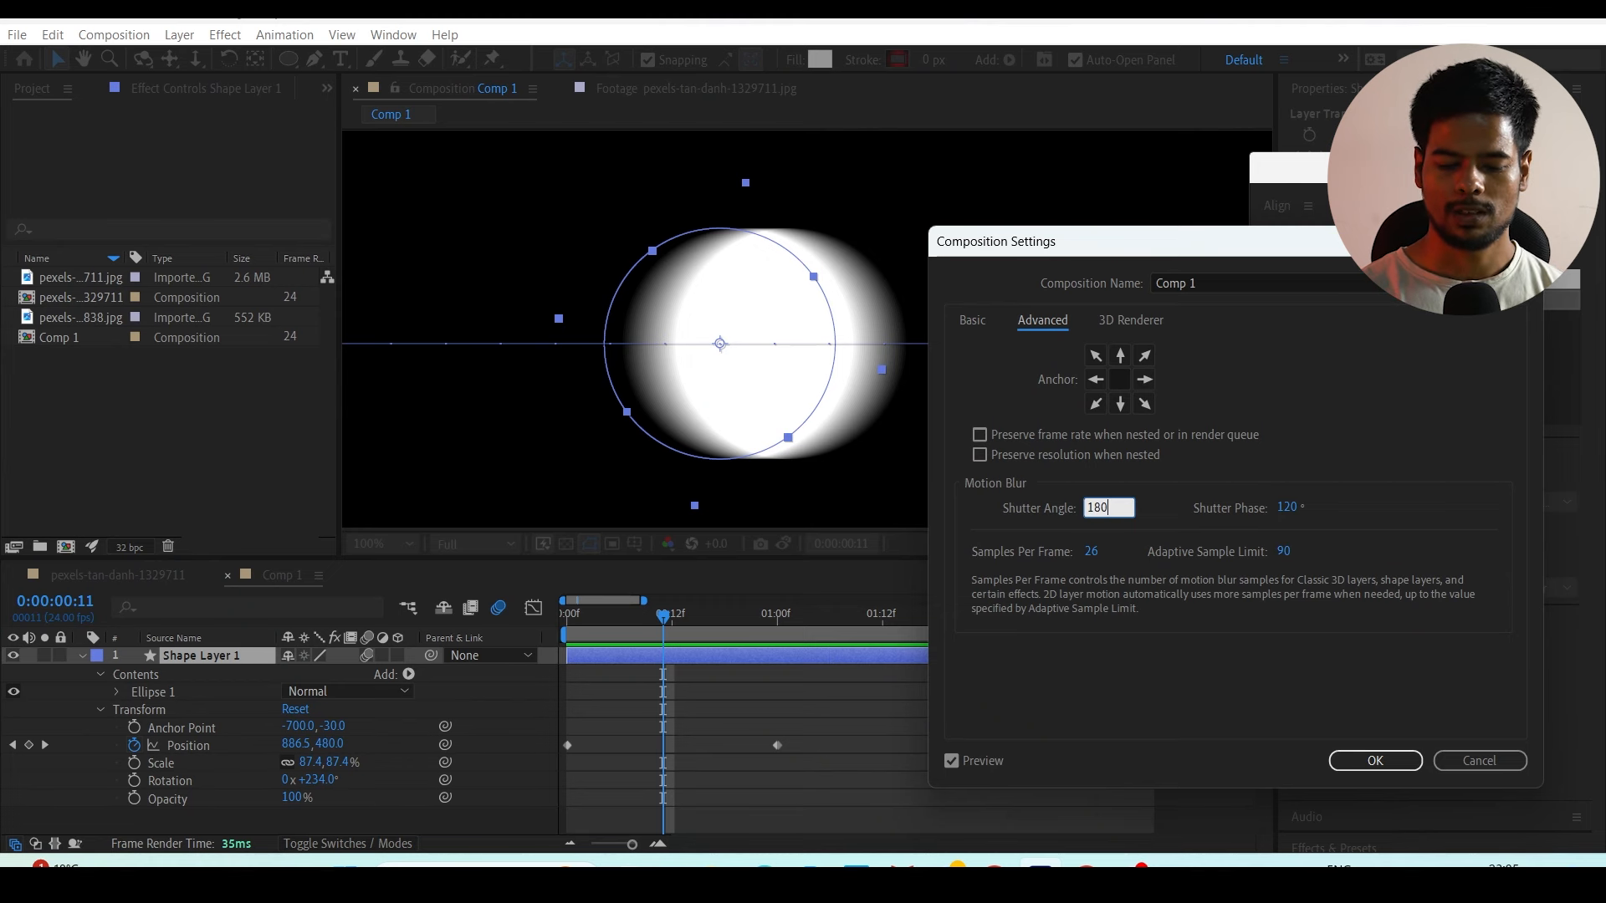
left_click(1247, 692)
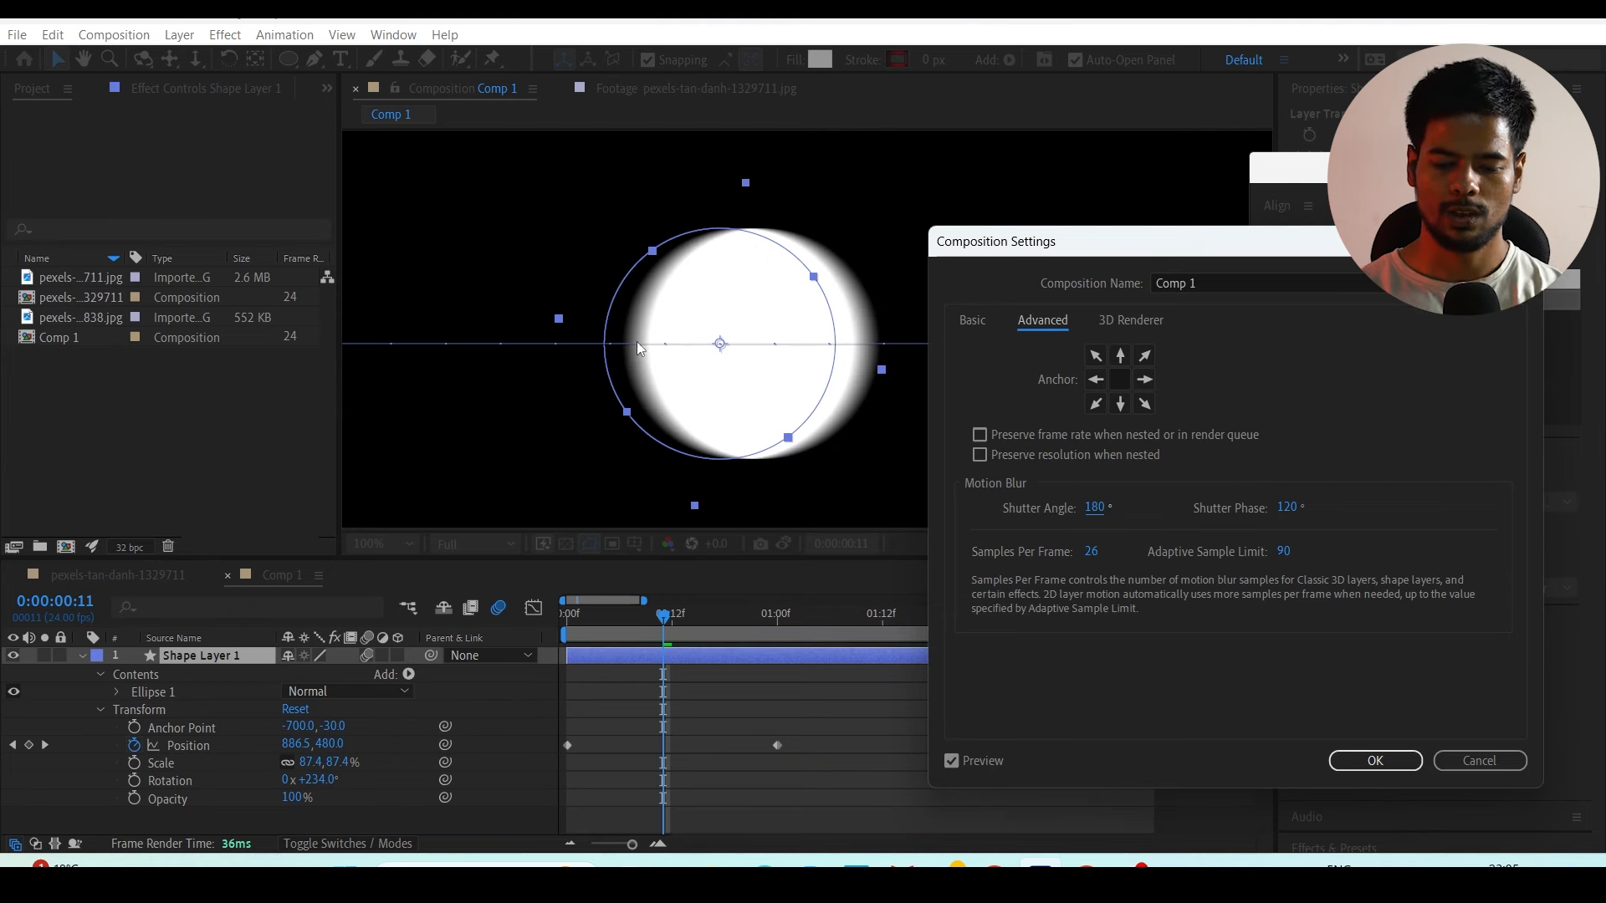
Step: Set the shutter angle to 360°, try a shutter phase of 178° and reduce the phase to 117°
left_click_drag(1016, 242, 1070, 220)
left_click(1154, 487)
type("360")
left_click_drag(1343, 486, 1397, 472)
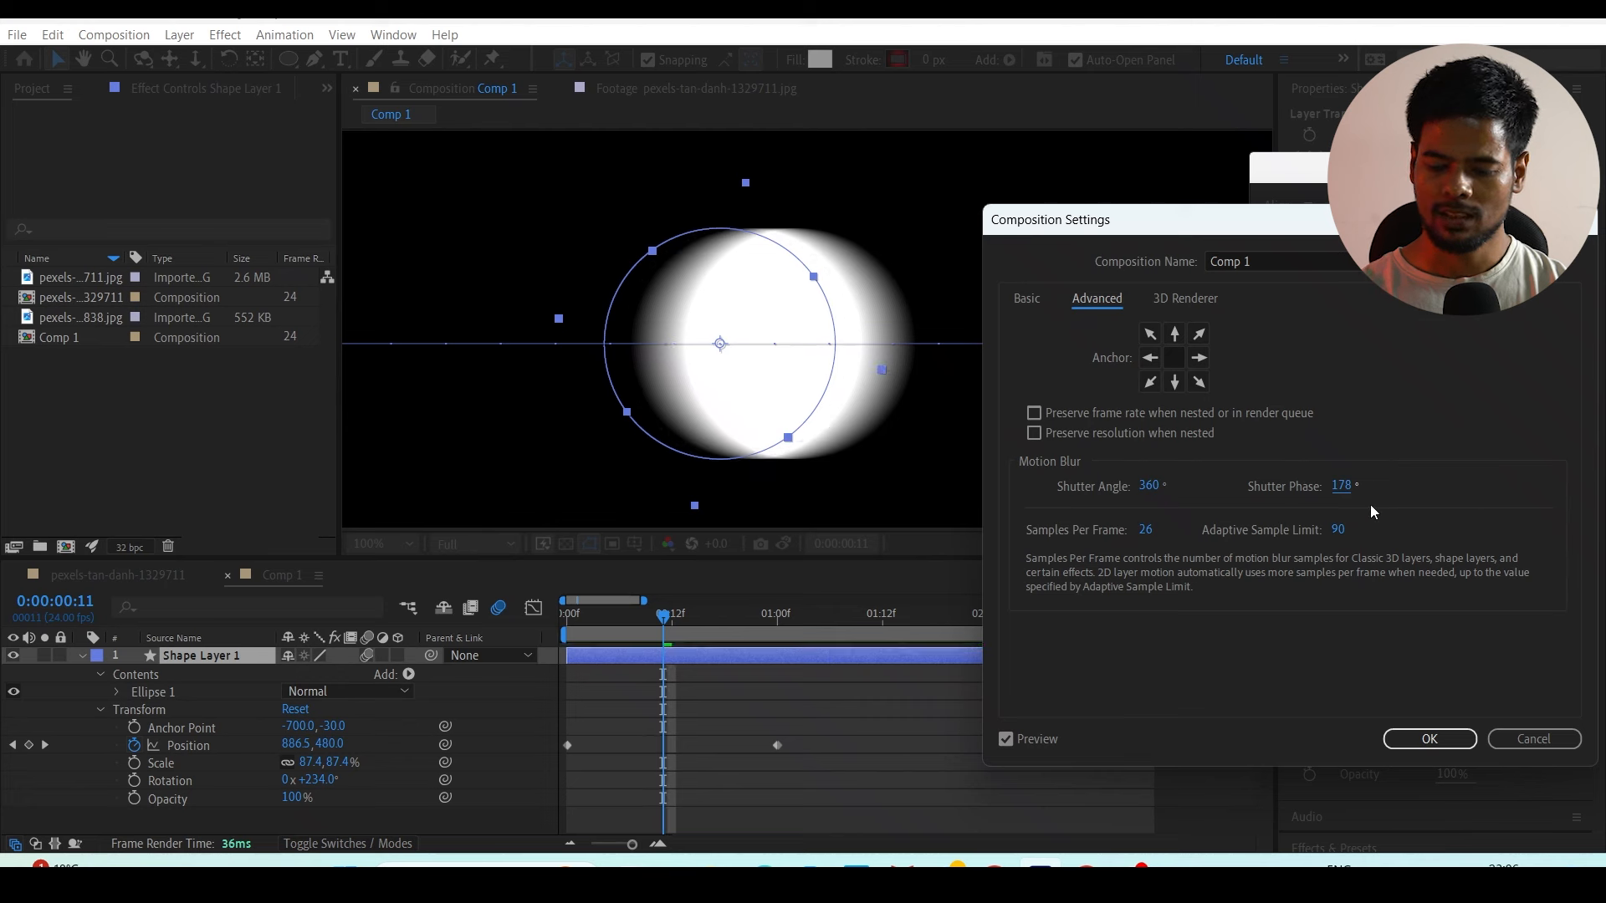
left_click_drag(1340, 486, 1384, 449)
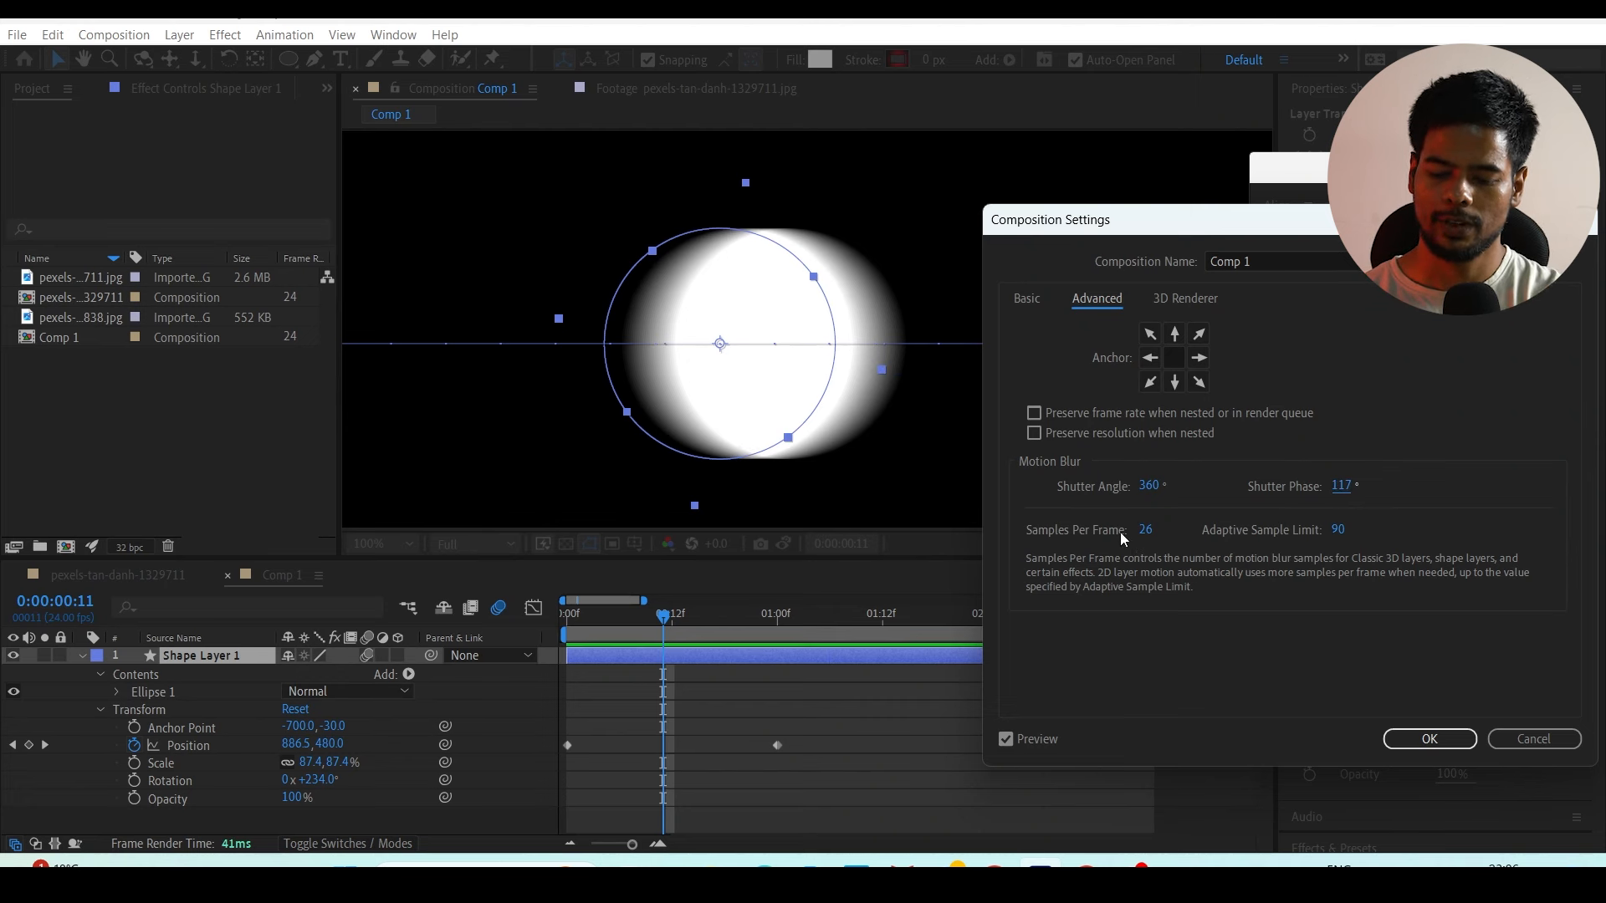
Step: Try 4 motion blur samples per frame, and set the samples per frame to 20
left_click_drag(1146, 530, 1127, 530)
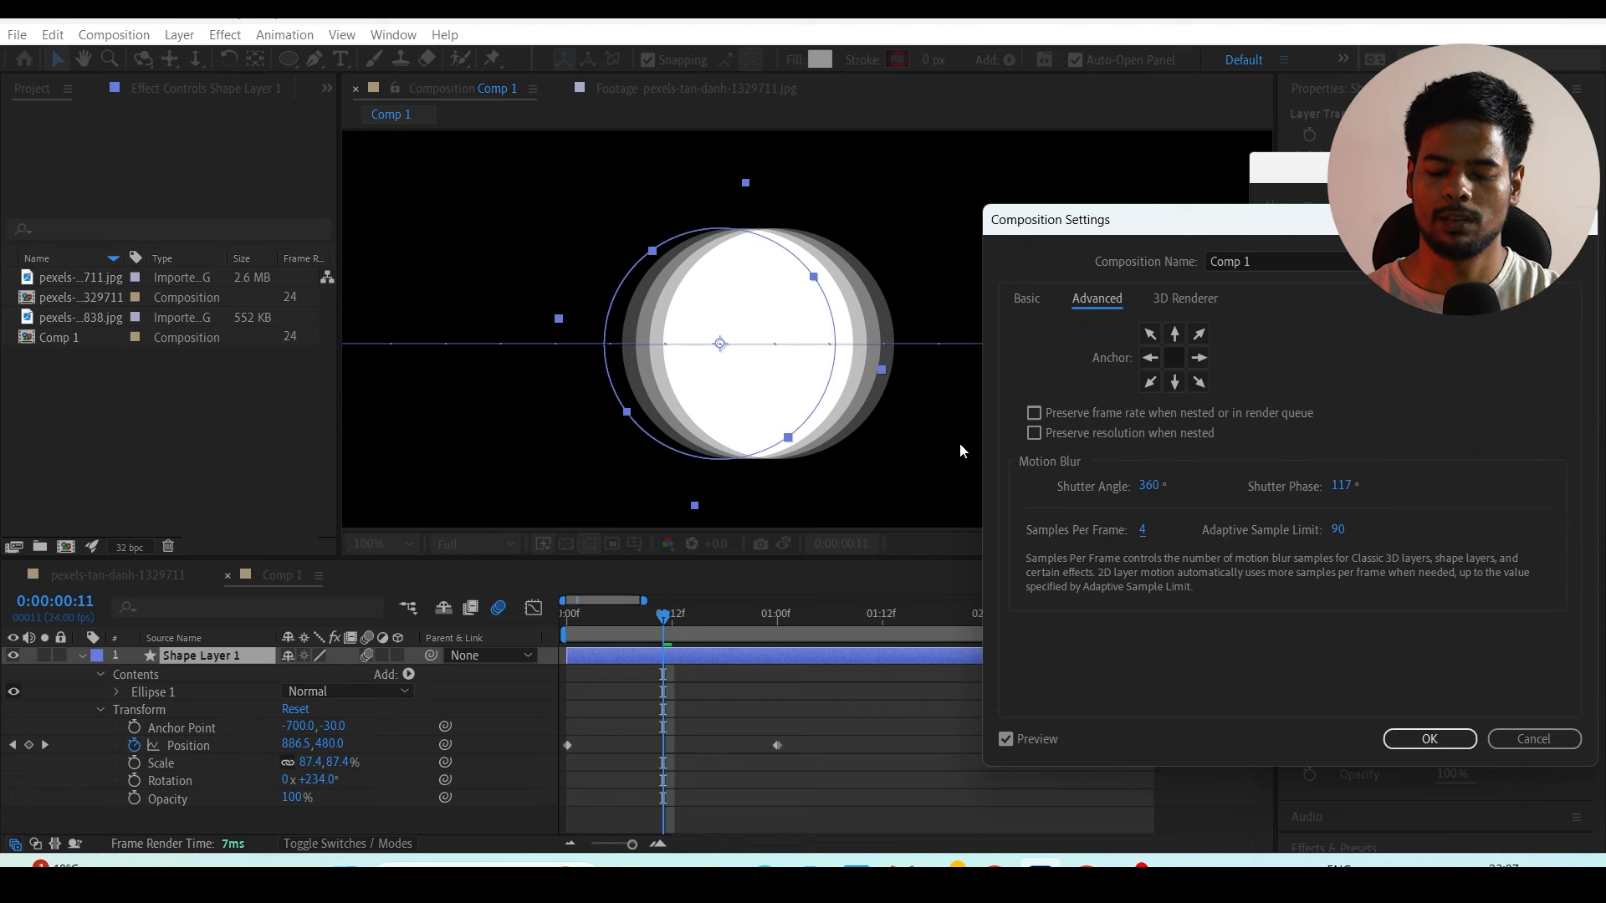
left_click(1144, 531)
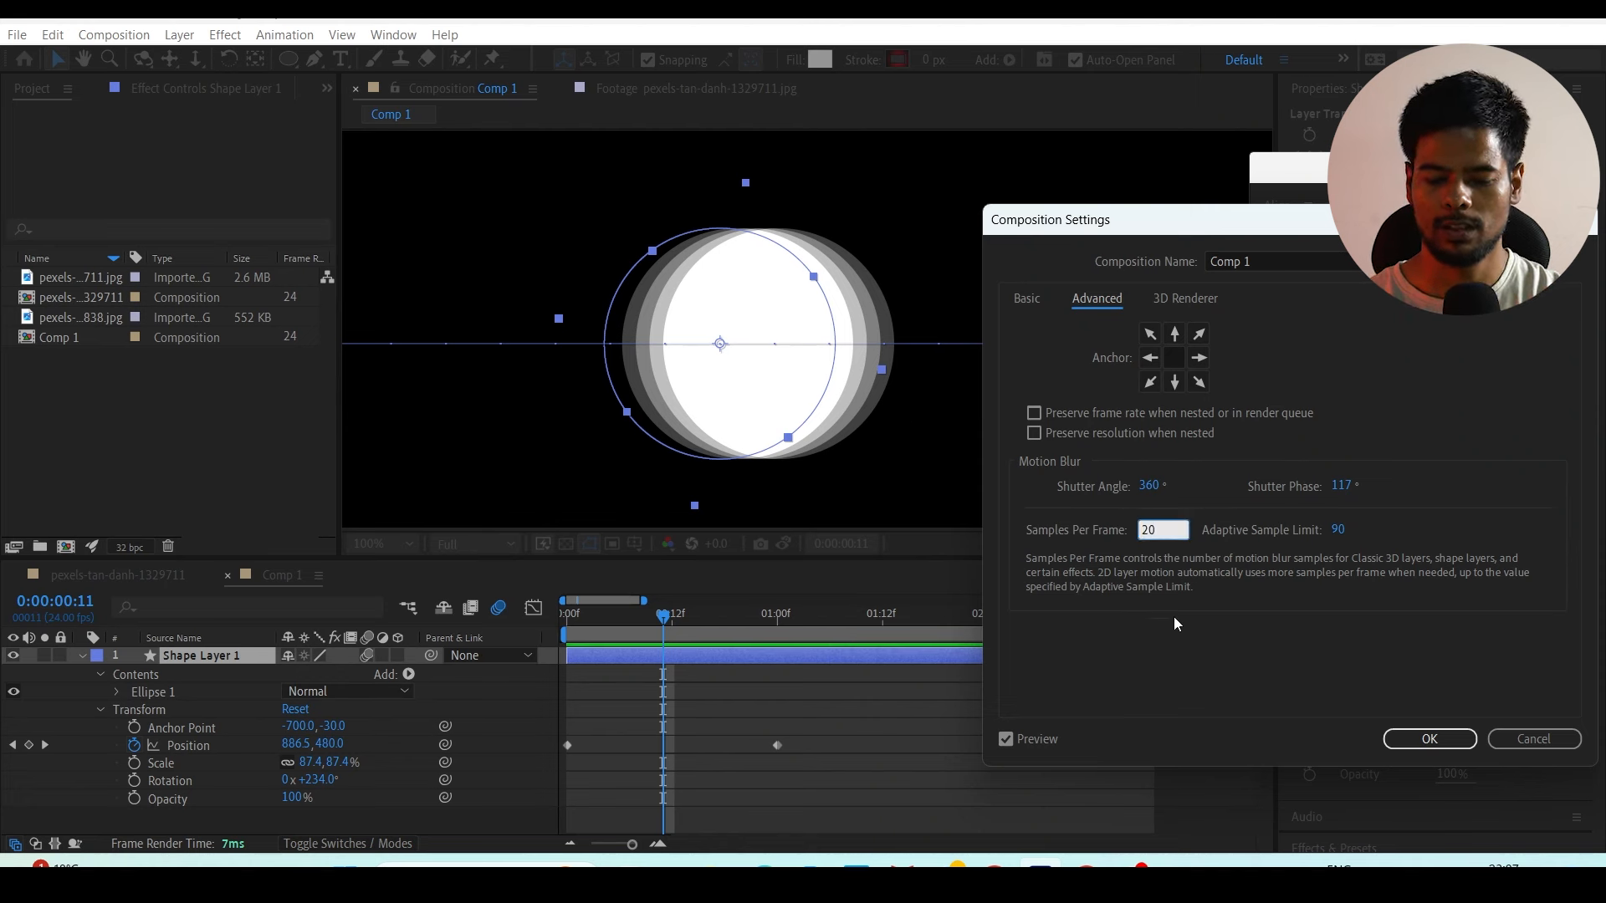
type("20")
key("Return")
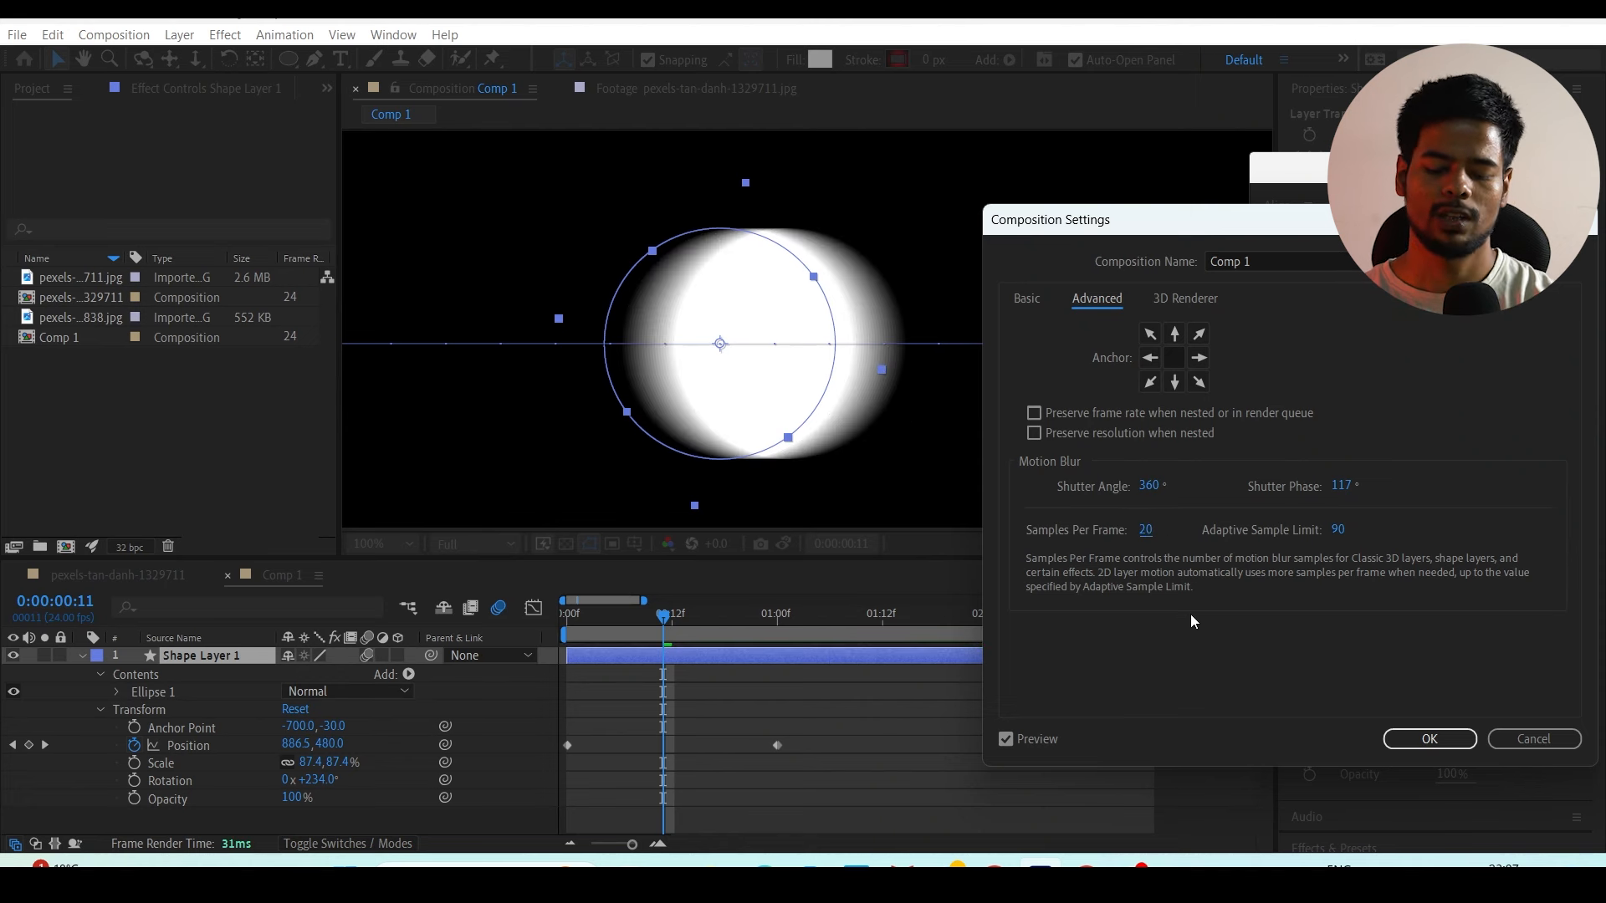
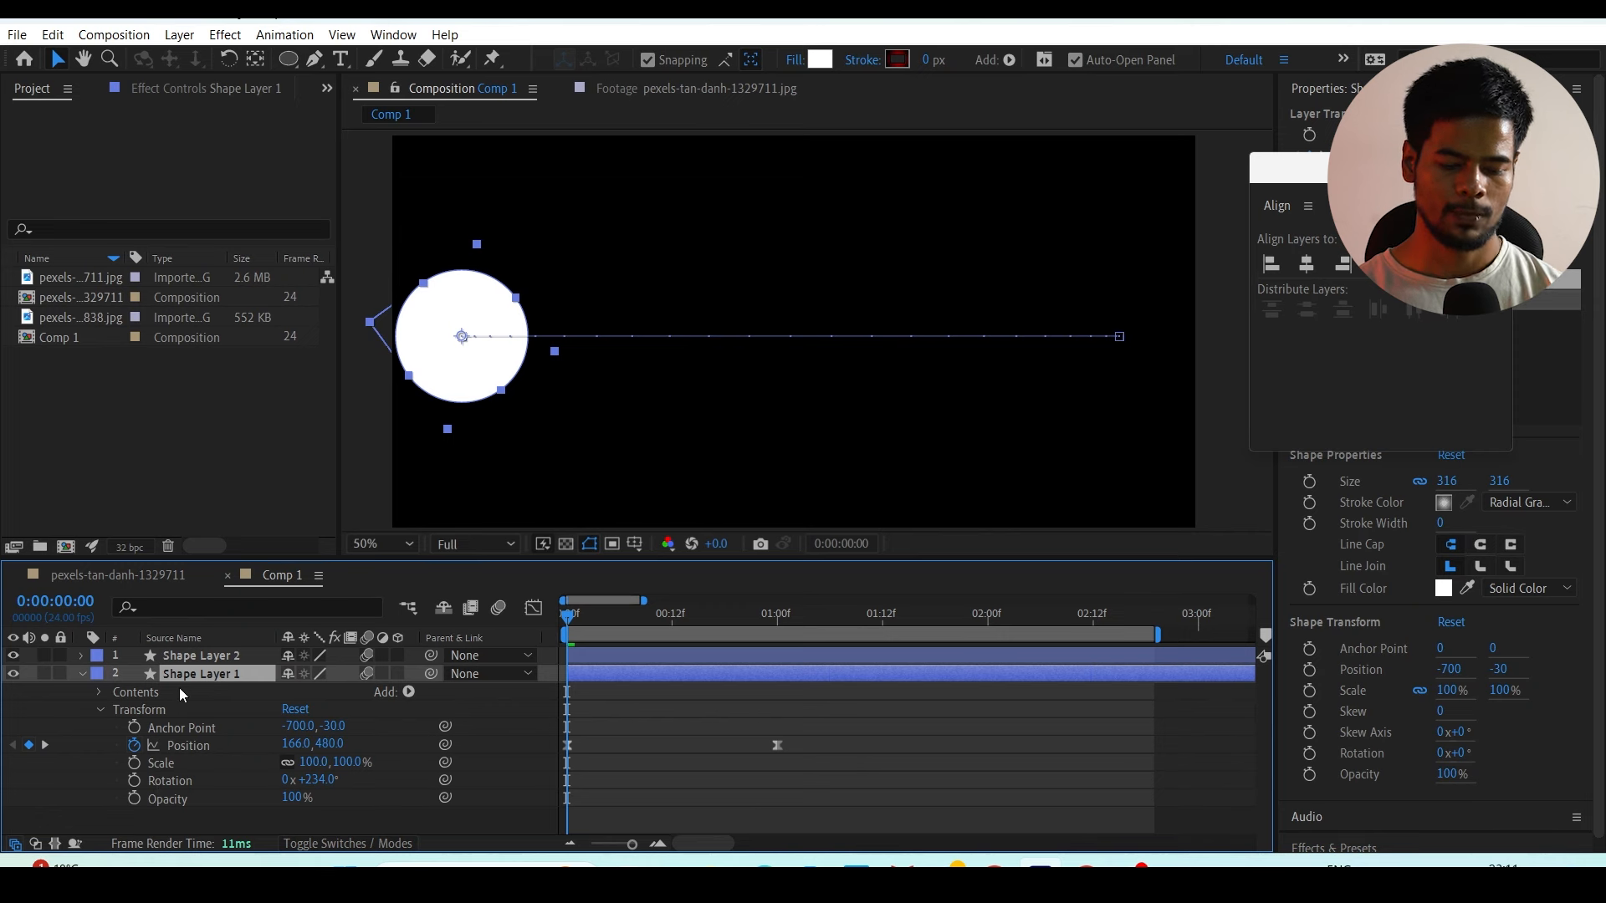
Step: Copy both Position keyframes of Shape Layer 1 to Shape Layer 2 and reveal the pasted keyframes
left_click_drag(843, 701, 527, 767)
key("ctrl+c")
left_click(201, 656)
key("ctrl+v")
key("u")
Step: Stack the two circles, with Shape Layer 2's path at a vertical value of 217 and Shape Layer 1's at 613
left_click_drag(432, 378, 432, 223)
left_click_drag(555, 308, 562, 357)
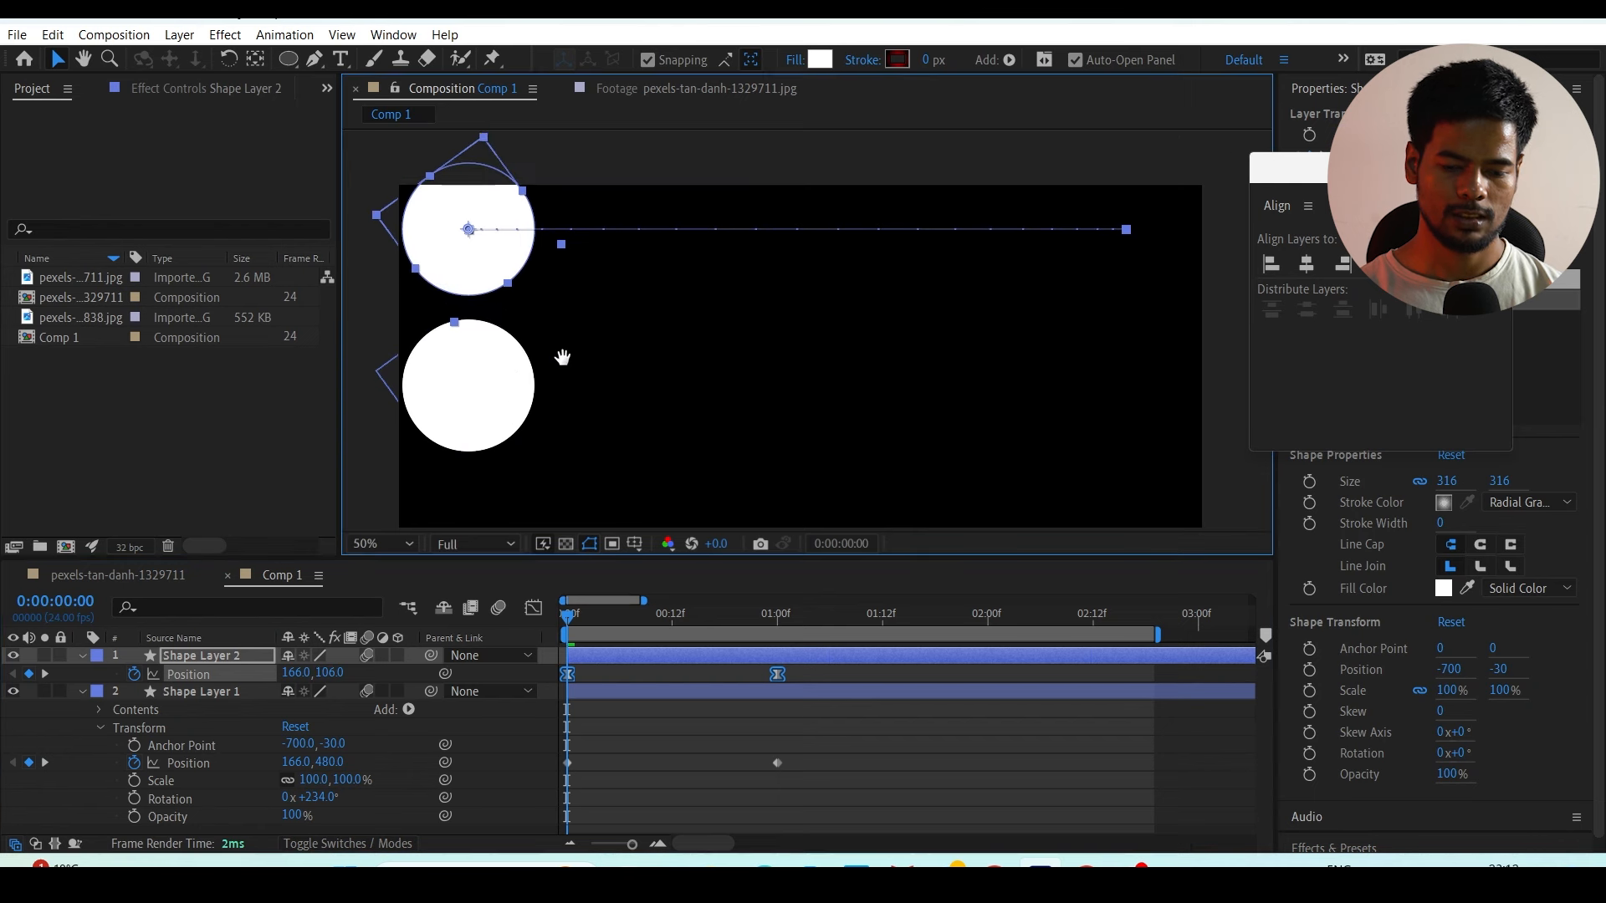
key("comma")
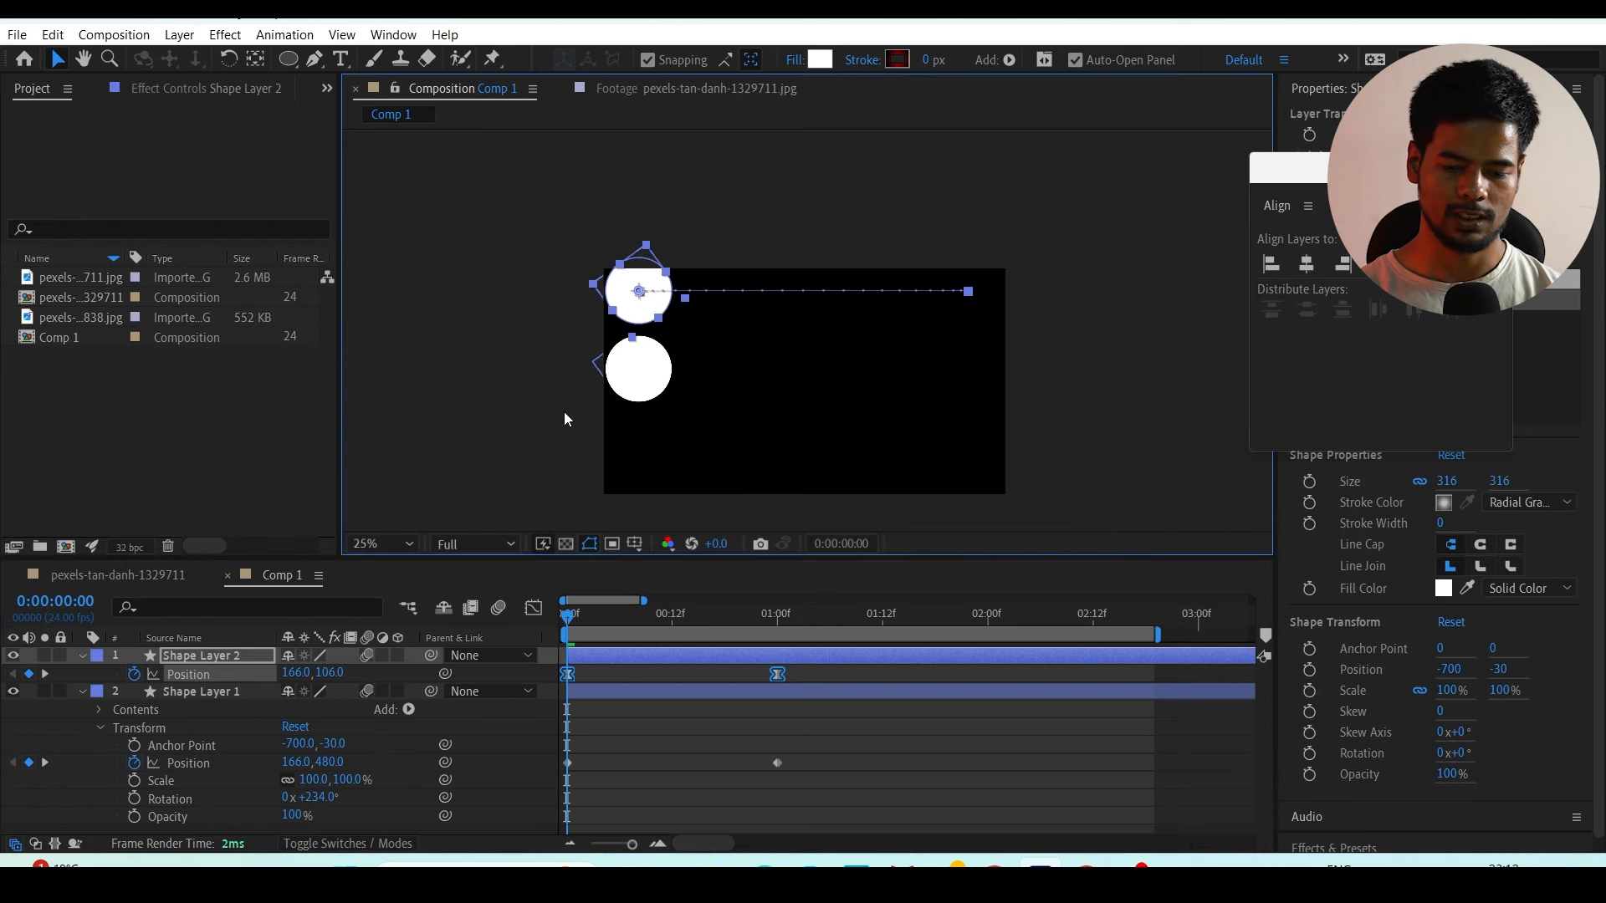
left_click_drag(635, 381, 616, 369)
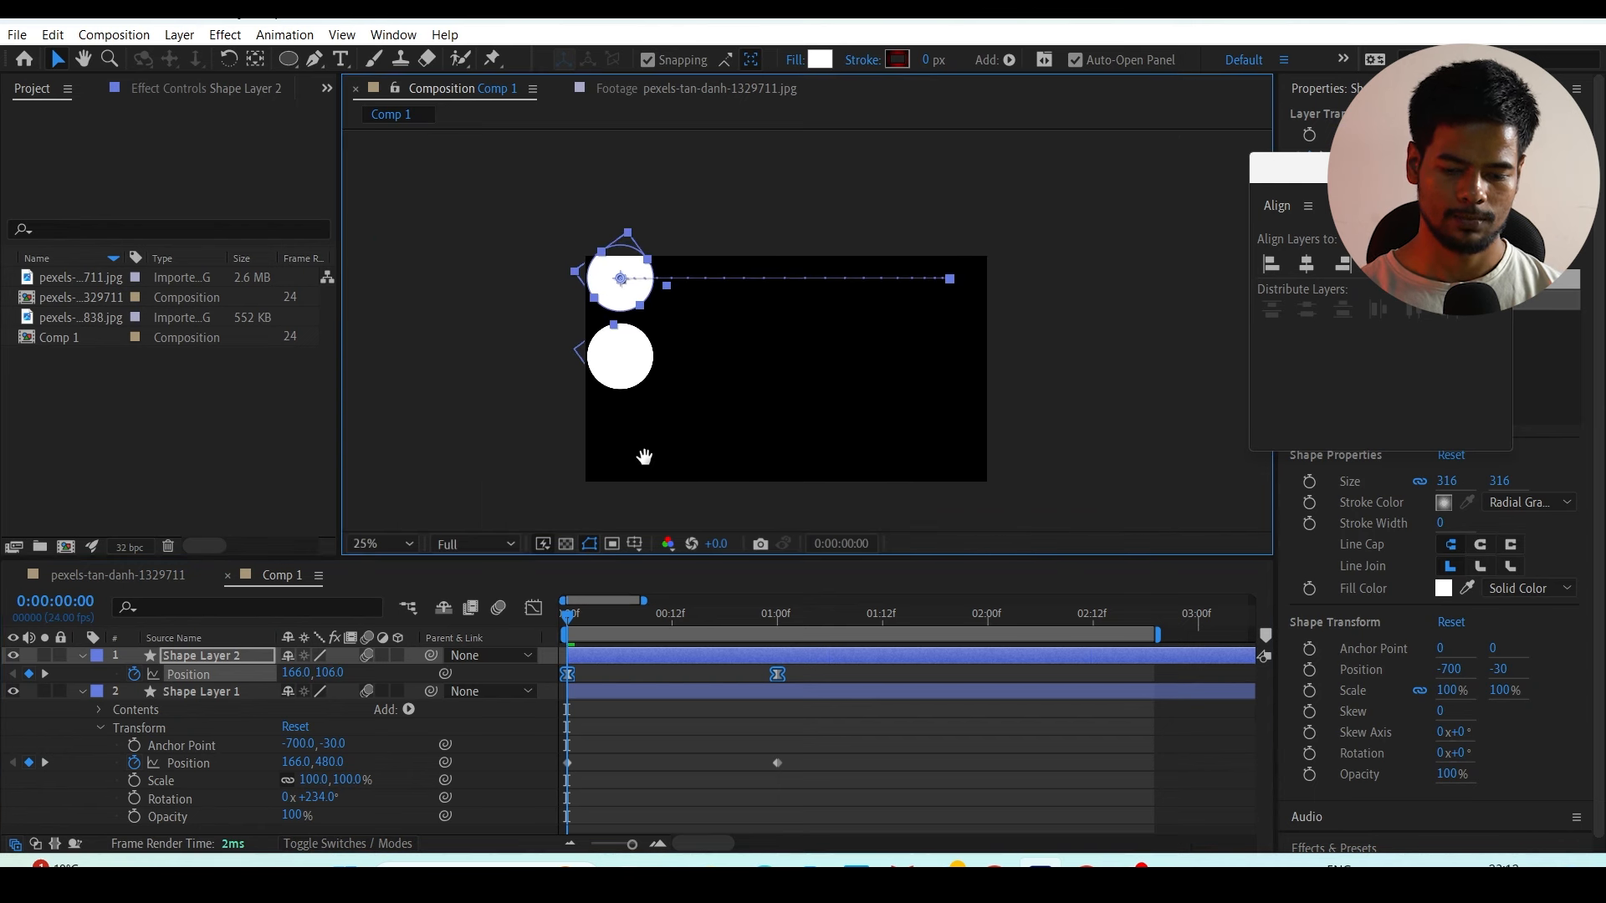
left_click_drag(644, 455, 634, 454)
left_click(188, 763)
key("v")
Step: Play both circles' motion and compare the eased movement of the upper circle with the linear movement of the lower one
key("space")
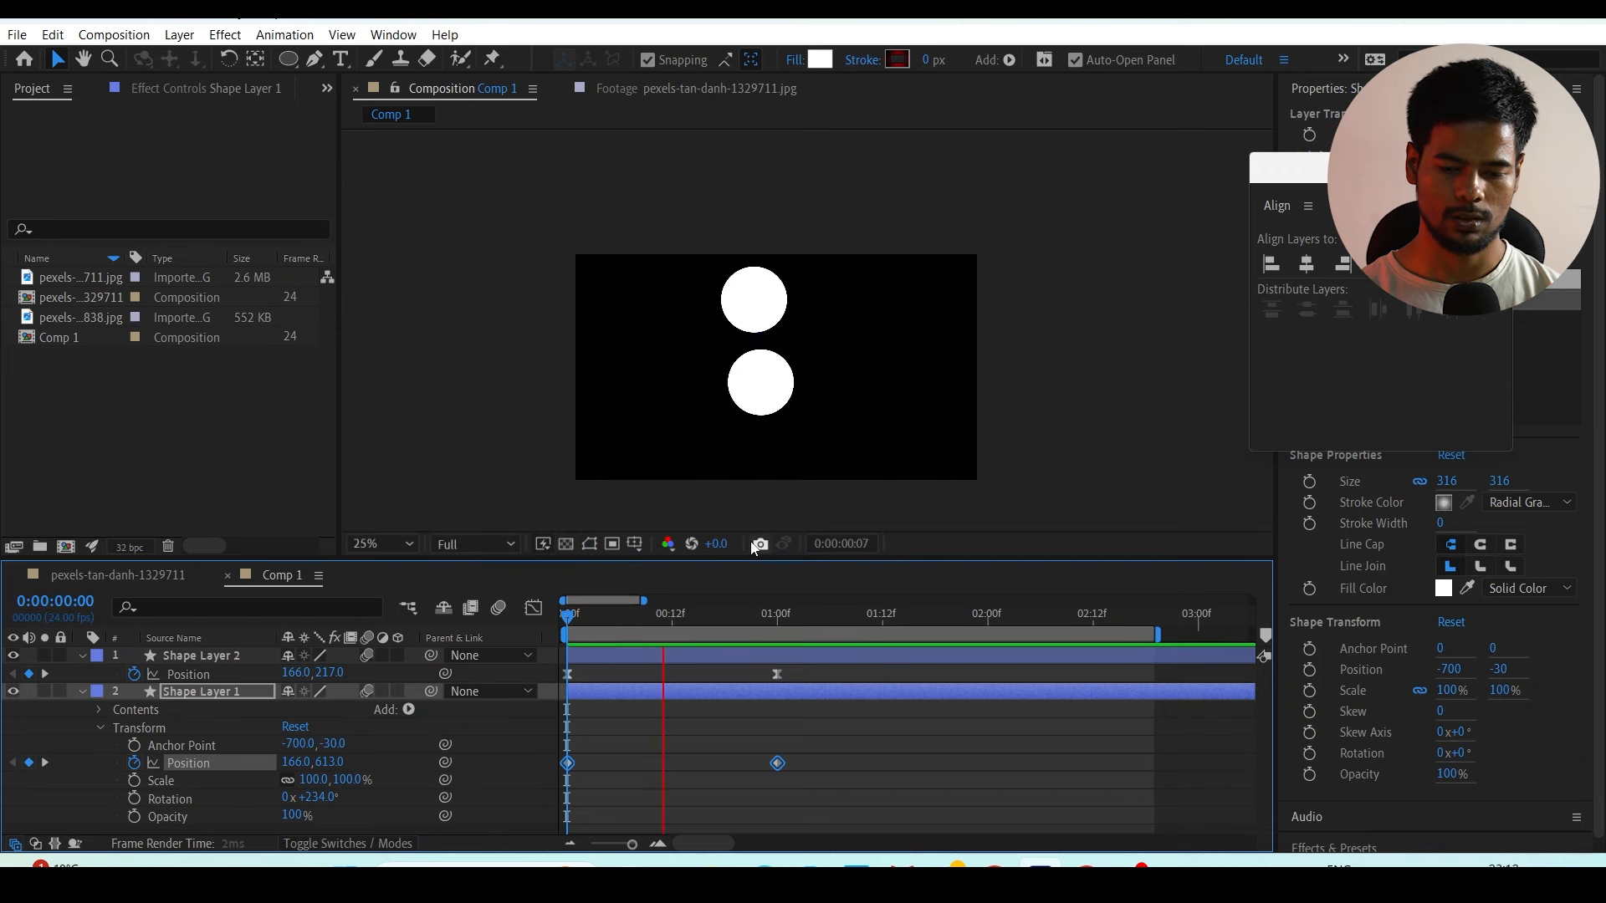
key("h")
left_click_drag(783, 363, 849, 332)
scroll(786, 335, "up", 1)
scroll(783, 332, "down", 1)
key("v")
left_click(380, 544)
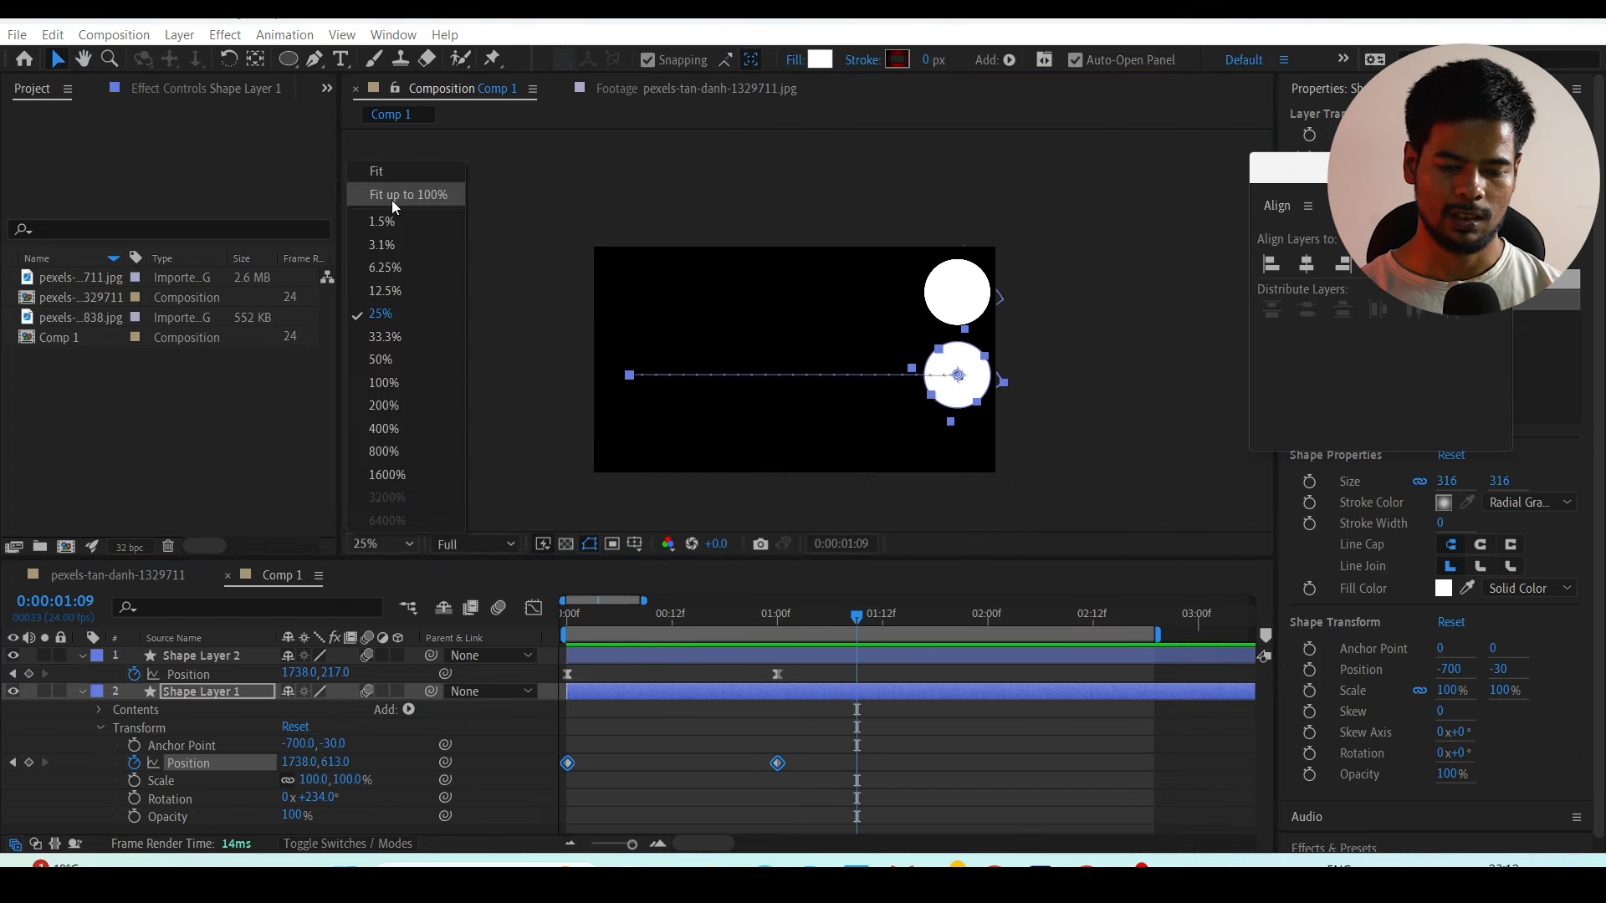
left_click(391, 198)
left_click(710, 676)
key("space")
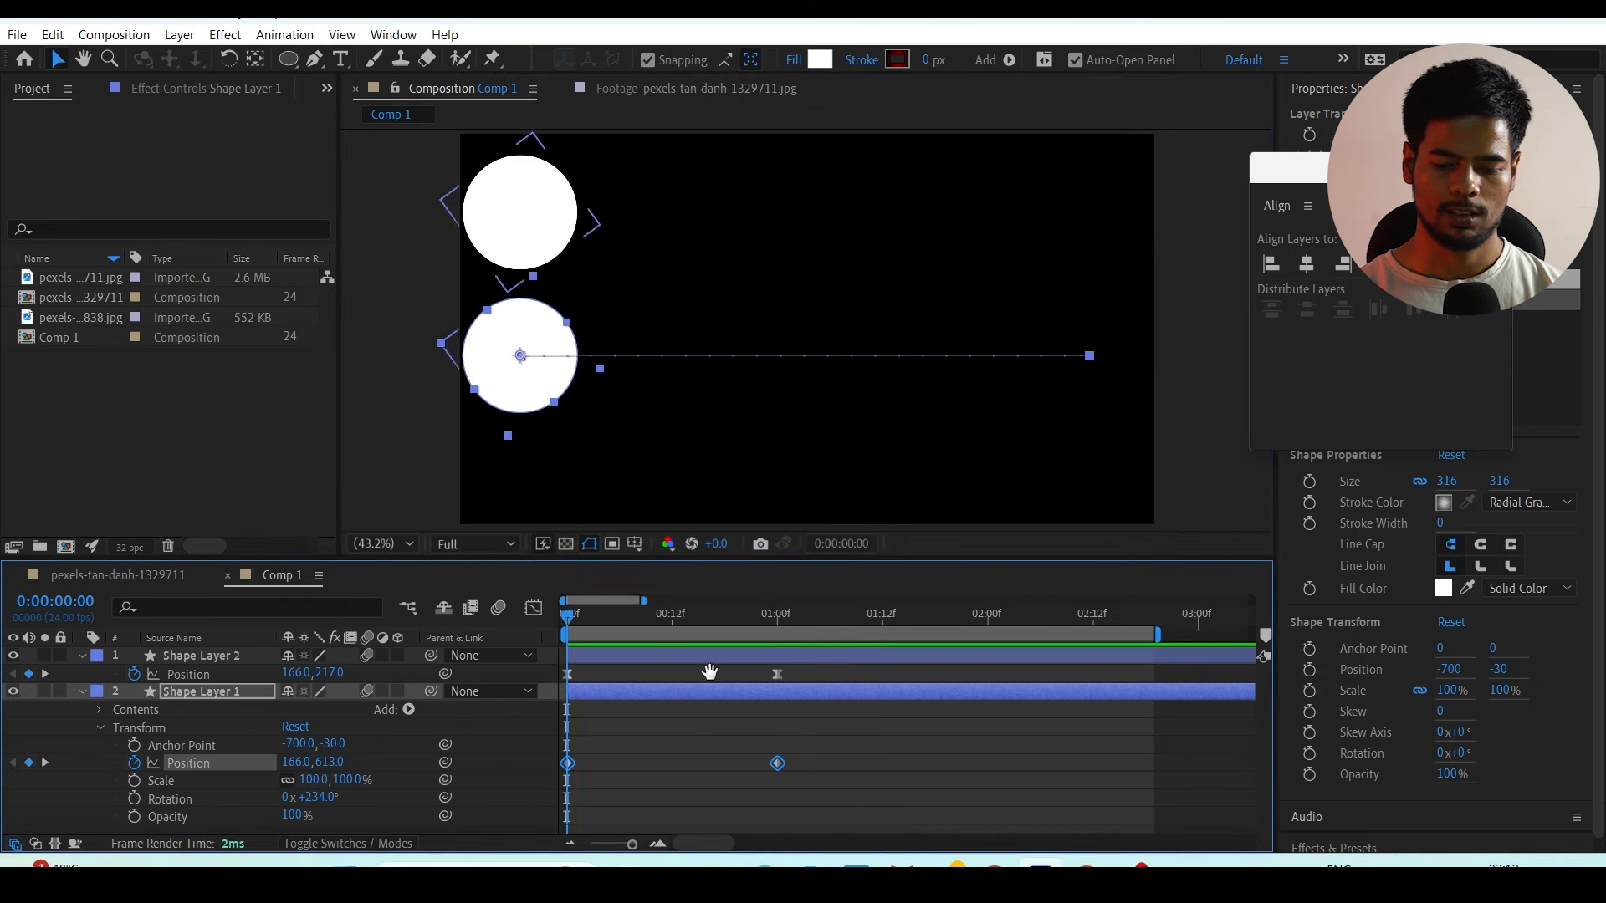
key("space")
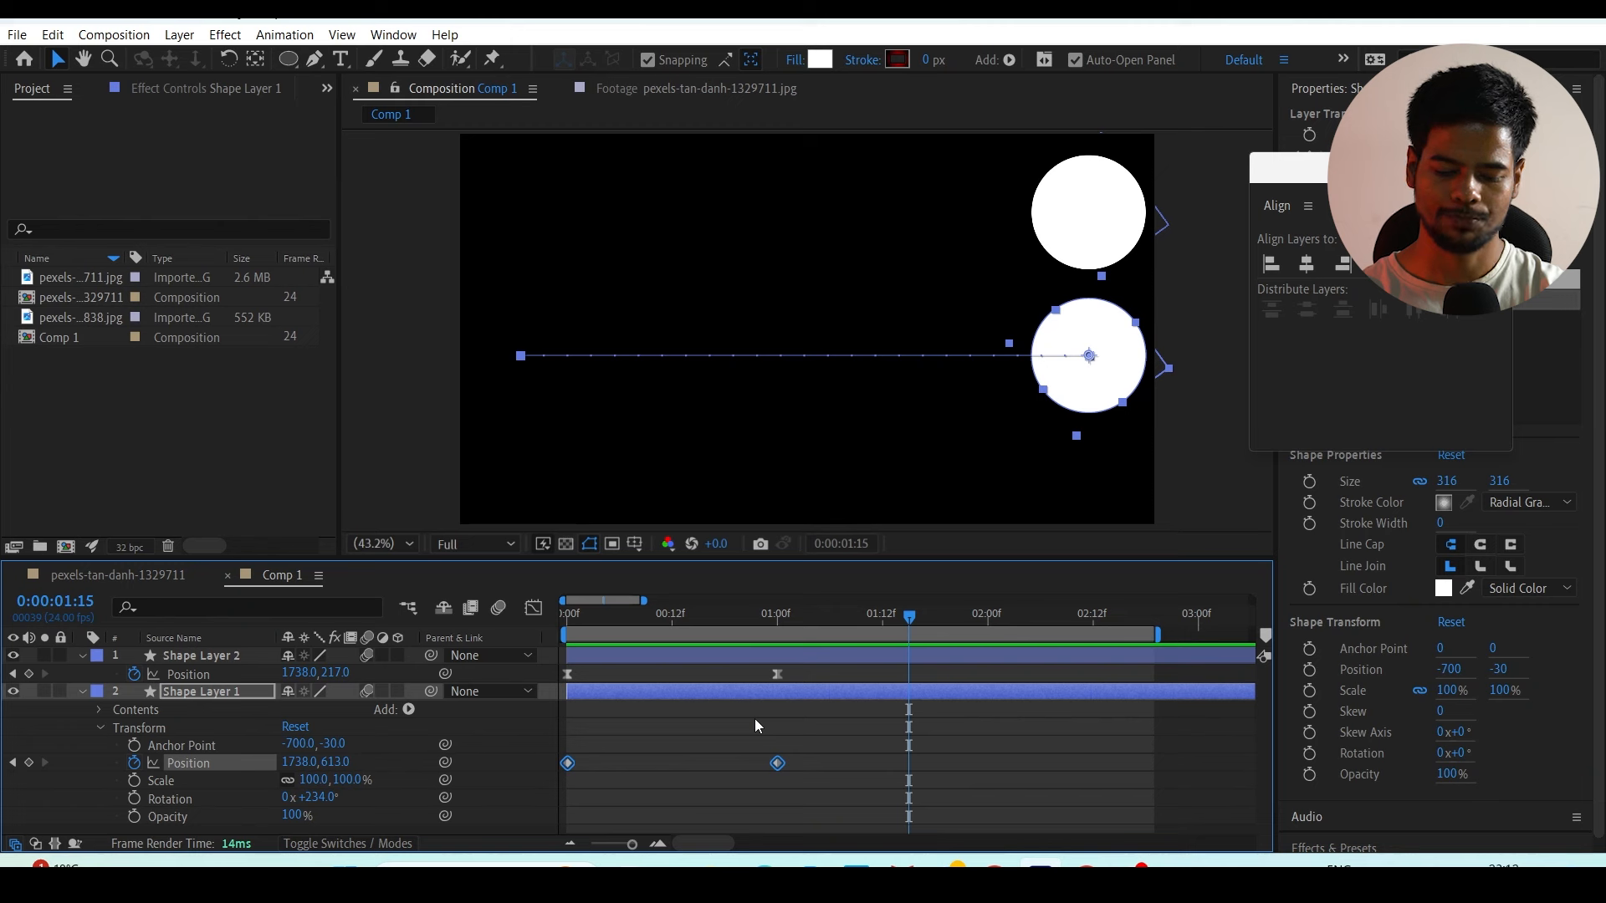
Step: Delete Shape Layer 1, the lower circle
left_click(163, 706)
left_click(175, 695)
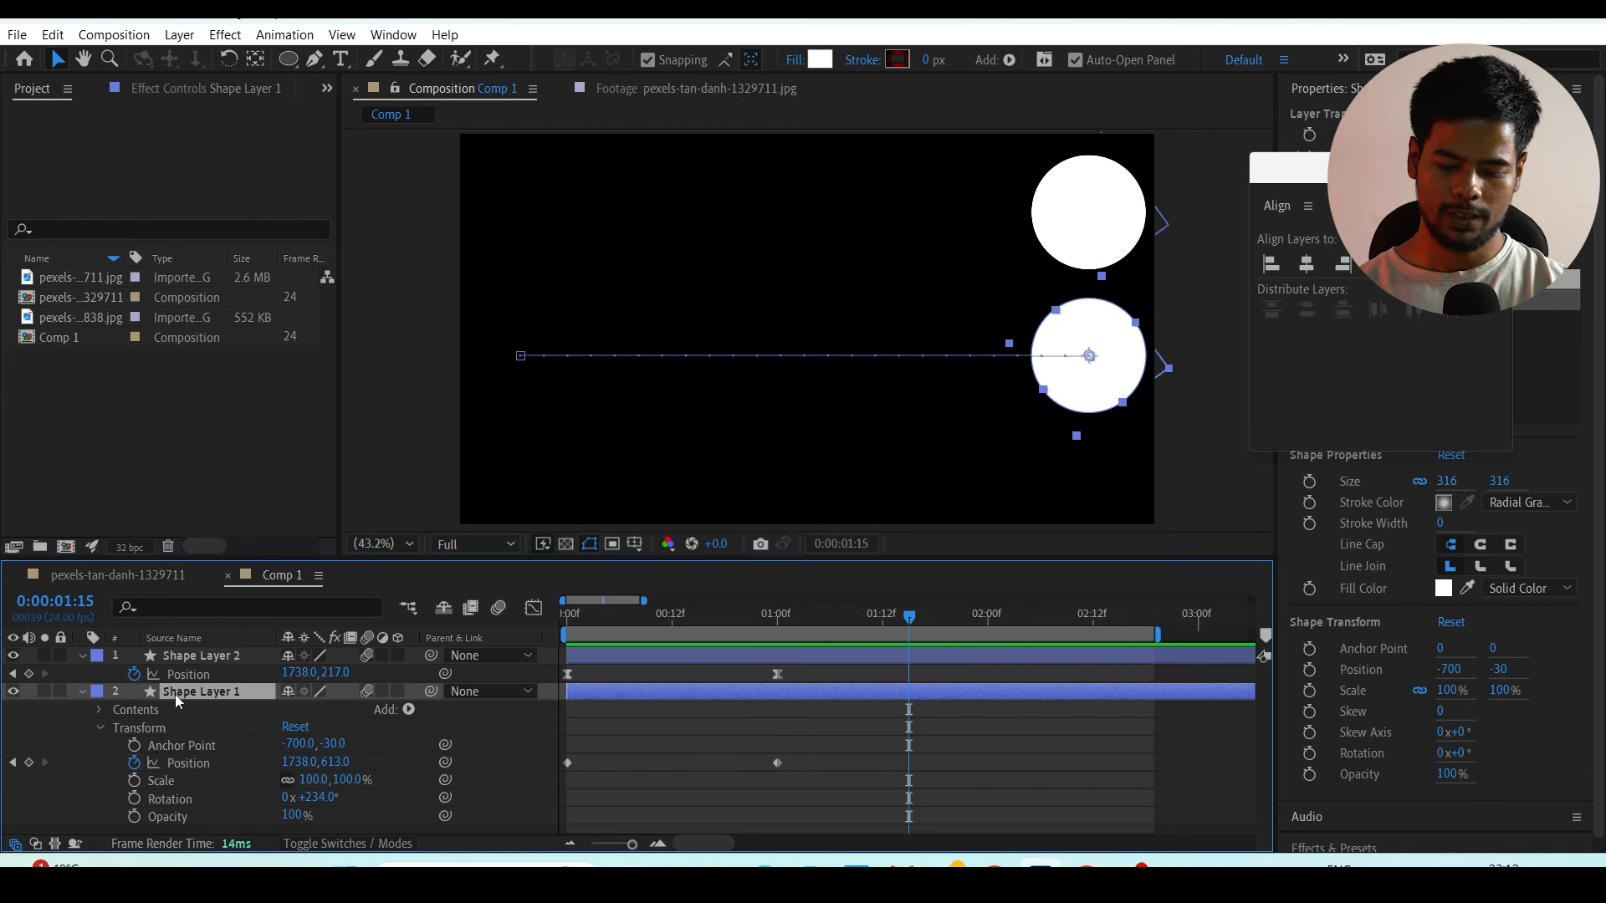
key("Delete")
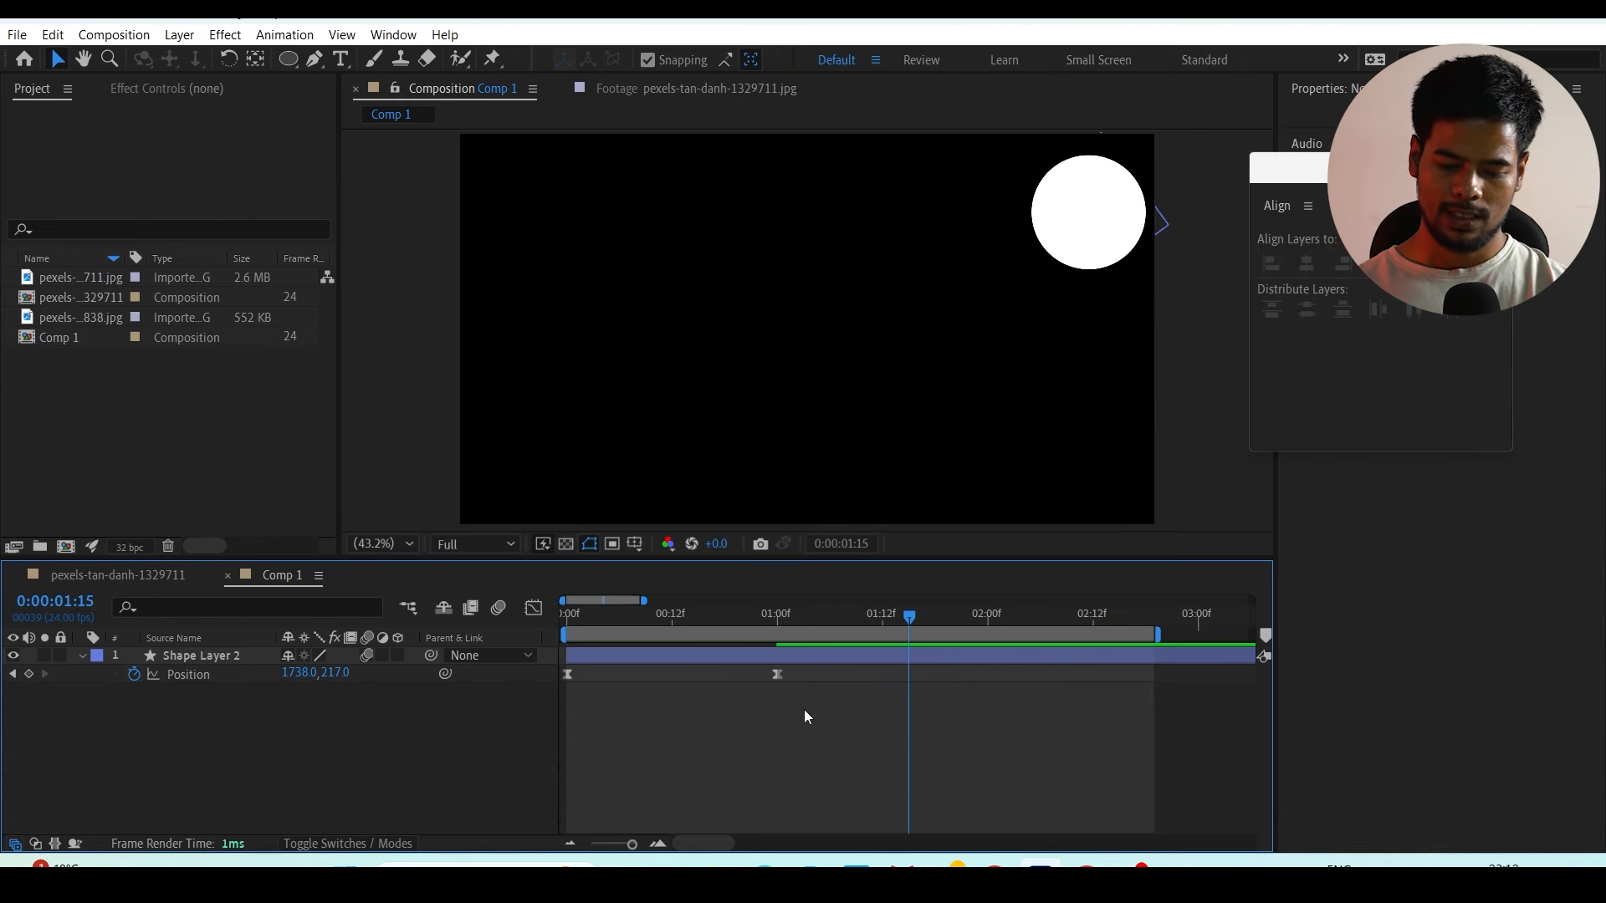
Step: Show Shape Layer 2's Position animation in the Graph Editor and switch from the value graph to the speed graph
left_click_drag(852, 684, 644, 657)
left_click_drag(533, 657, 536, 661)
left_click_drag(803, 558, 803, 494)
left_click(533, 608)
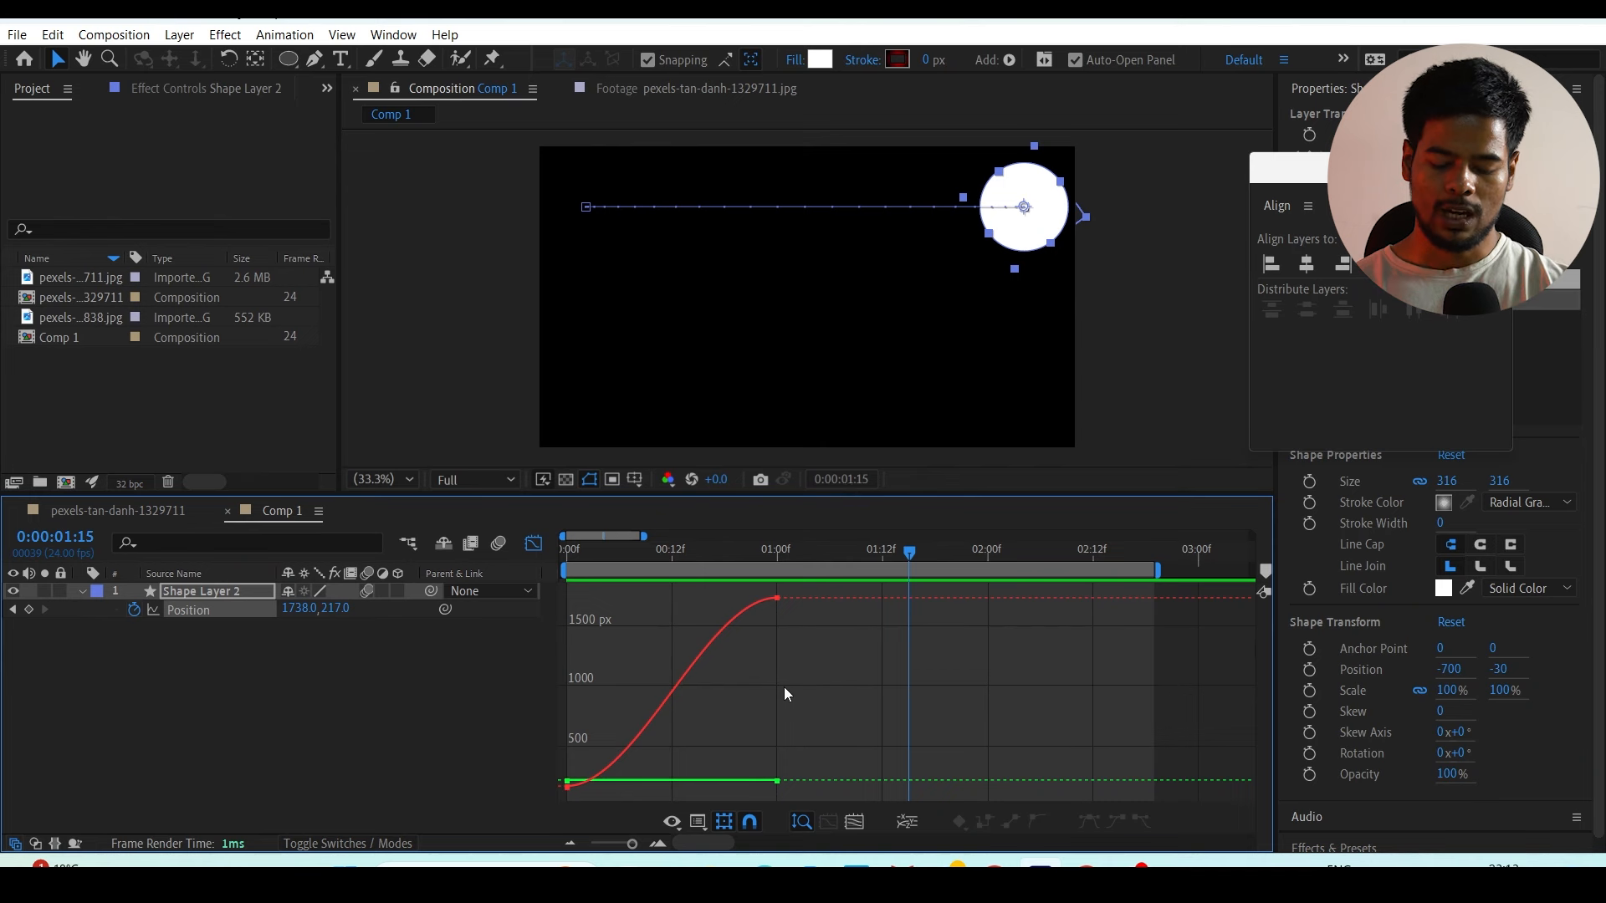
right_click(820, 684)
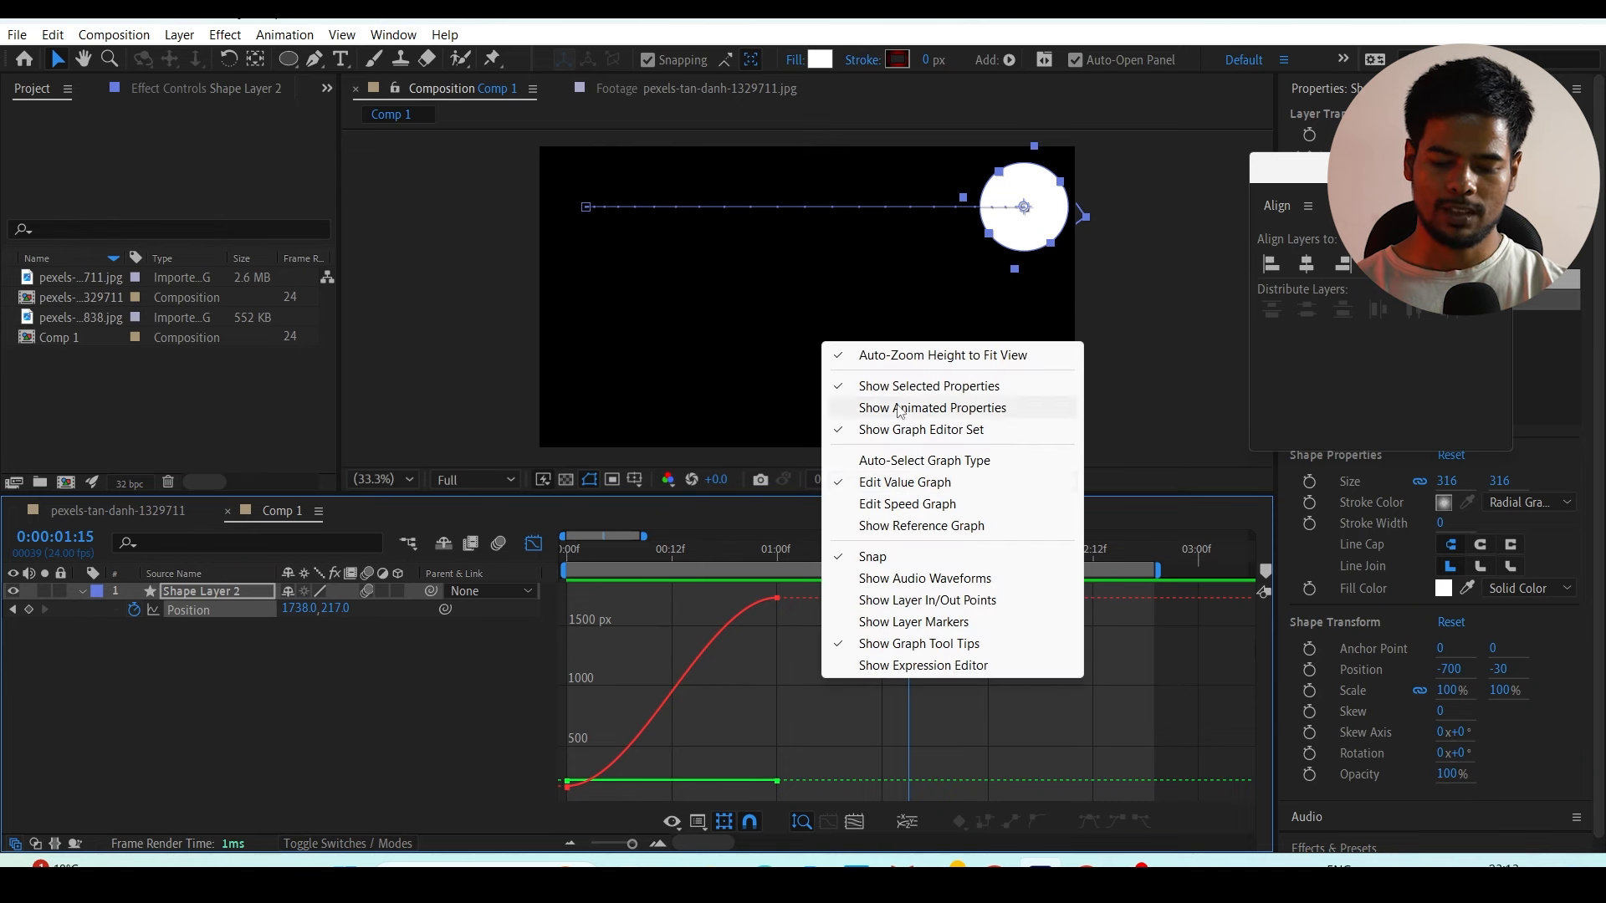
left_click(920, 504)
Step: Revert the Position keyframes to linear interpolation and play the motion from the start of the composition
key("ctrl+z")
key("Home")
key("space")
key("space")
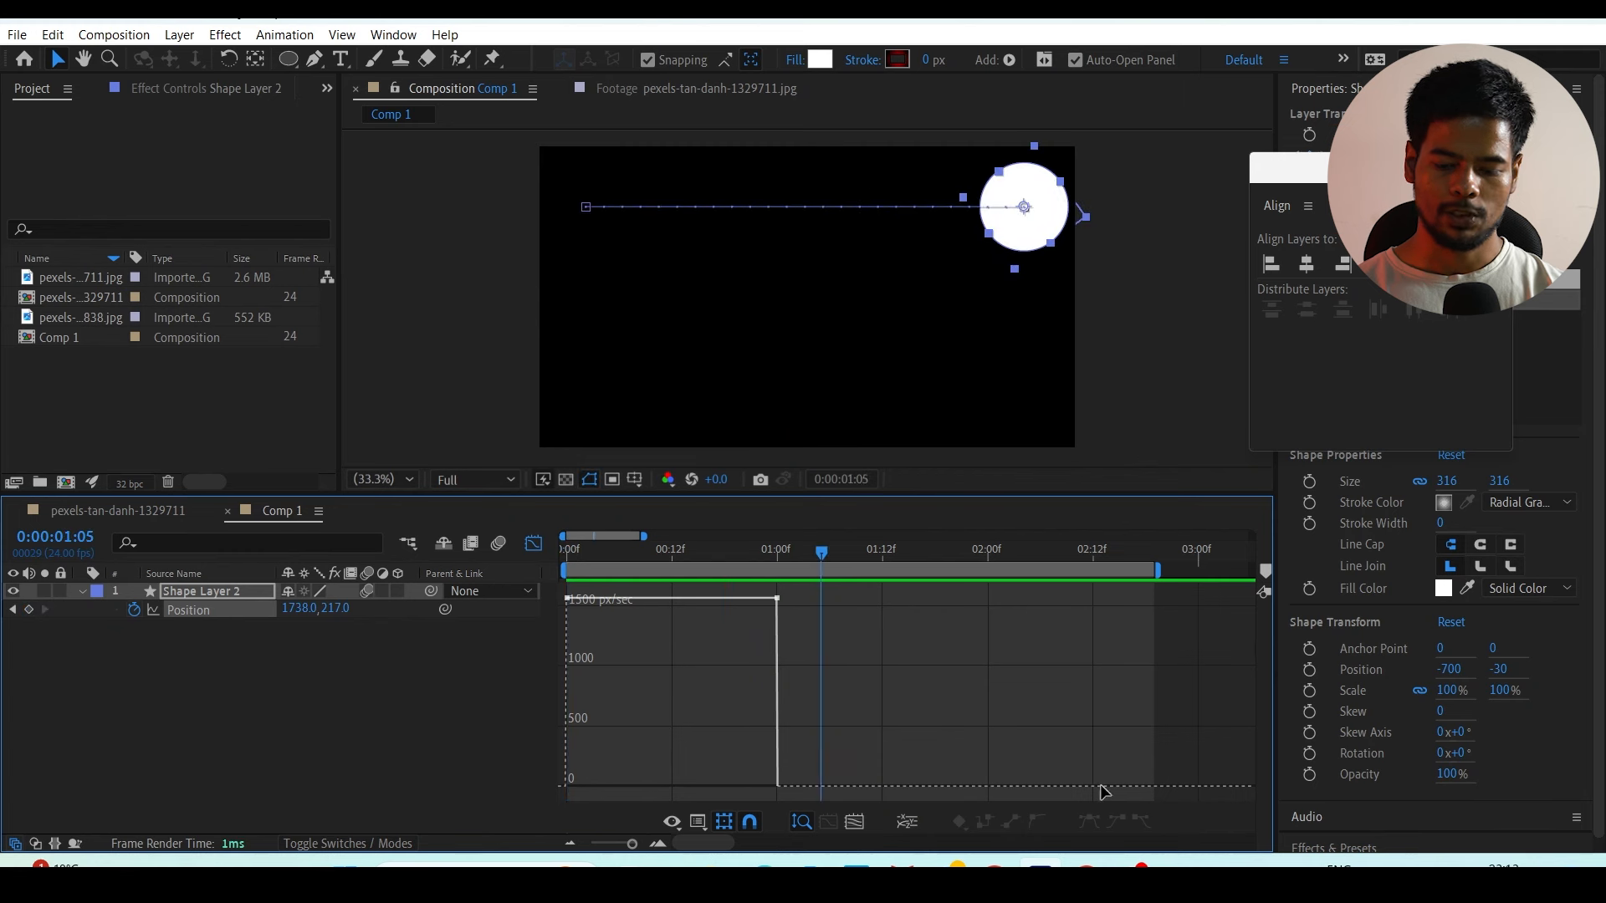
Step: Apply Easy Ease to both Position keyframes in the speed graph and play the eased motion
left_click_drag(890, 625, 597, 559)
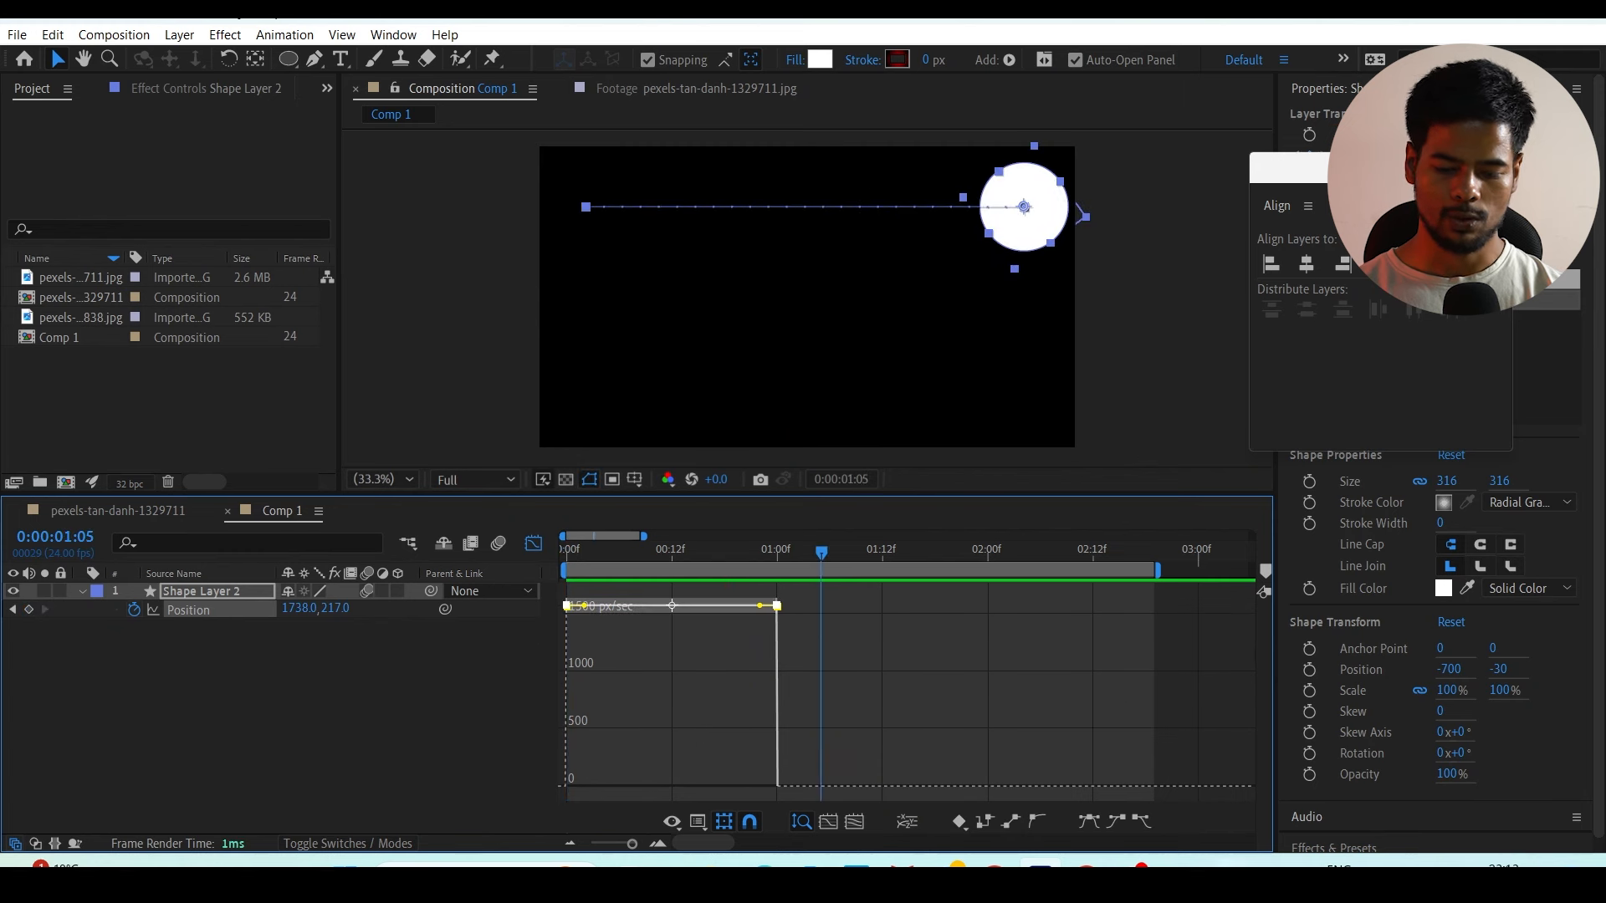
left_click(1087, 826)
key("space")
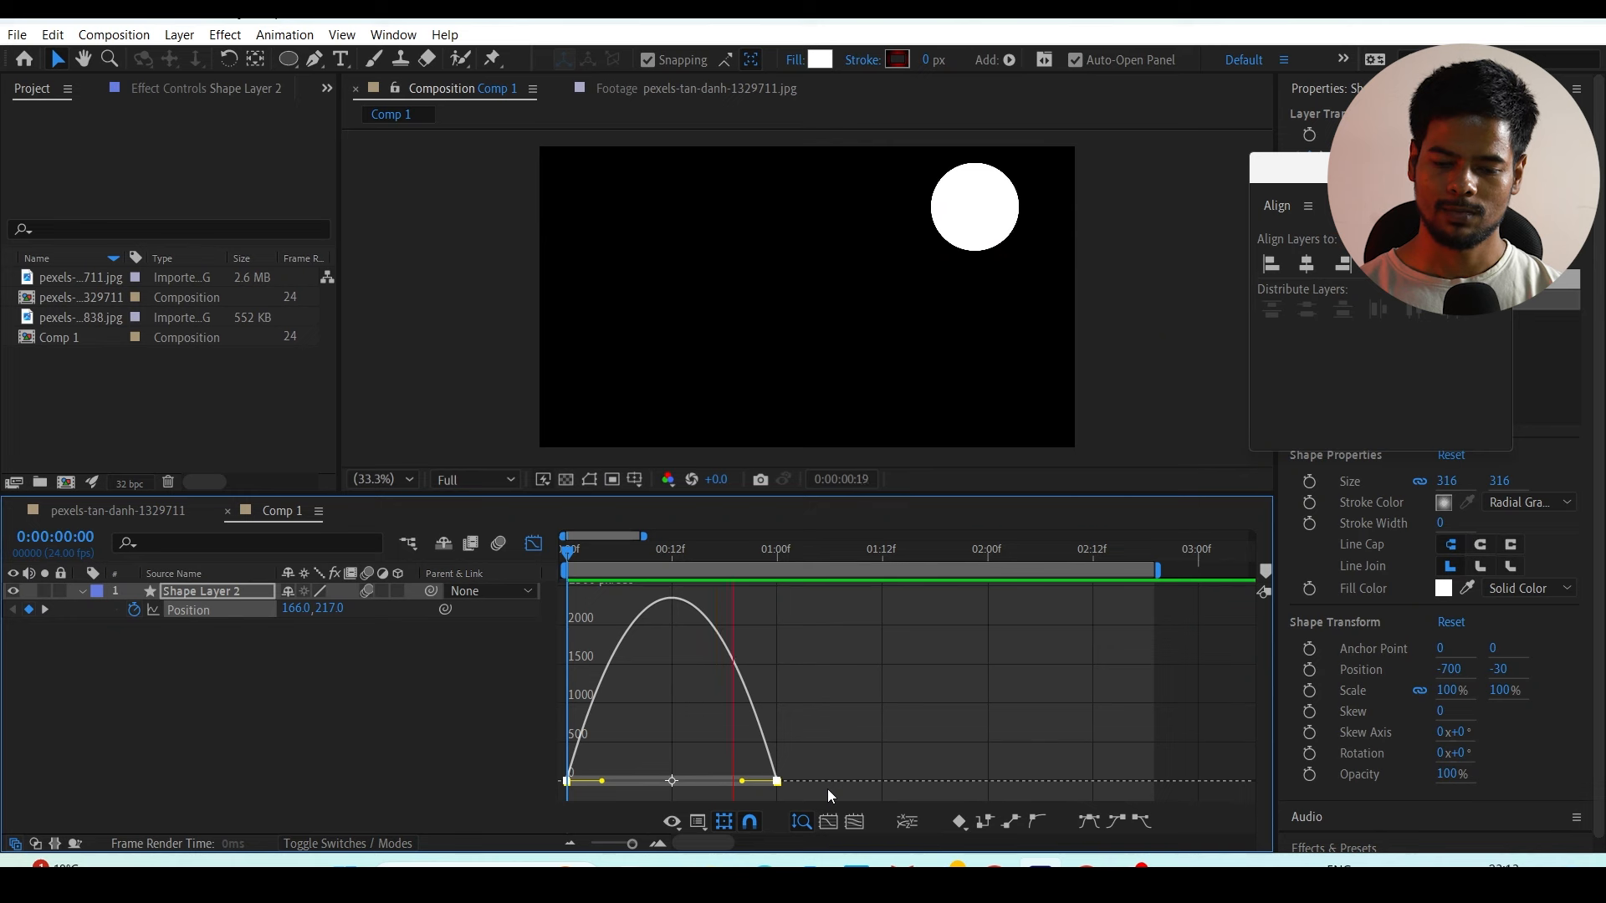
key("space")
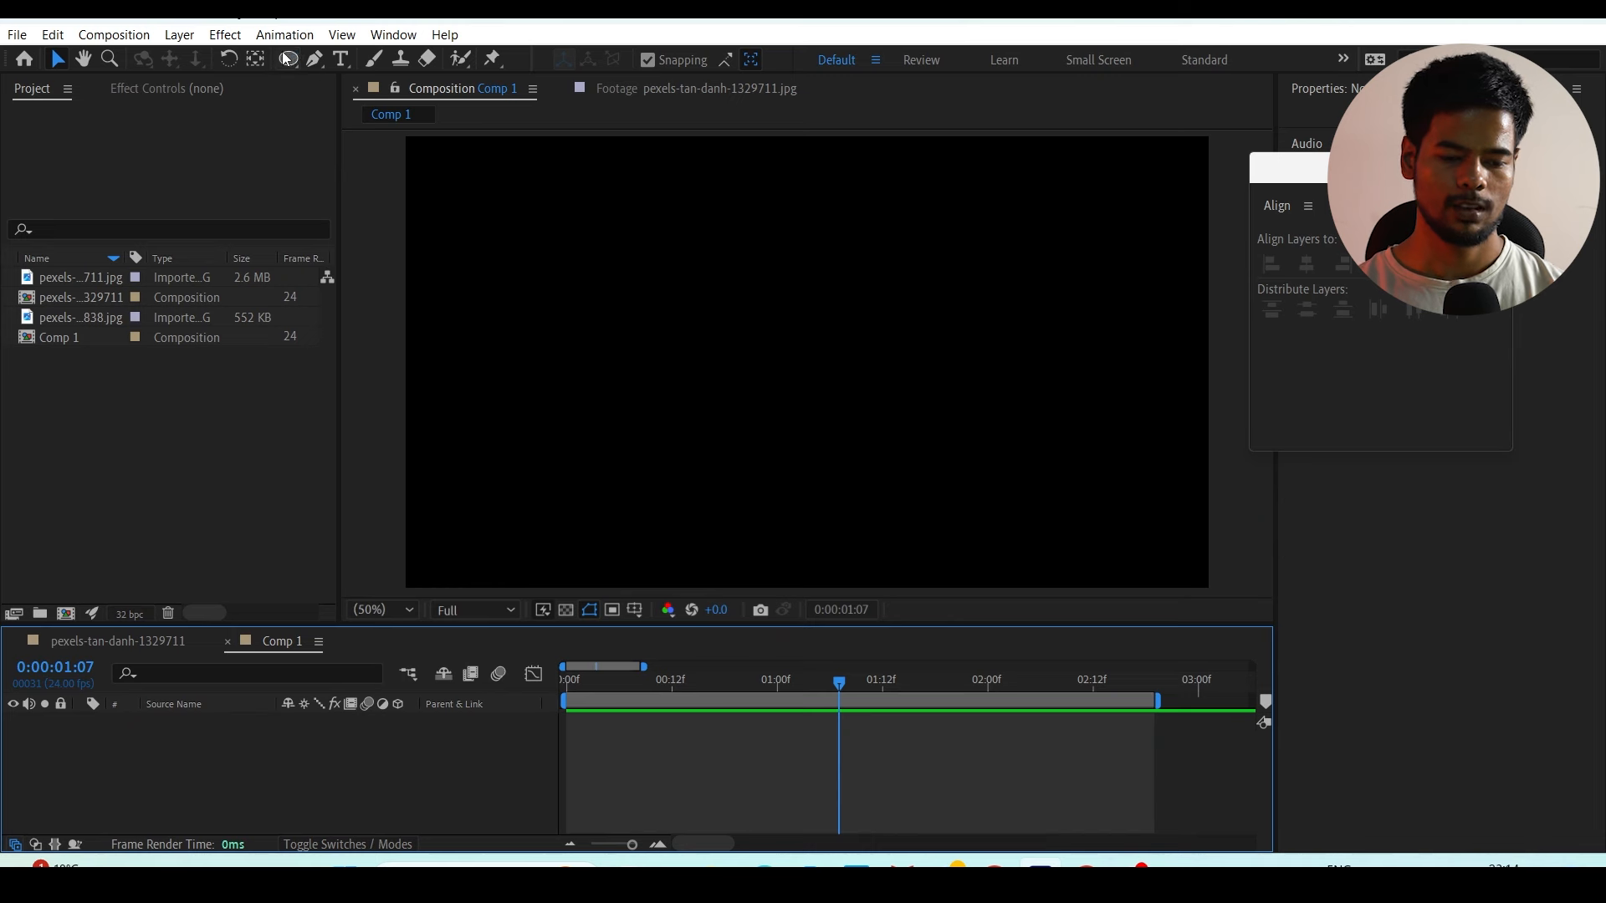
Step: Draw a 916 by 822 rectangle with a white fill in the empty composition, and a small circle to its upper left
left_click(287, 57)
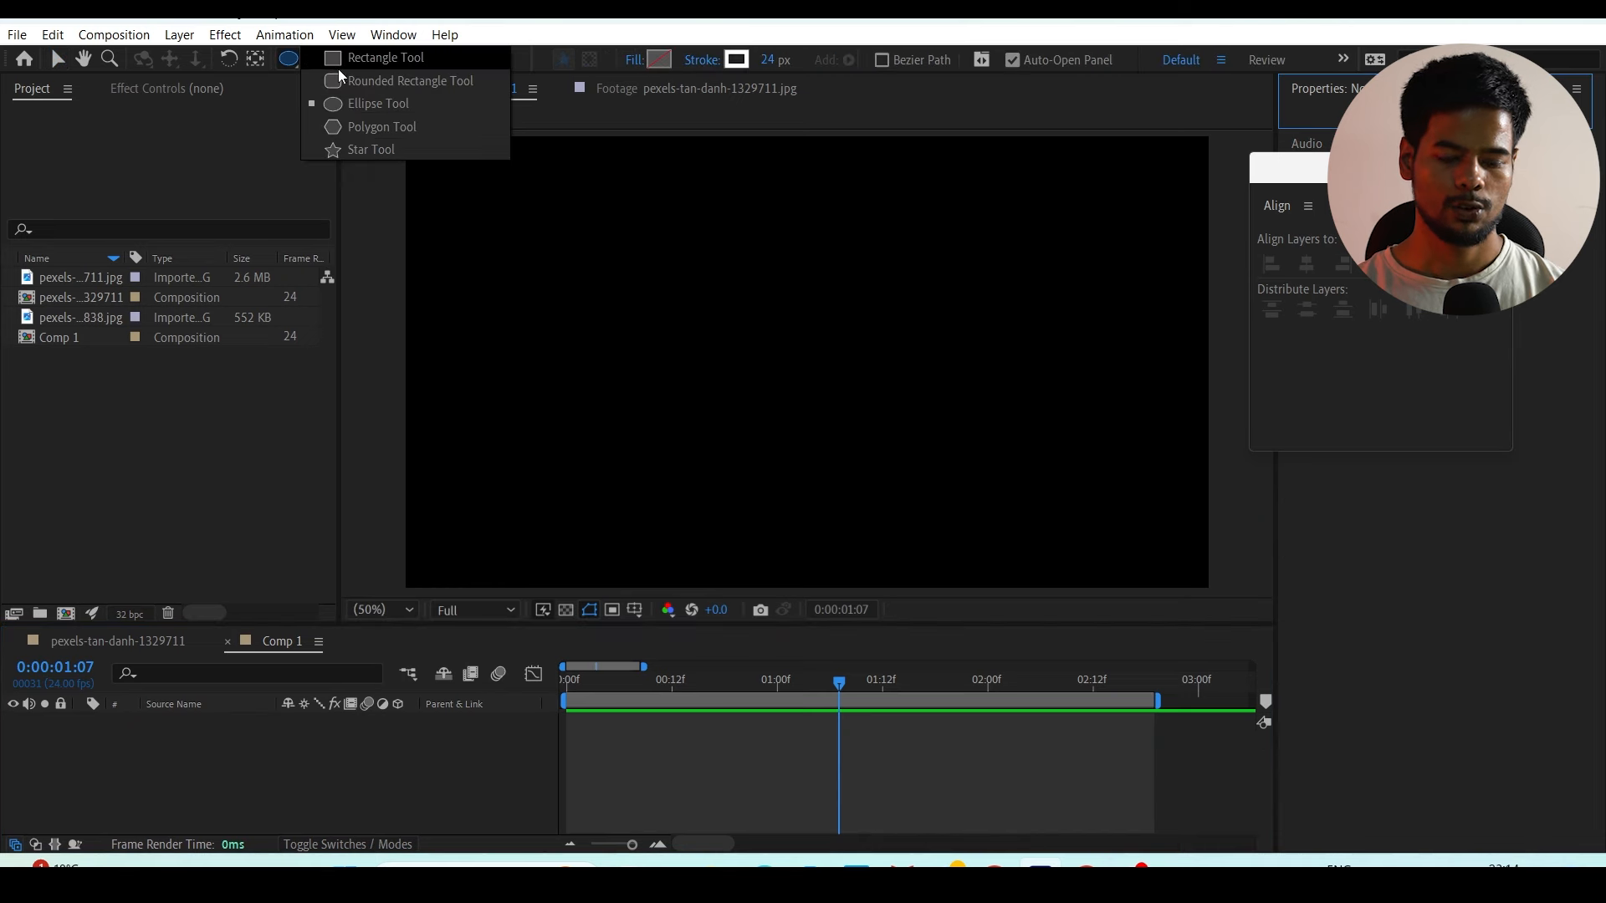
left_click(339, 59)
mouse_move(655, 175)
left_mouse_down()
mouse_move(724, 315)
mouse_move(1030, 495)
mouse_move(1030, 545)
mouse_move(975, 463)
mouse_move(923, 422)
mouse_move(950, 469)
mouse_move(1038, 519)
left_mouse_up()
left_click(636, 60)
left_click_drag(567, 233, 581, 246)
Step: Convert the rectangle's Rectangle Path 1 on Shape Layer 1 to a Bezier path
left_click(57, 59)
left_click(836, 335)
left_click_drag(806, 624, 806, 525)
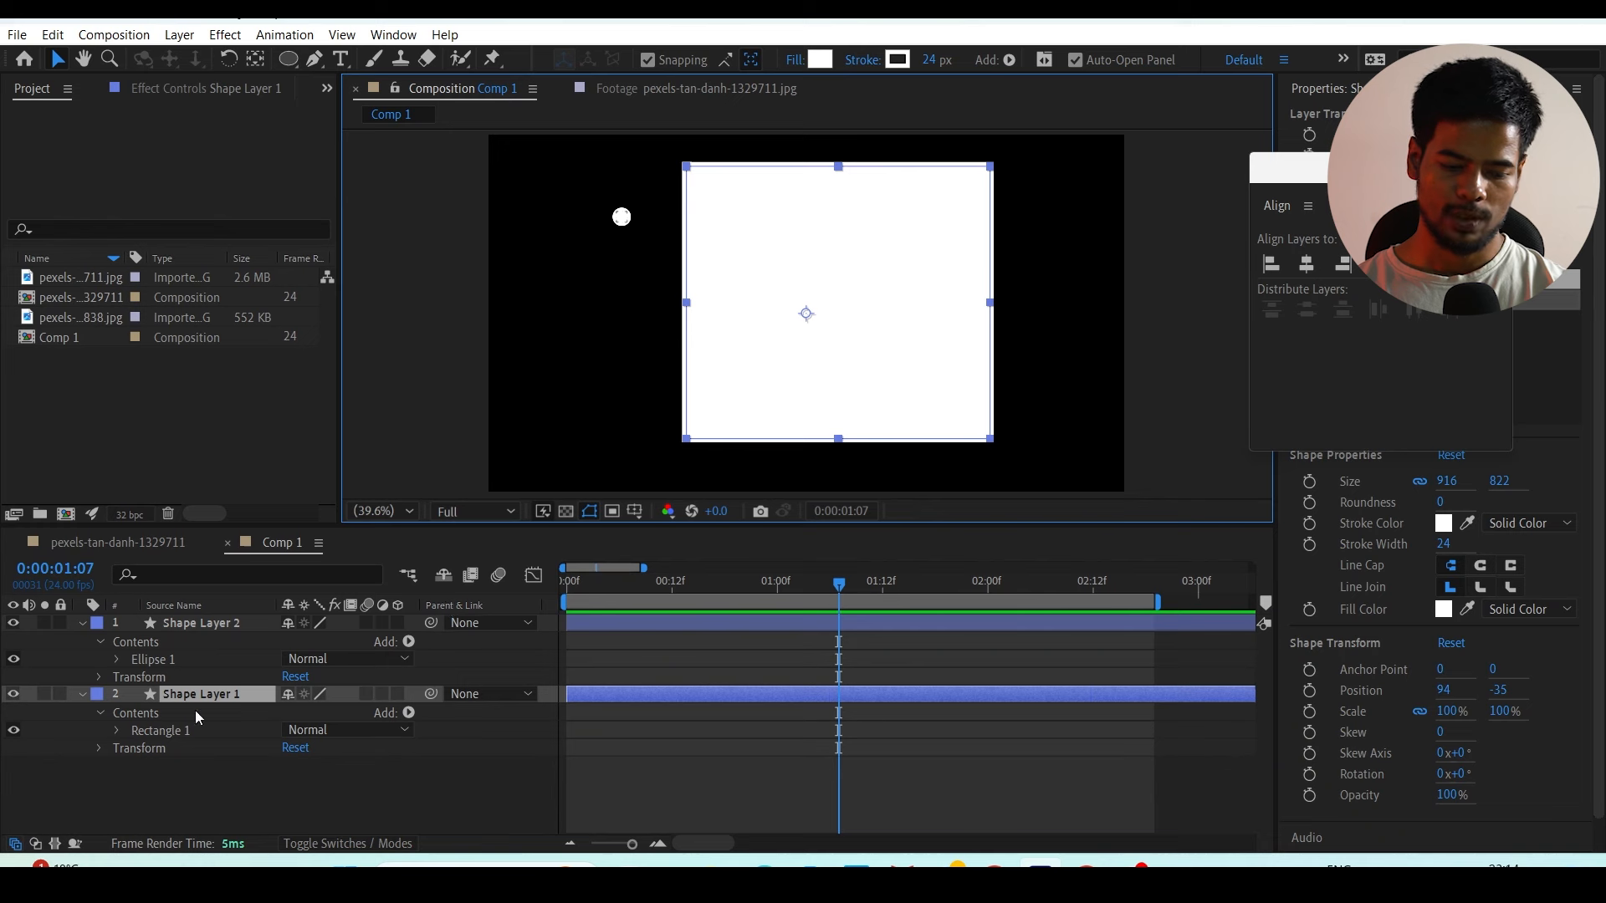
left_click(119, 733)
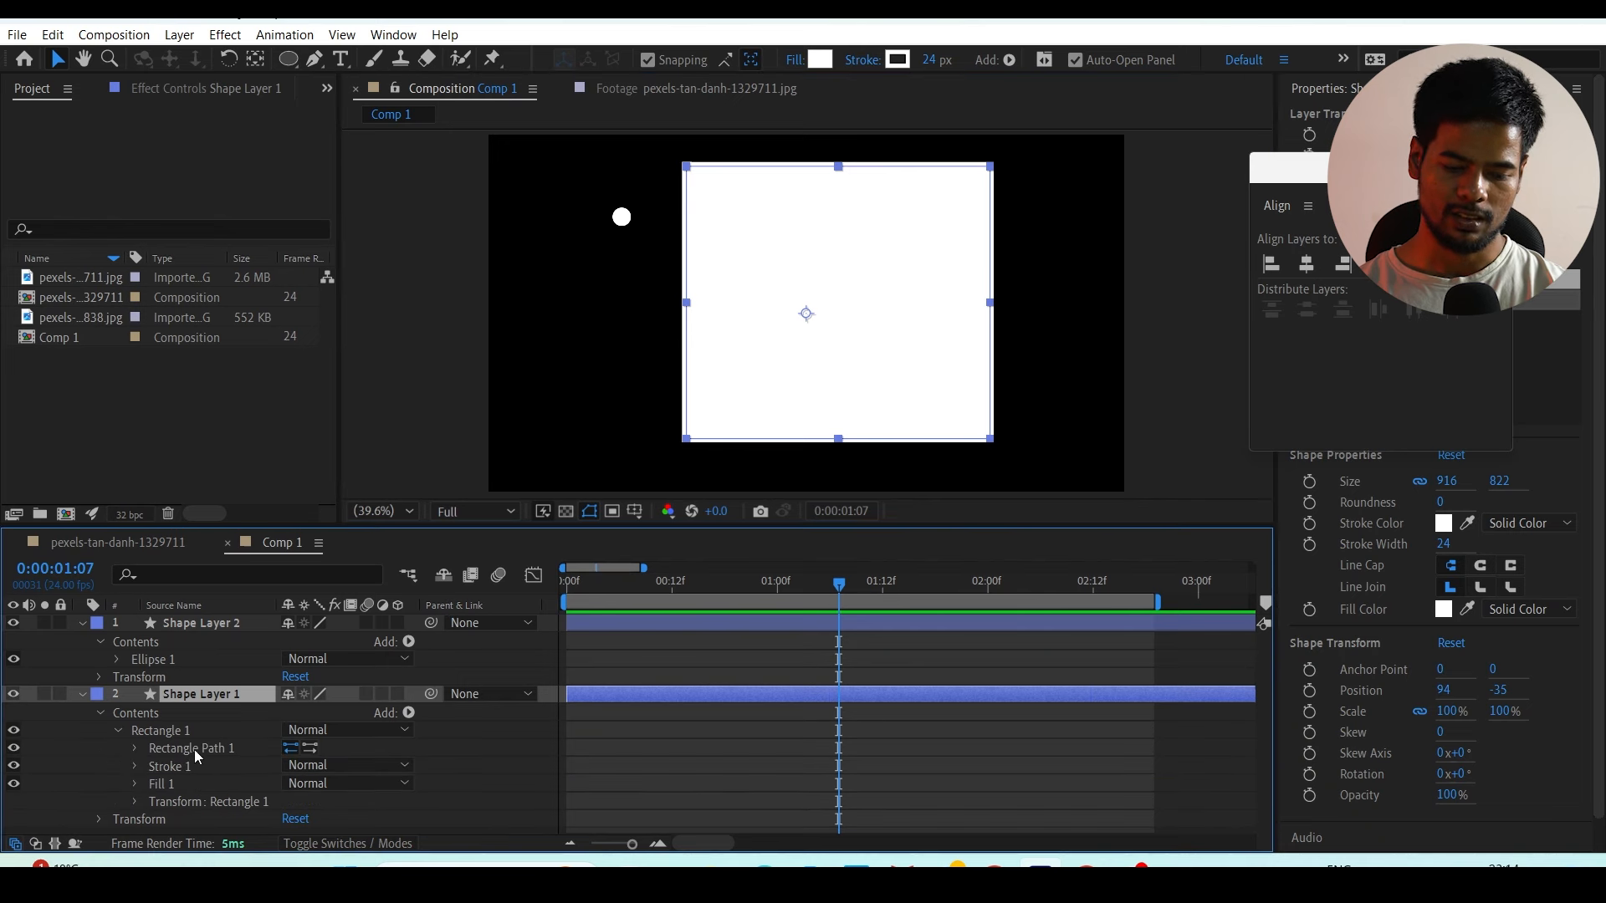
left_click(194, 749)
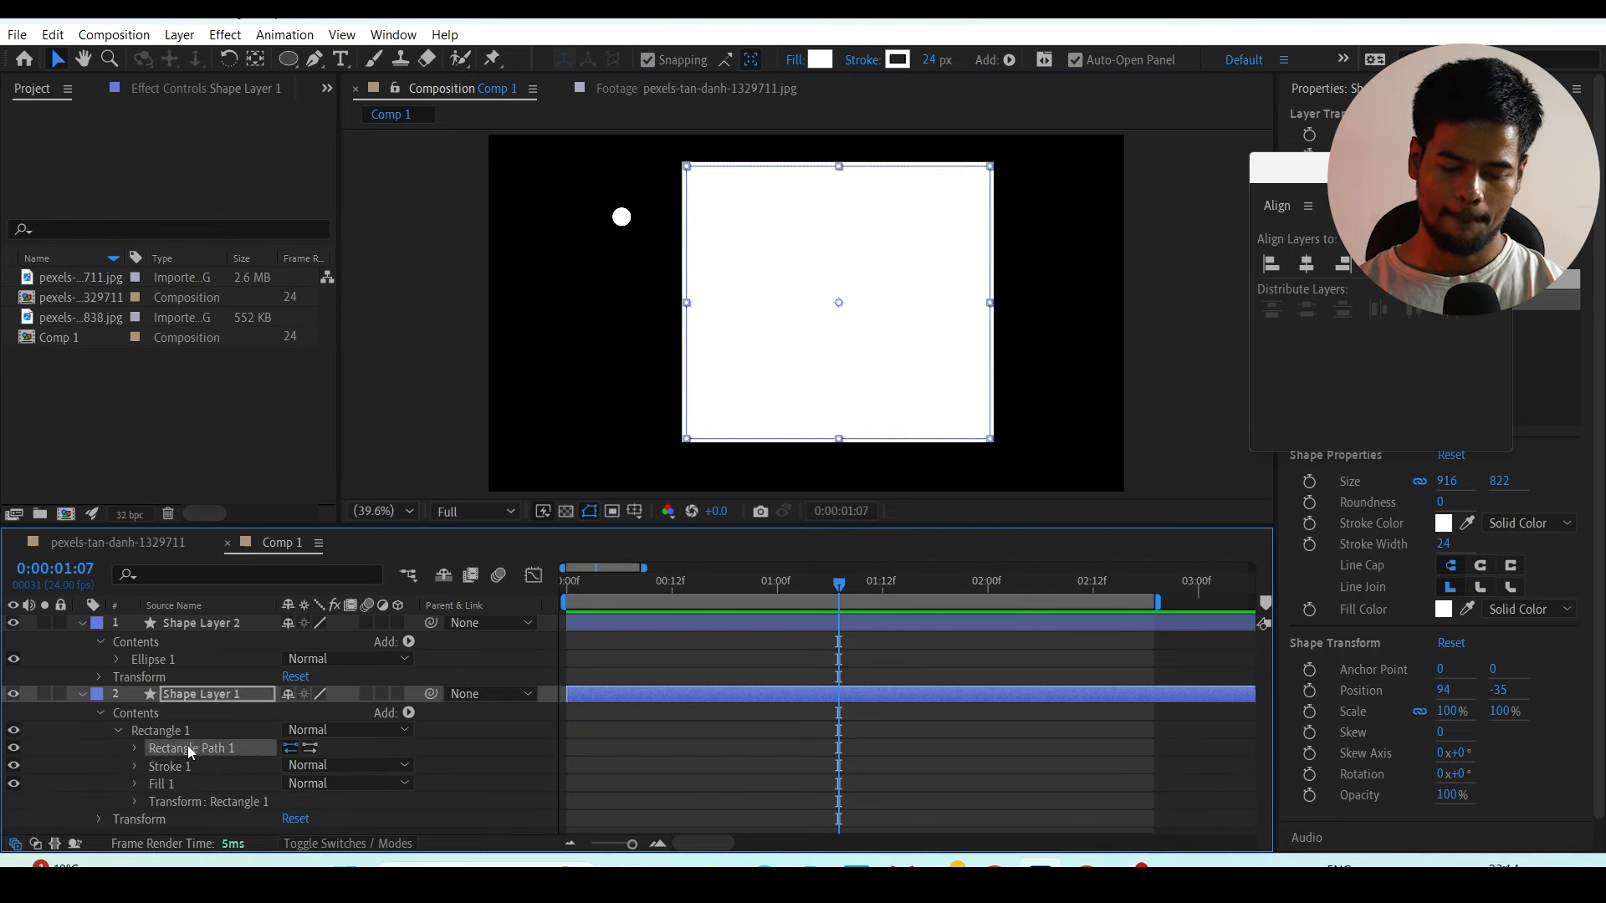
right_click(188, 745)
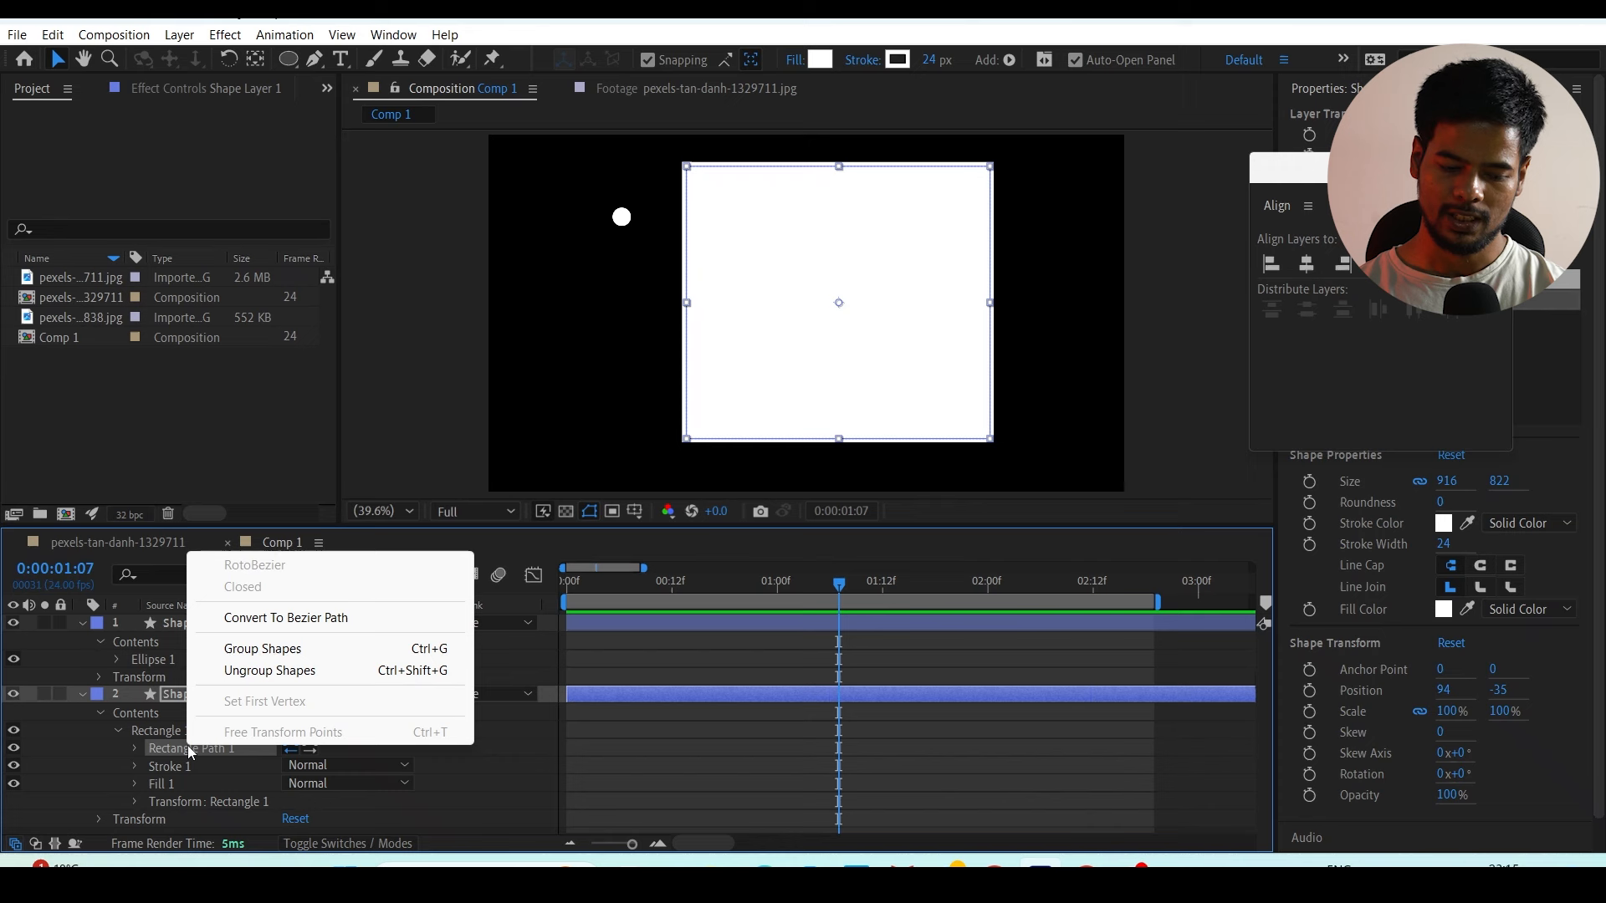
left_click(289, 619)
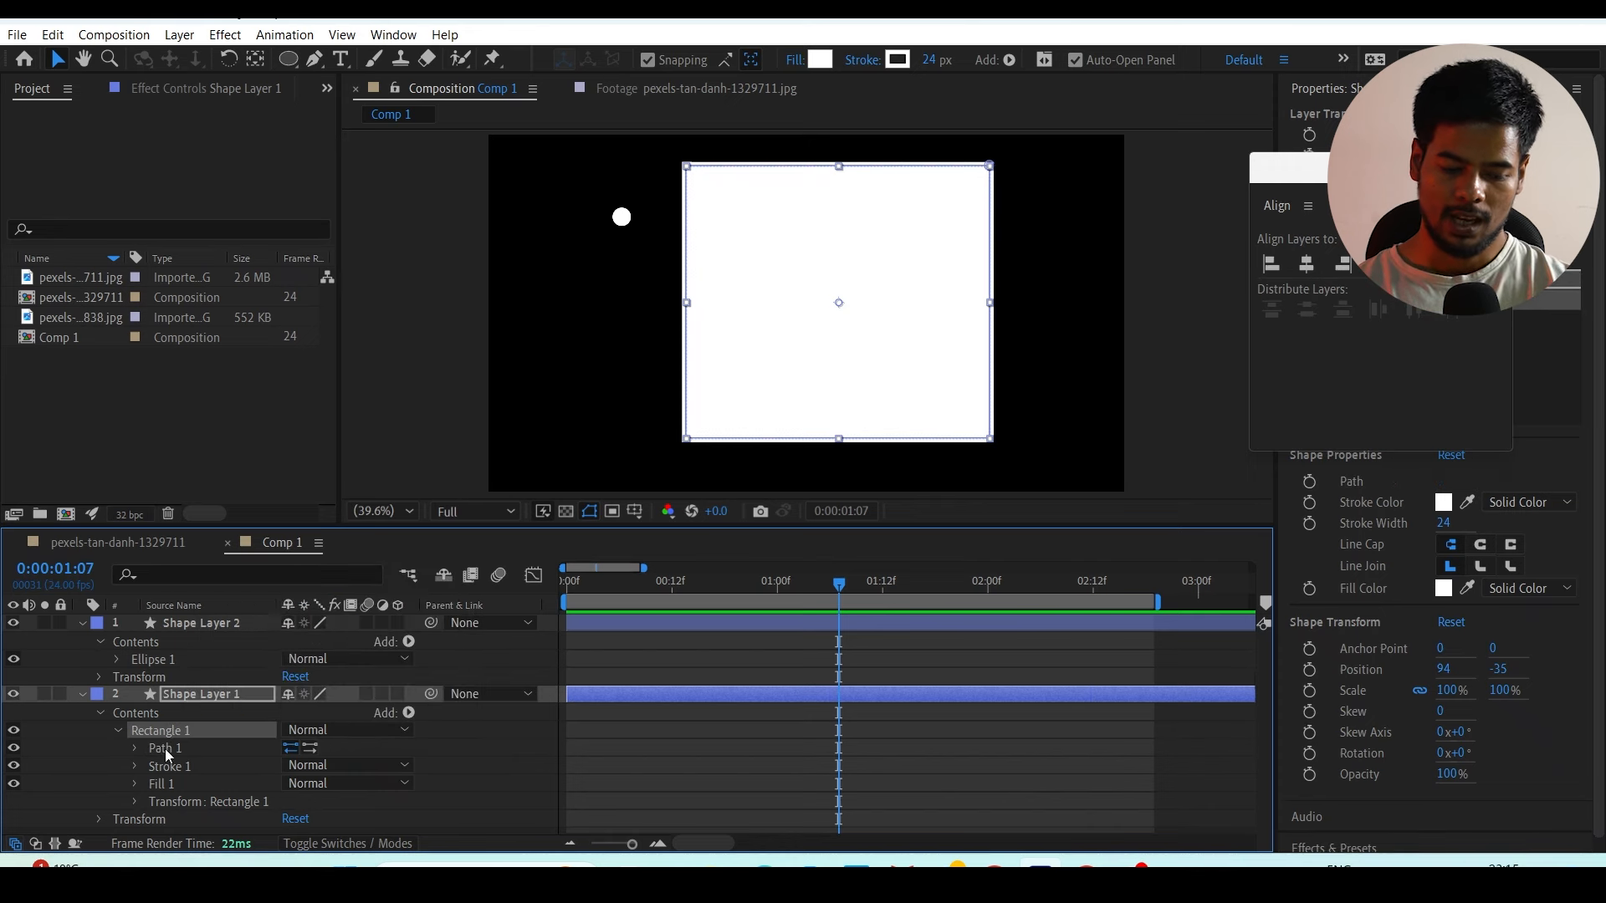
Step: Reveal the Path property of the rectangle's Path 1 and go to 0:00:00:00
left_click(134, 748)
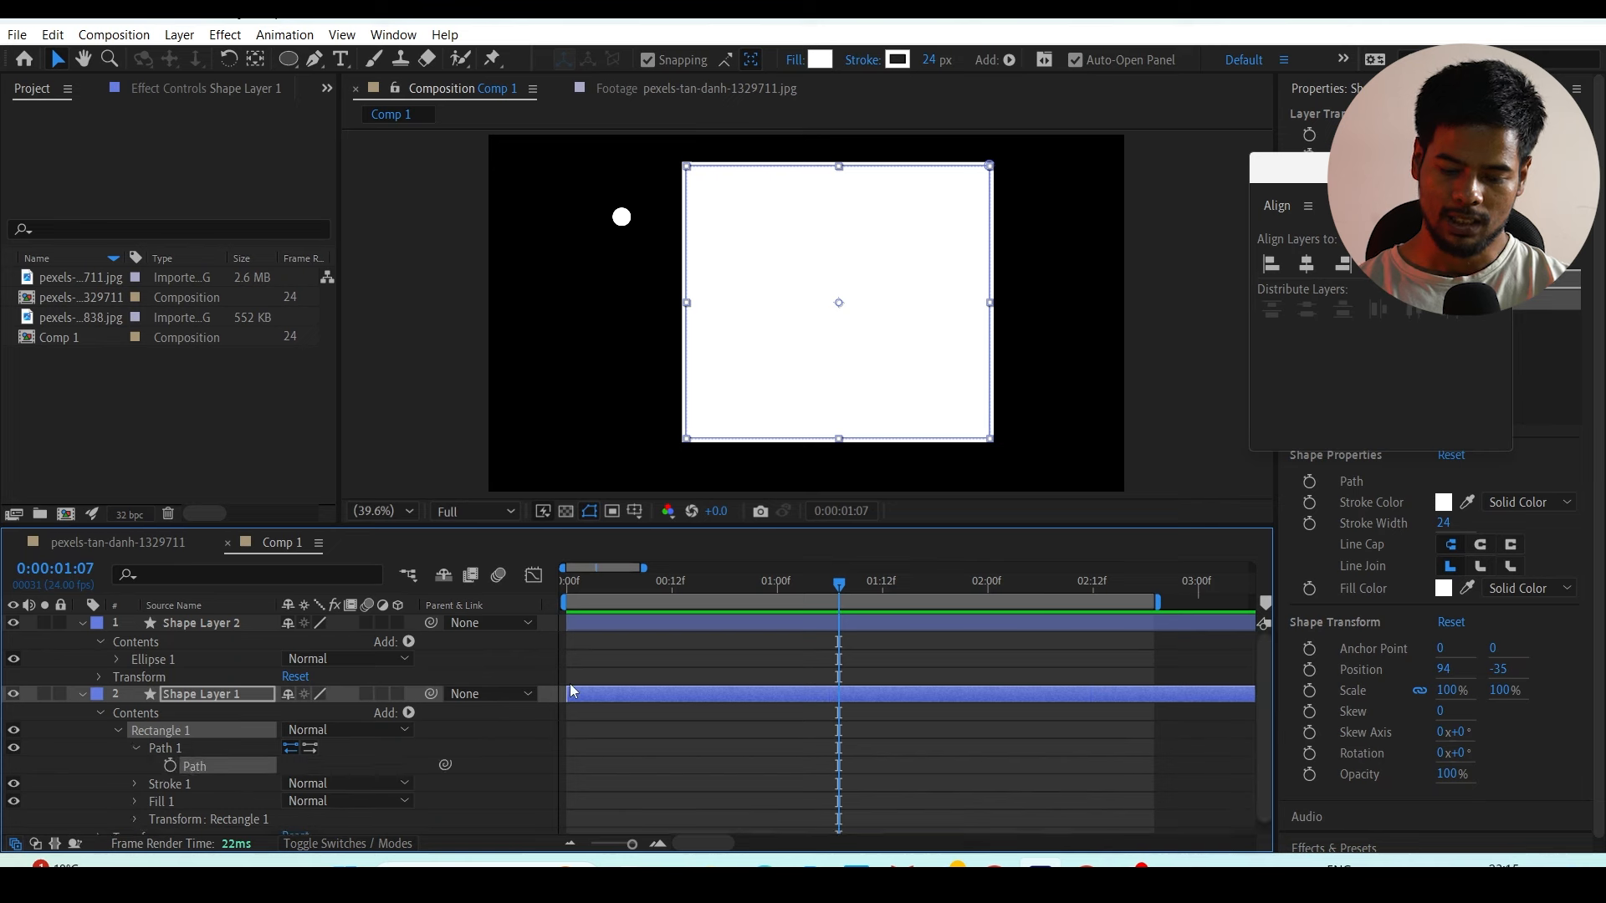
left_click_drag(705, 577, 500, 599)
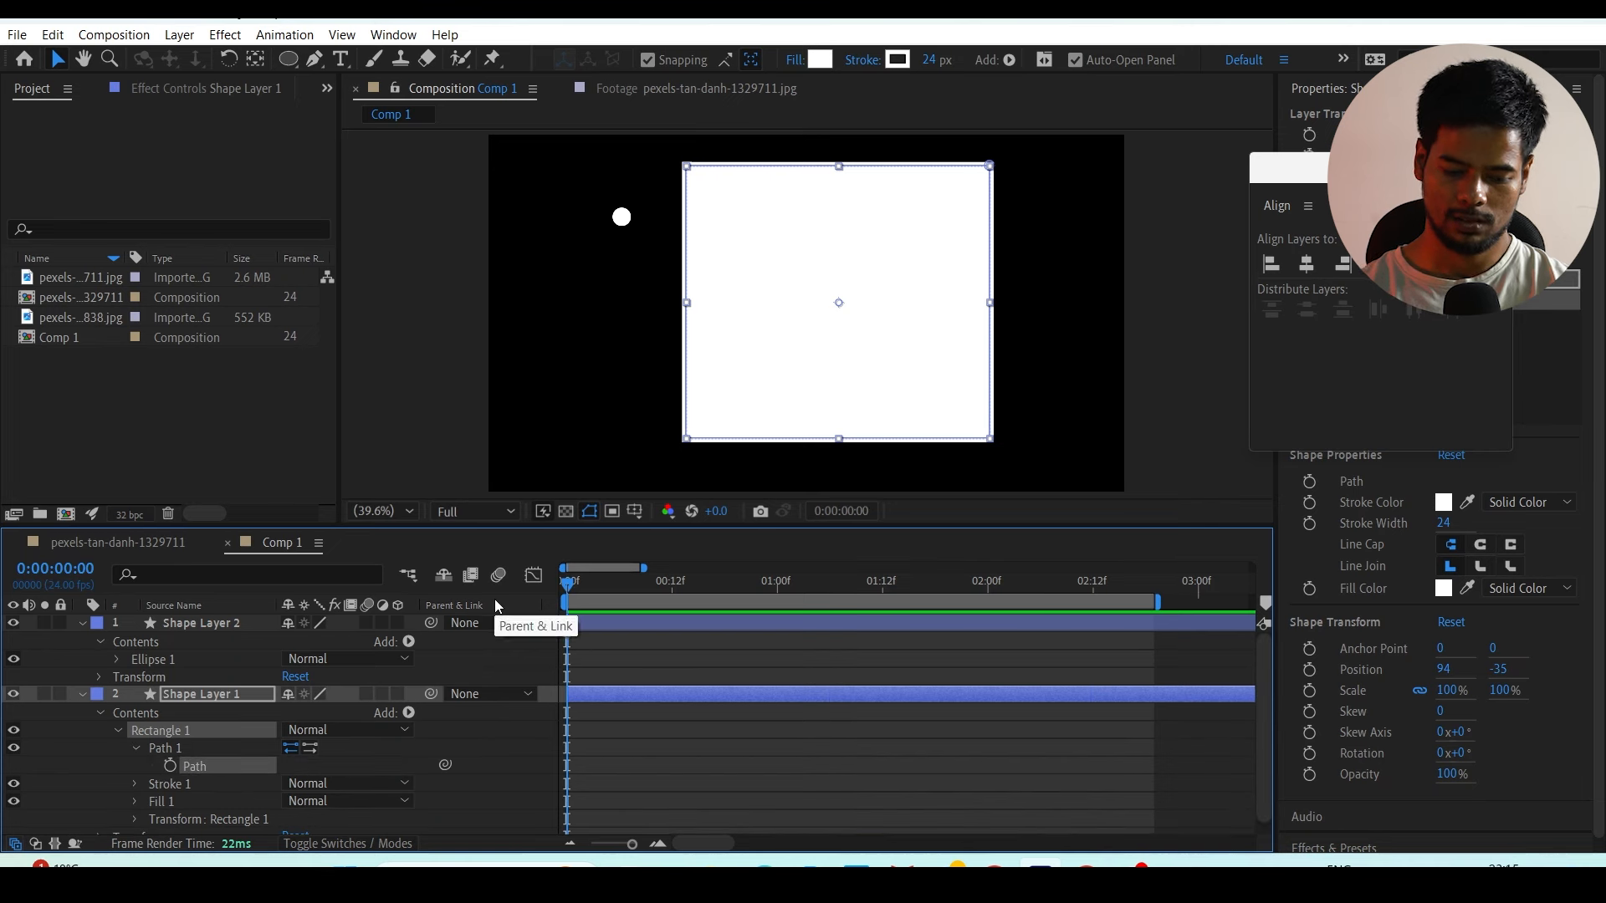